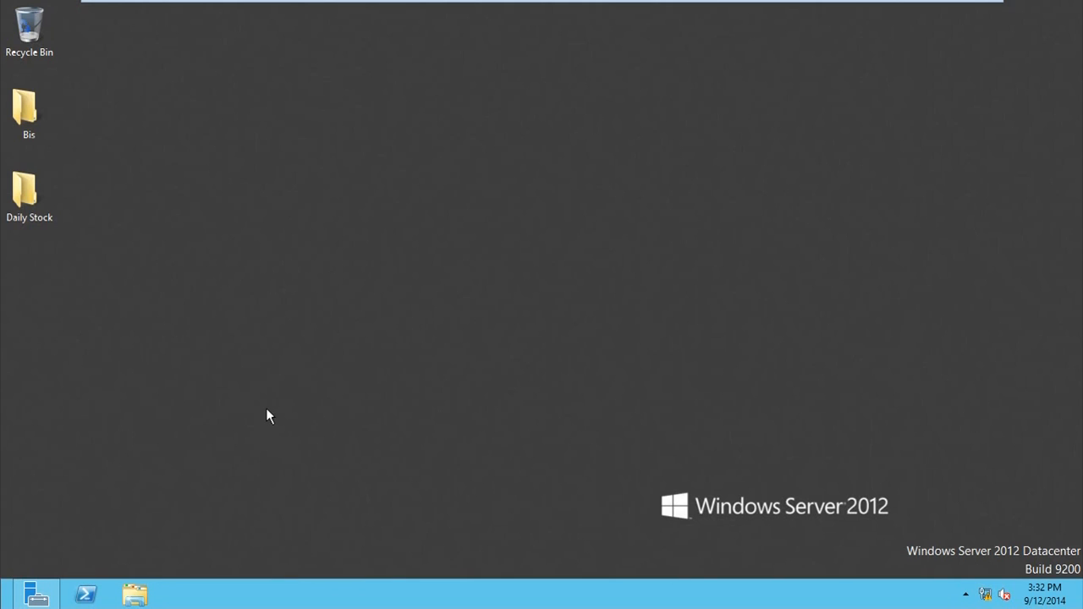
Start an empty MMC console (Console1) with the mmc command and browse its menus
key(super+r)
text(mmc)
key(Return)
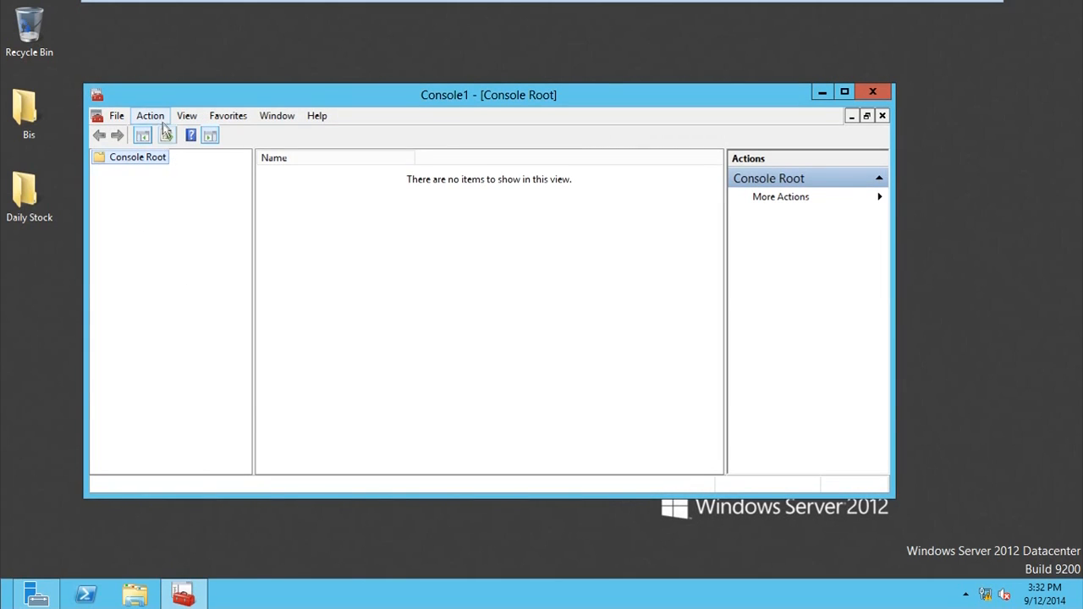
click(156, 122)
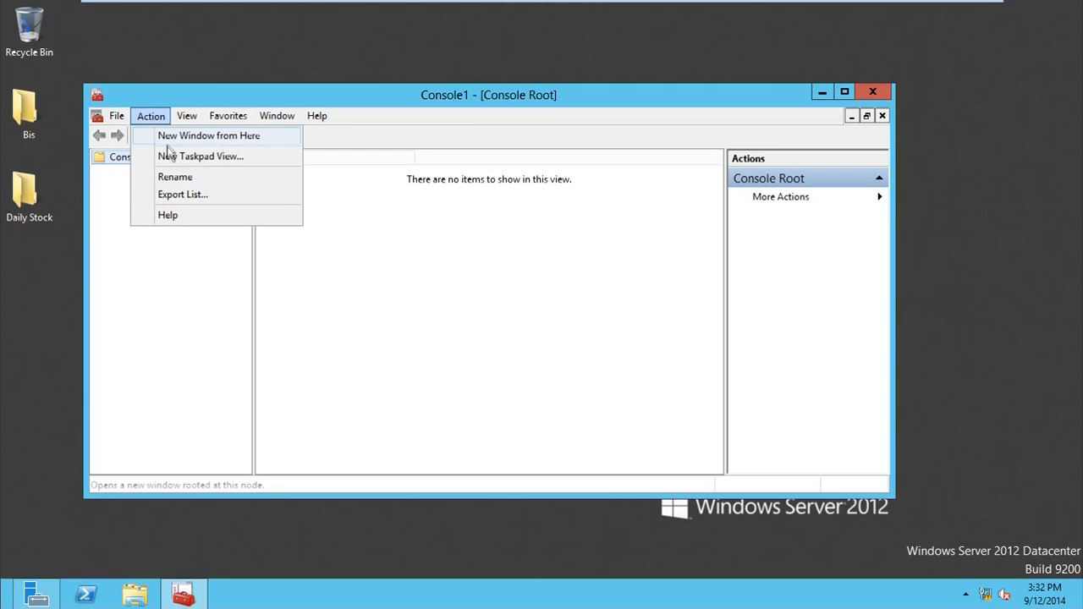
Add Group Policy Management and Active Directory Users and Computers snap-ins to the console
mouse_move(114, 116)
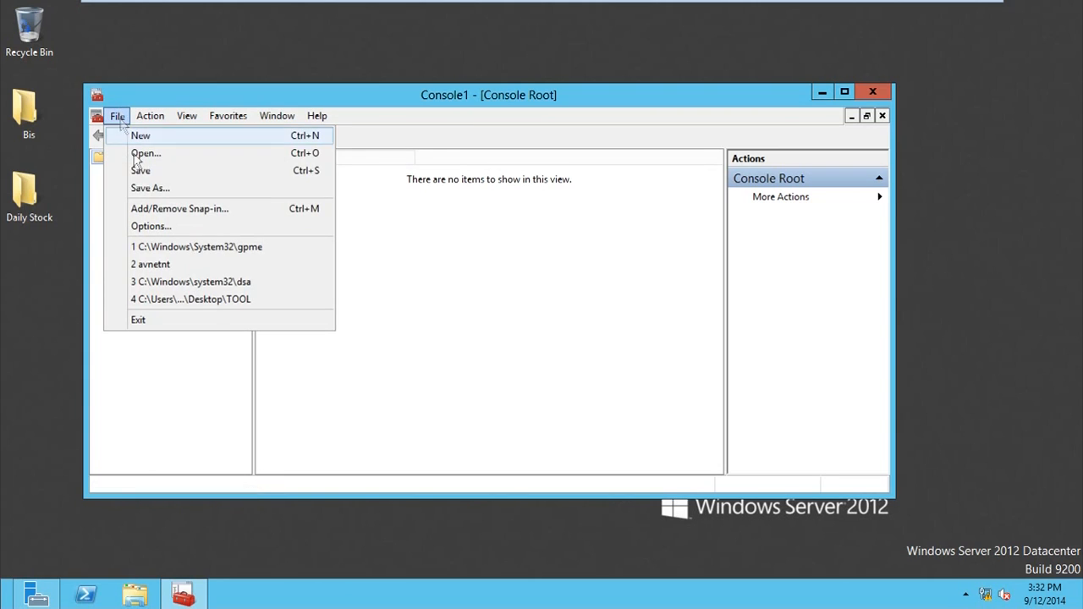
click(155, 210)
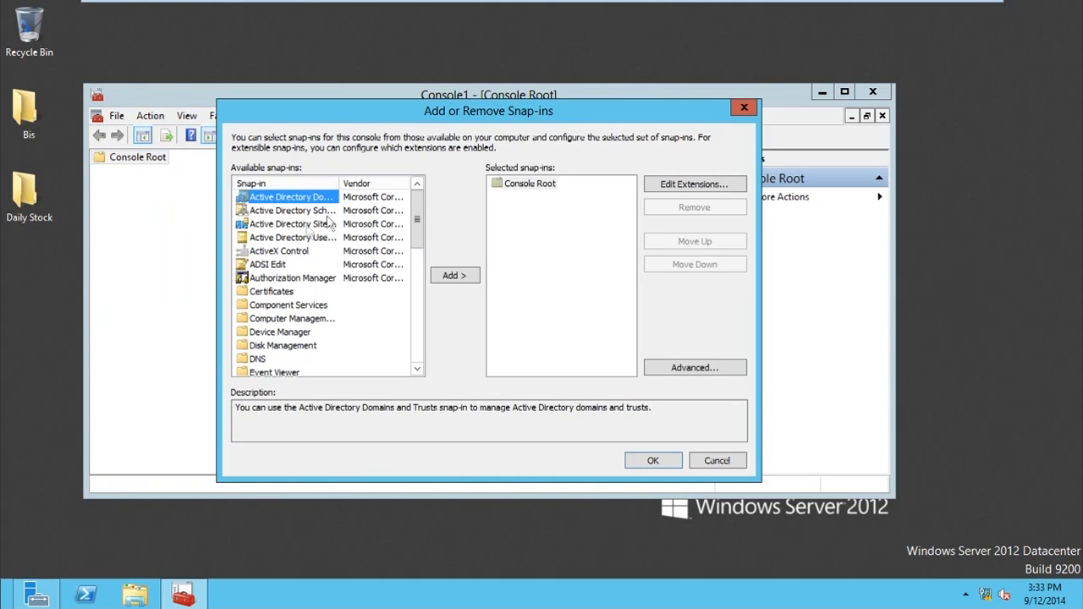
click(326, 239)
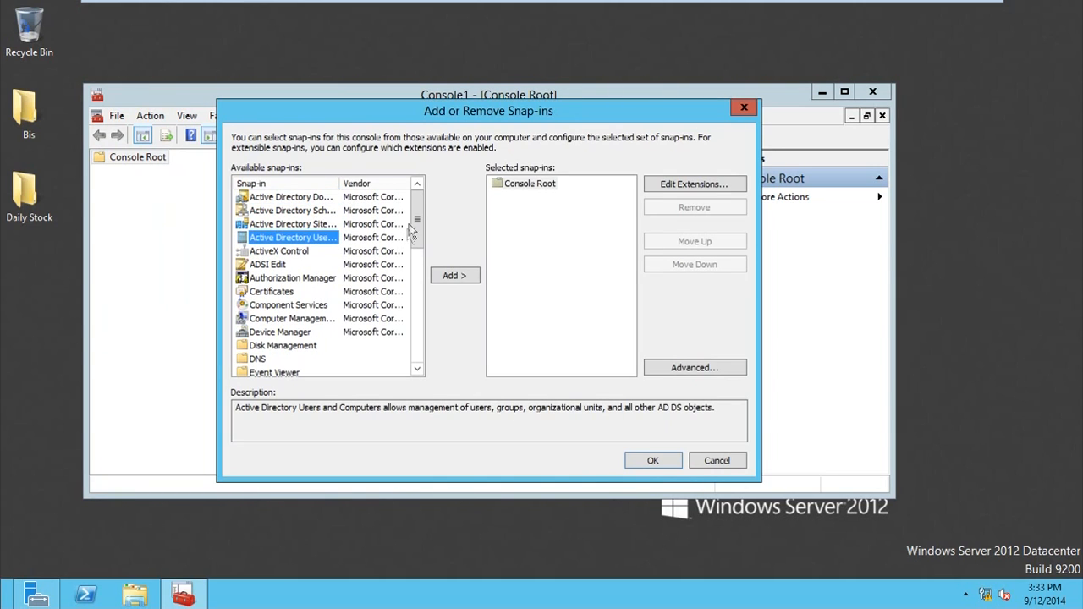
drag(416, 227, 418, 261)
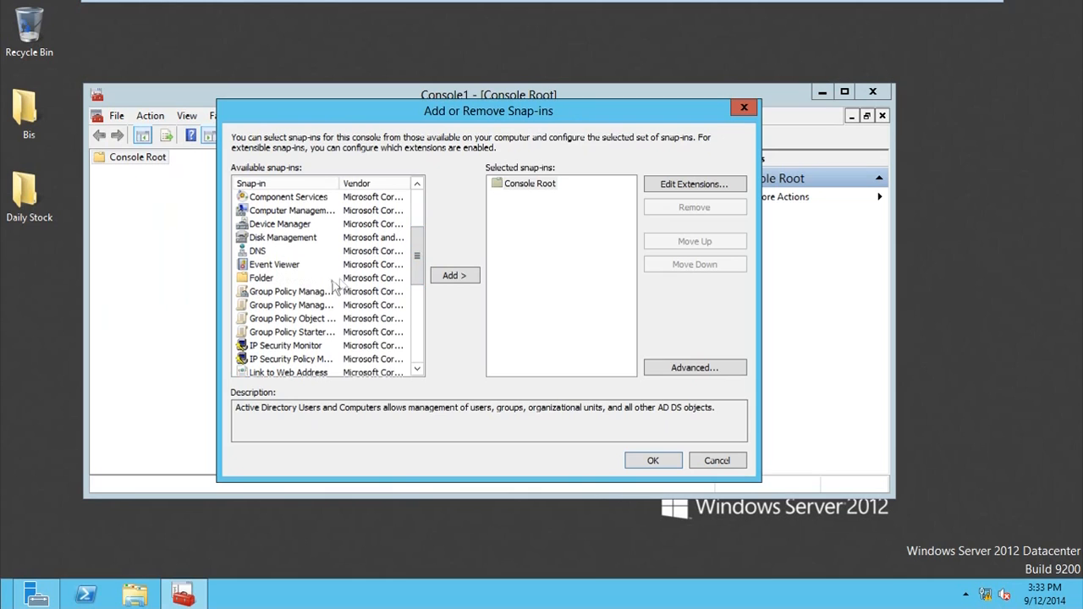
click(308, 292)
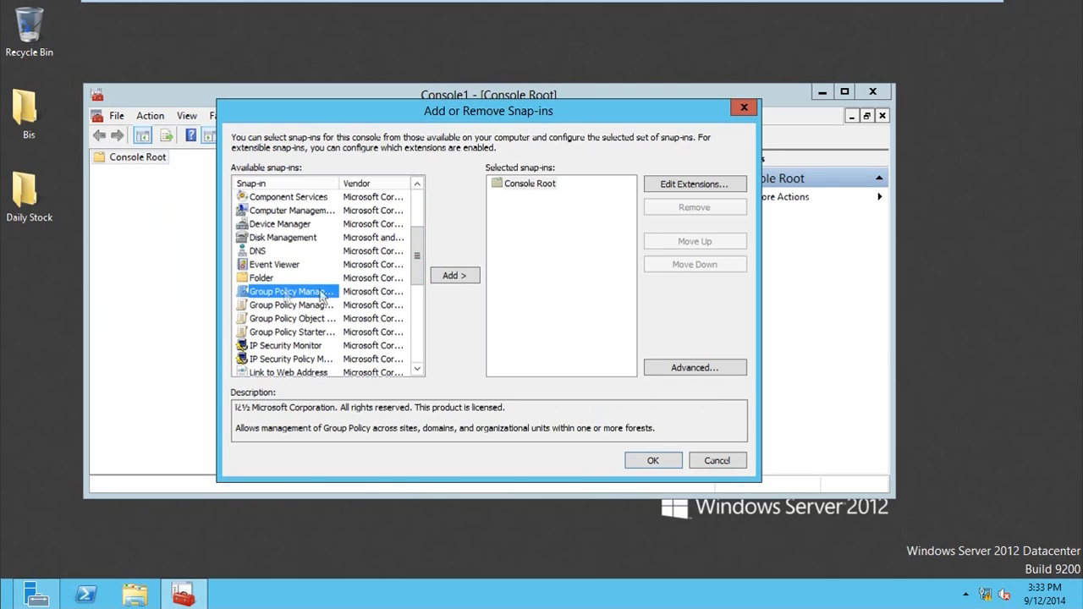
click(455, 277)
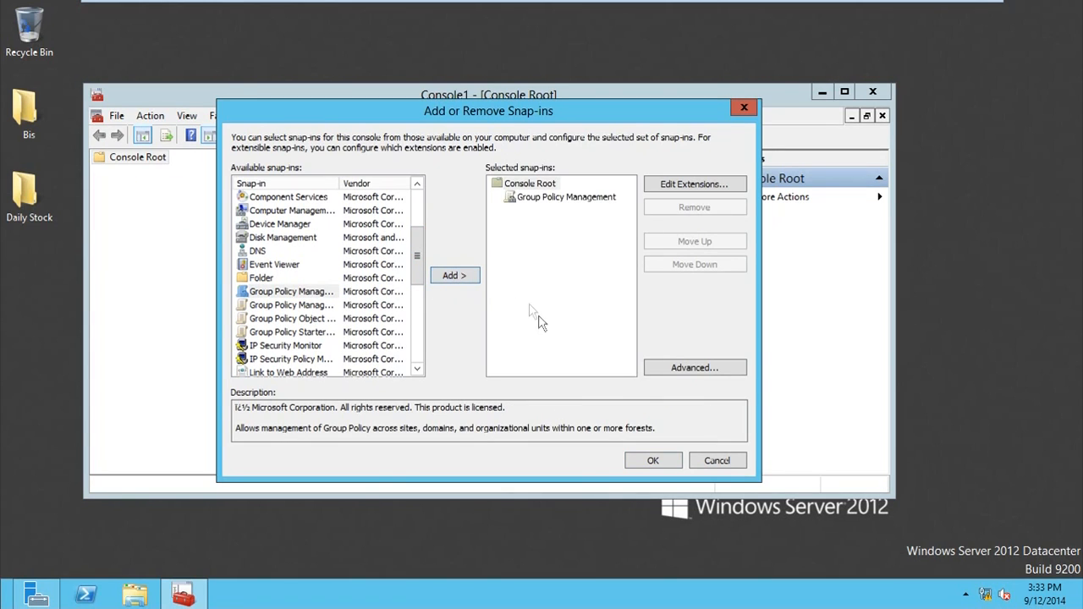
drag(413, 261, 416, 212)
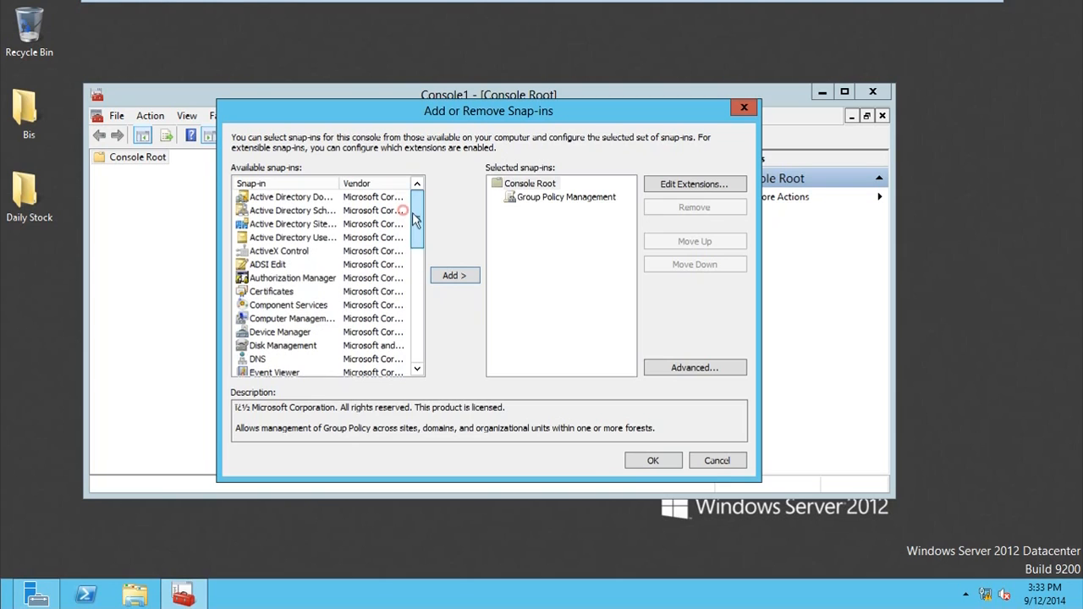
double_click(308, 213)
click(320, 238)
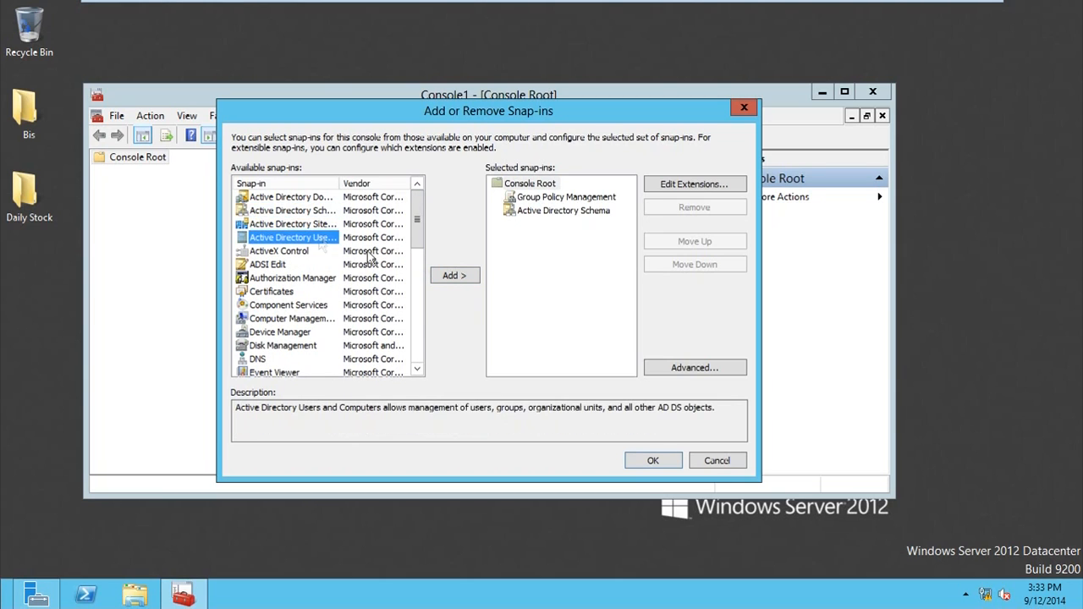
double_click(455, 276)
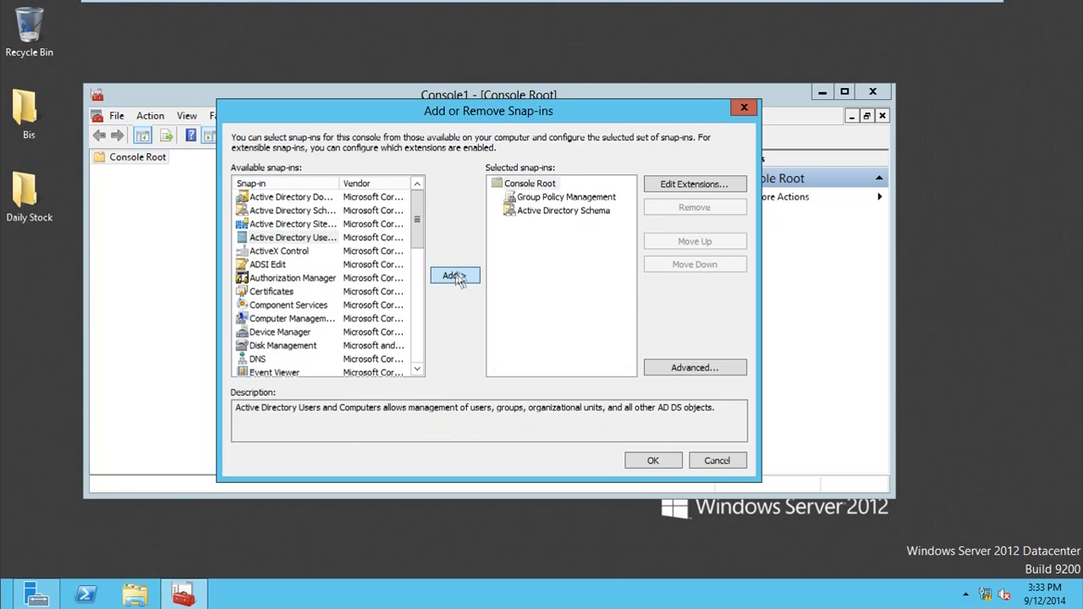
Remove the stray Schema and duplicate ADUC entries, move ADUC above Group Policy Management, and confirm
click(560, 212)
click(682, 211)
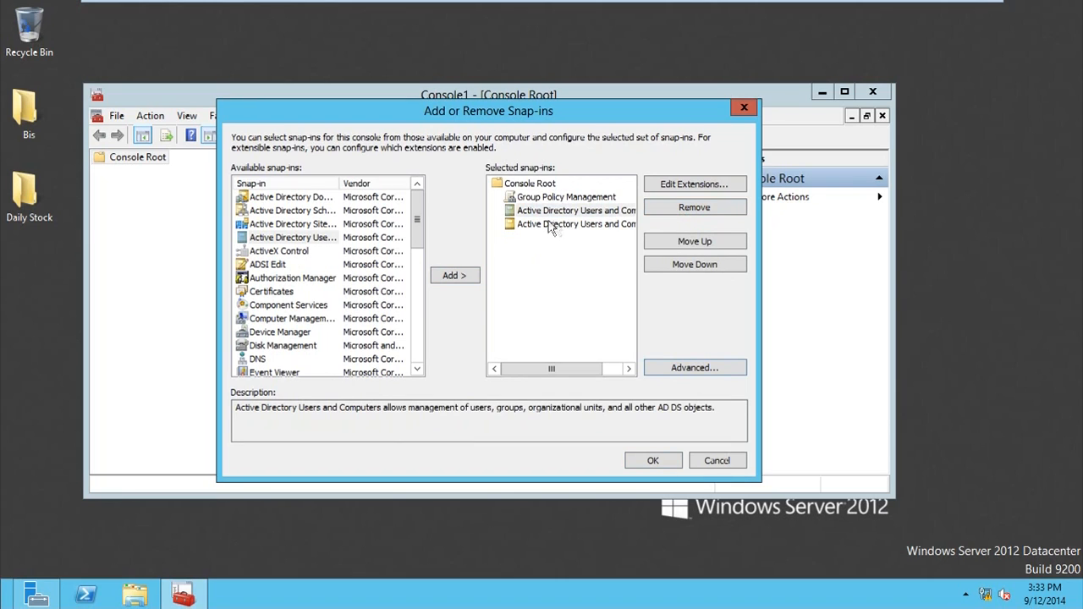
click(548, 223)
click(658, 212)
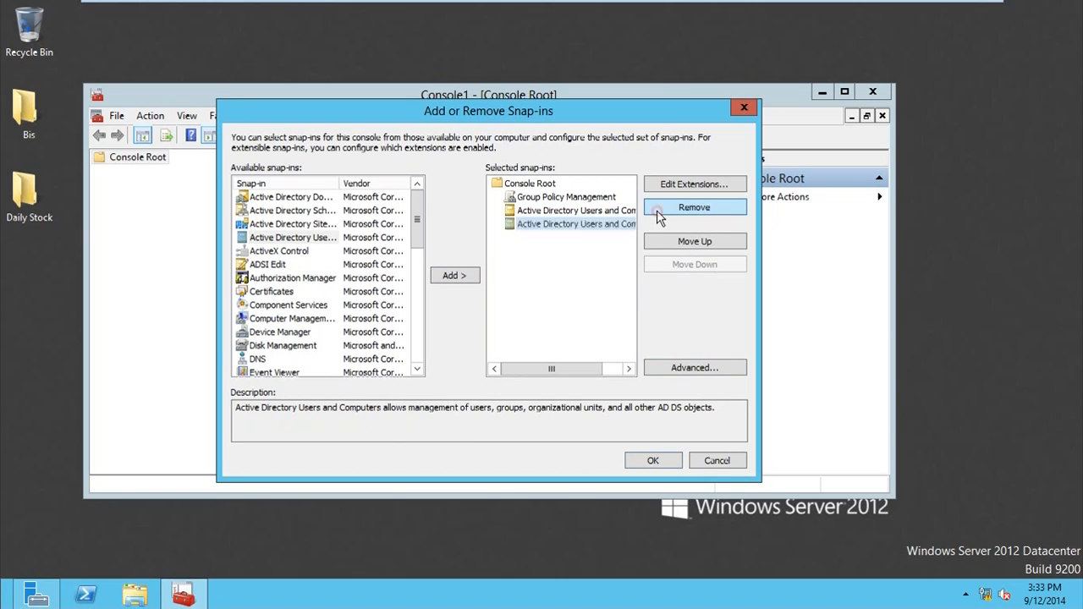
click(592, 212)
click(663, 243)
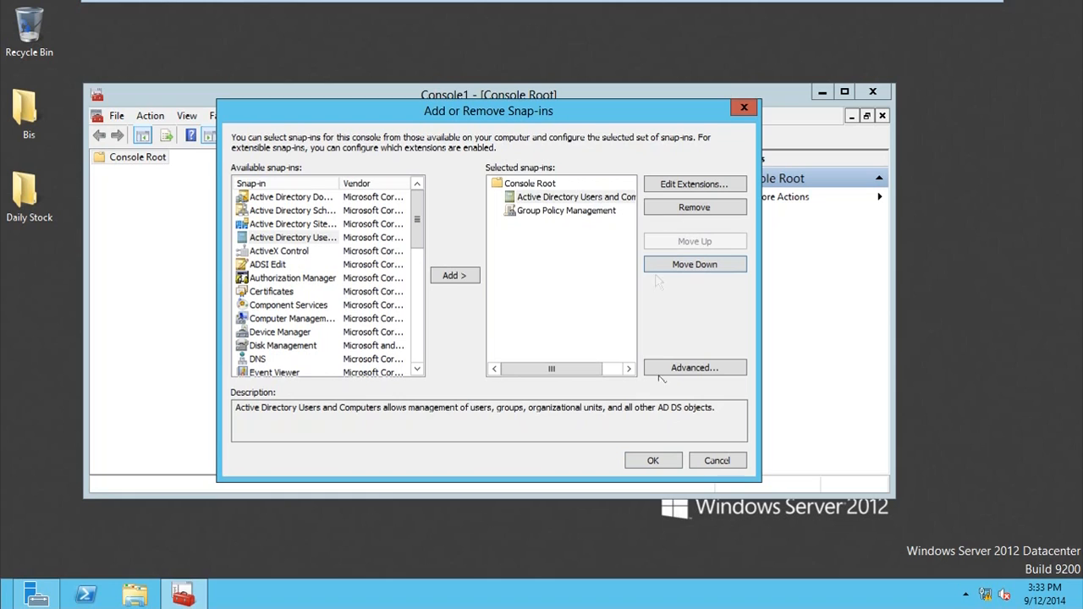
click(655, 461)
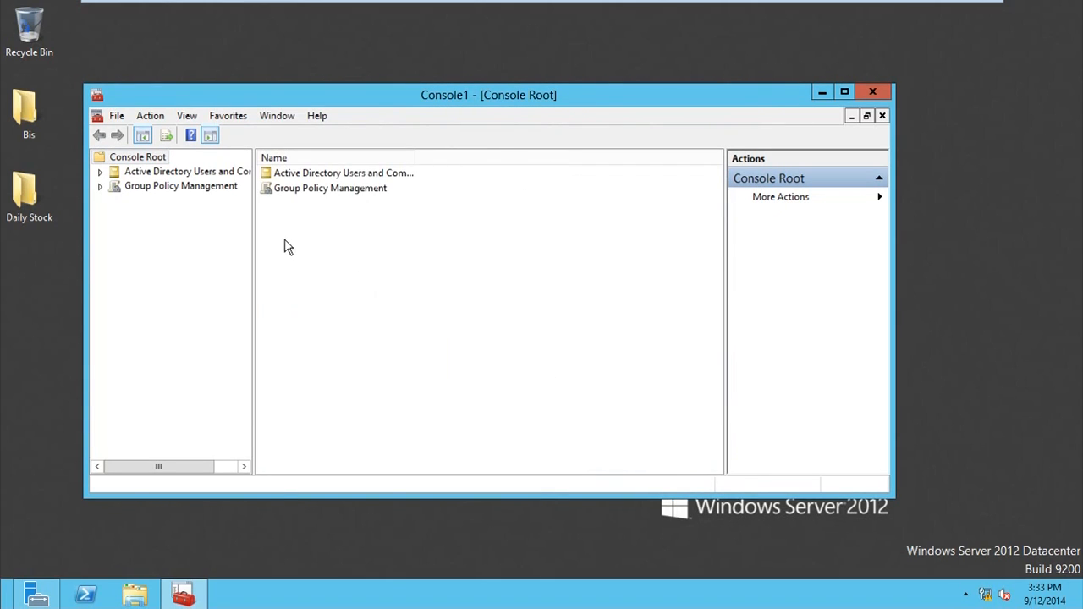
Magnify the screen and expand Active Directory Users and Computers down to vincenttechblog.lab's OUs
drag(637, 101, 741, 117)
key(super+plus)
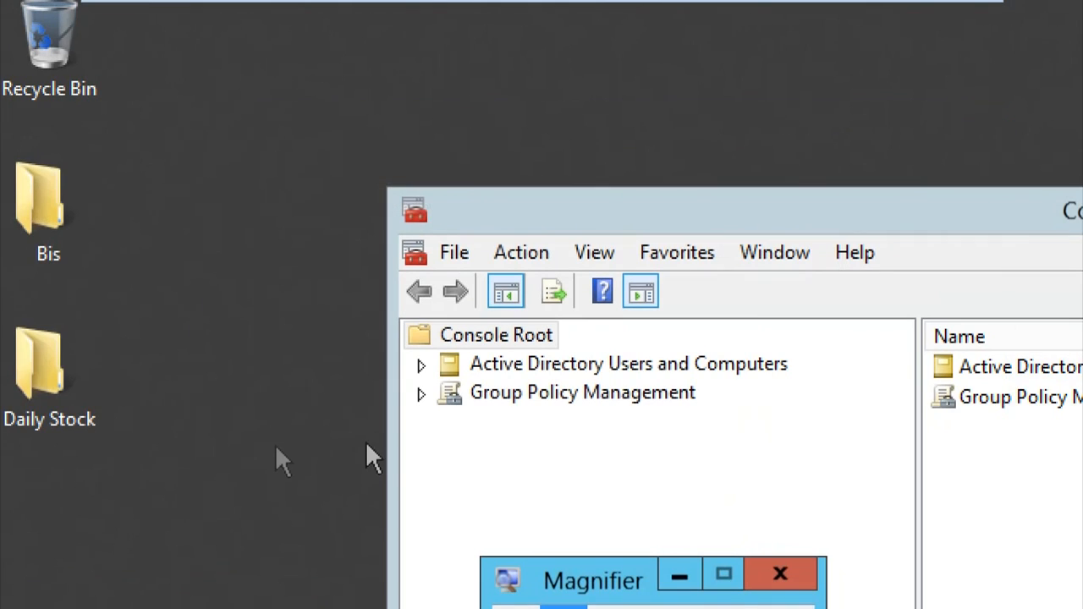
drag(500, 225, 383, 158)
click(303, 296)
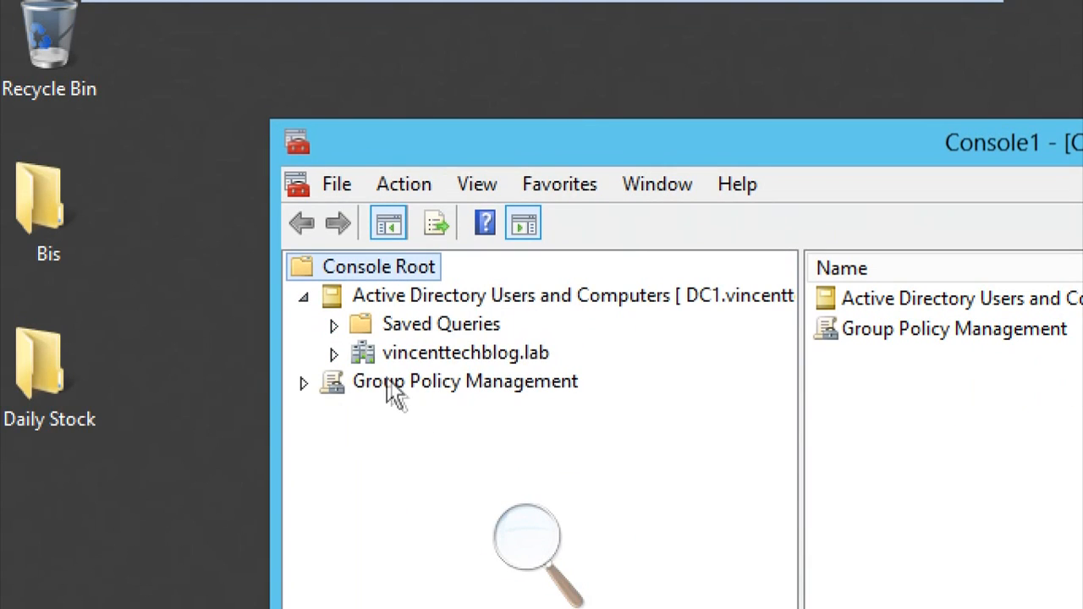
click(335, 354)
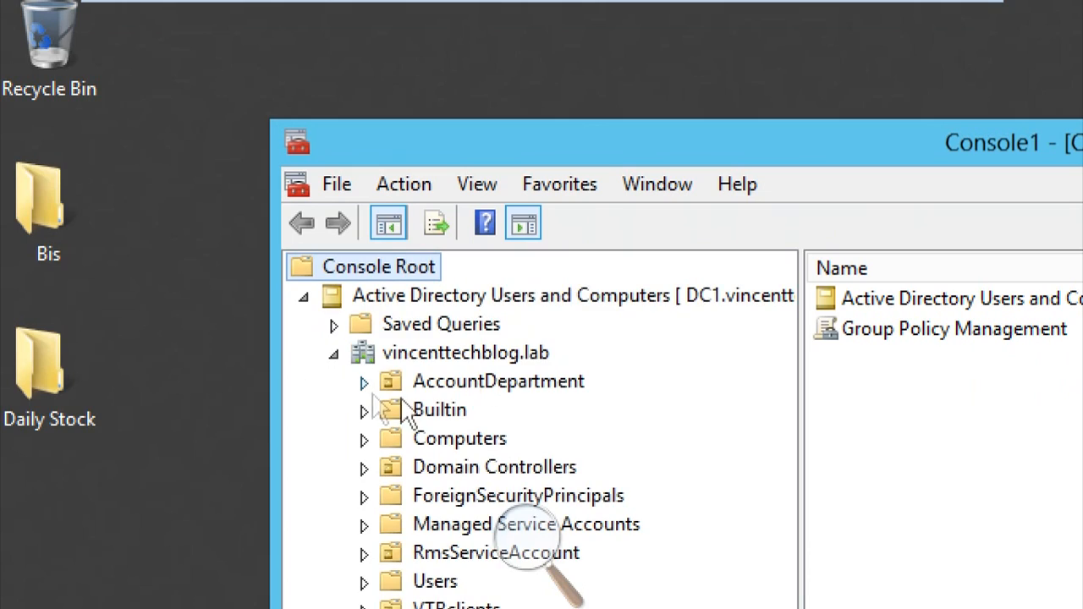
drag(569, 154, 520, 120)
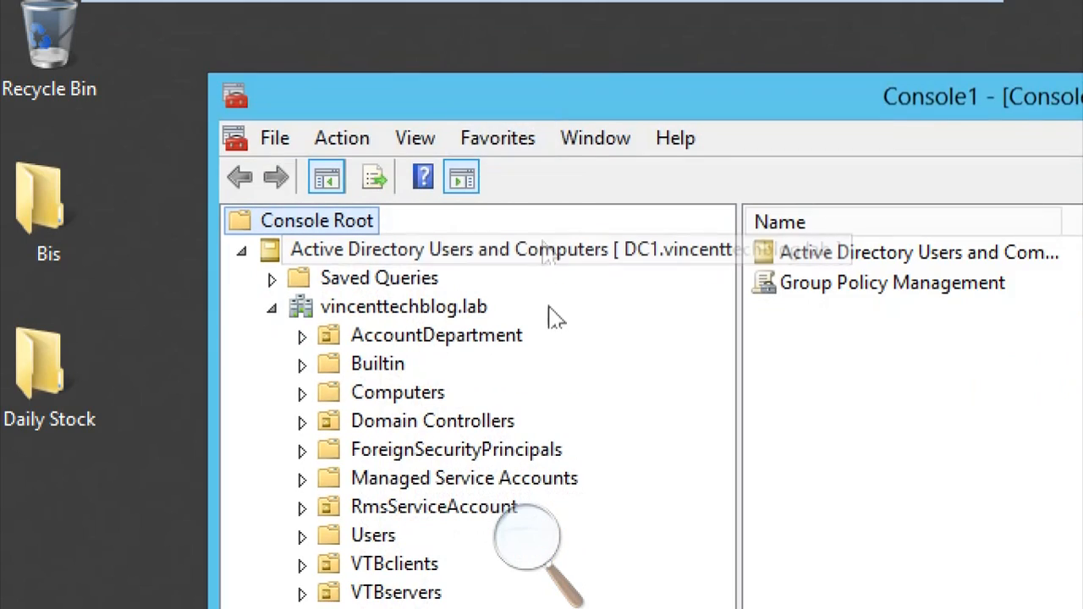
click(548, 565)
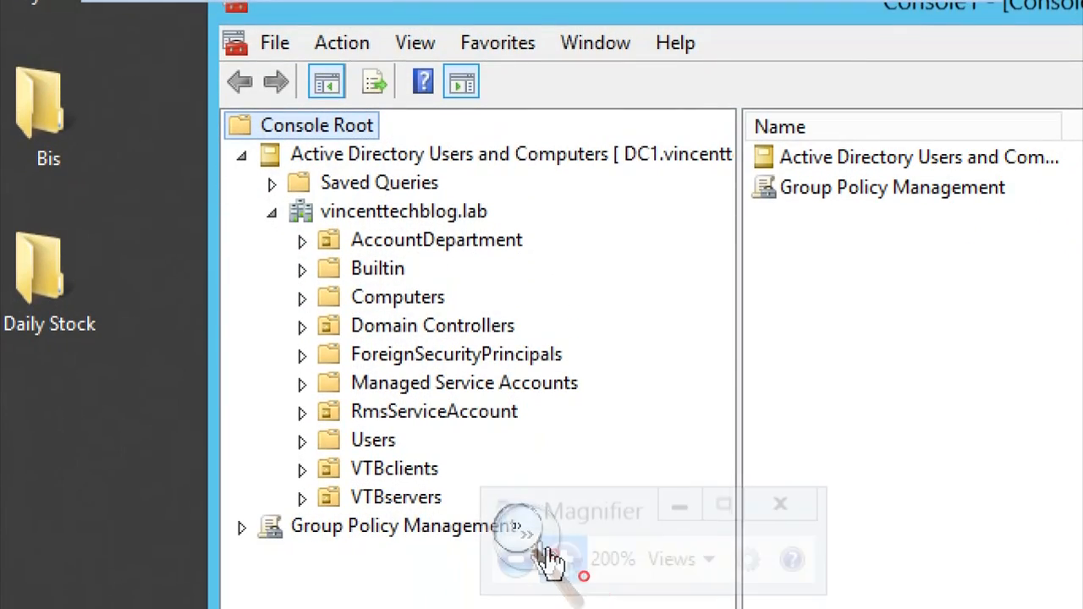
click(563, 558)
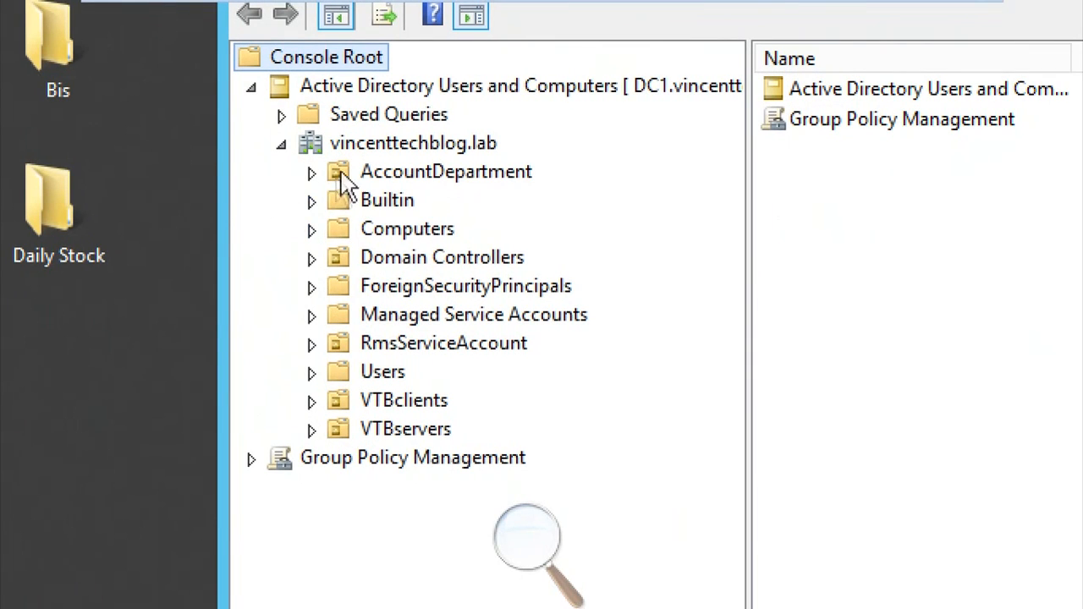
Create a new OFFICE organizational unit in the vincenttechblog.lab domain
right_click(350, 146)
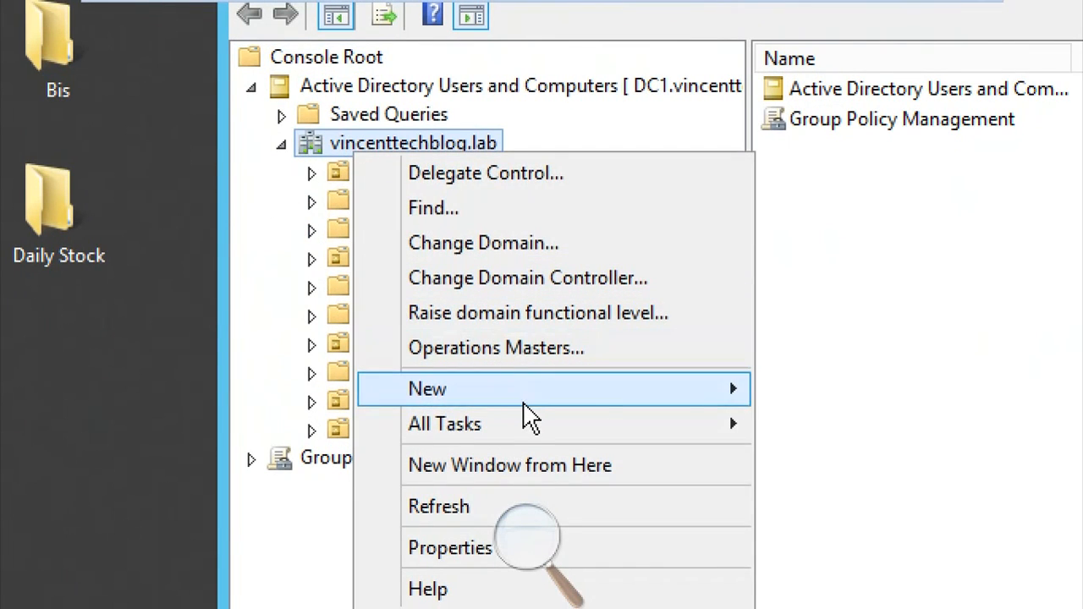
mouse_move(673, 393)
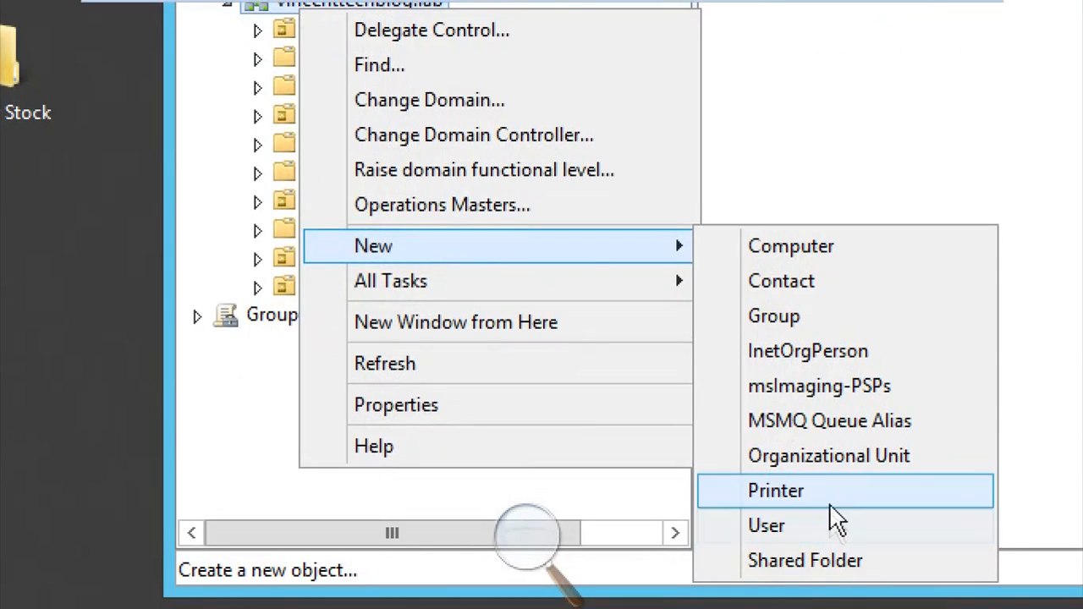
click(832, 462)
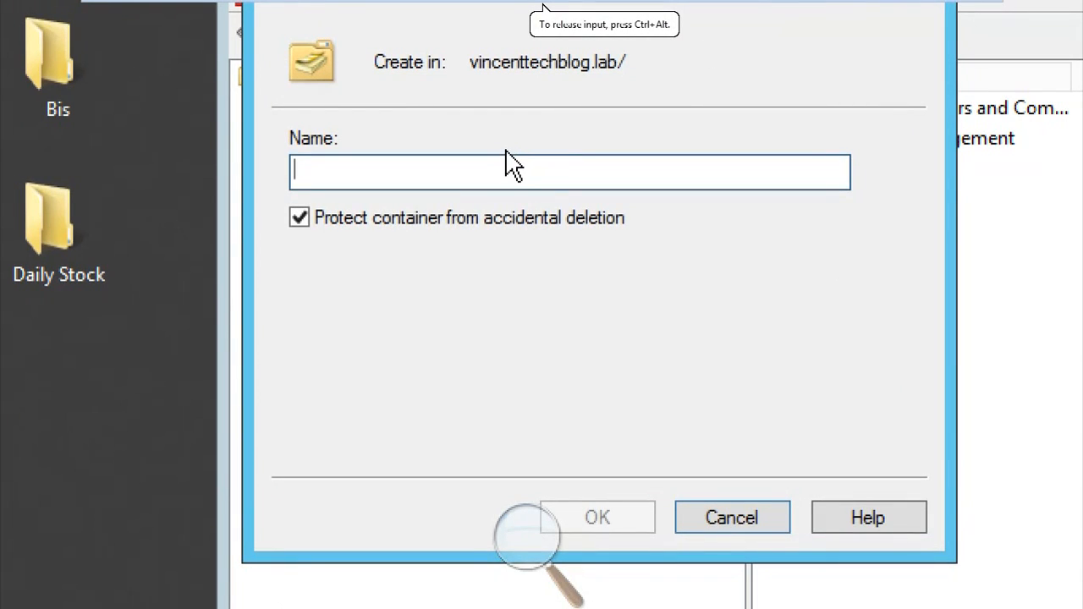
text(OFFICE)
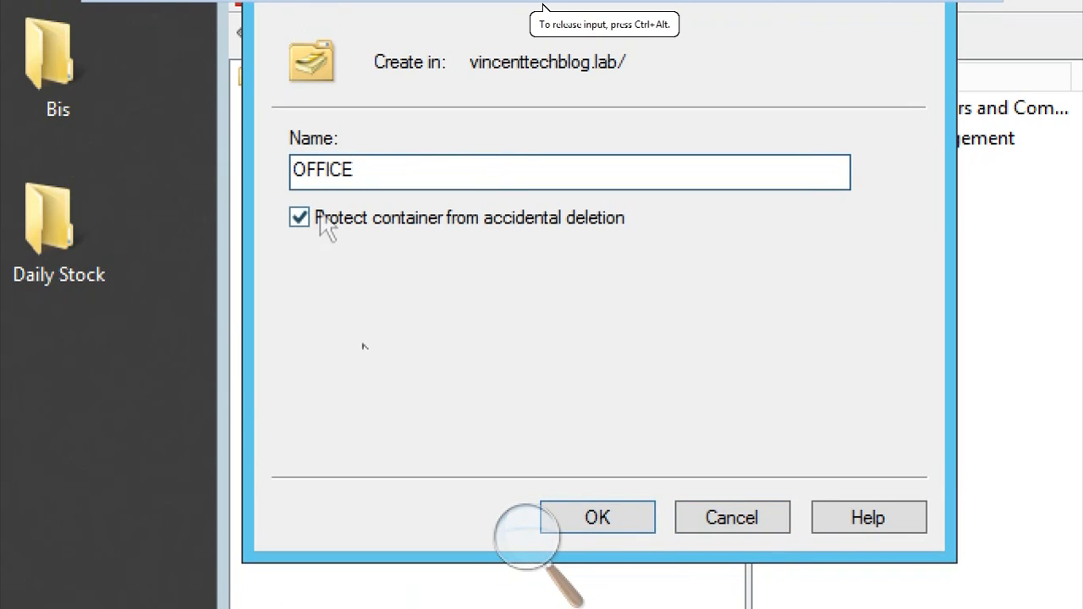
click(599, 514)
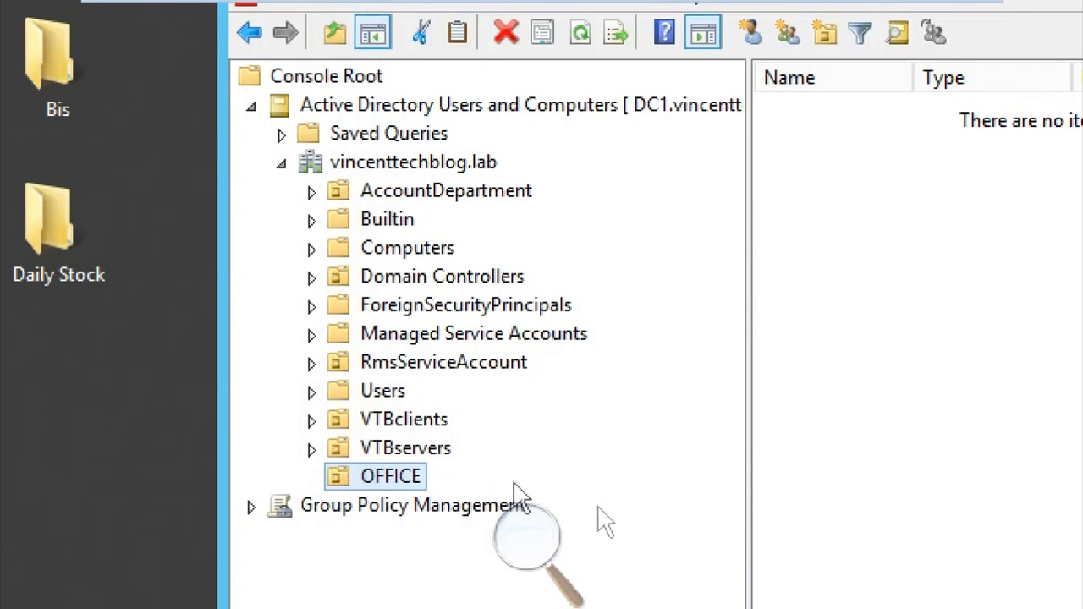
Create the Cool Computers OU inside OFFICE
right_click(358, 479)
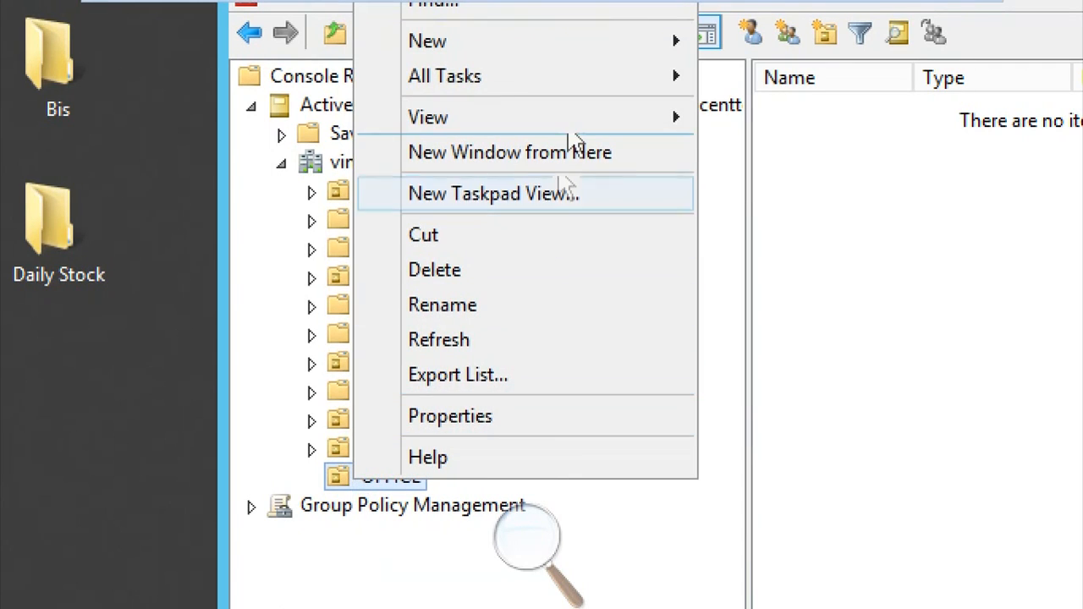
mouse_move(644, 38)
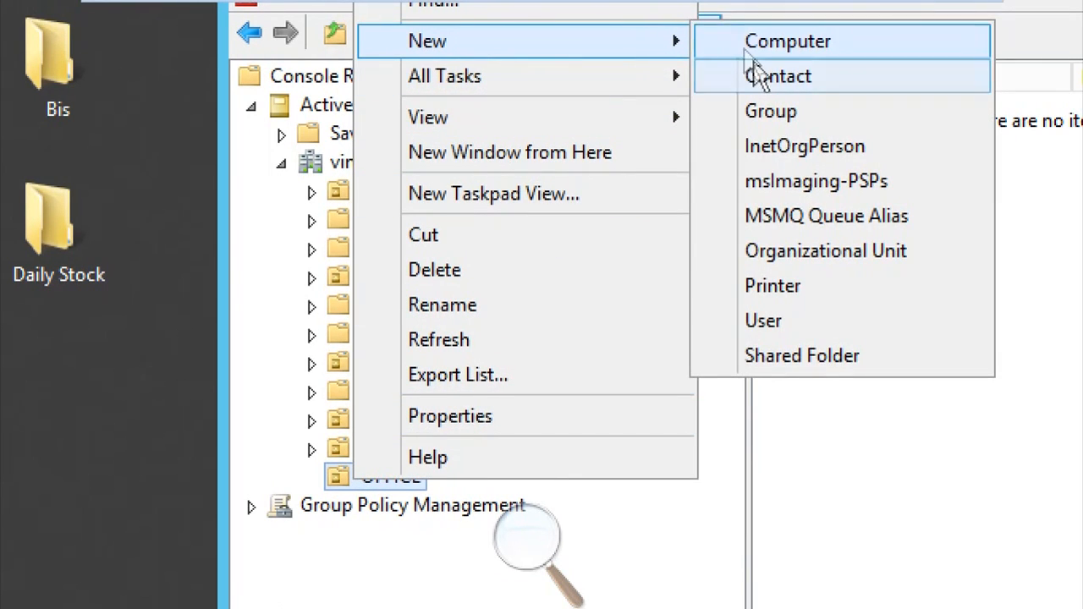
click(766, 251)
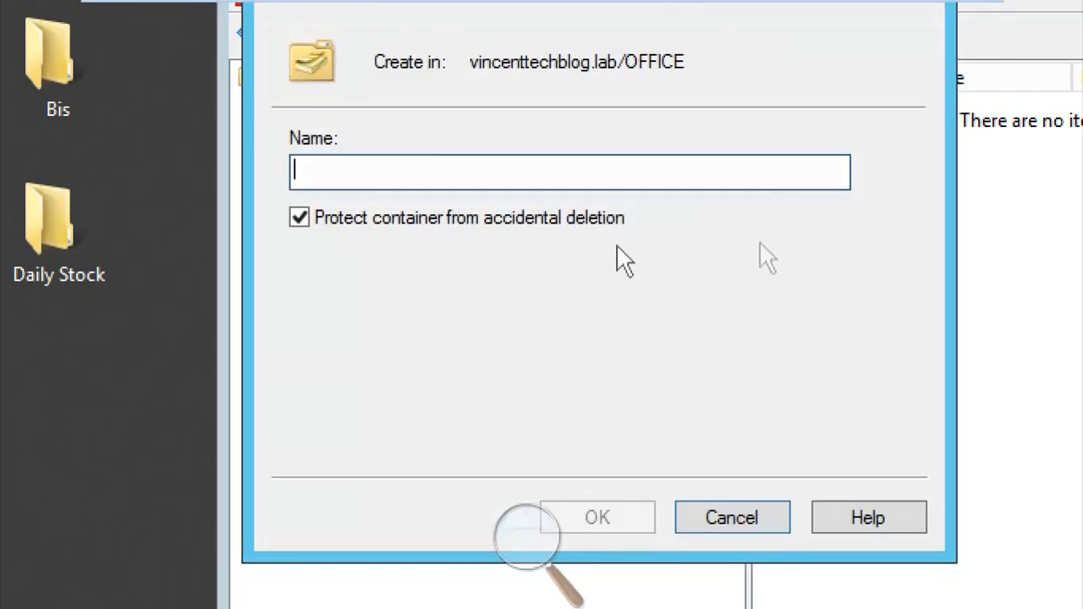
text(Compu)
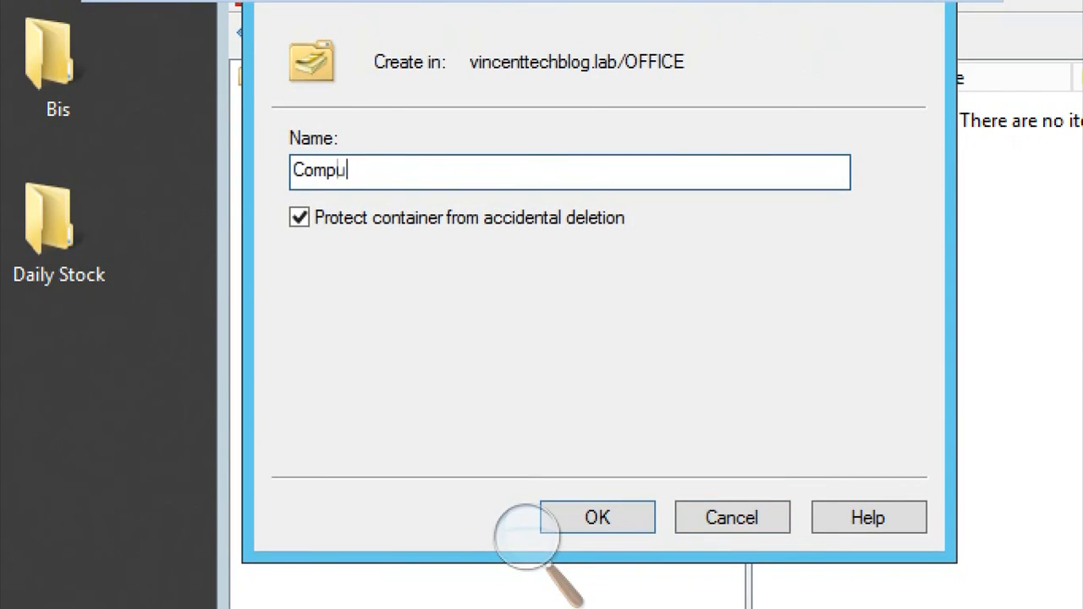
text(l Com)
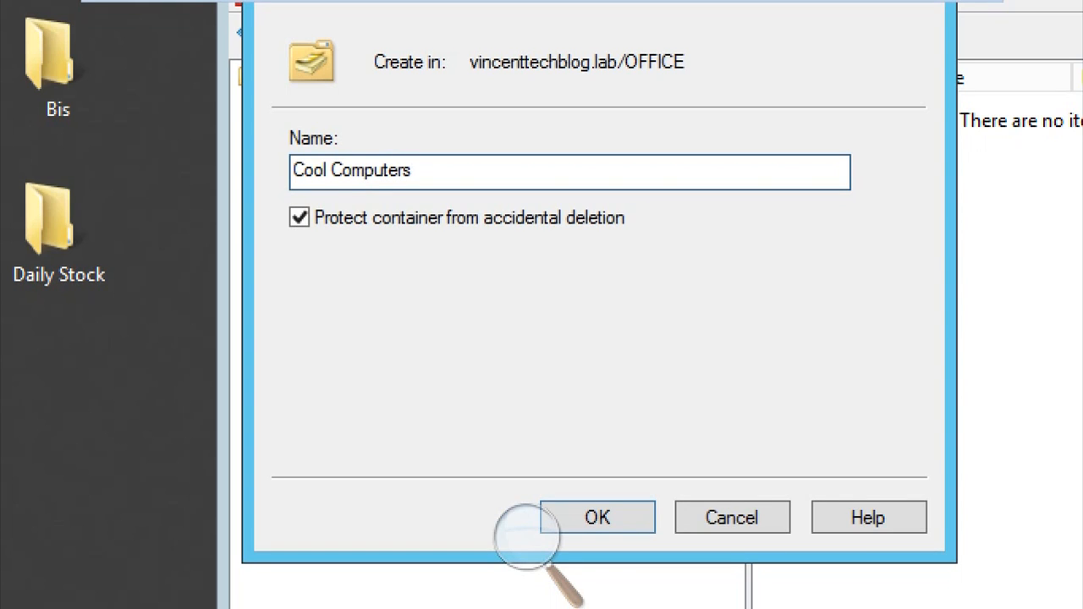
click(609, 526)
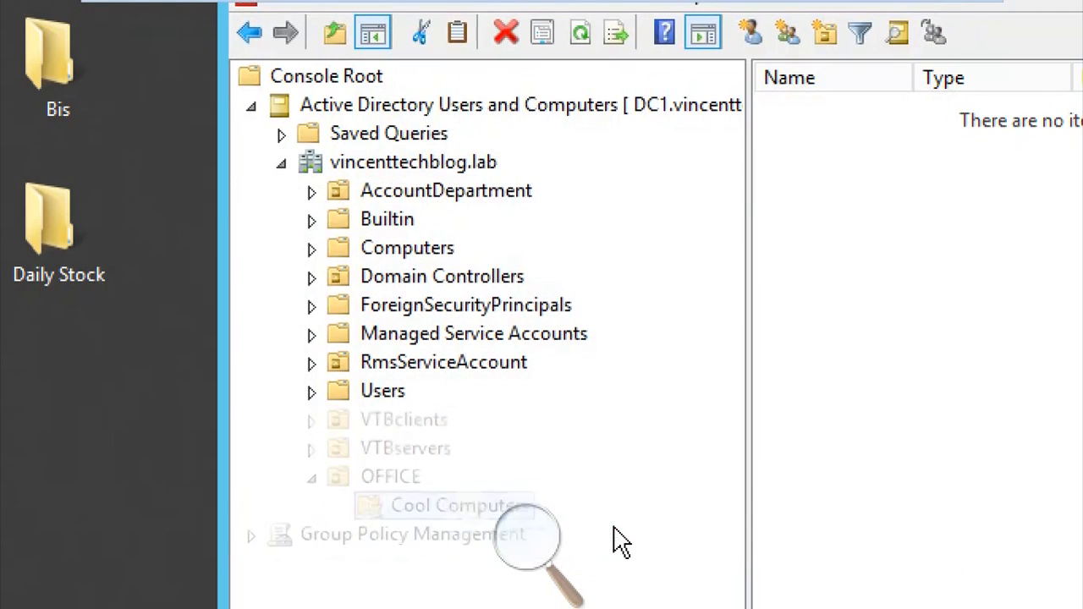
Create the Cool Users OU inside OFFICE, fixing its capitalisation, then select Cool Computers
right_click(406, 483)
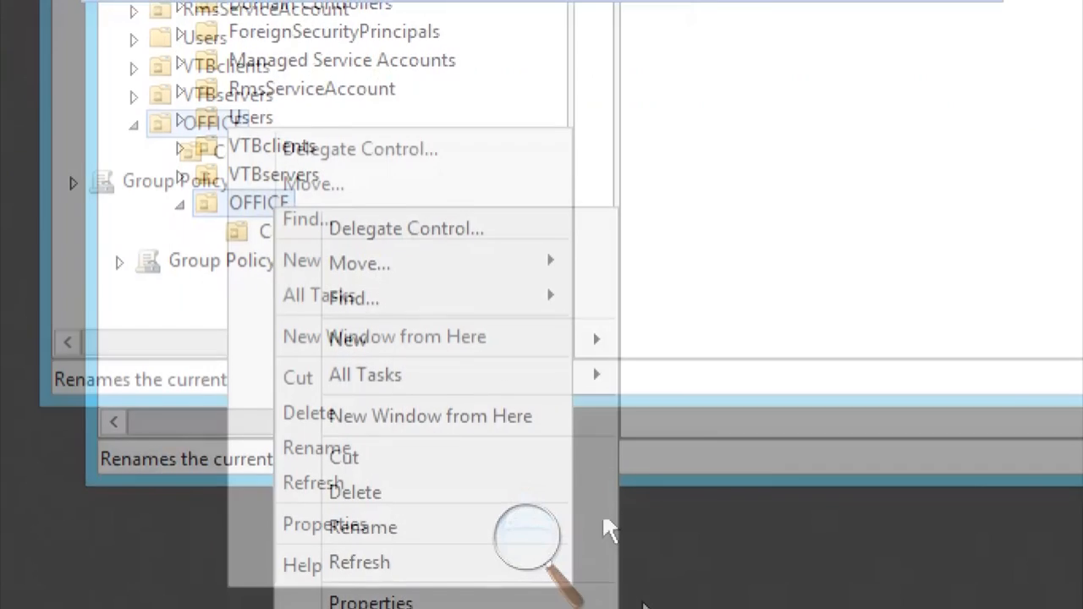
mouse_move(515, 269)
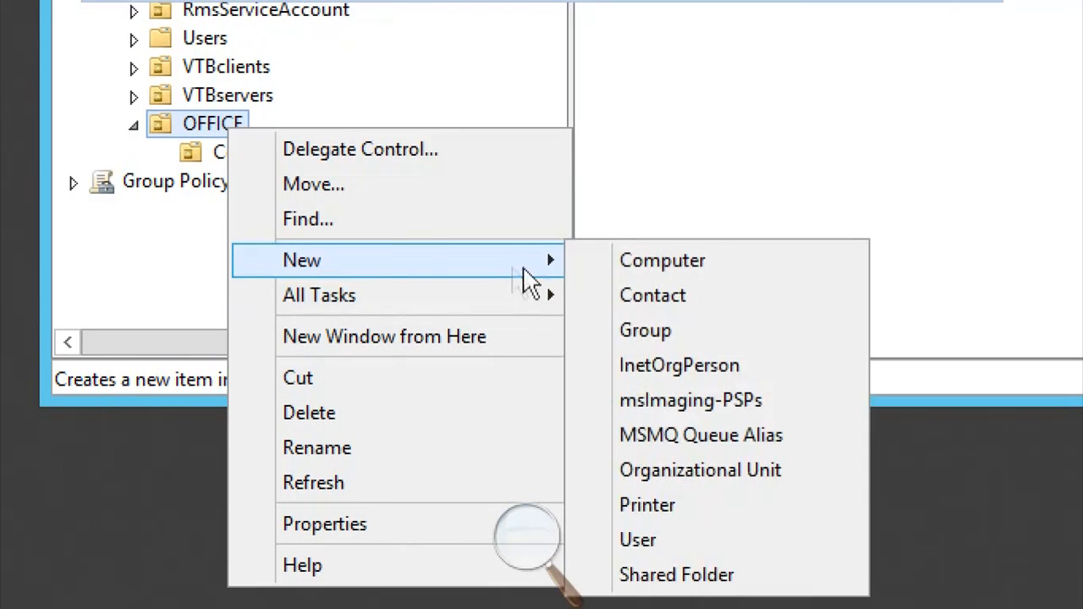
click(673, 461)
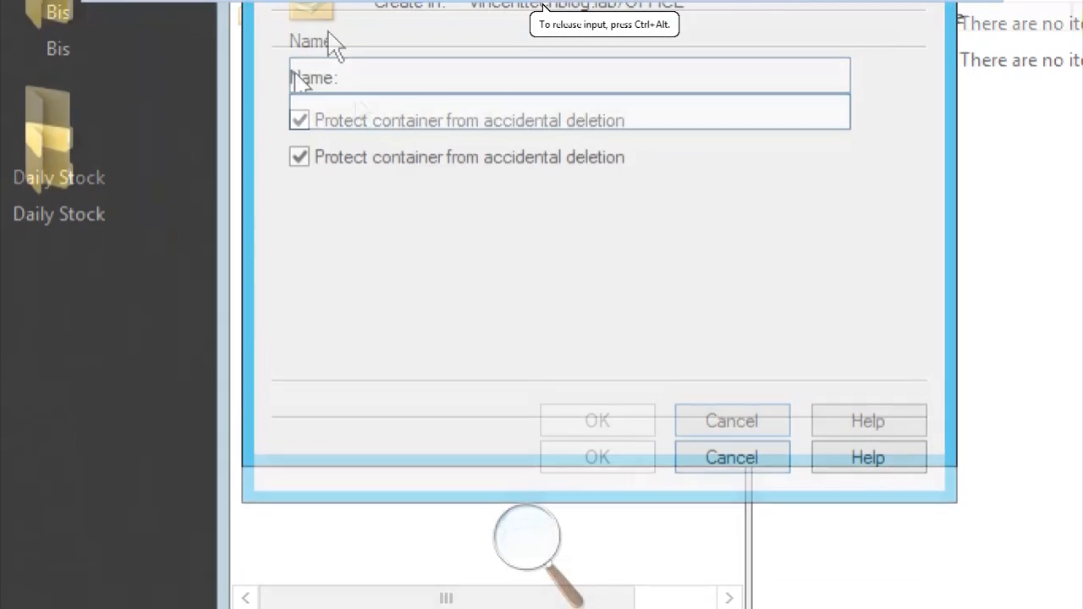
click(361, 109)
text(Cool)
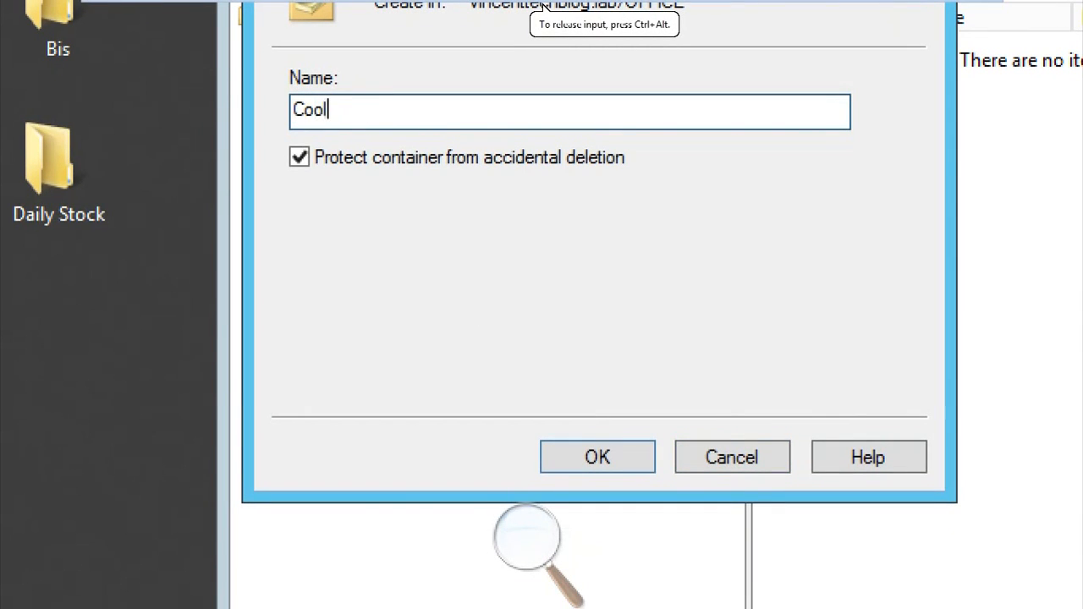
text( USers)
key(BackSpace)
key(BackSpace)
text(sers)
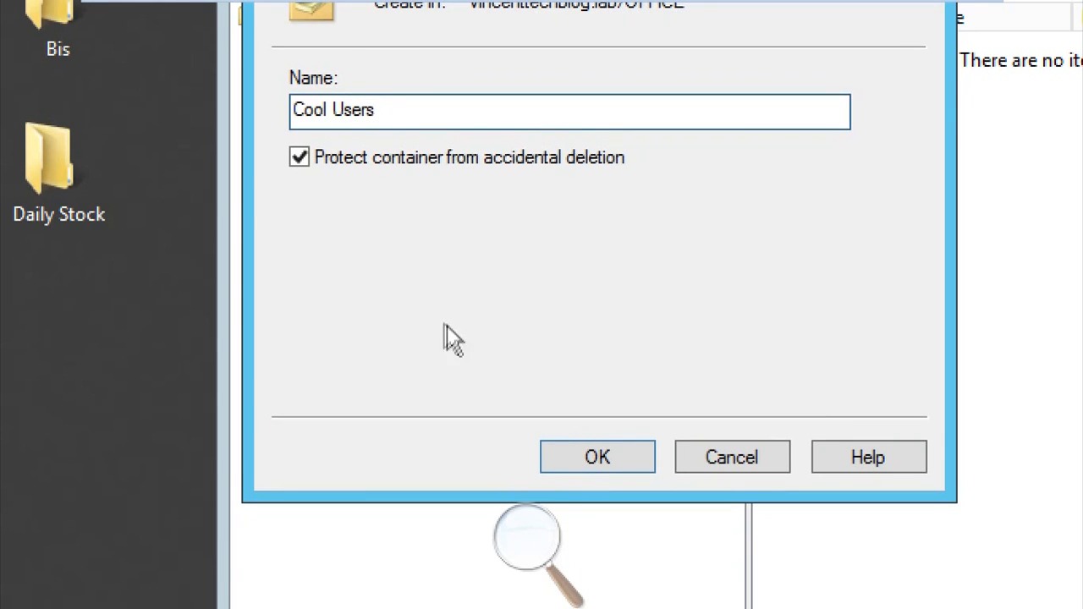
click(597, 456)
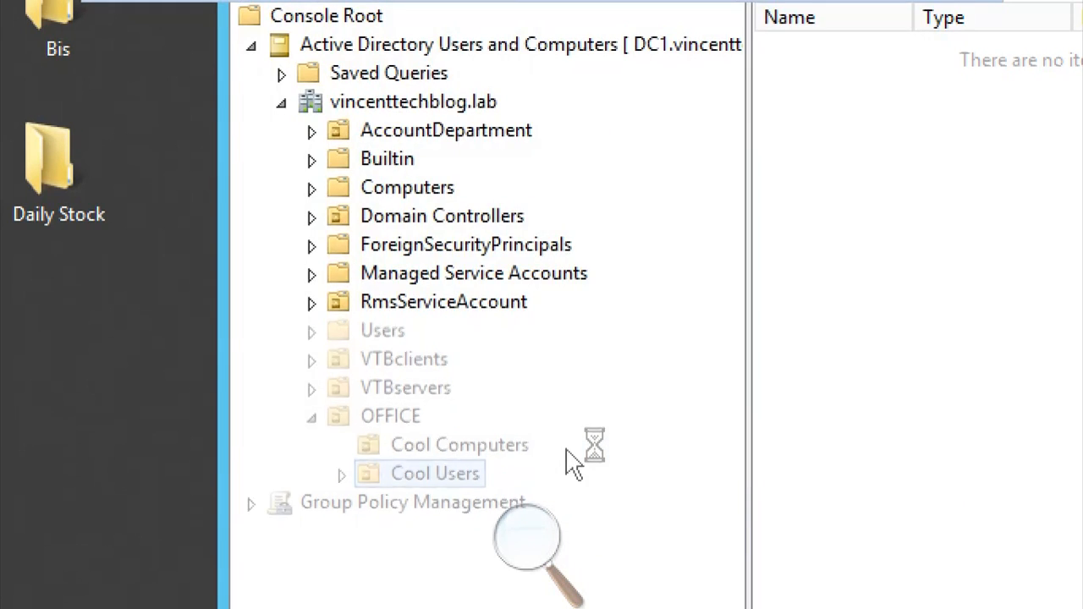
click(419, 449)
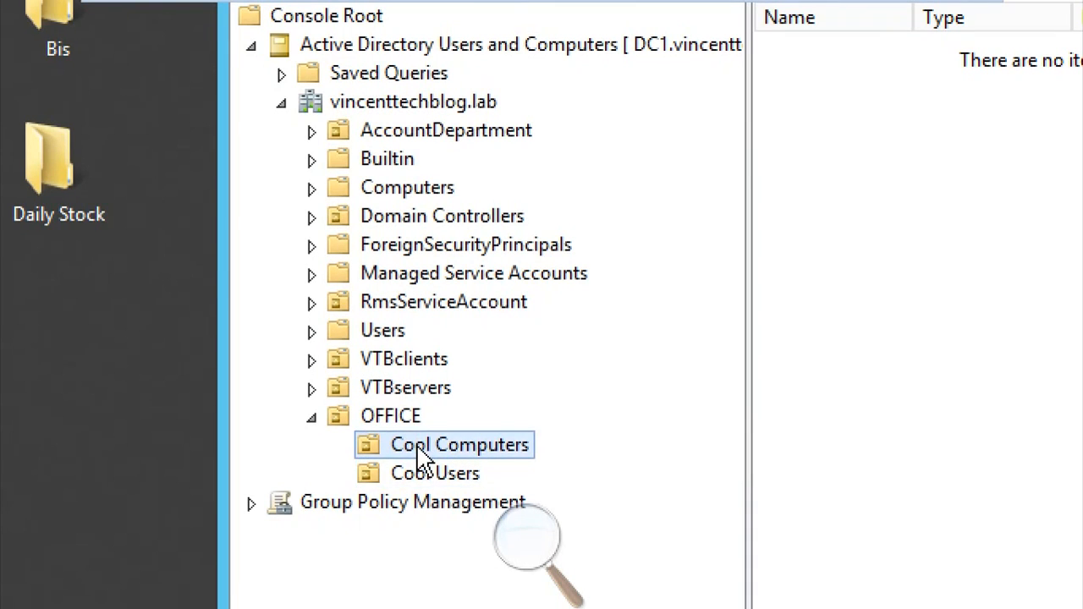
Cut USER-PC from Computers and paste it into Cool Computers, accepting the move warning
click(411, 191)
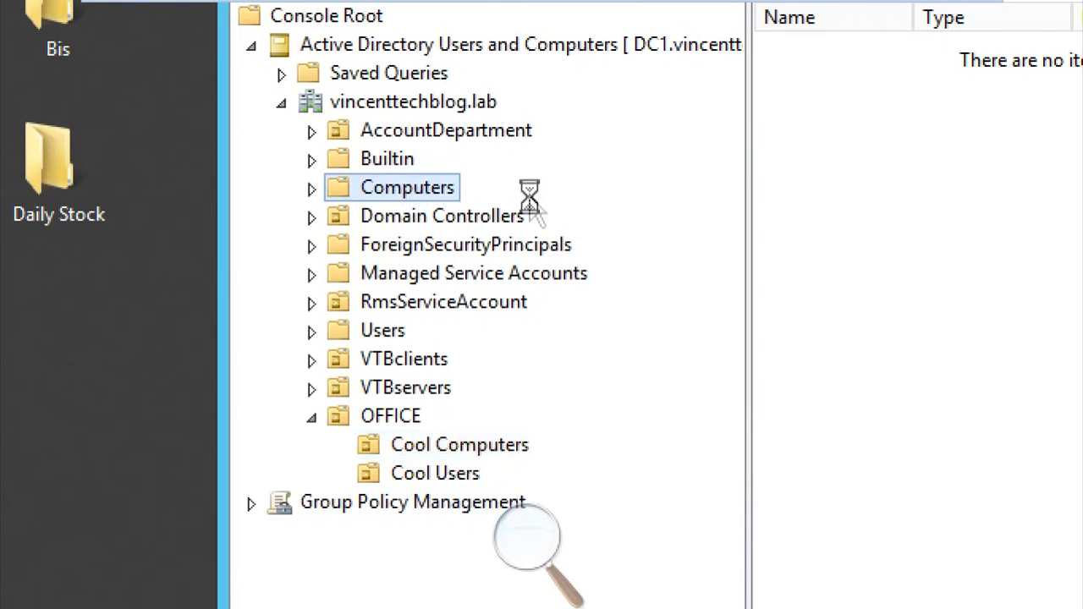
click(865, 83)
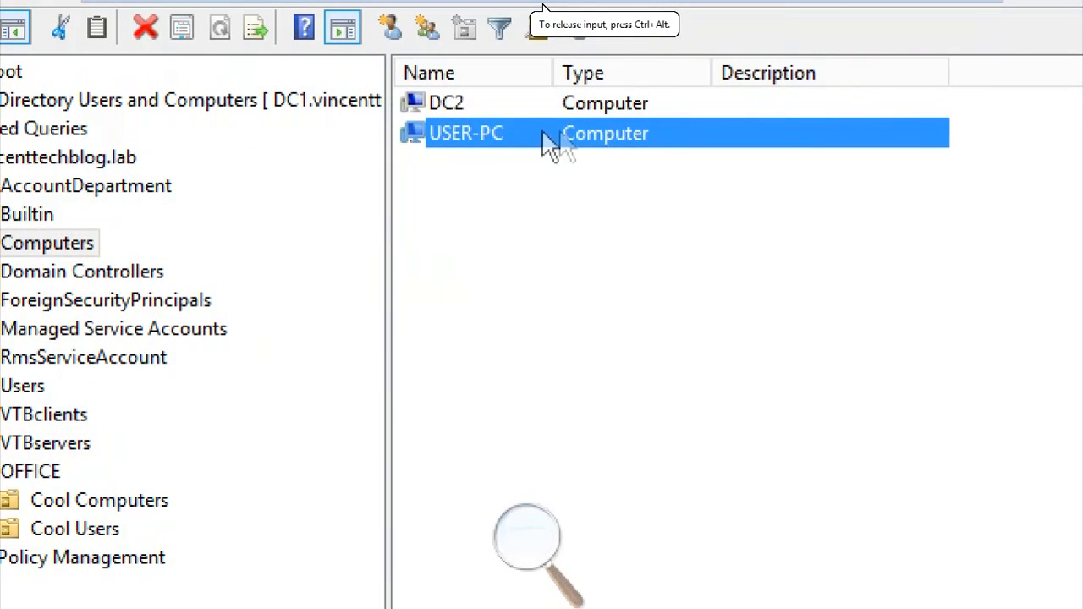
right_click(857, 79)
click(572, 375)
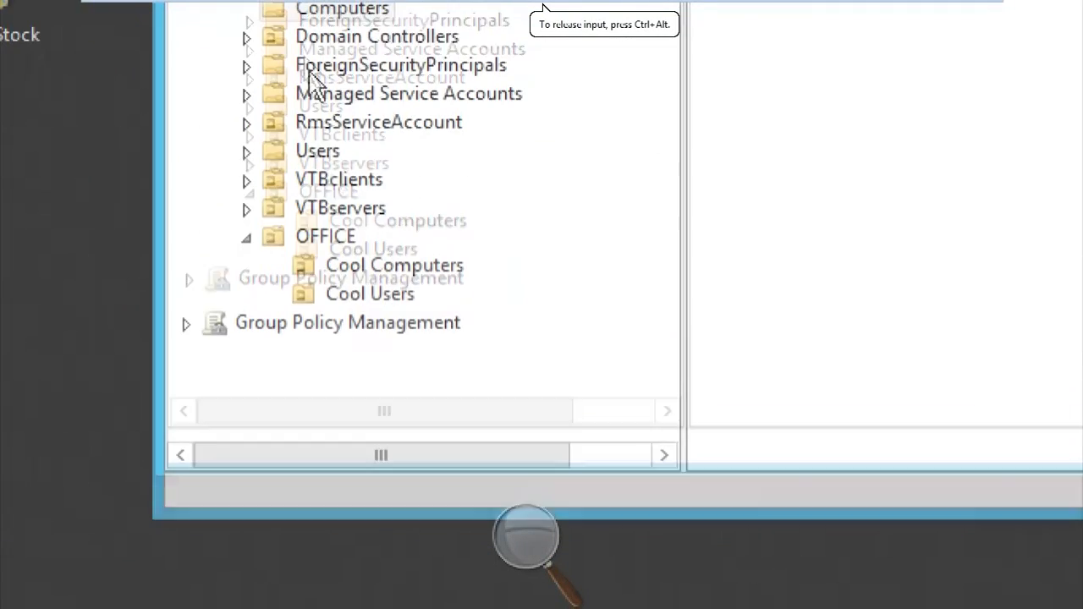
click(352, 263)
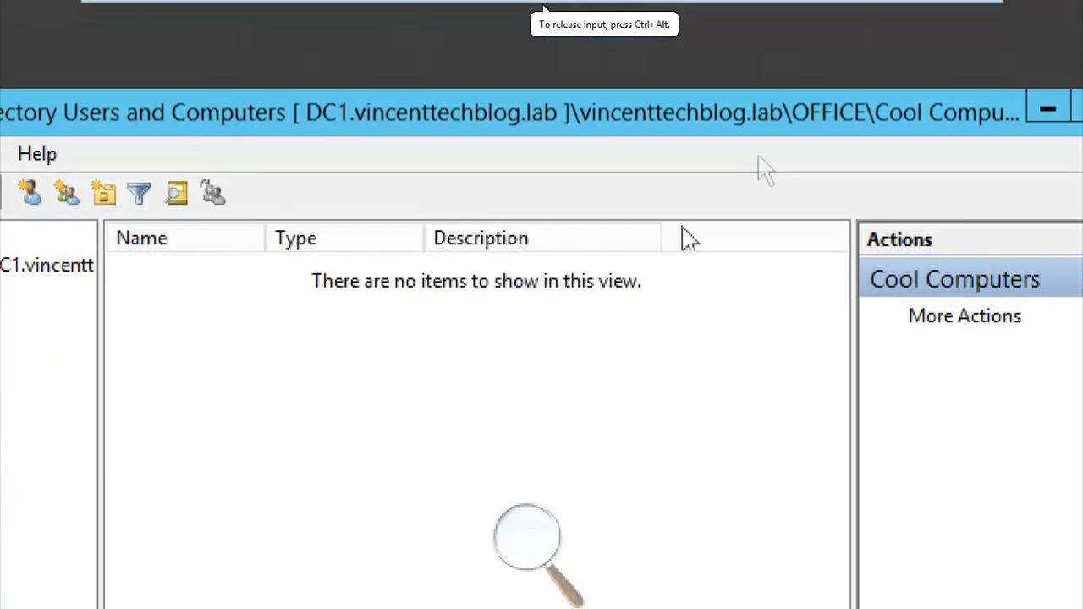
right_click(515, 330)
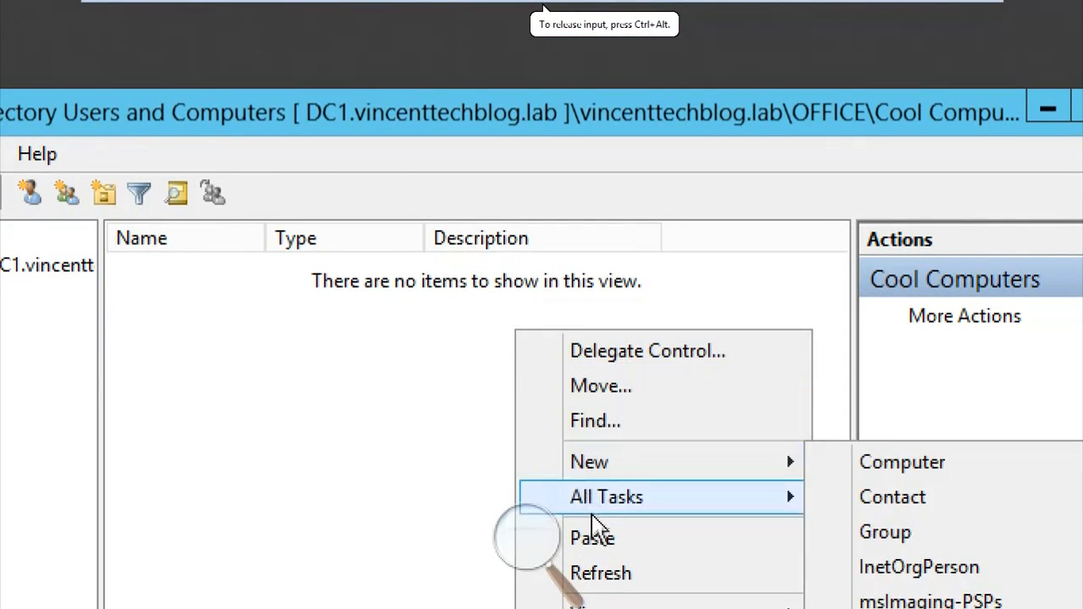
click(592, 538)
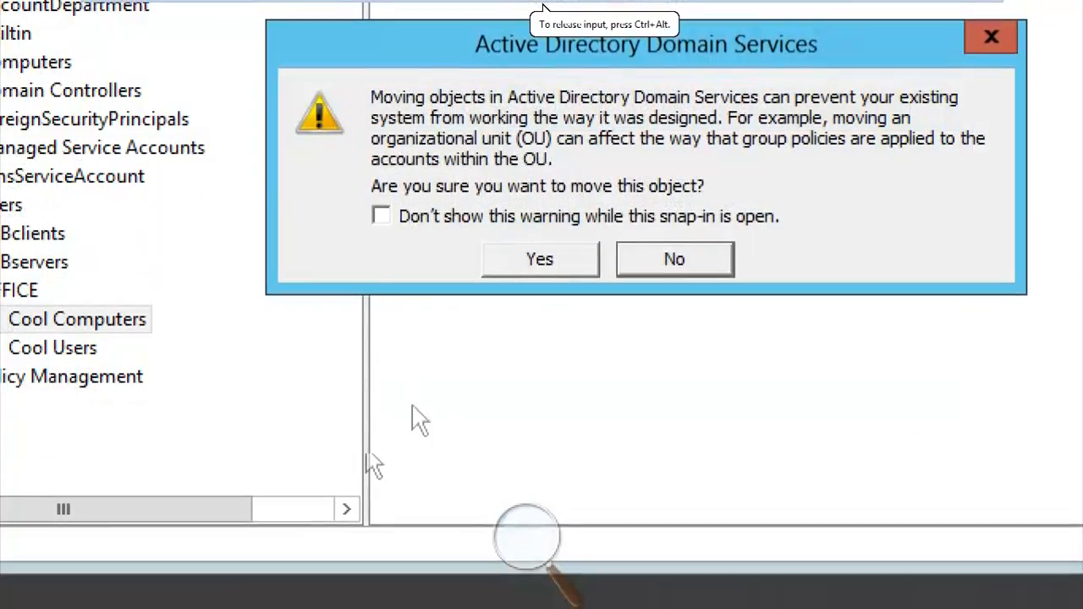
click(516, 266)
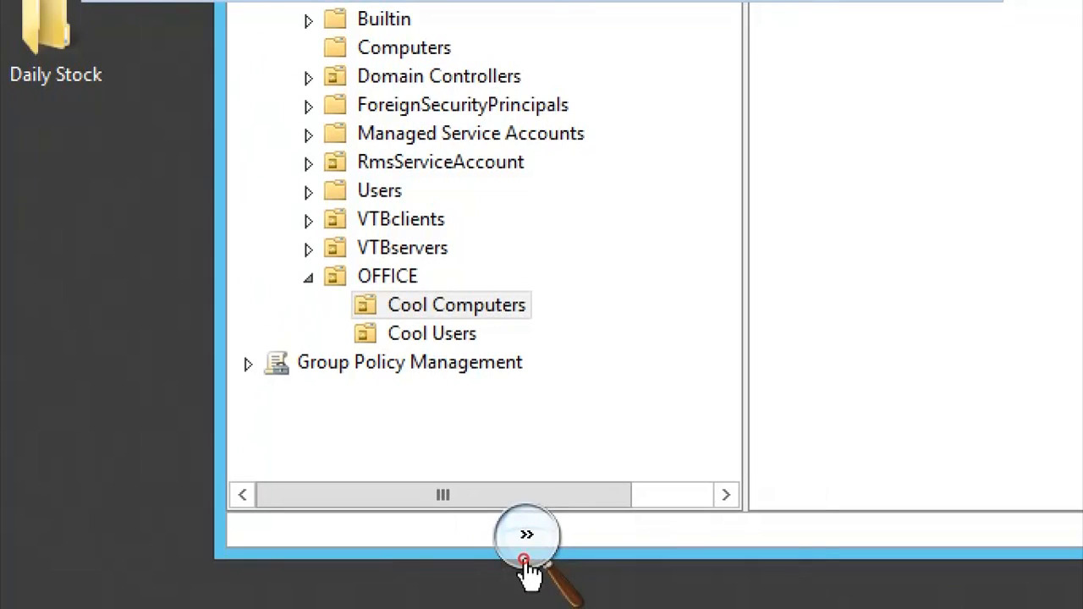
click(526, 550)
click(518, 561)
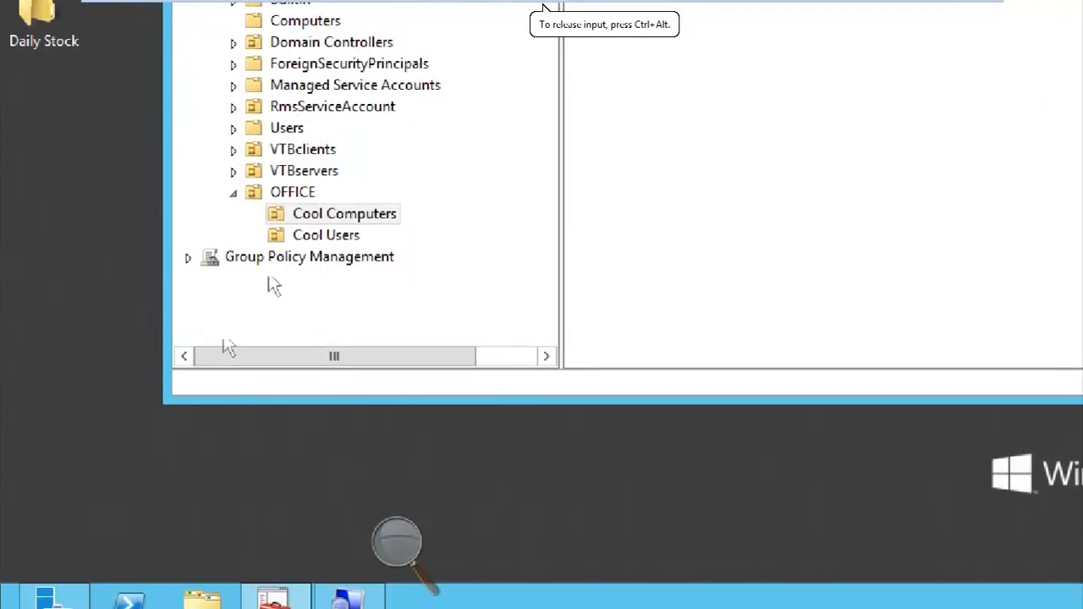
Open Cool Users and start the New User wizard there
click(292, 235)
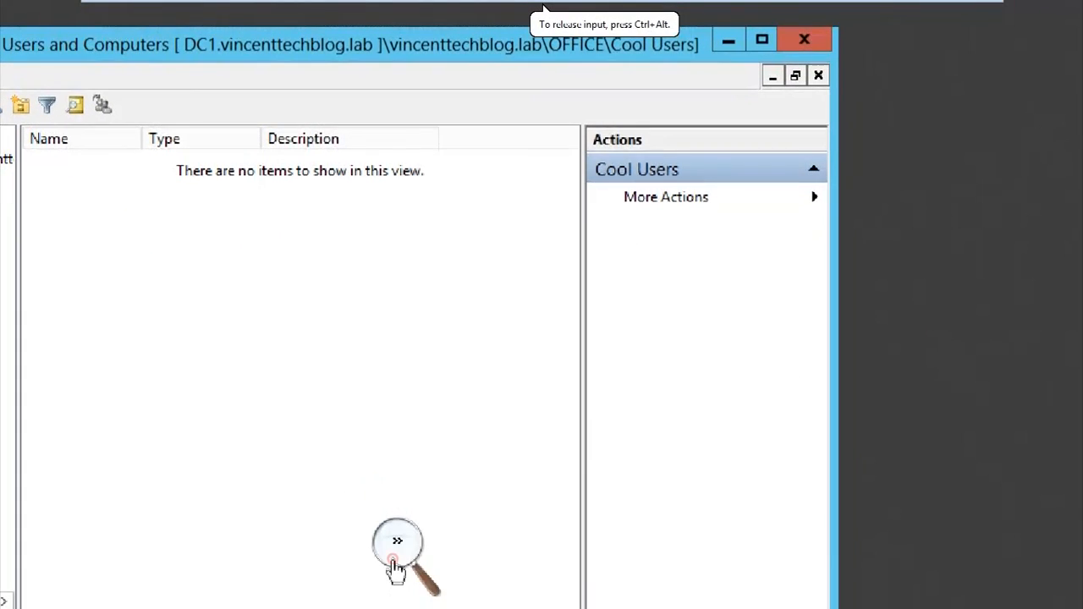
click(398, 547)
click(389, 559)
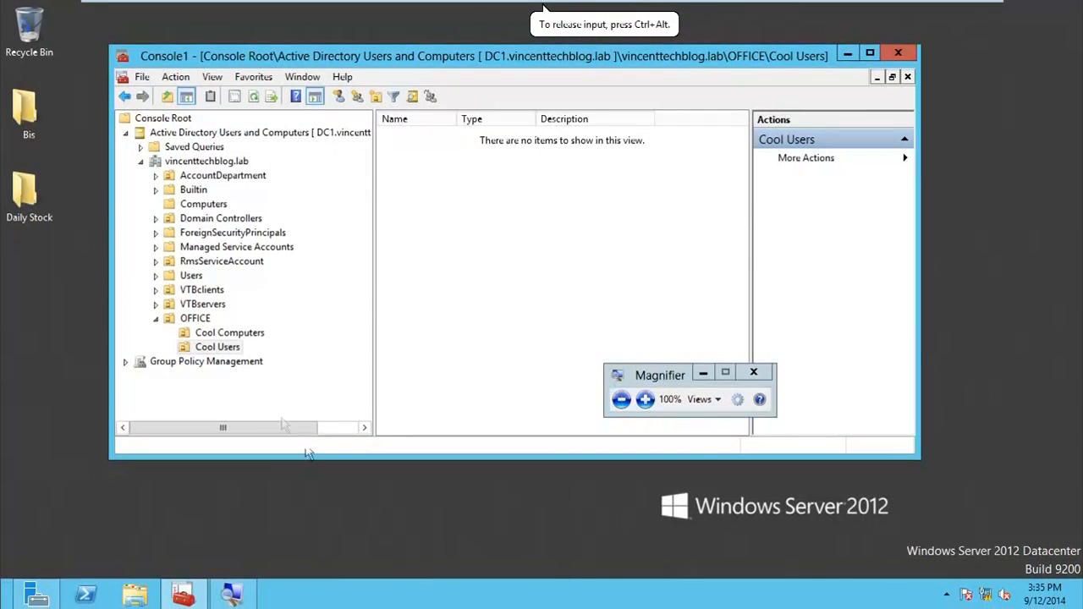
right_click(205, 348)
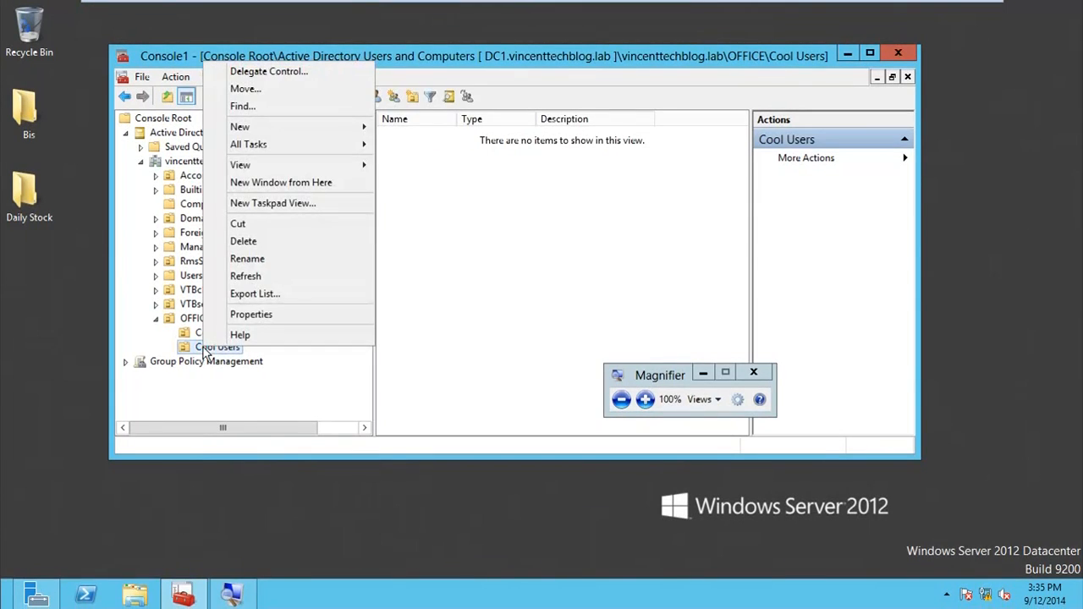
mouse_move(342, 165)
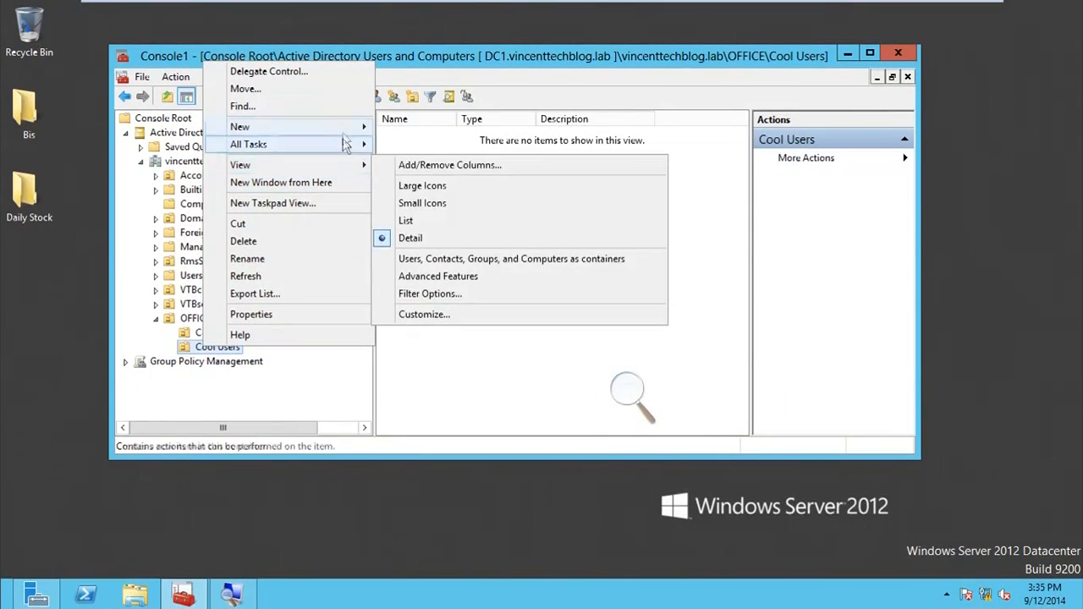
mouse_move(343, 125)
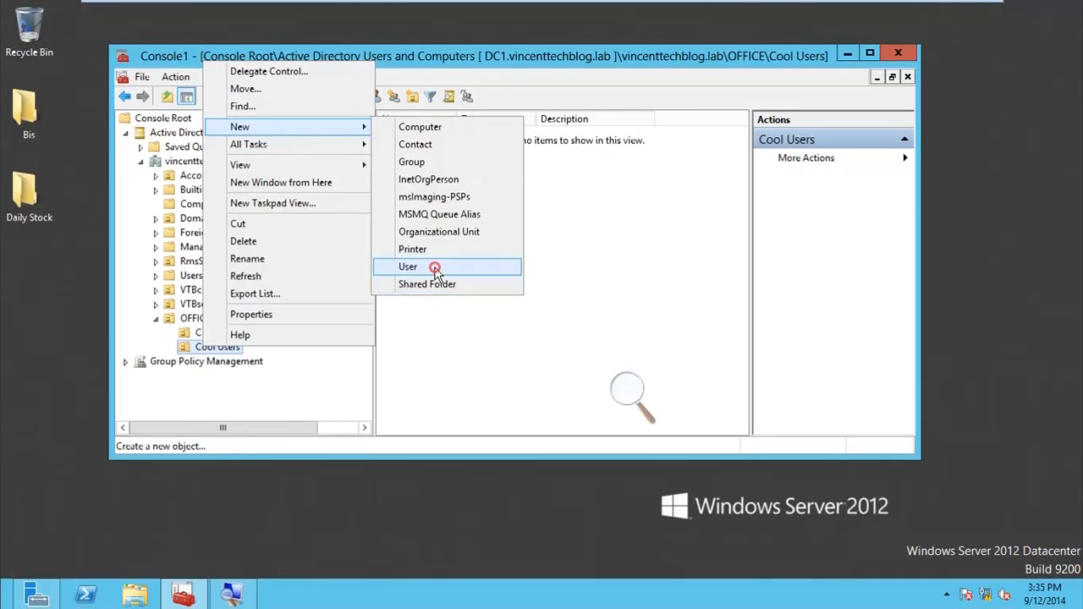
click(408, 268)
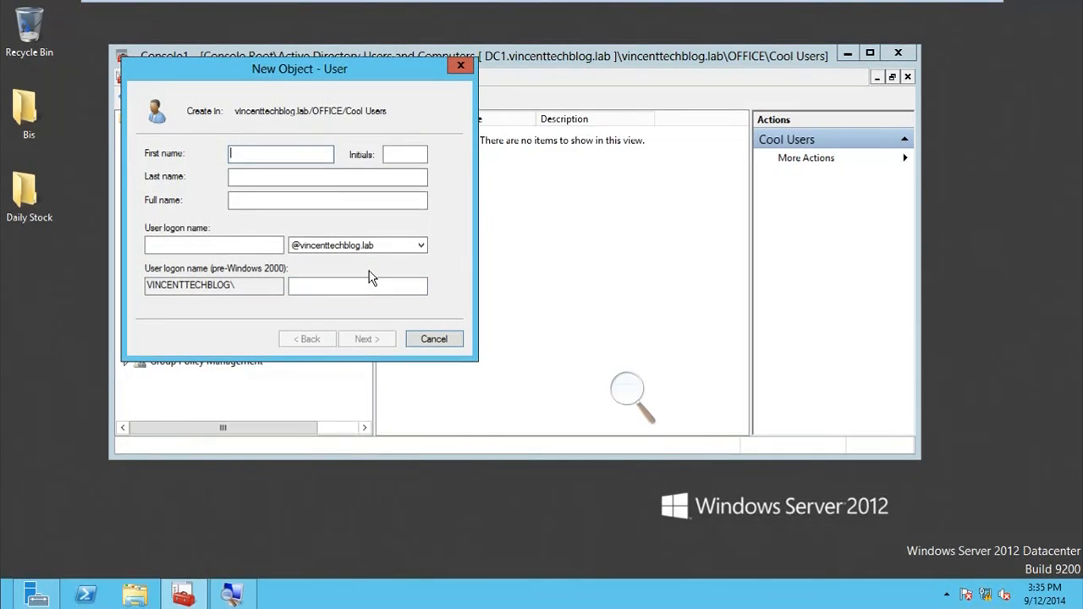
Enter the new user's first name, last name and logon name, then advance past the password page
text(Vincent)
key(Tab)
text(Ay)
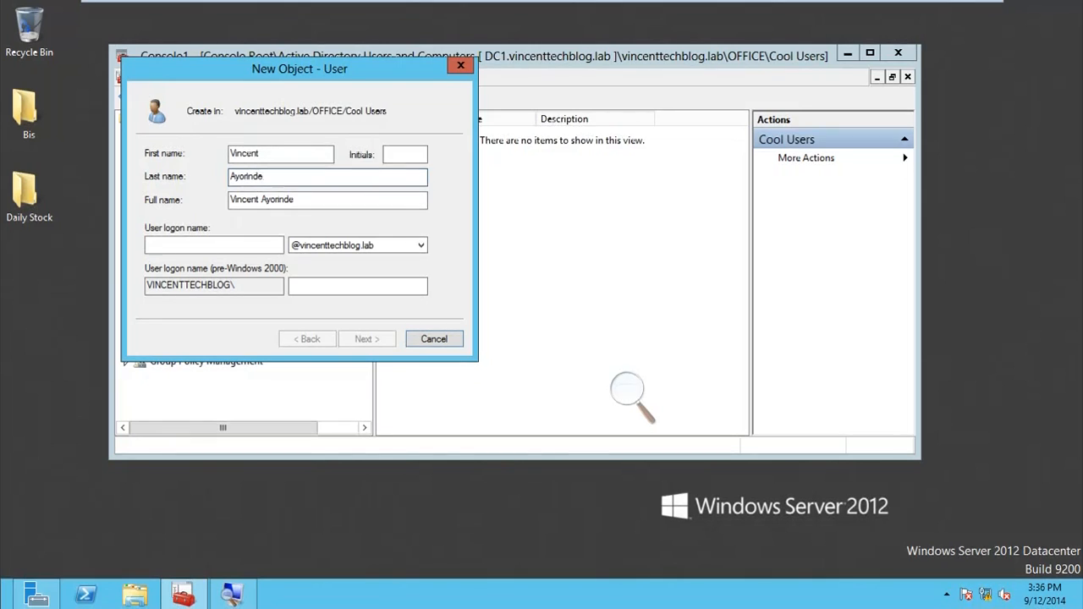
key(Tab)
key(Tab)
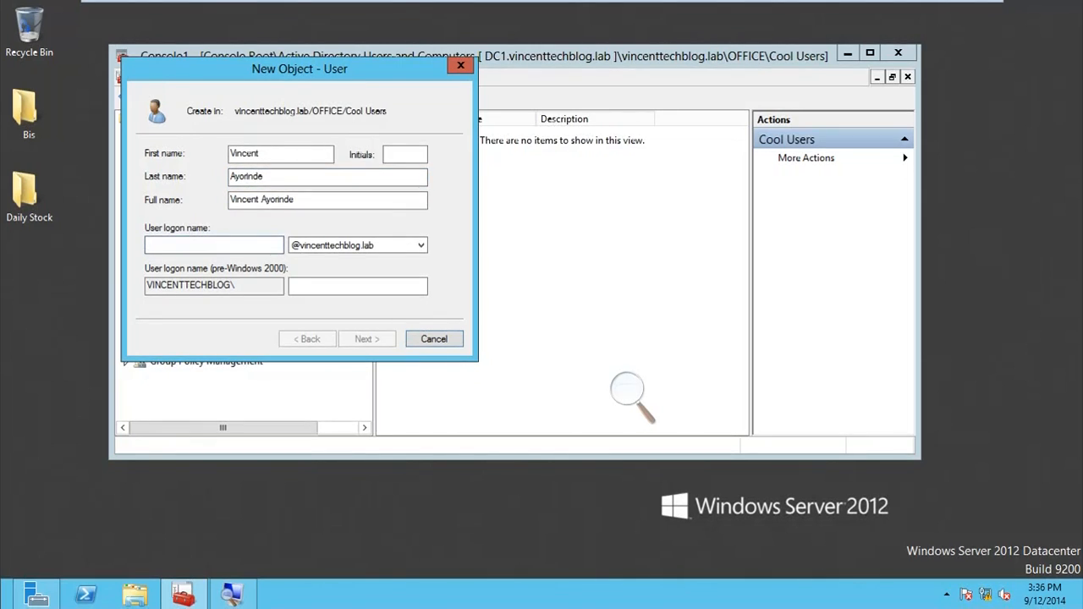
text(vinc)
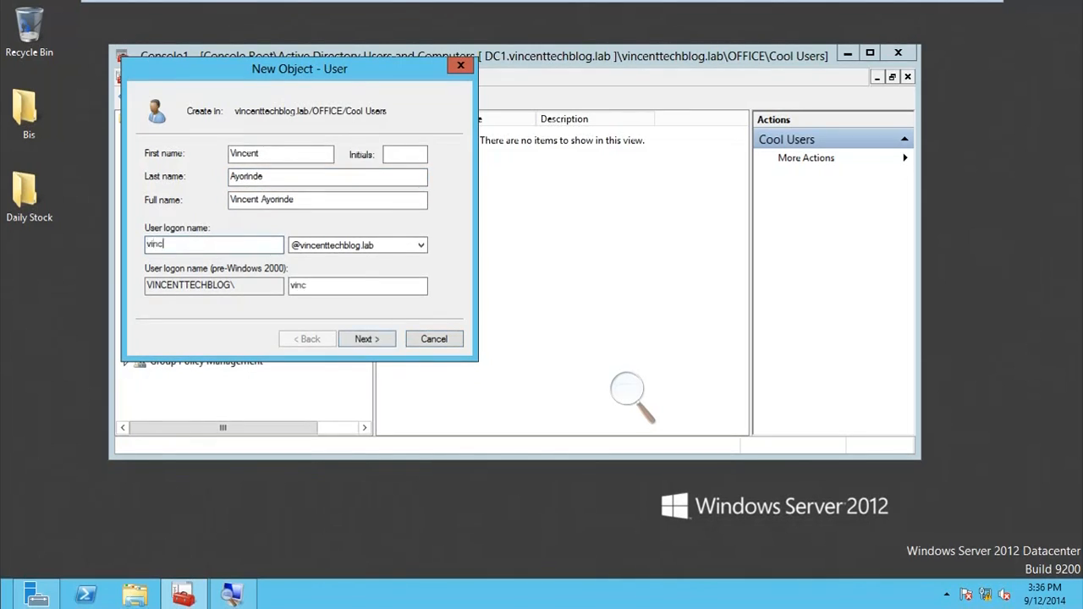
key(BackSpace)
key(BackSpace)
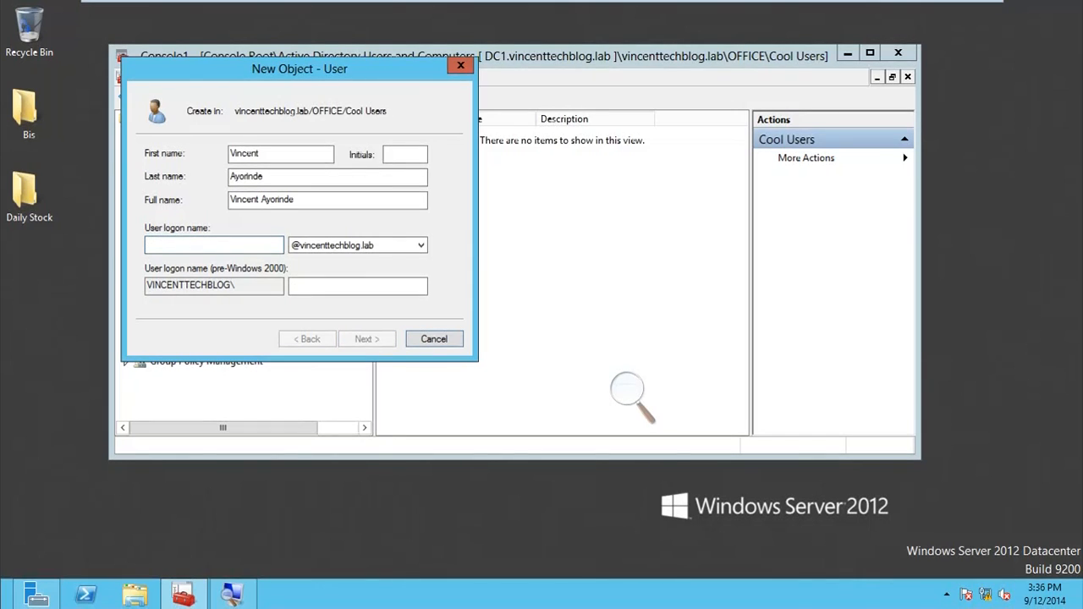
text(ayorinde)
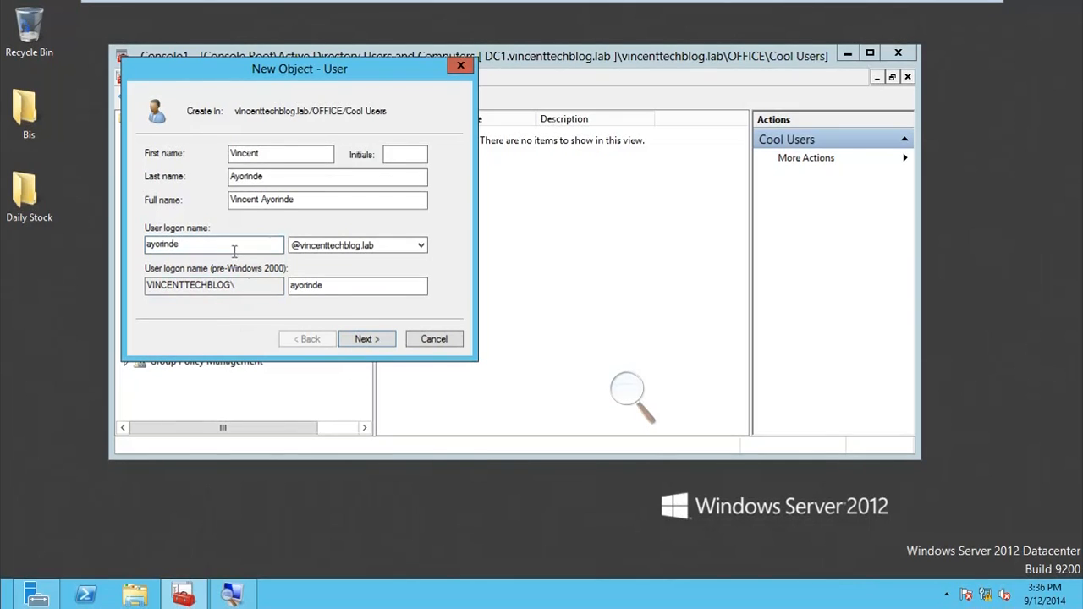
click(364, 339)
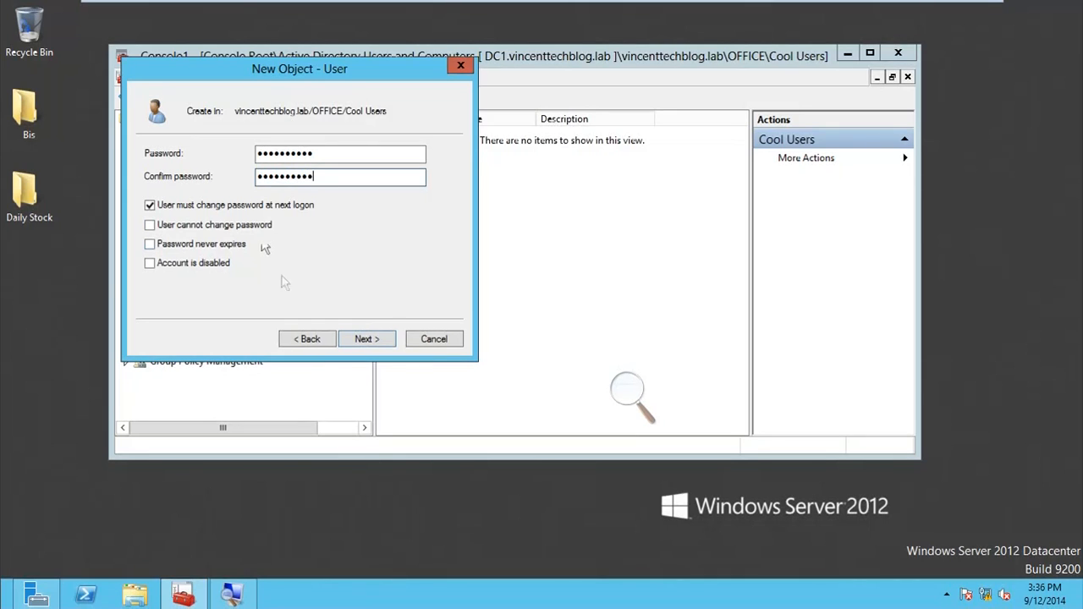
click(387, 345)
click(387, 345)
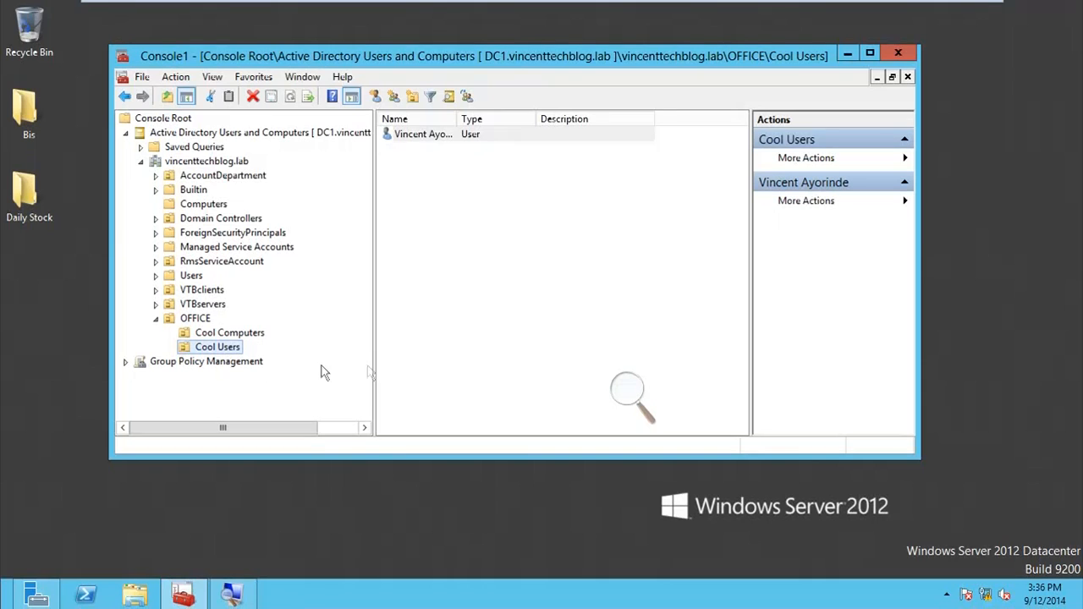
click(194, 321)
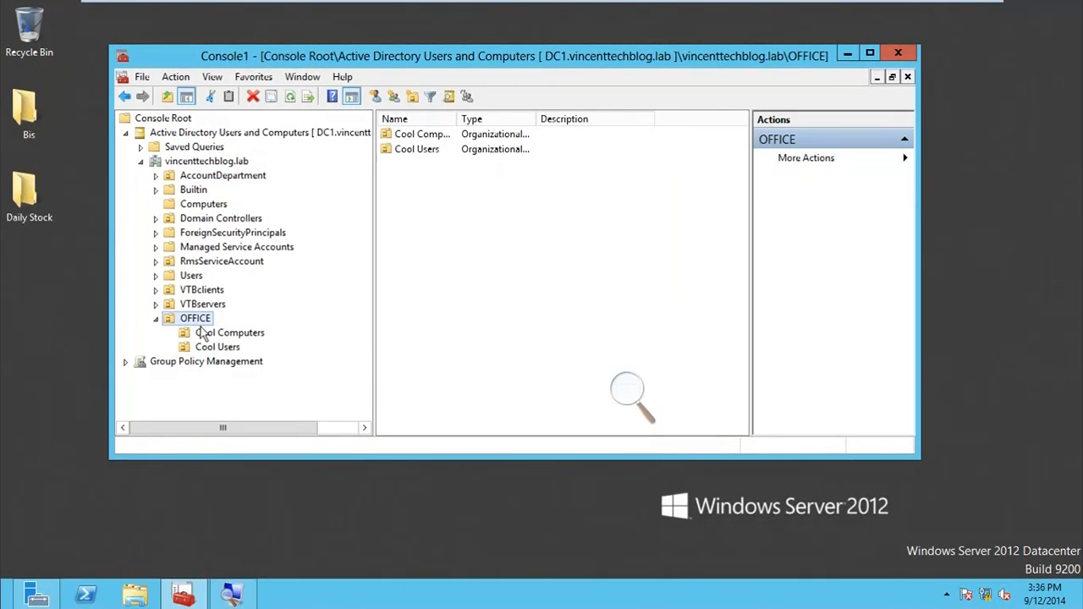
click(212, 333)
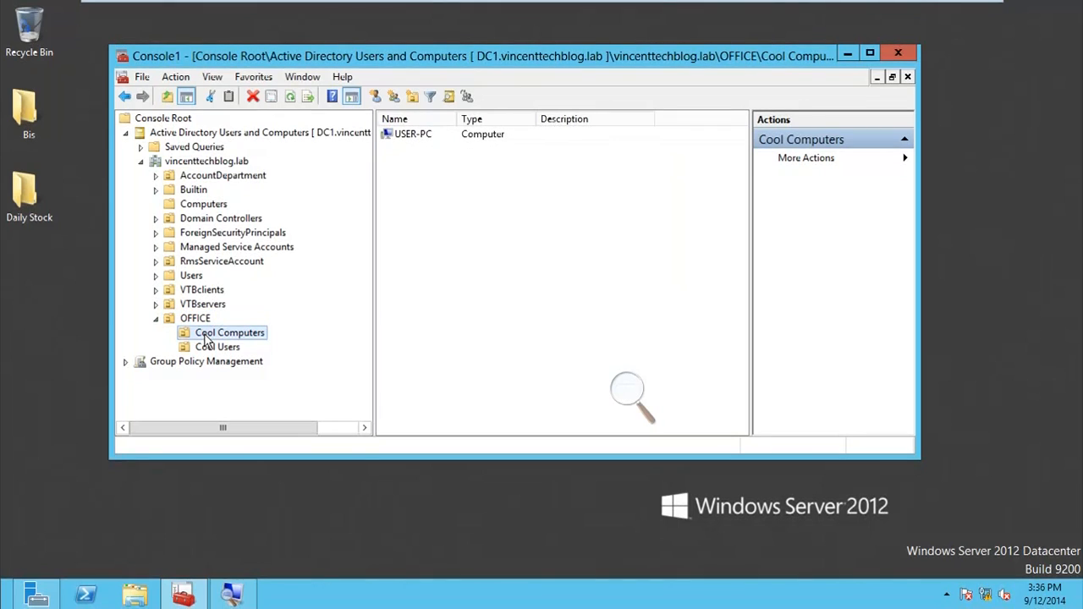
click(212, 348)
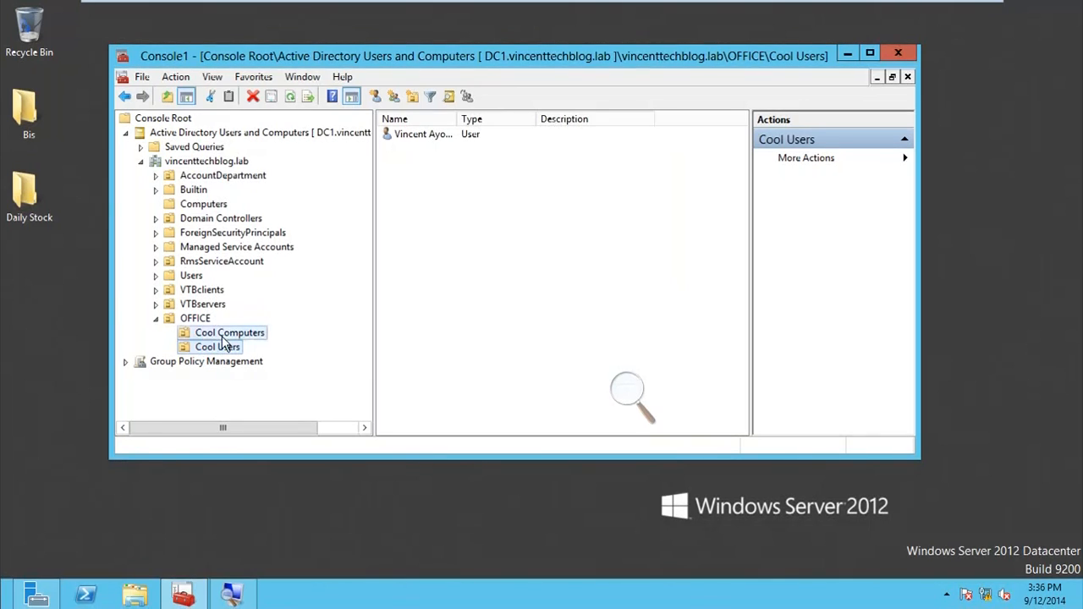
click(225, 338)
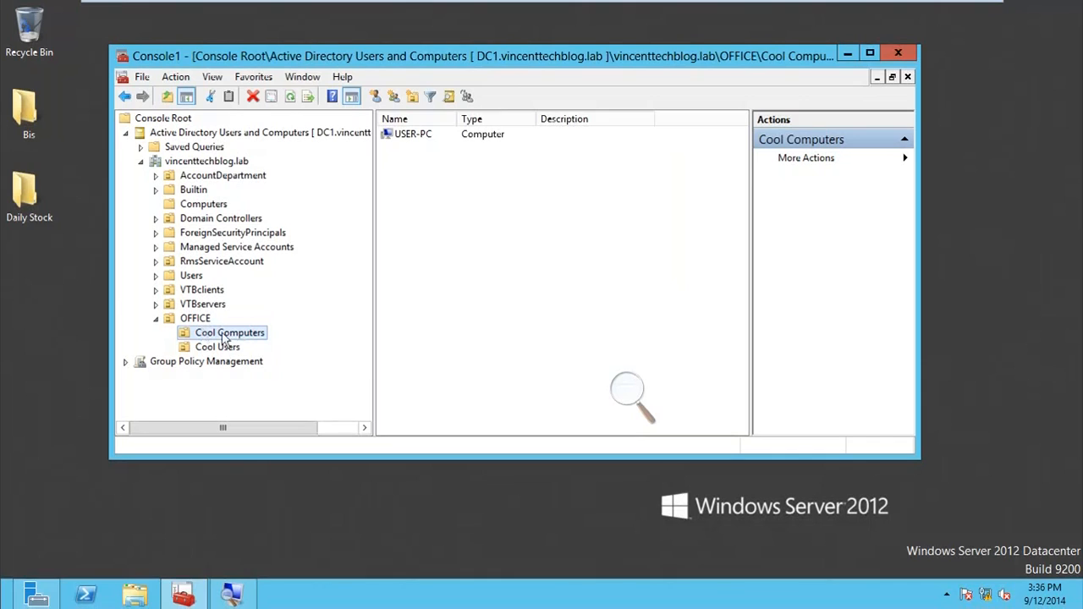
click(207, 349)
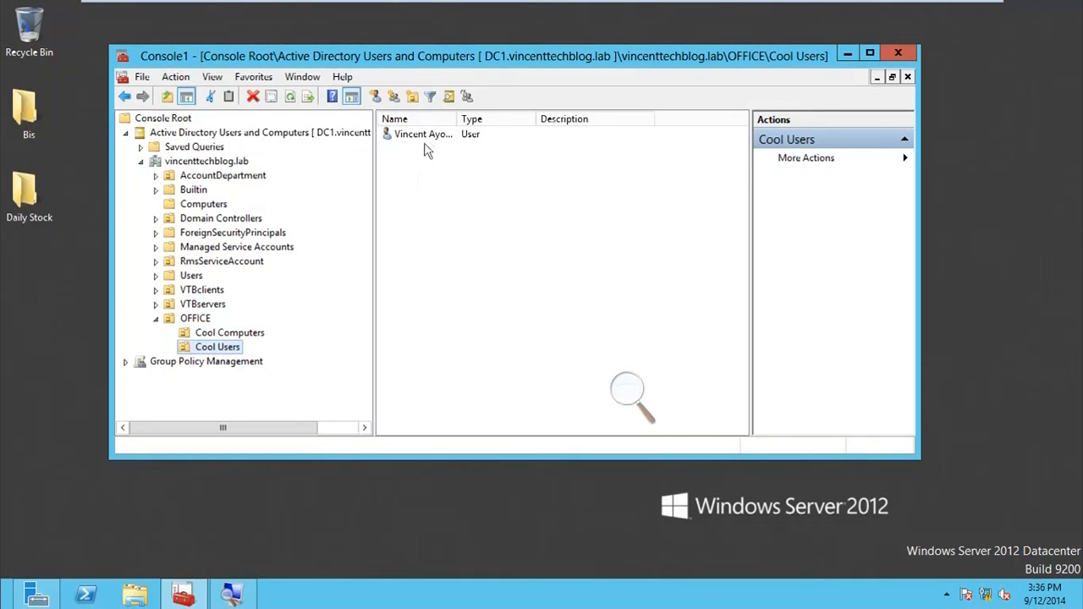
click(235, 337)
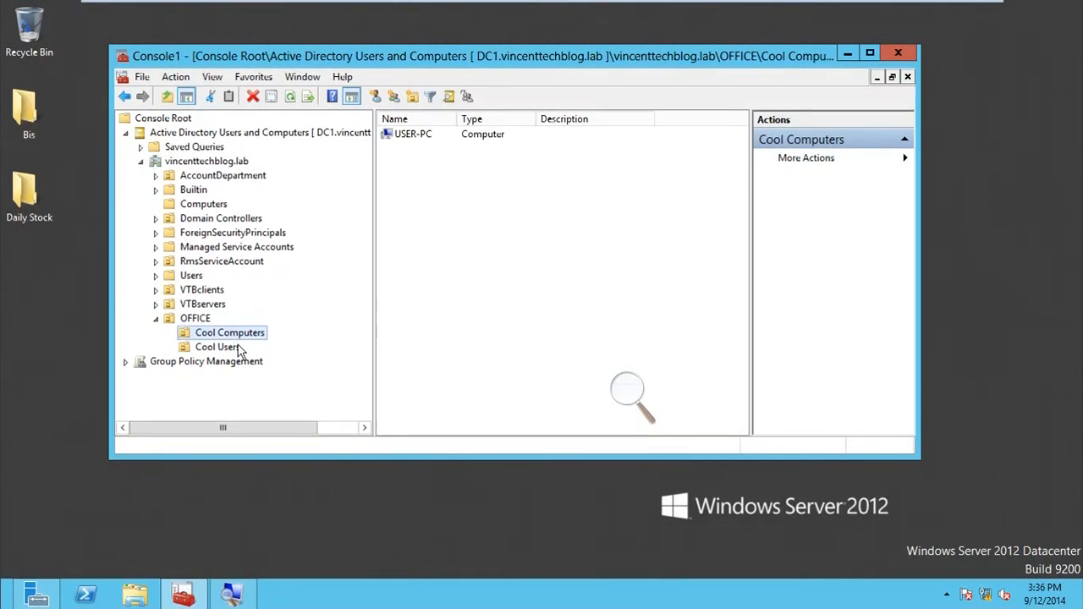
click(234, 350)
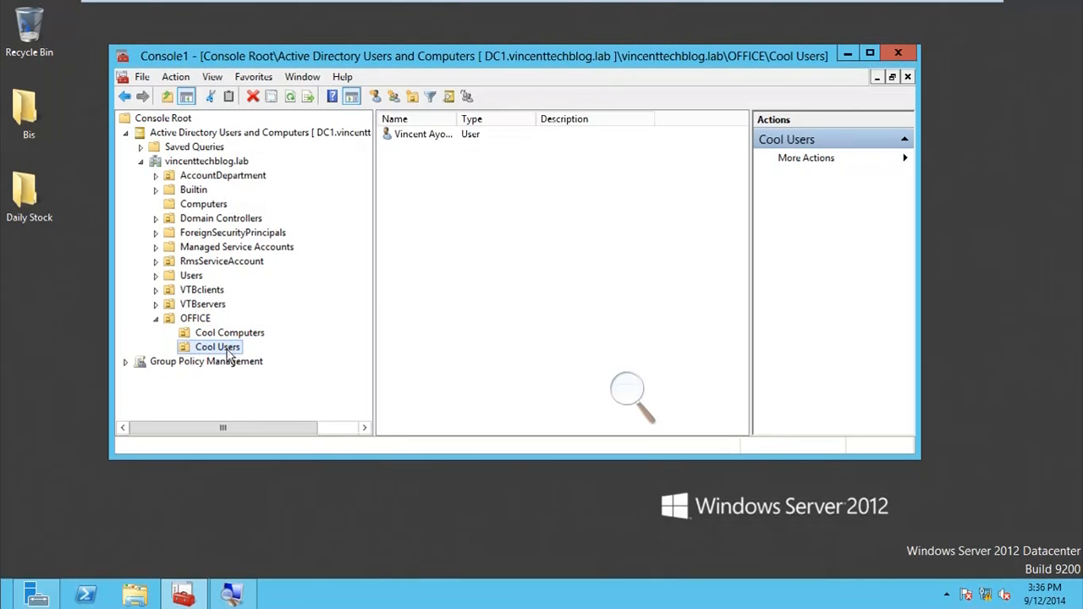
click(230, 334)
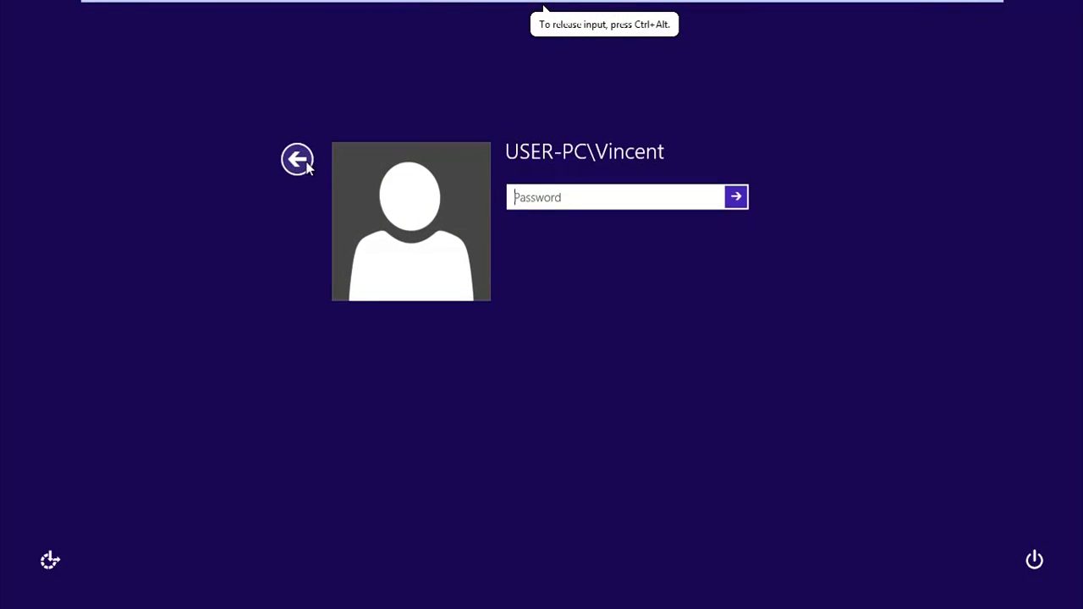
Sign in as Other user with the new domain account's username and password
click(307, 167)
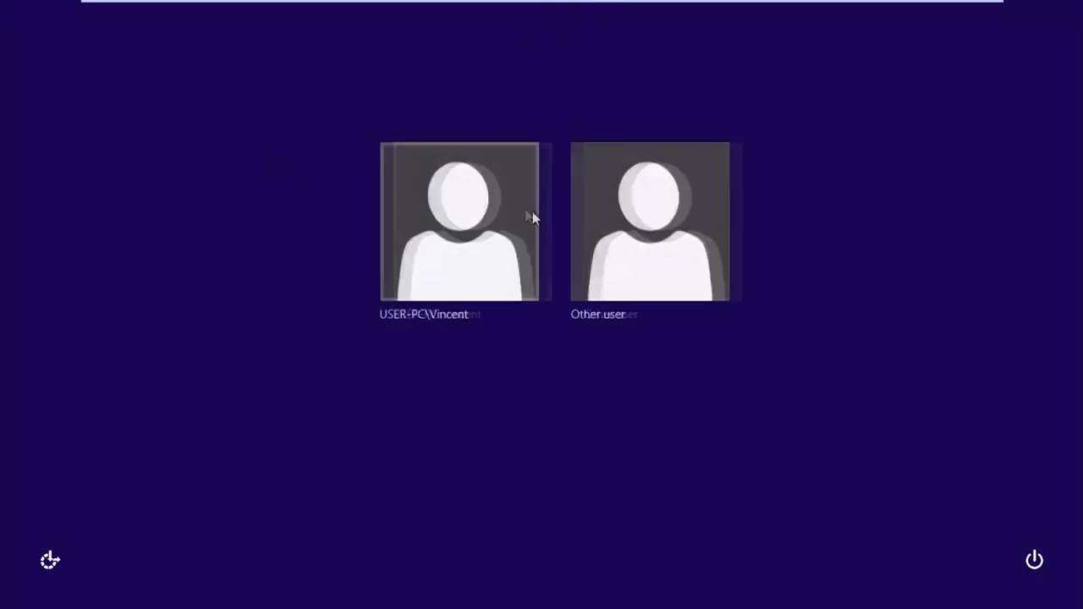
click(635, 263)
text(VINCEN)
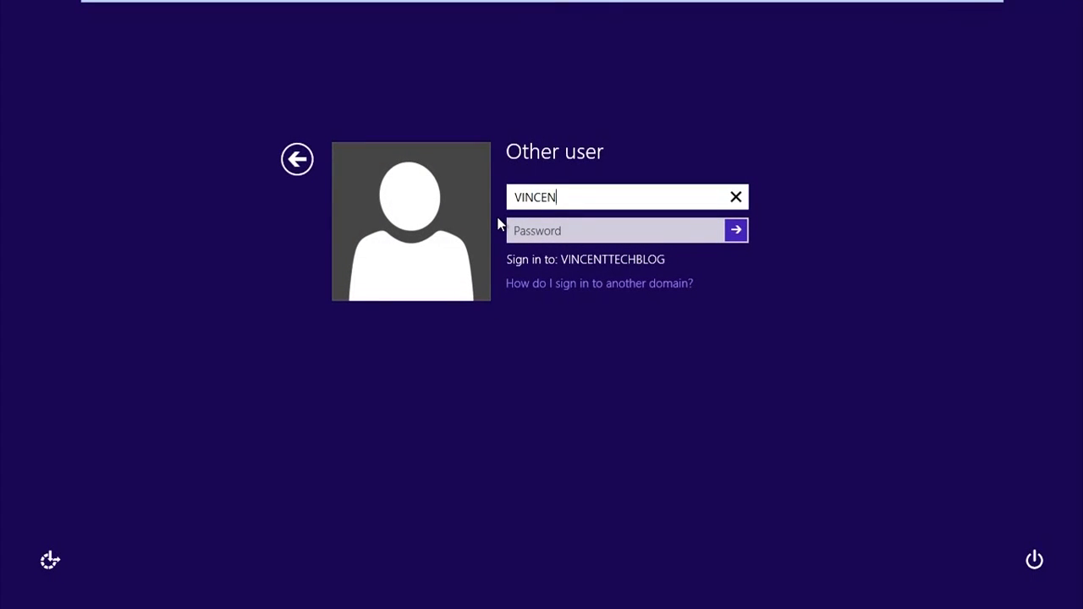
key(BackSpace)
key(BackSpace)
text(ayorinde)
key(Tab)
text(••••)
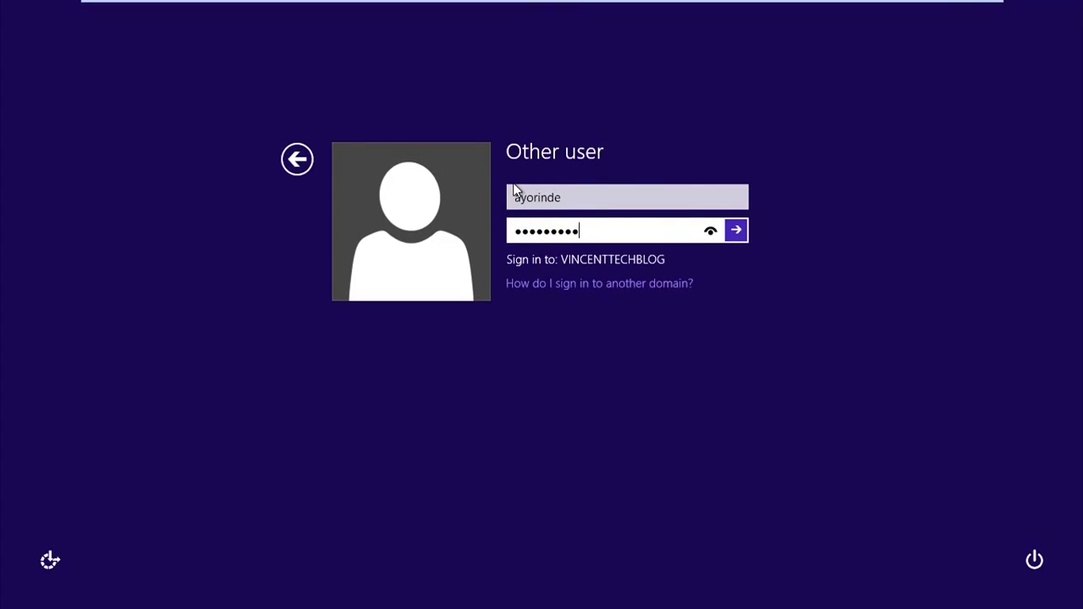
key(Return)
key(Return)
Set and confirm the required new password, then acknowledge the change
text(••)
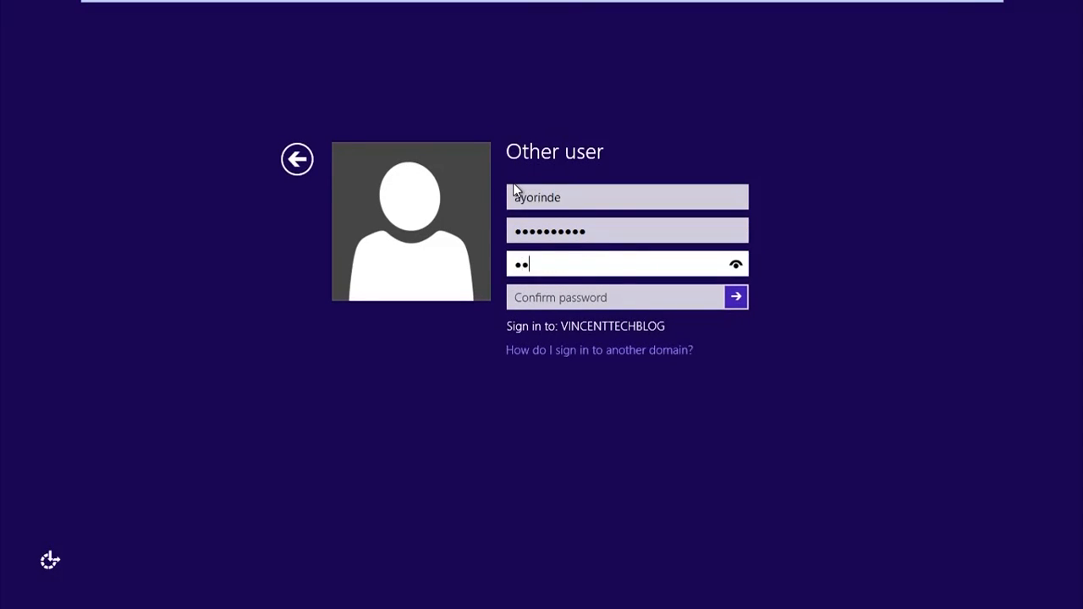
key(Tab)
text(••••••)
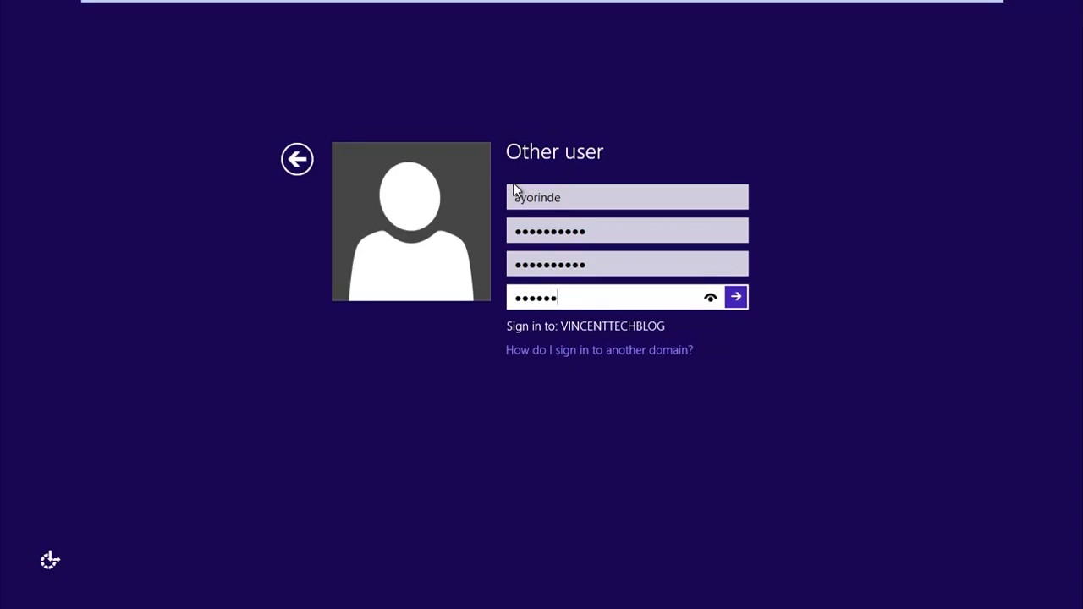
key(Return)
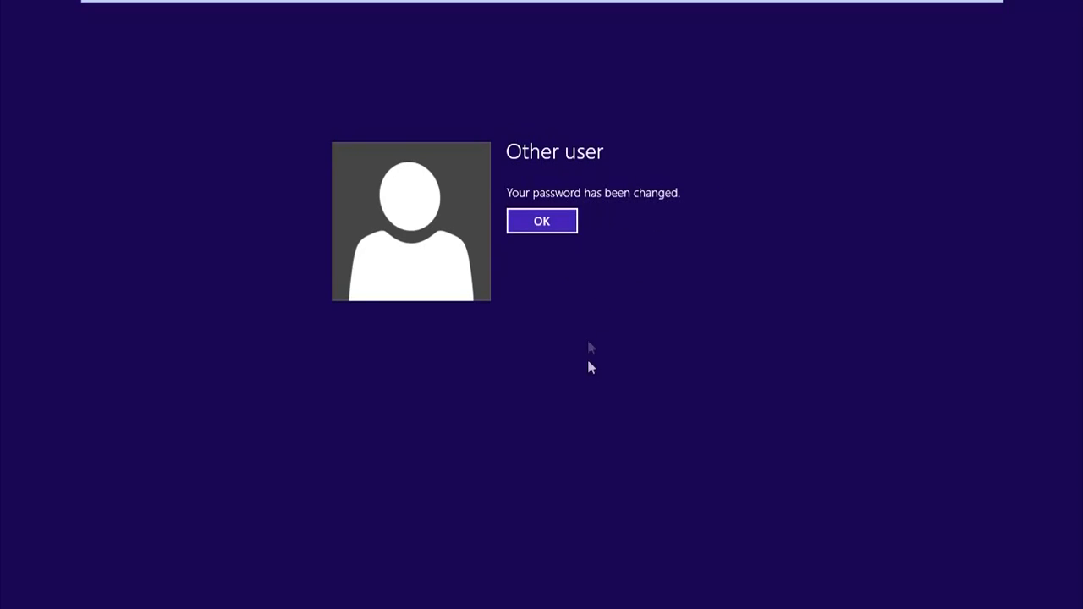
click(569, 227)
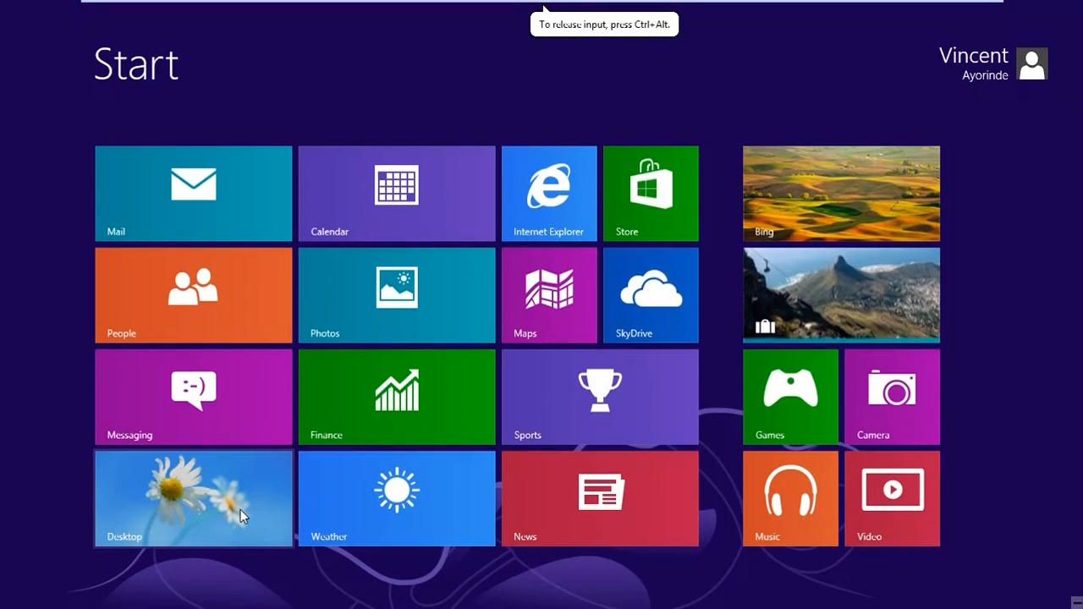
Apply the Earth theme from desktop Personalise, then open File Explorer on Libraries
click(218, 514)
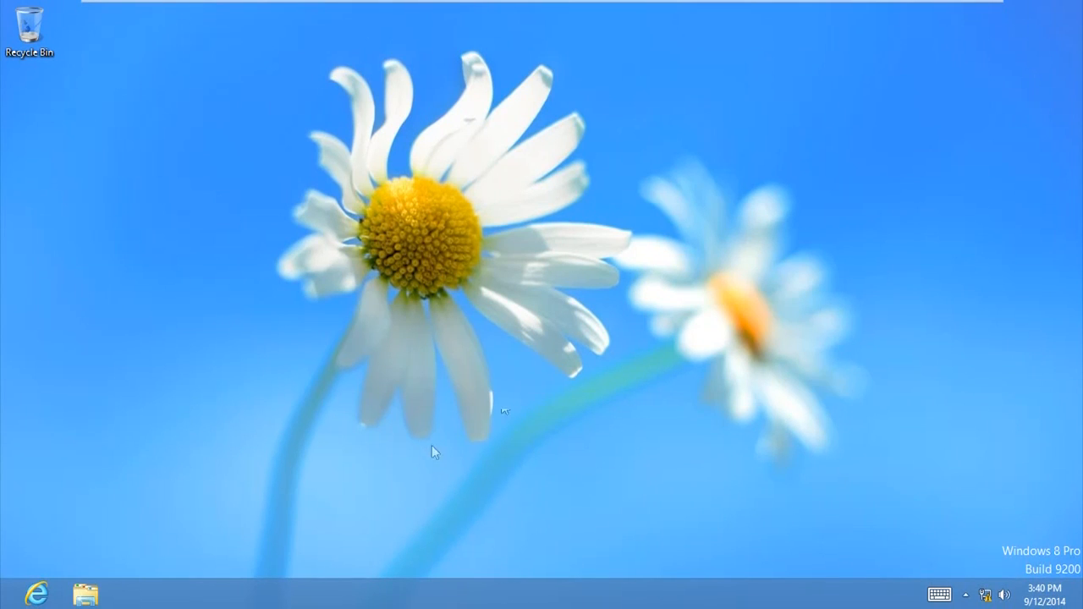
right_click(268, 313)
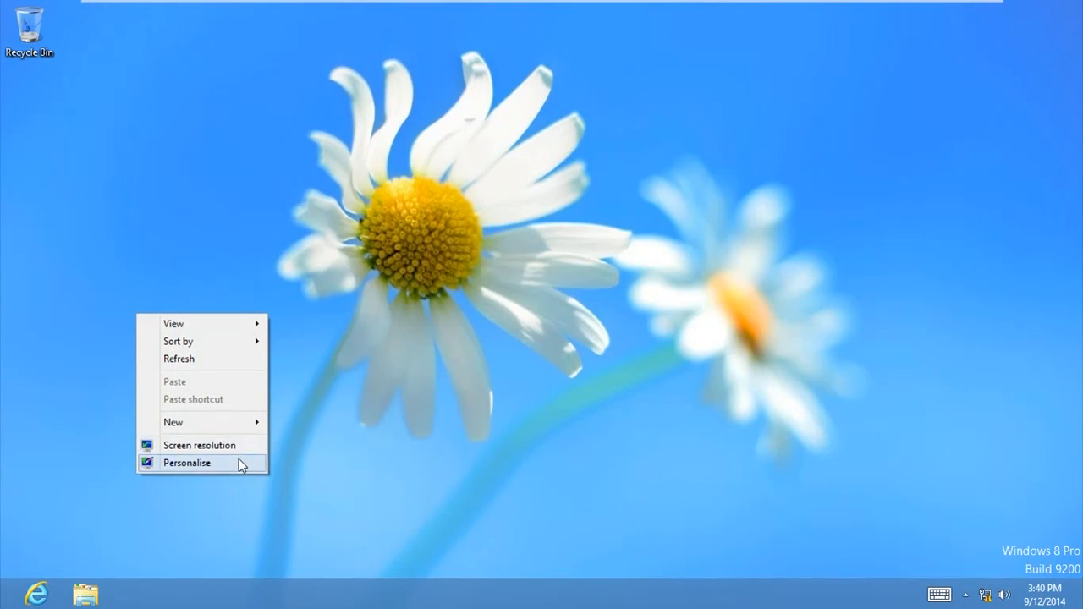
click(241, 462)
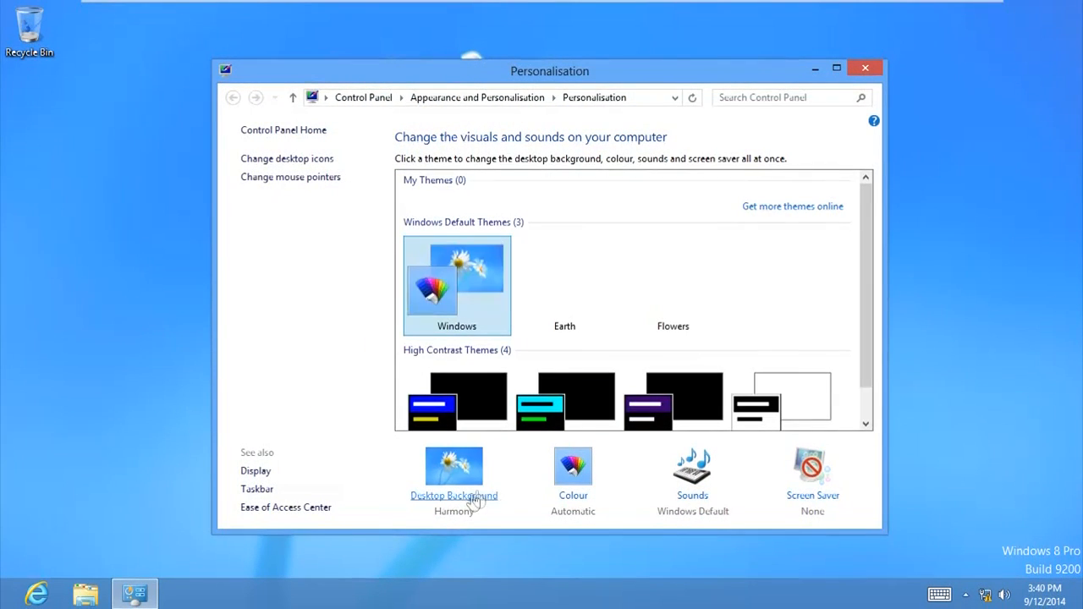
click(552, 326)
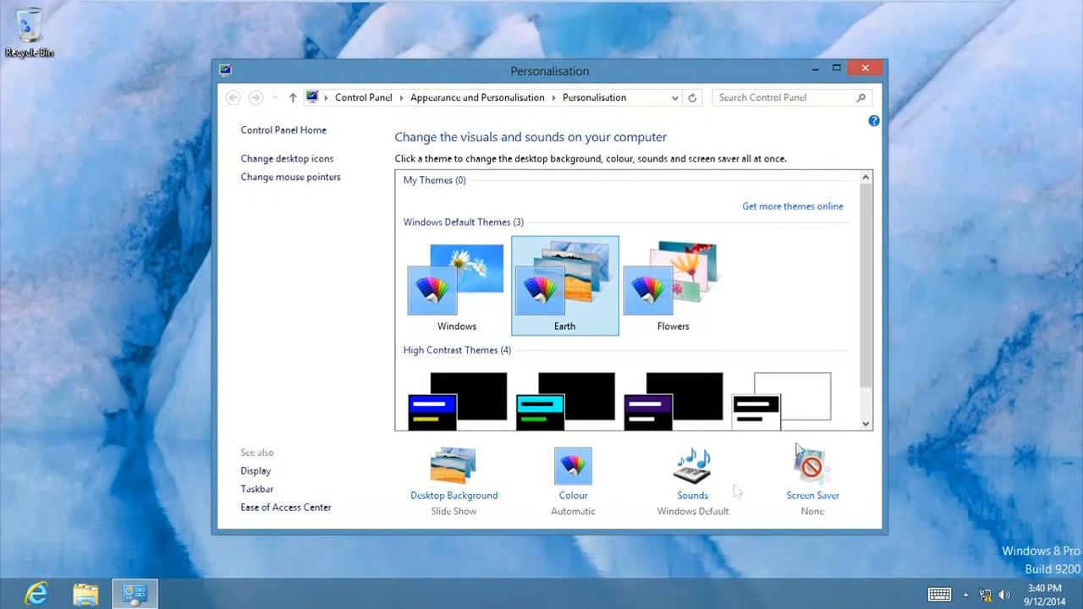
click(862, 66)
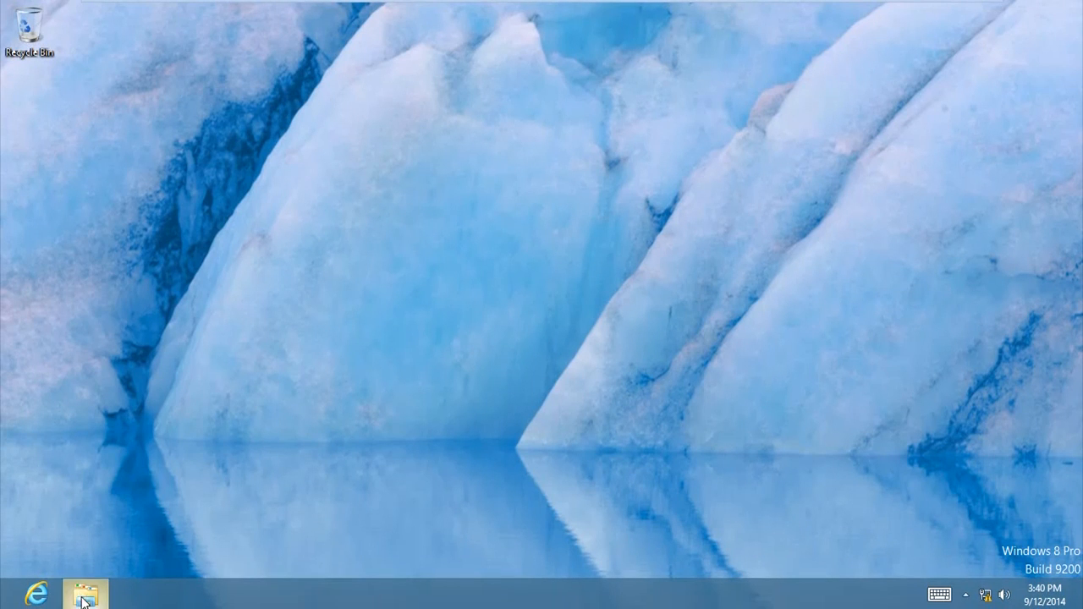
key(super+e)
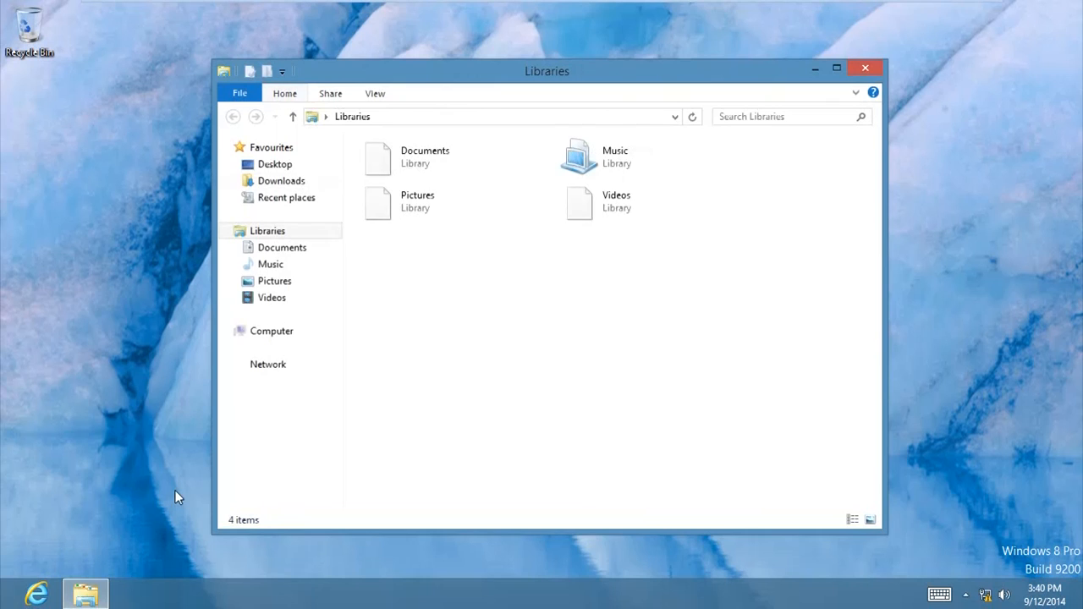
Open the empty Documents library from Libraries and reposition its window
click(408, 165)
double_click(408, 165)
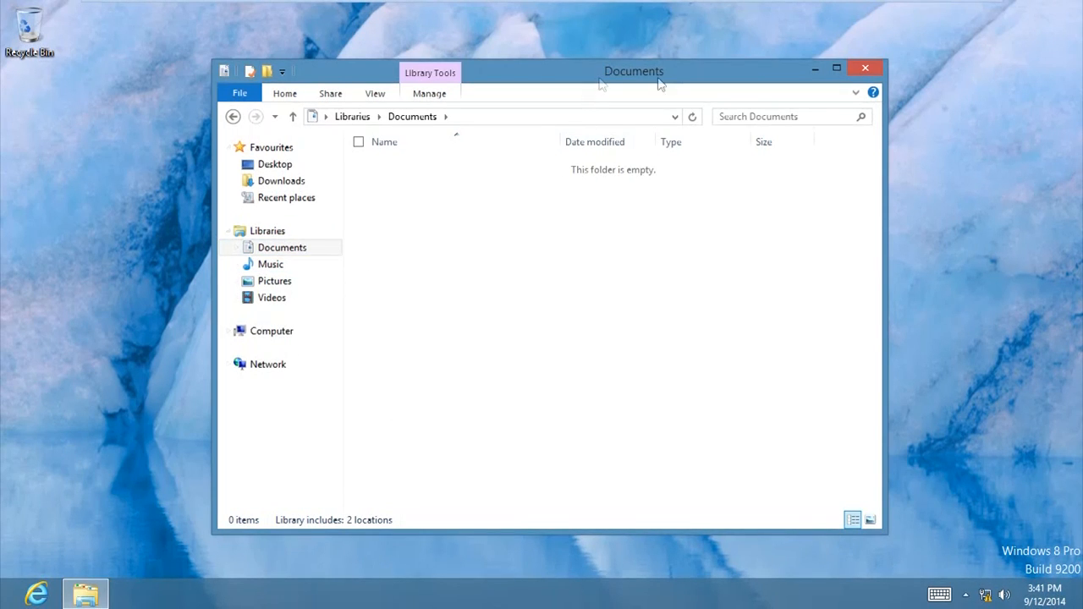
drag(717, 76, 753, 85)
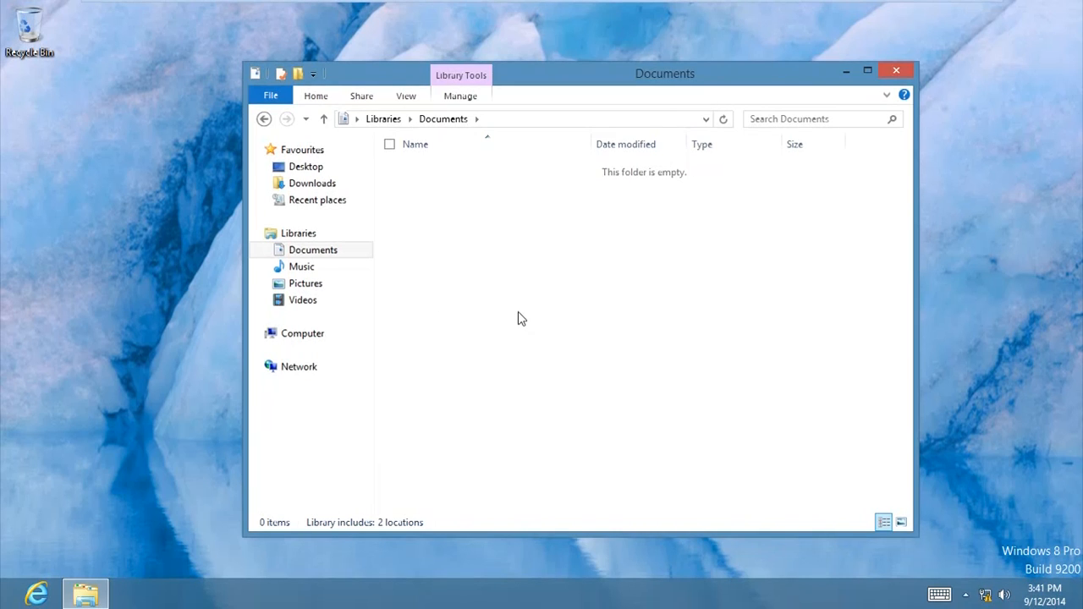
mouse_move(601, 77)
mouse_down()
mouse_move(614, 76)
mouse_move(585, 82)
mouse_up()
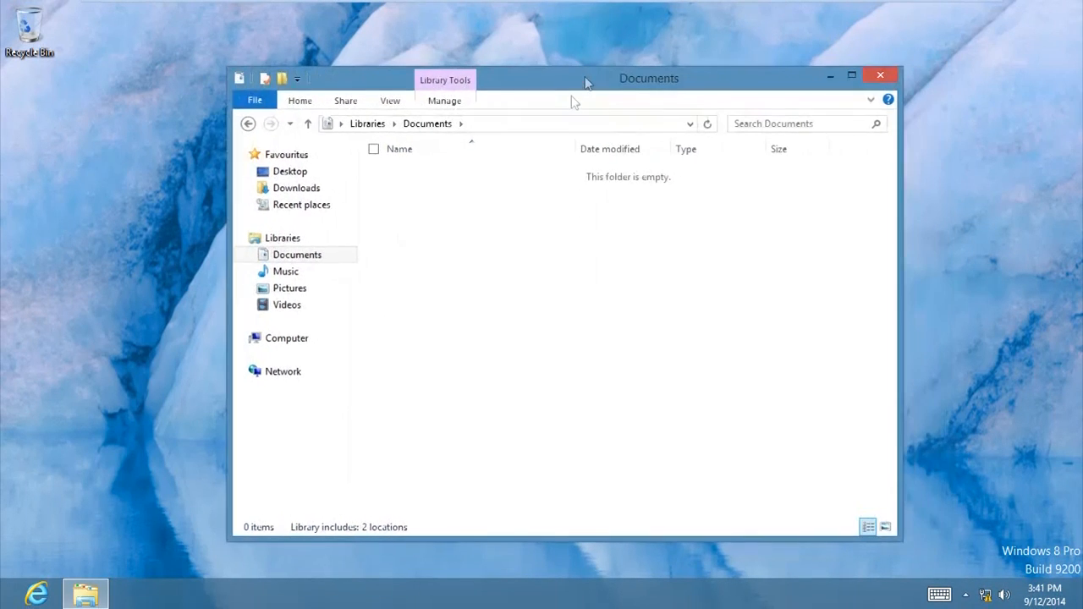
Review the Documents library's two locations in its Properties, cancel adding a folder, and close the dialog
right_click(301, 262)
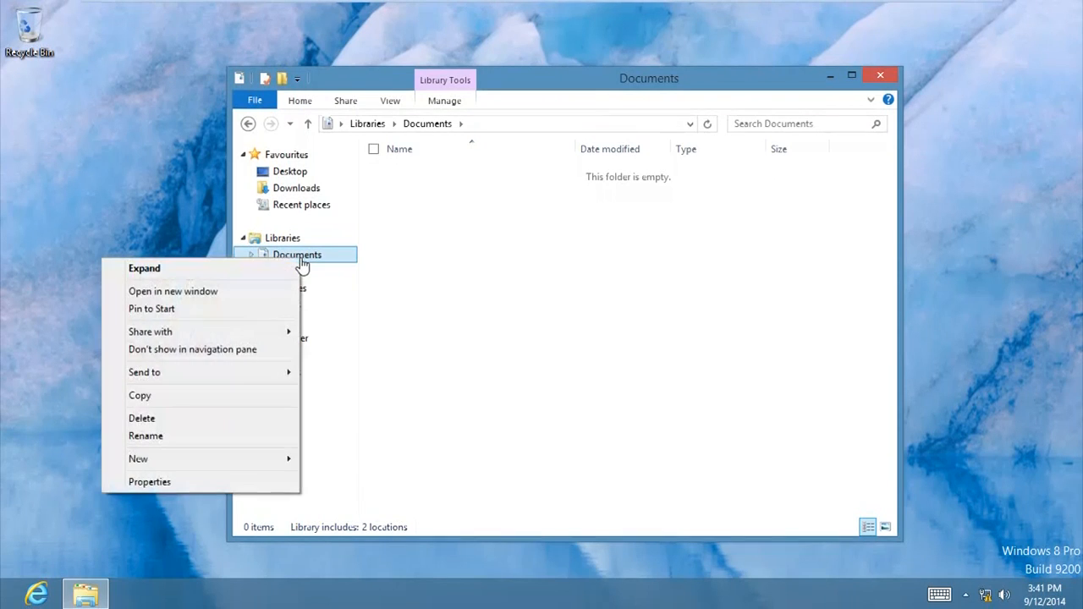
click(214, 490)
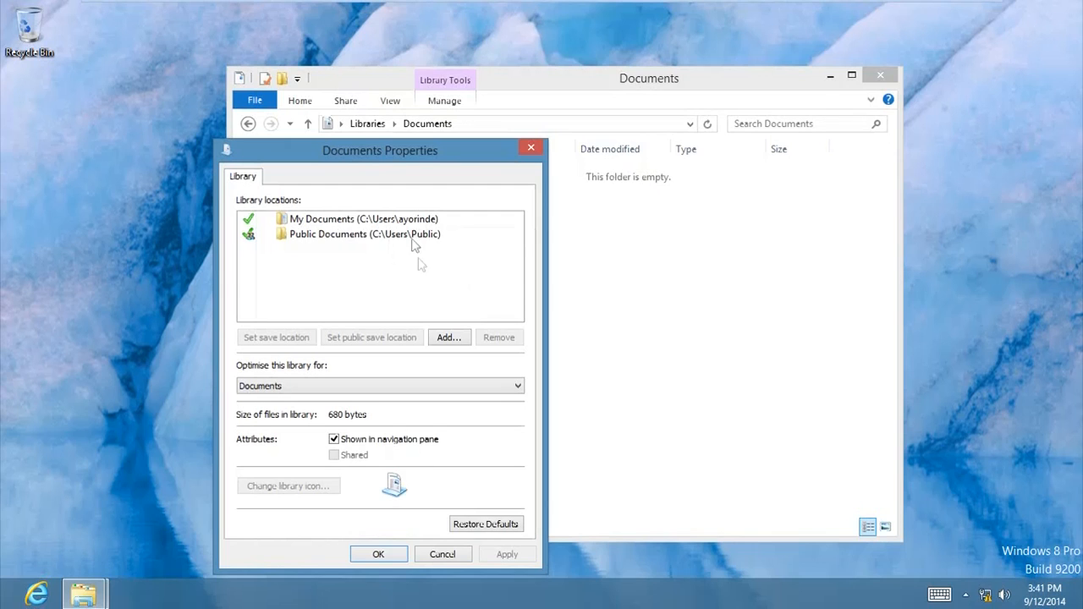
click(447, 338)
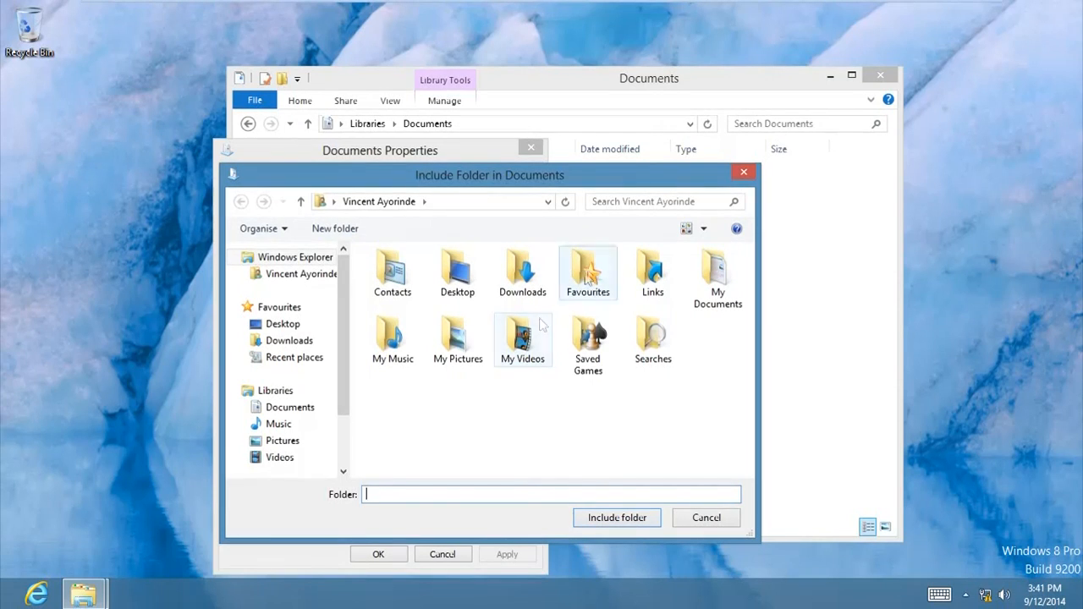
click(744, 171)
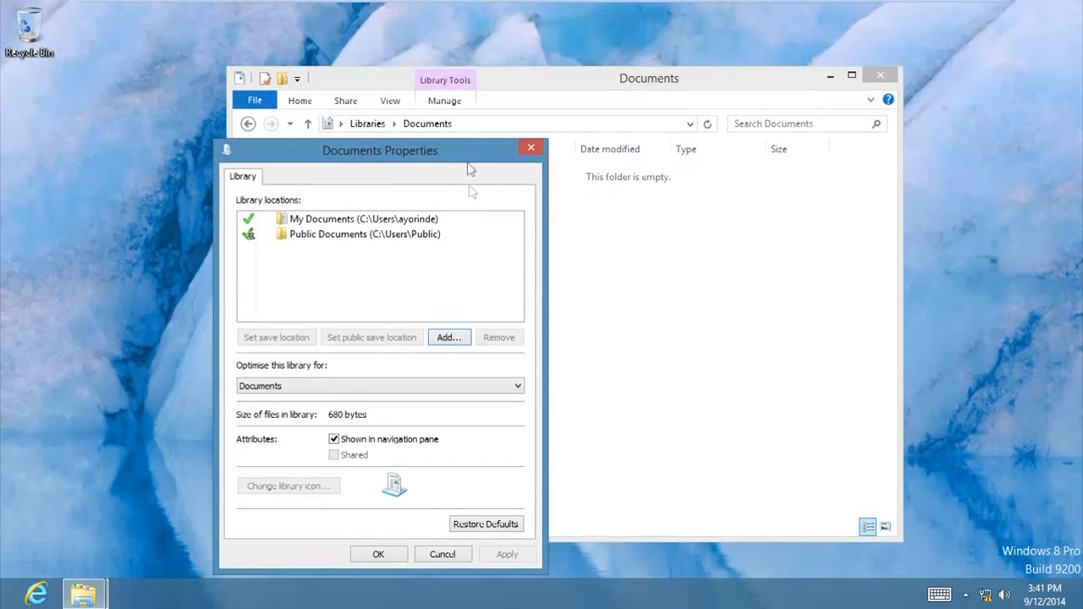
drag(469, 161, 540, 141)
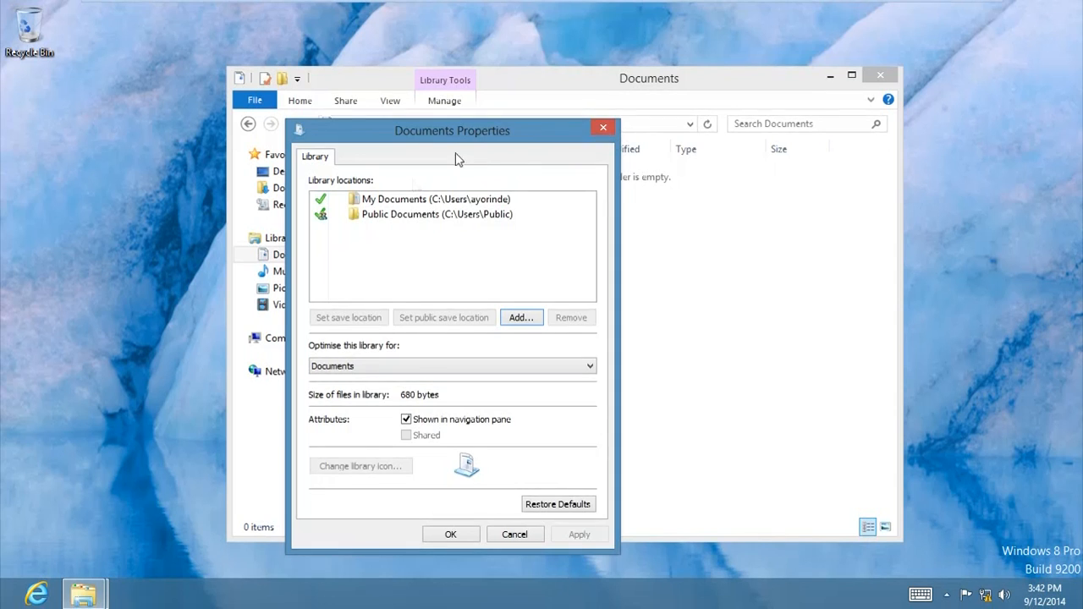
drag(492, 138, 589, 72)
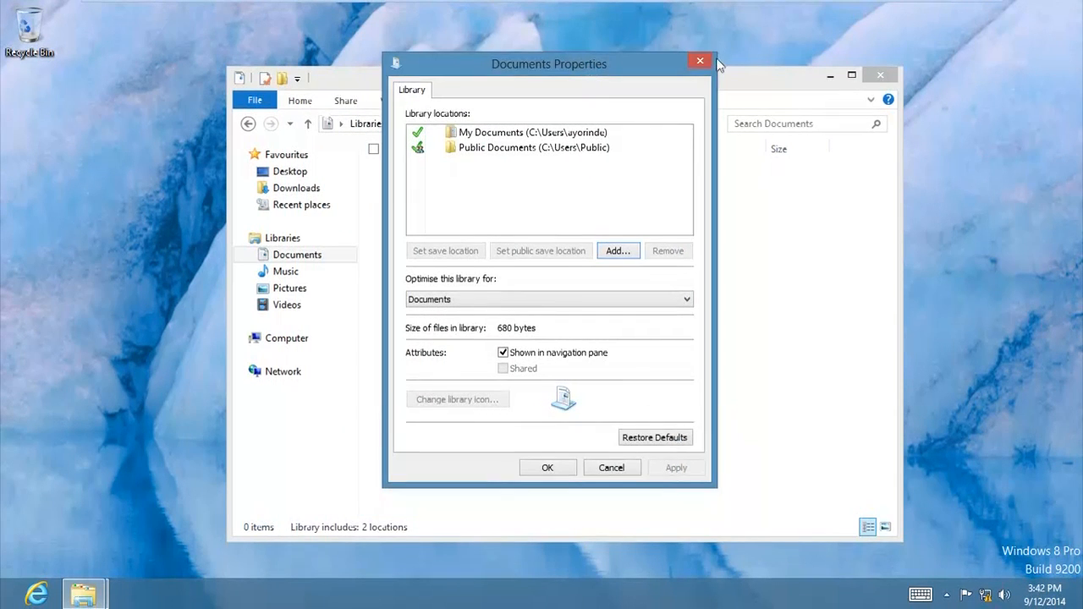
click(699, 63)
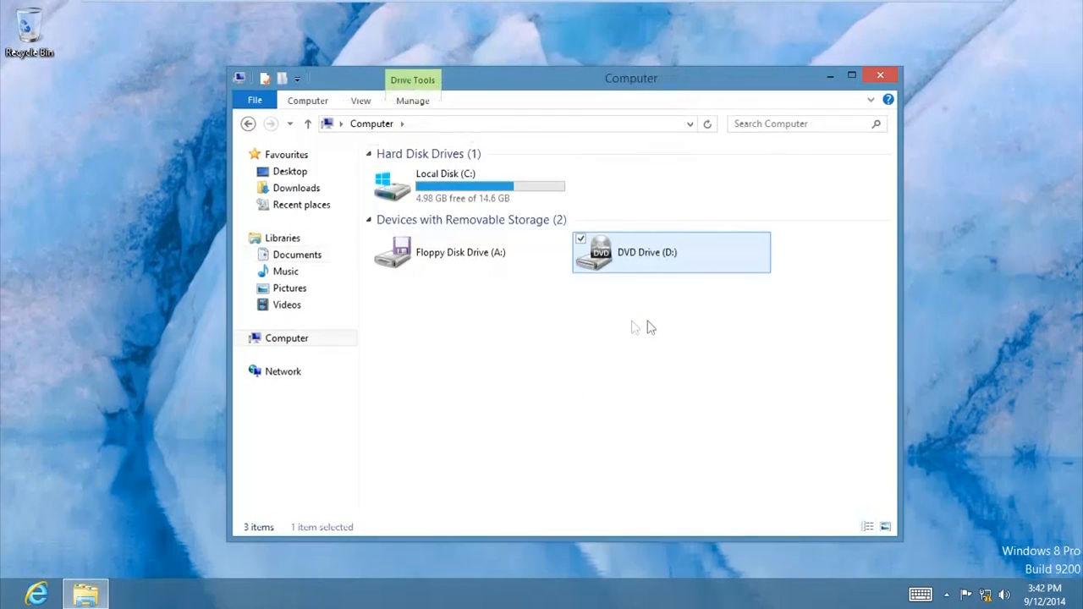
click(650, 328)
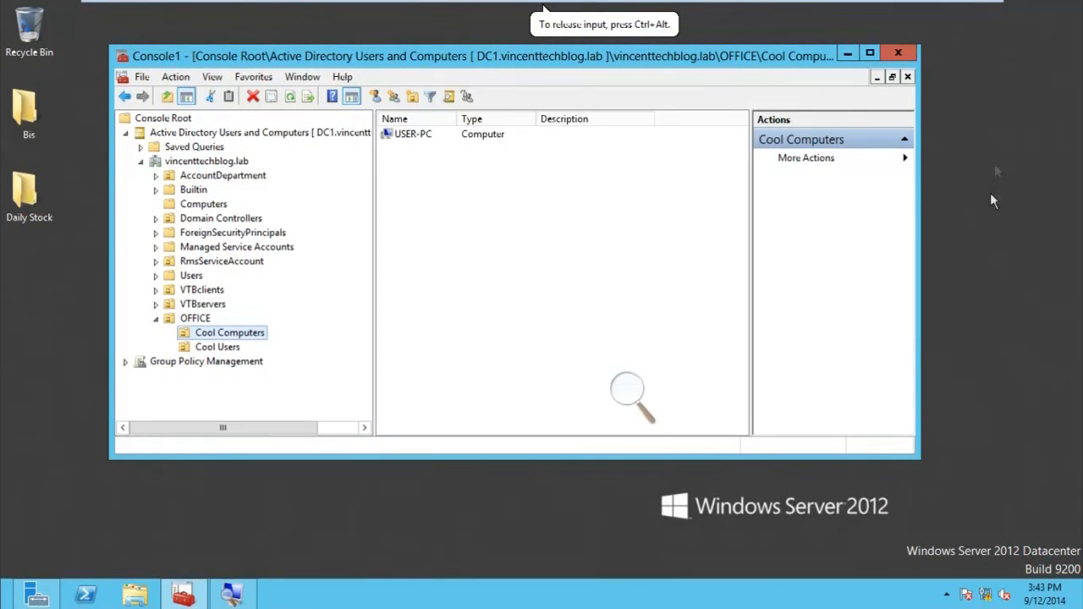
Minimise the management console and bring up the Magnifier controls
click(847, 56)
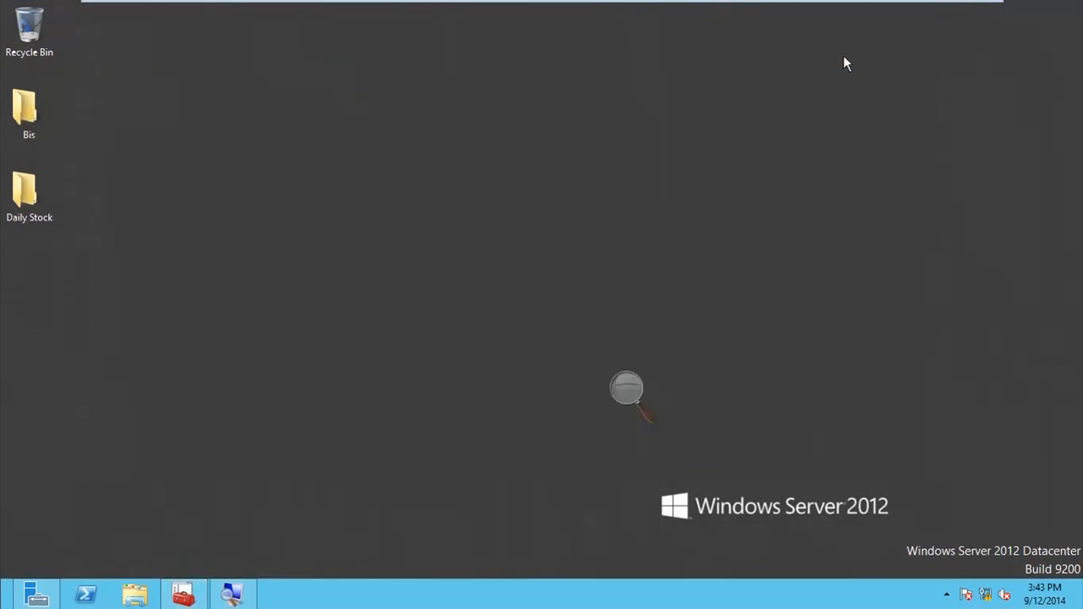
right_click(219, 180)
click(599, 334)
click(635, 396)
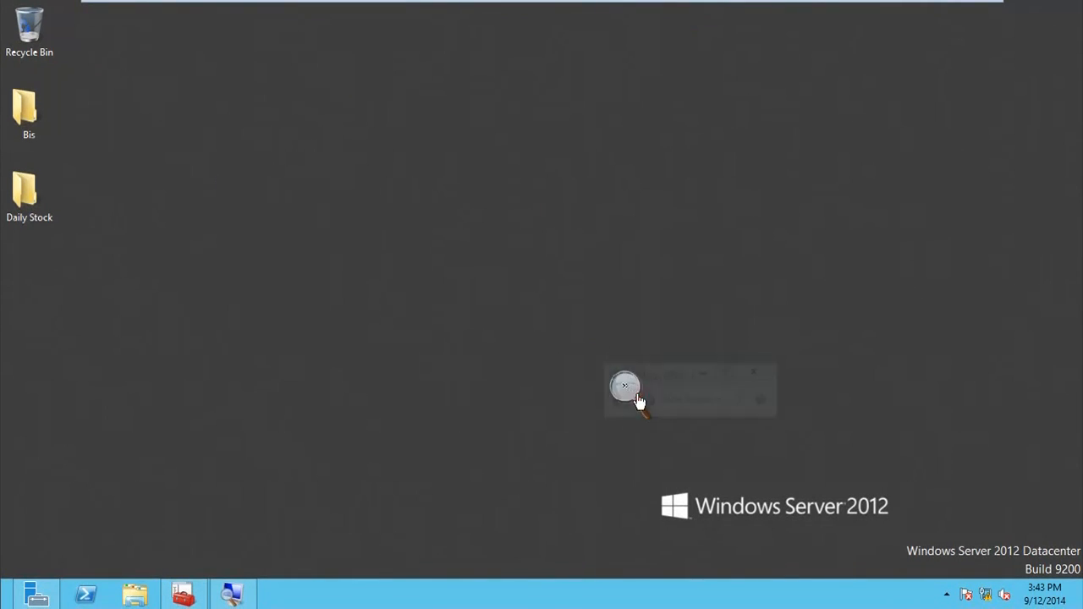
Set Magnifier to 150% and create a desktop folder named 'Company Documents'
click(643, 399)
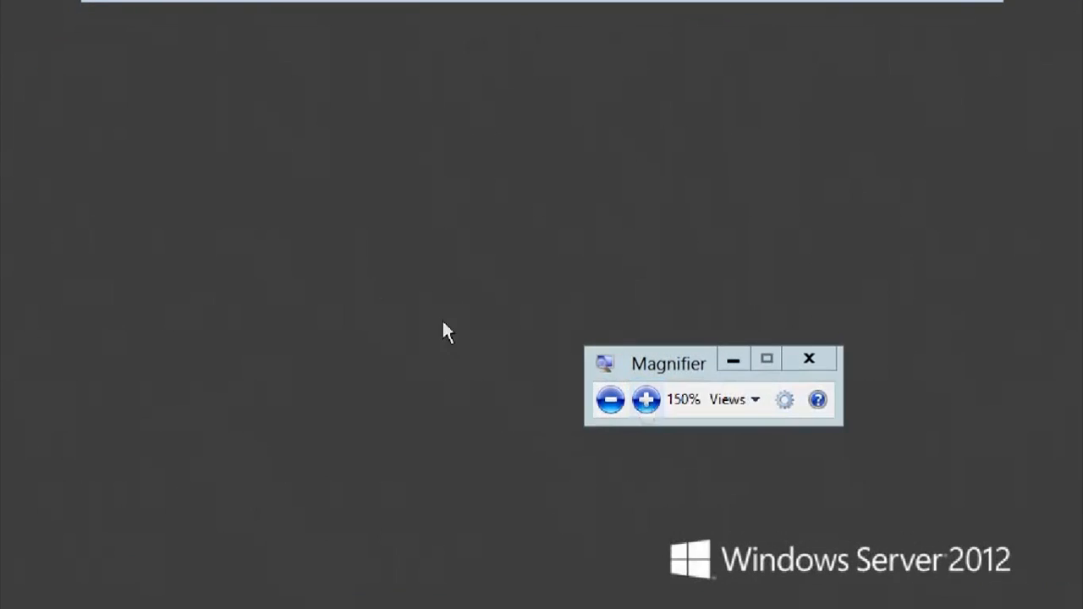
right_click(238, 167)
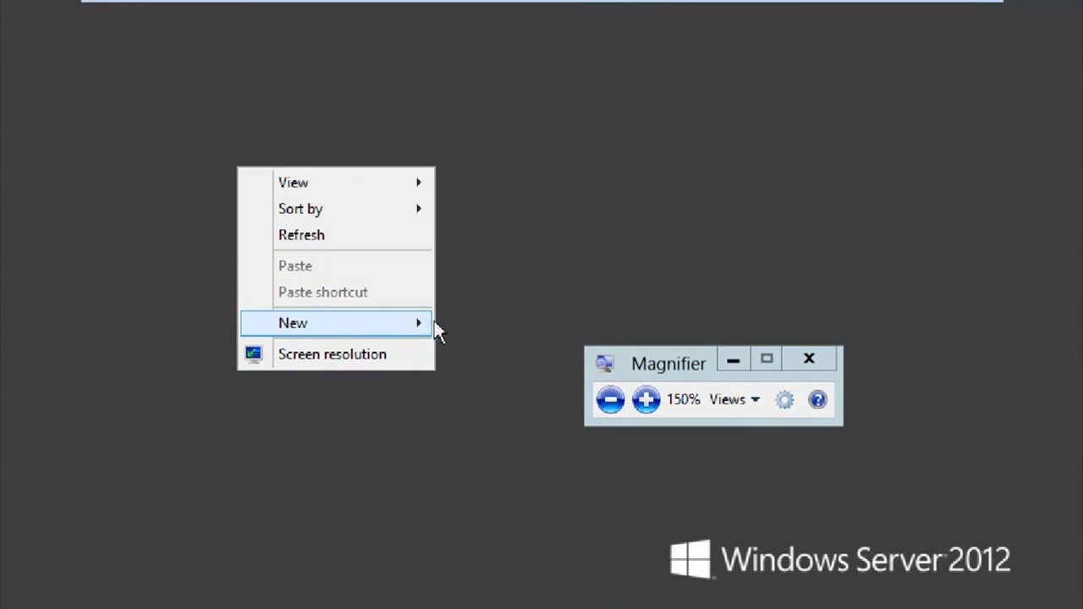
mouse_move(428, 325)
click(478, 323)
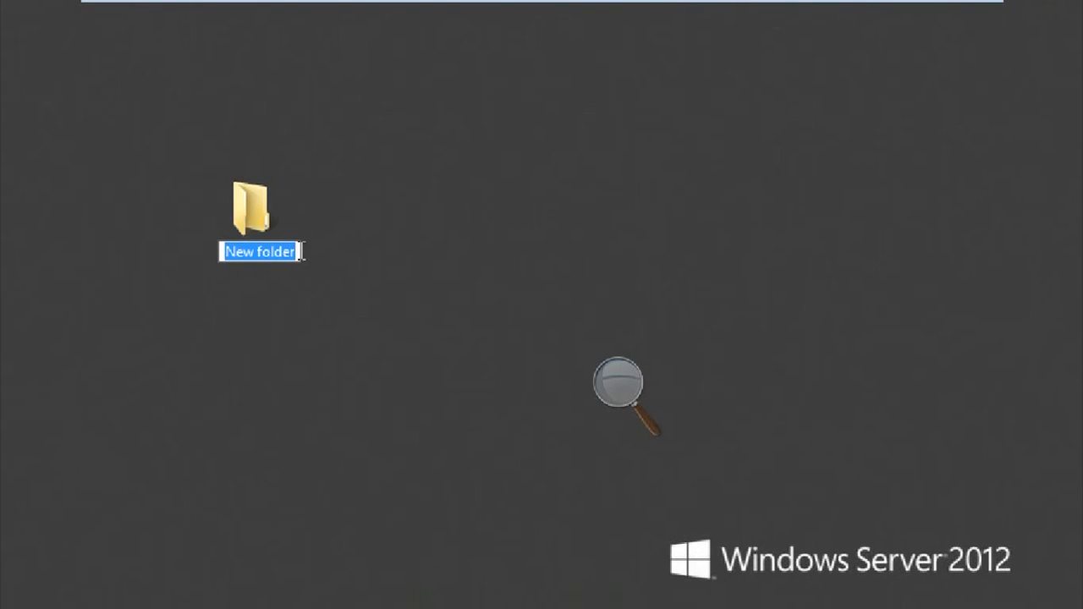
text(Company Docue)
key(BackSpace)
text(ments)
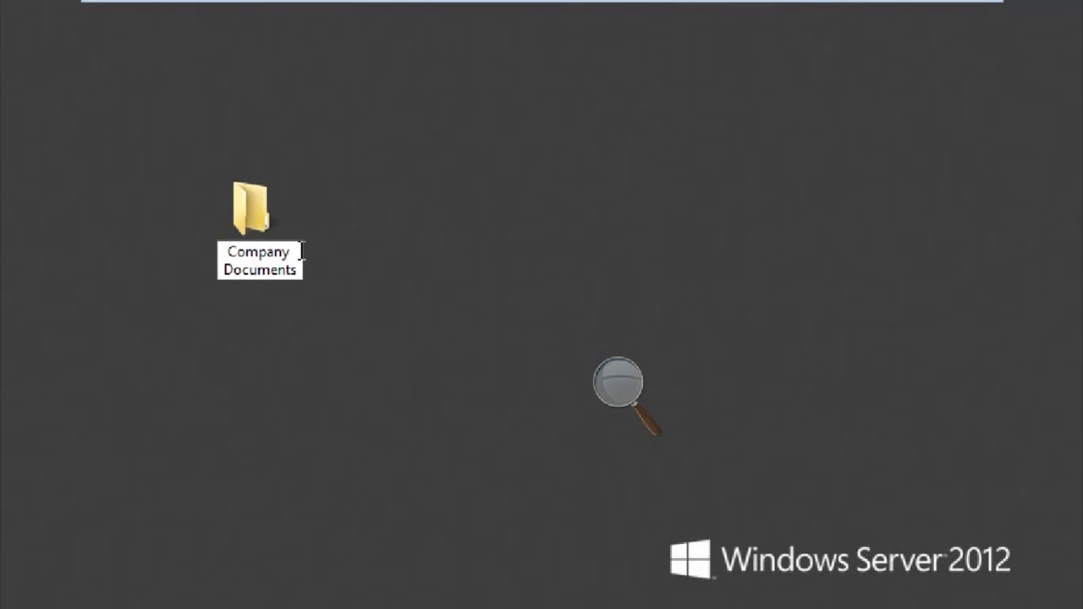
key(Return)
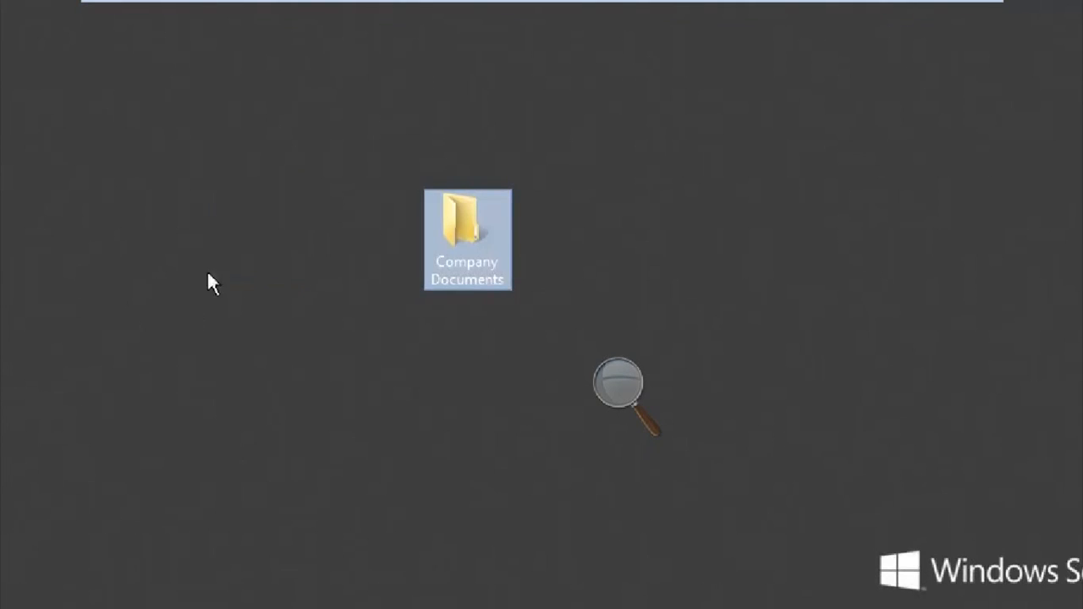
Open the Company Documents folder's Properties at its Sharing settings
right_click(462, 228)
click(550, 558)
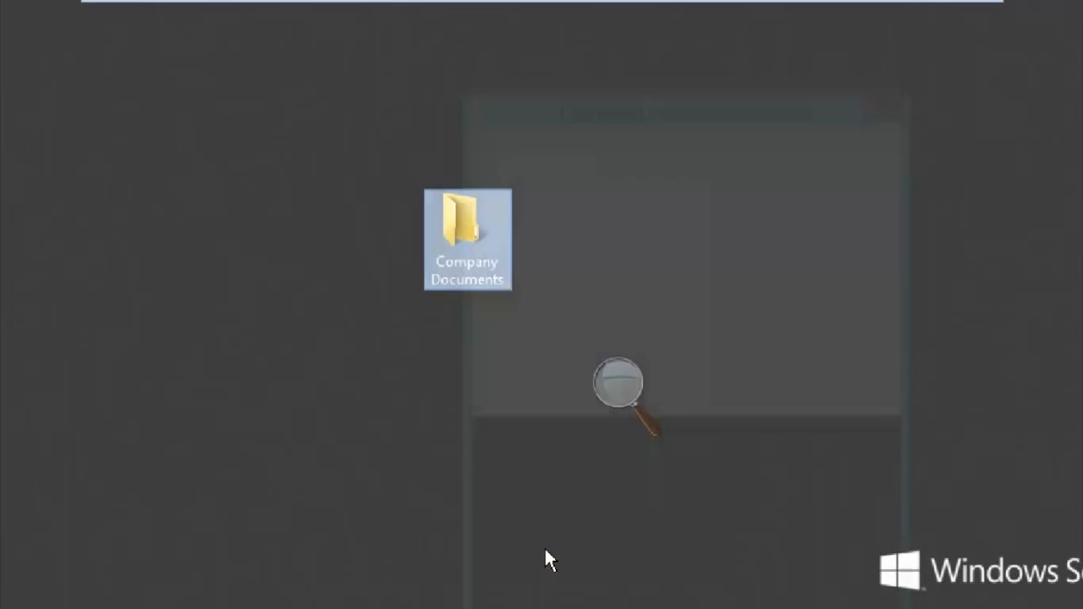
click(572, 160)
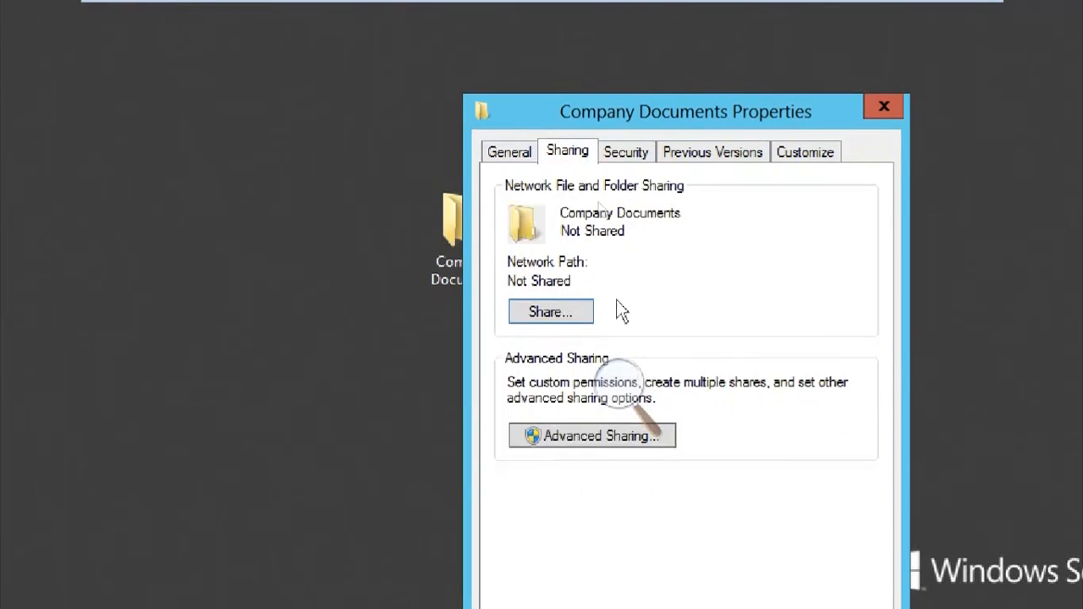
click(624, 380)
drag(658, 381, 948, 606)
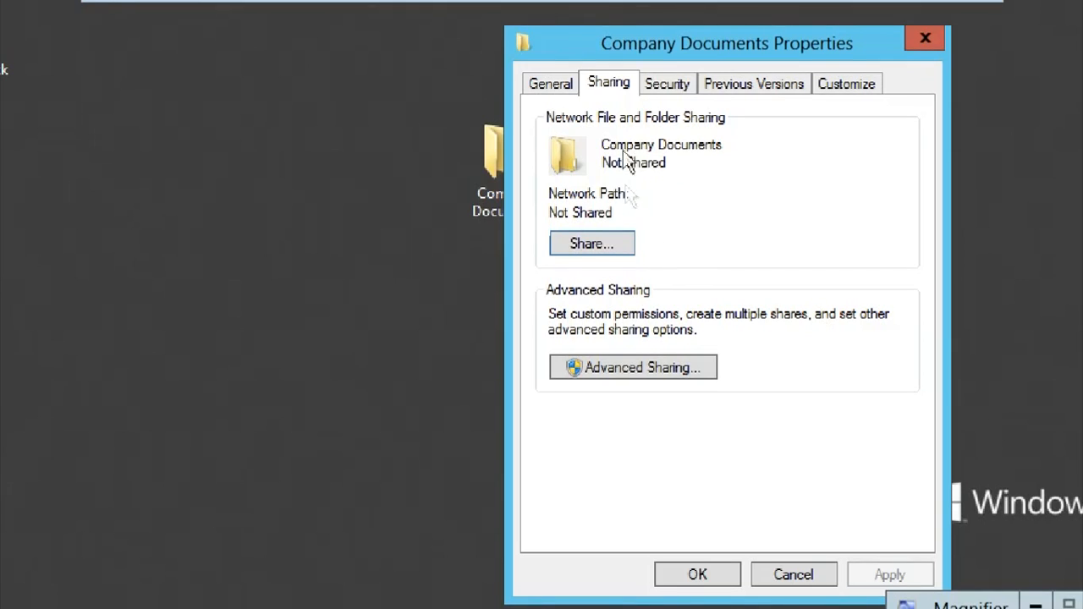
In Advanced Sharing, share the folder as 'Company Documents' and open its permissions
click(646, 364)
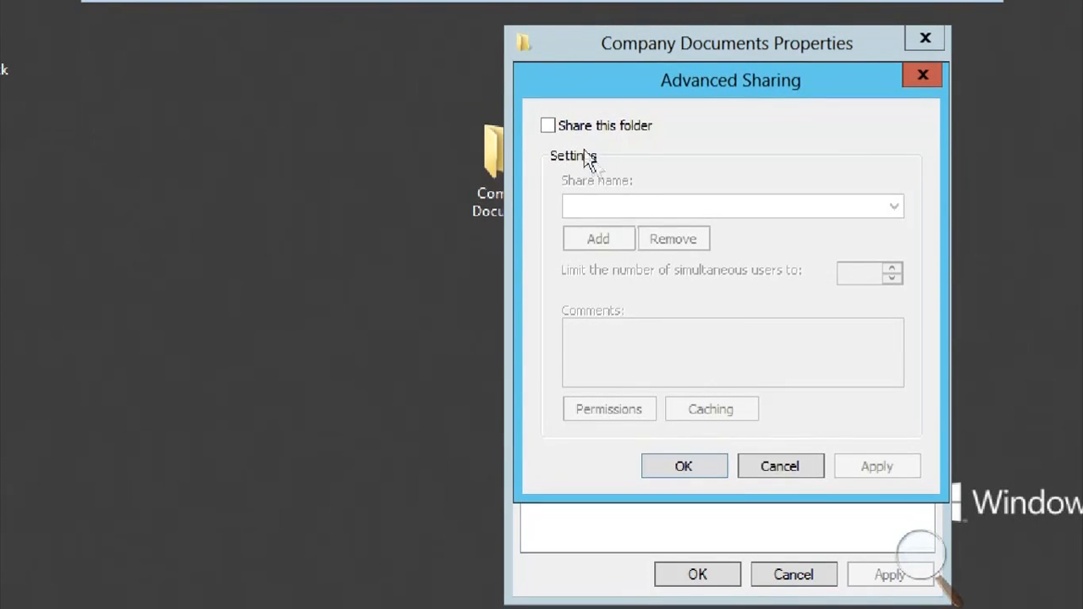
click(583, 135)
drag(699, 204, 548, 203)
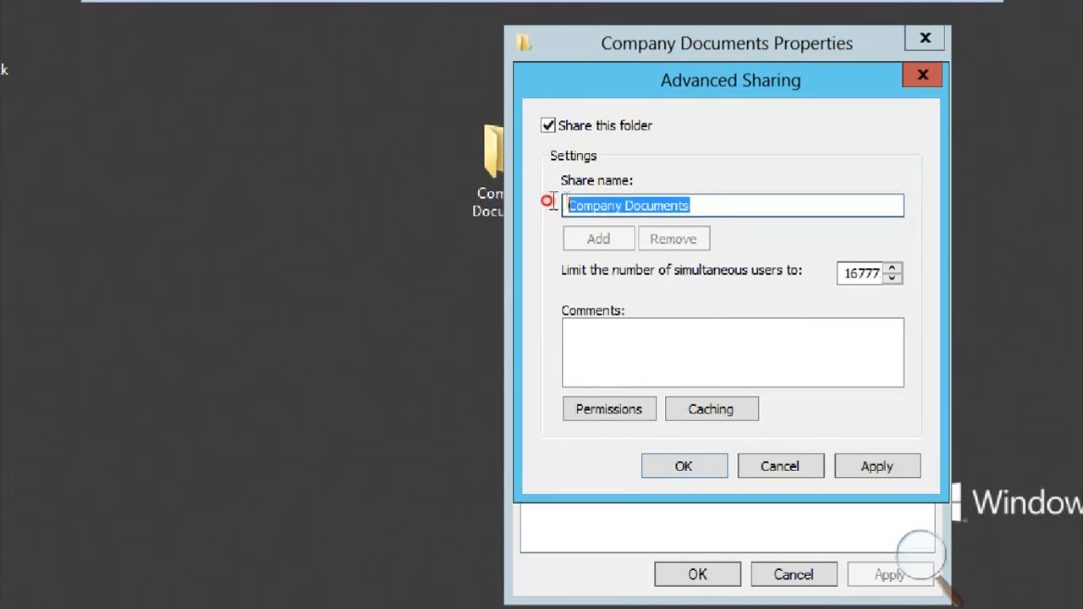
click(703, 206)
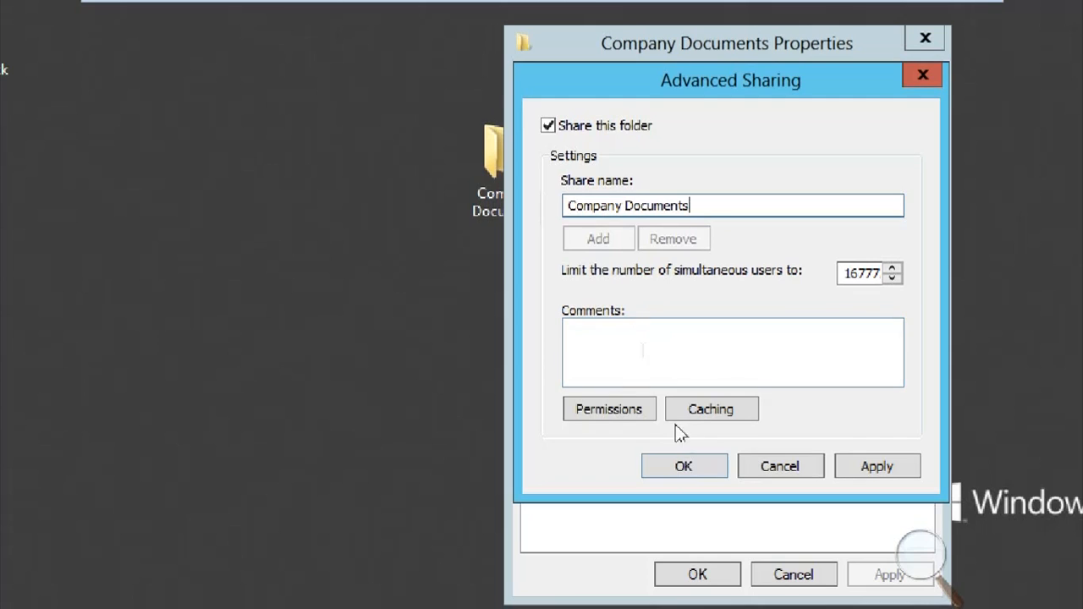
click(638, 411)
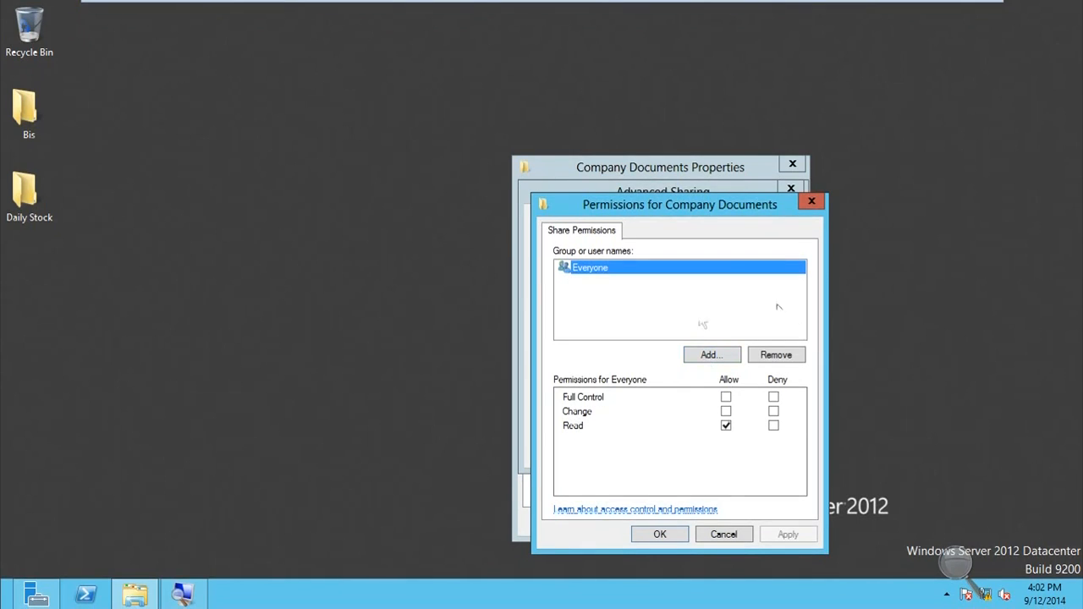
Replace Everyone with Authenticated Users holding Full Control in the share permissions
click(794, 347)
click(706, 355)
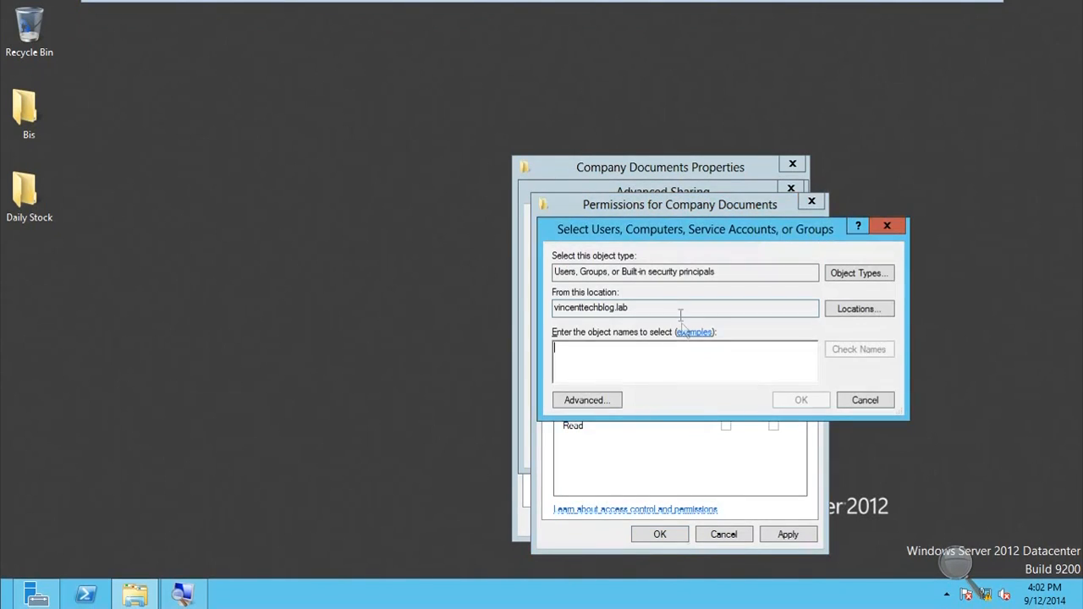
text(auth)
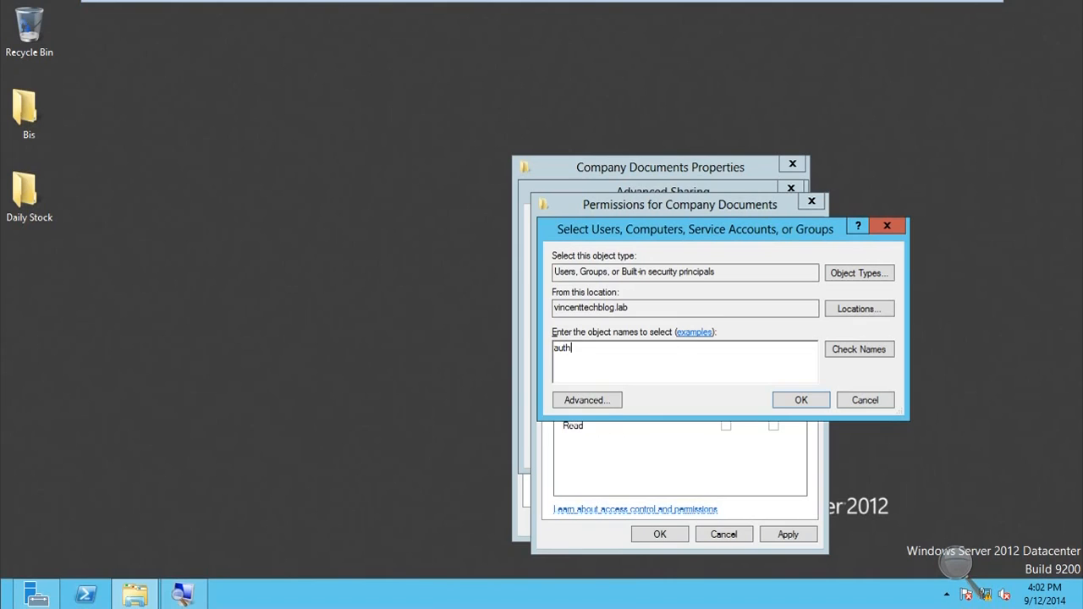
click(877, 358)
click(800, 401)
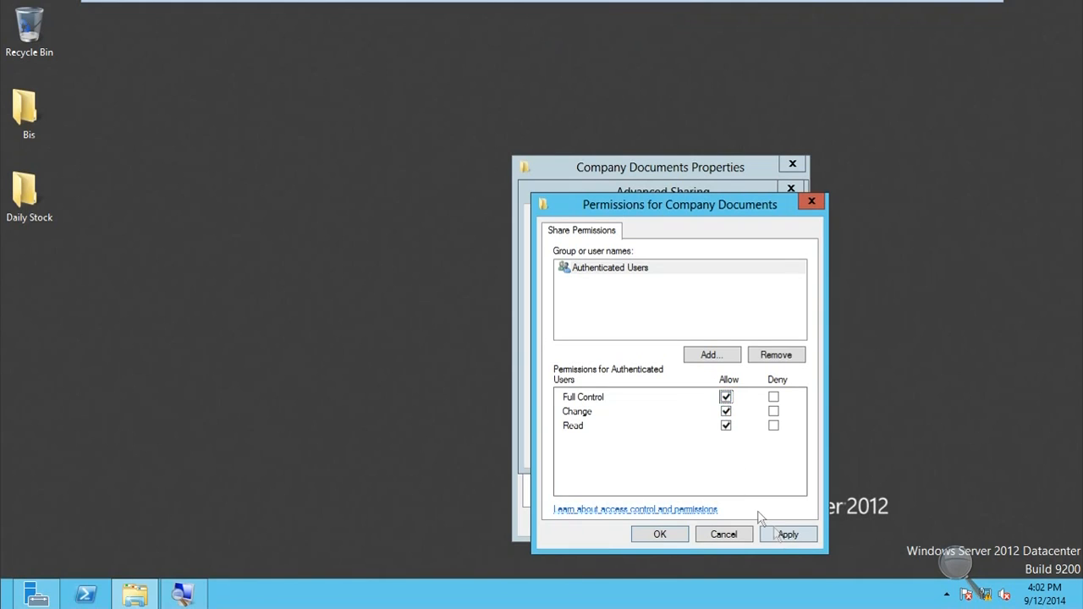
click(787, 534)
click(660, 534)
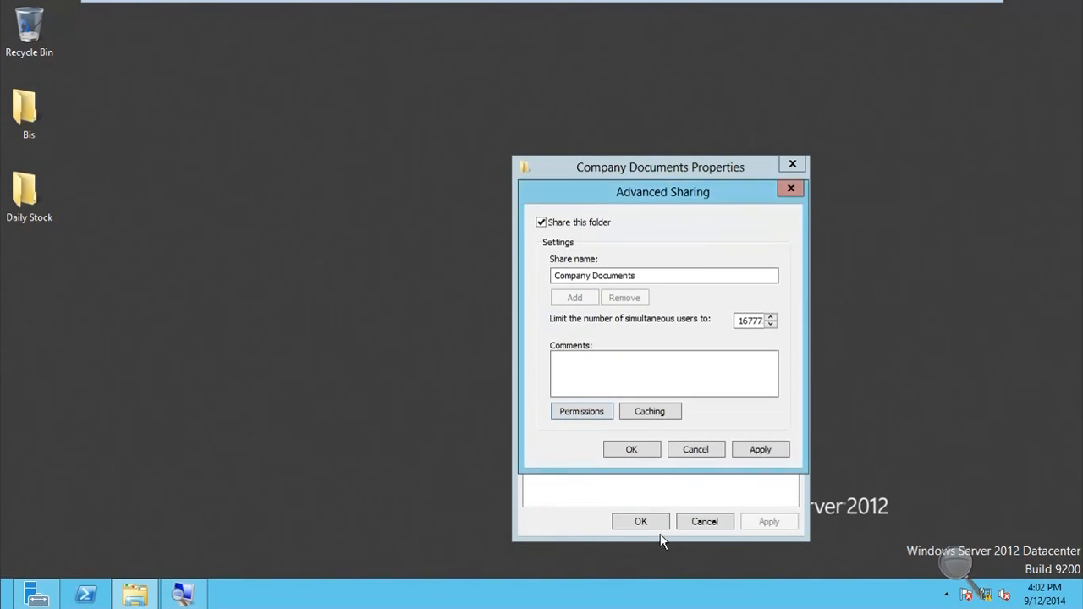
Confirm the Advanced Sharing settings and close the folder properties
click(757, 455)
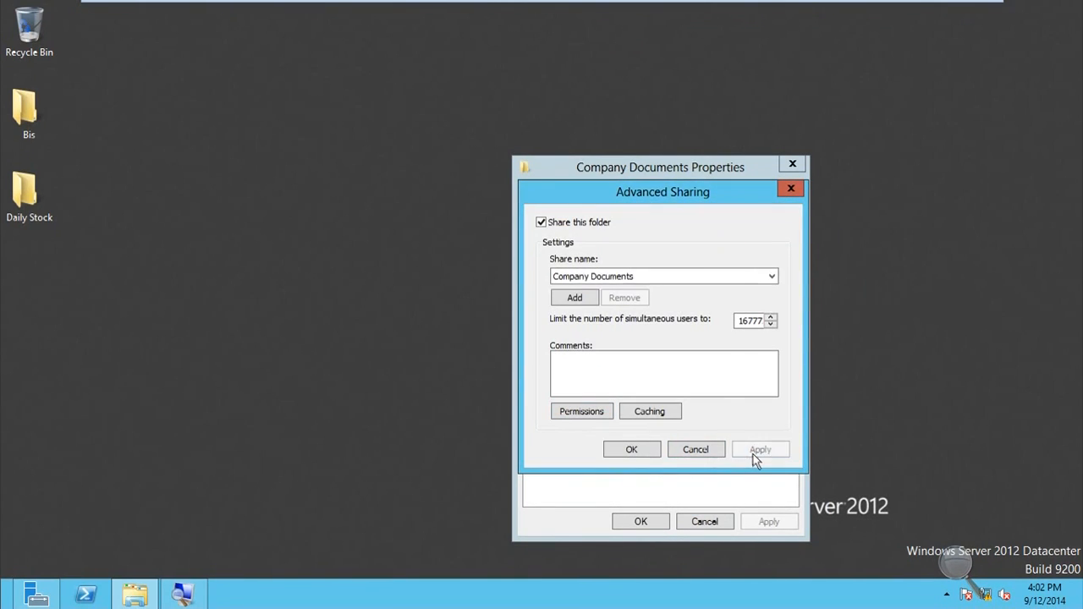
click(635, 450)
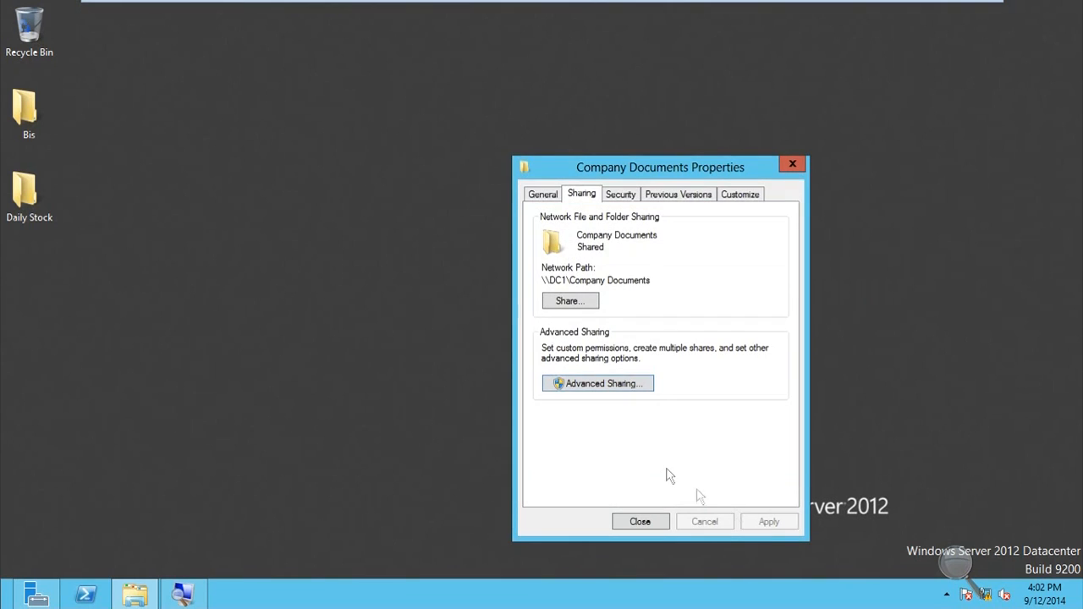
click(640, 521)
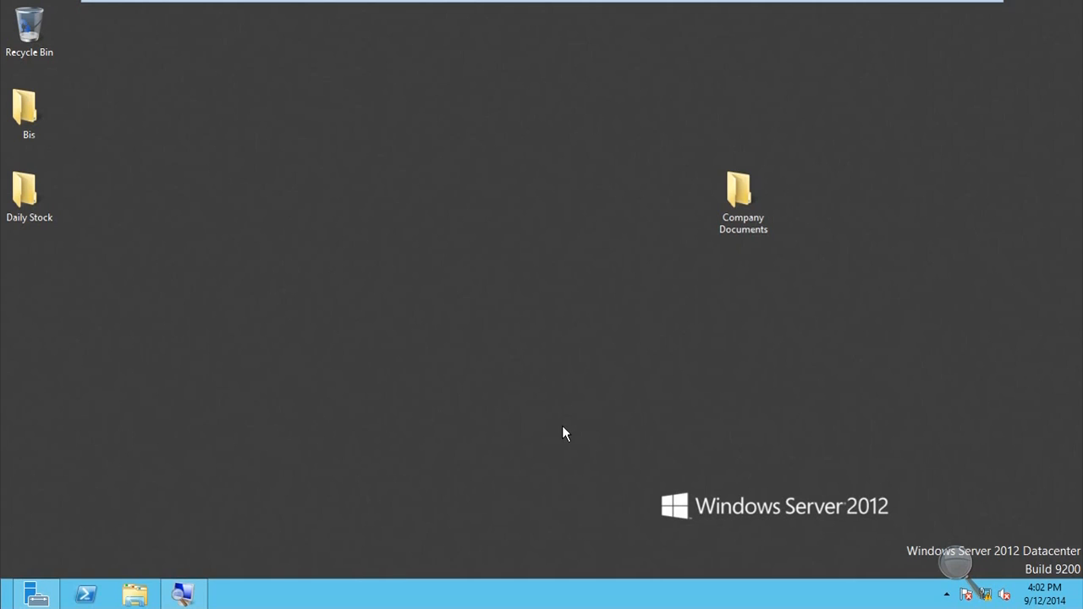
key(super+r)
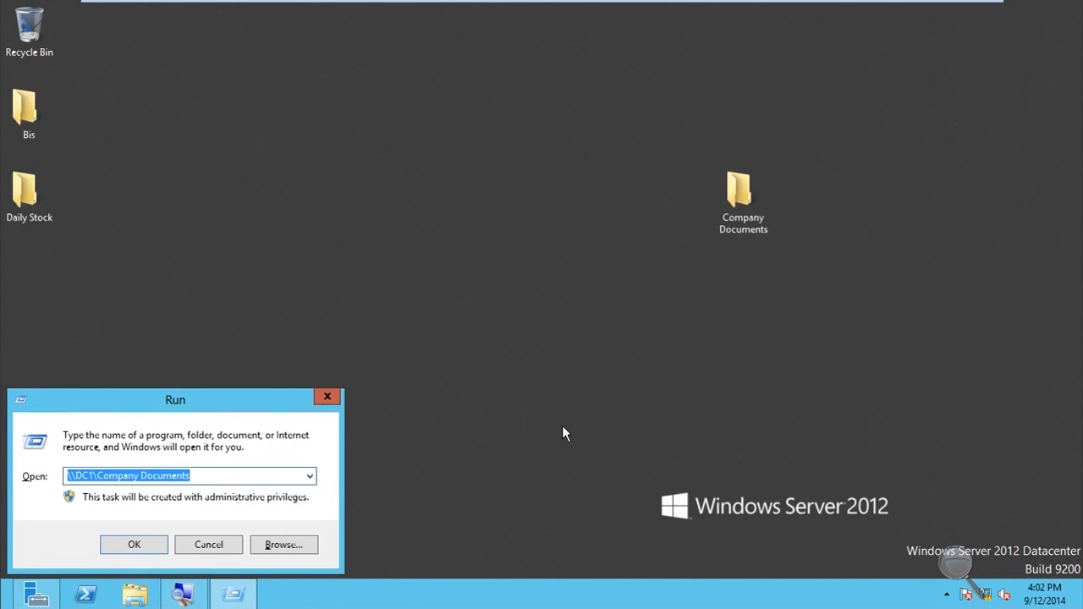
key(End)
key(BackSpace)
key(Down)
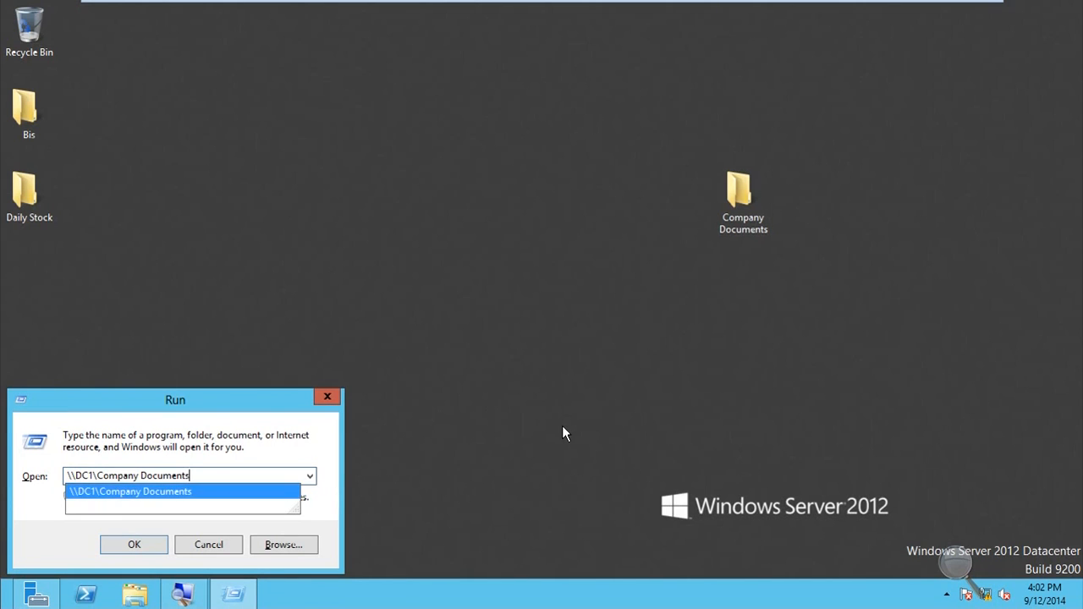
key(Return)
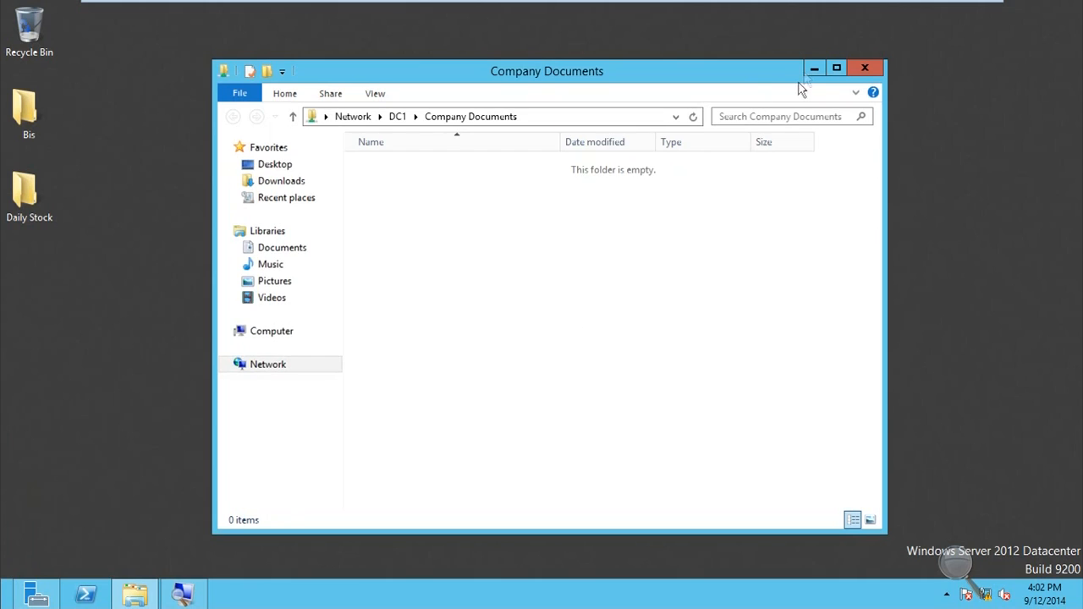
click(864, 71)
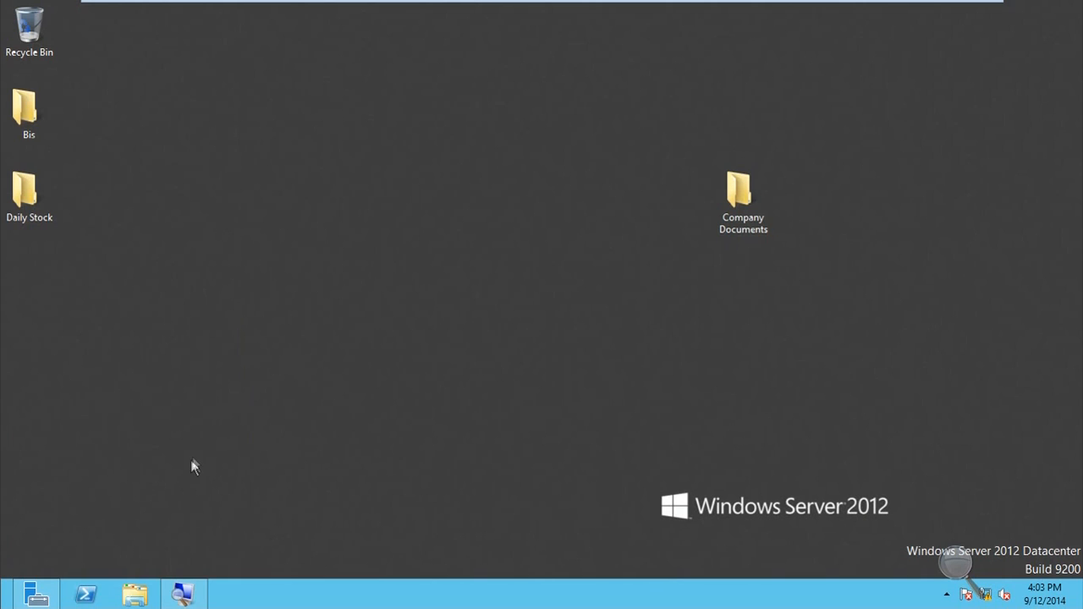
Launch a new management console with mmc from the Run prompt
key(super+r)
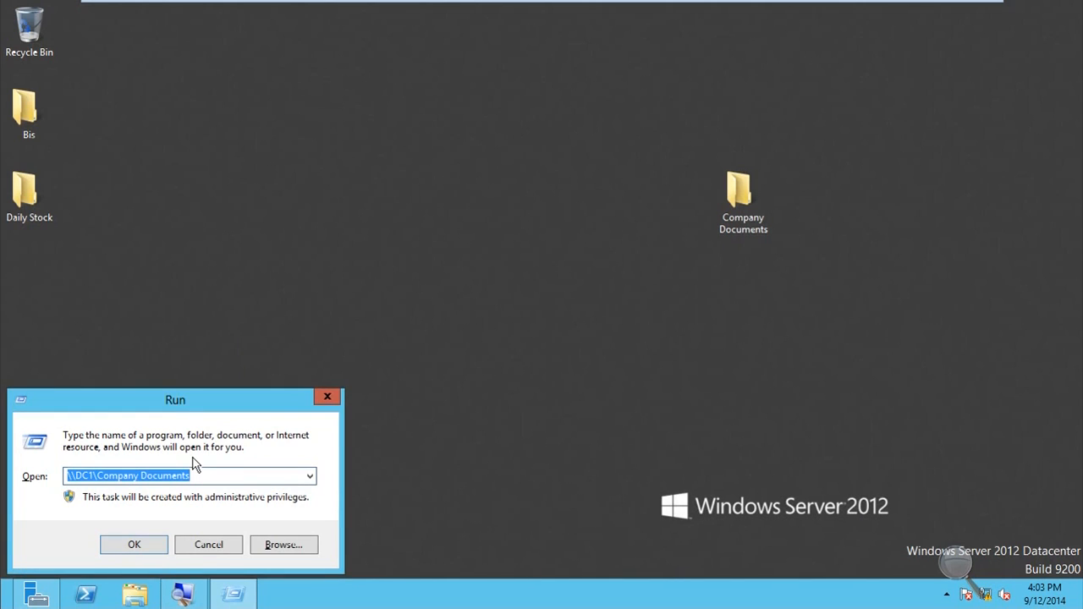
text(mmc)
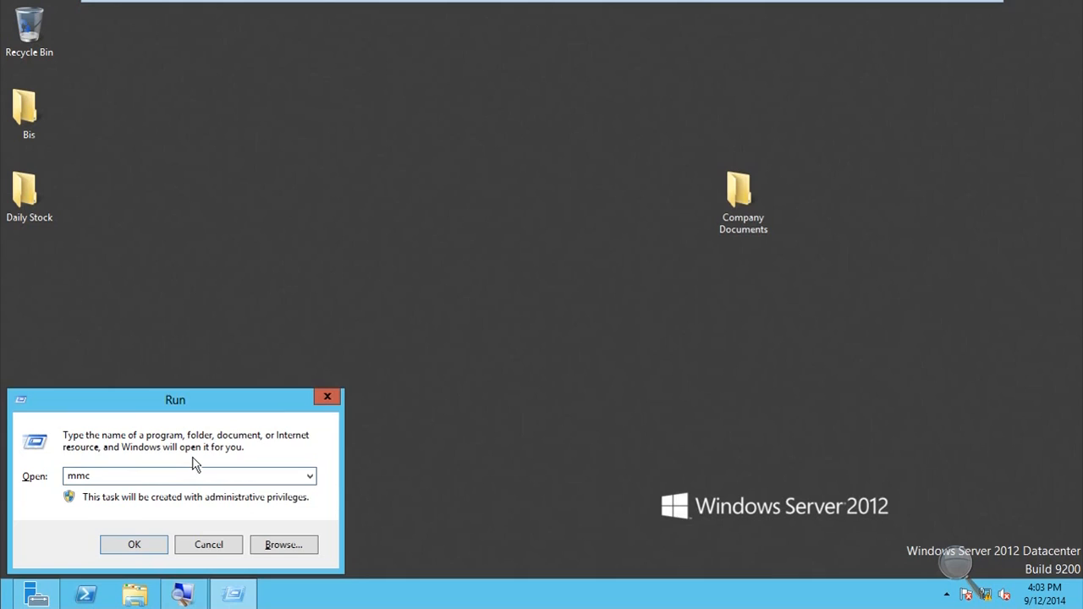
key(Return)
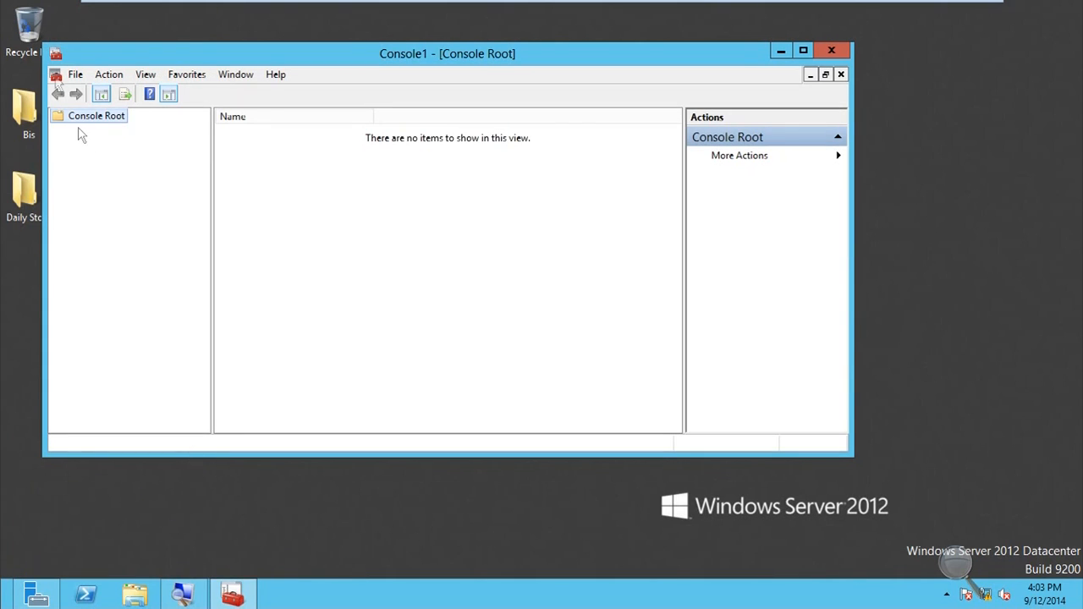
Add the Active Directory Users and Computers and Group Policy Management snap-ins
click(76, 75)
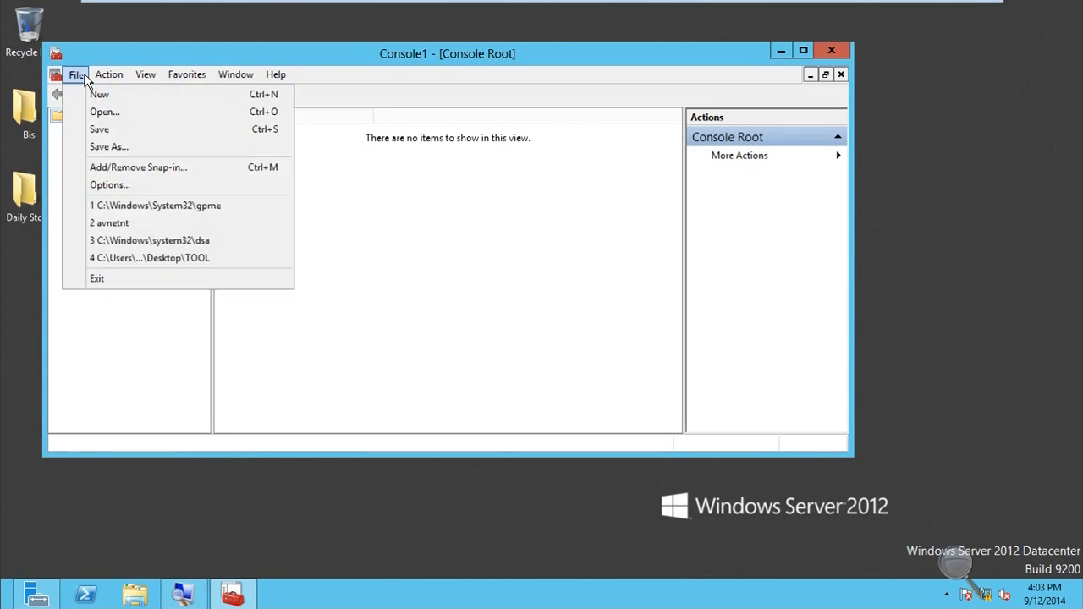
click(100, 168)
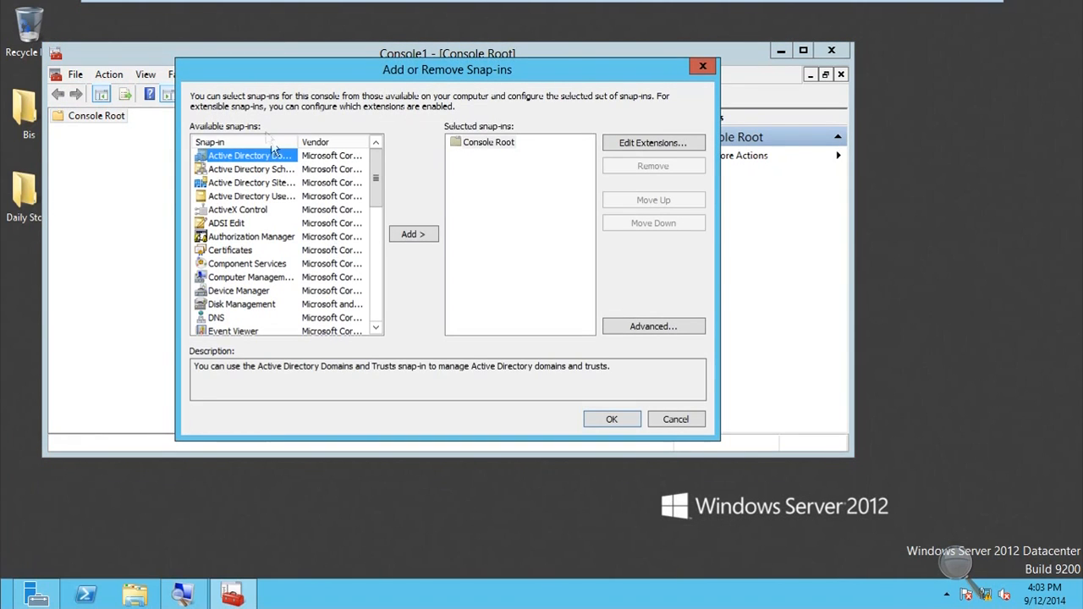
click(277, 197)
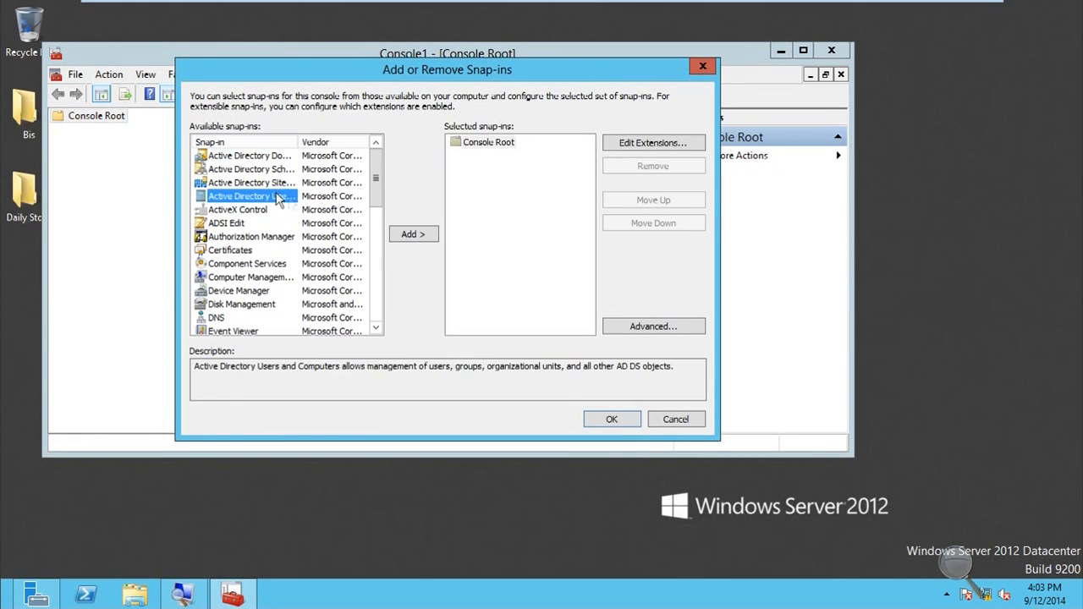
click(407, 235)
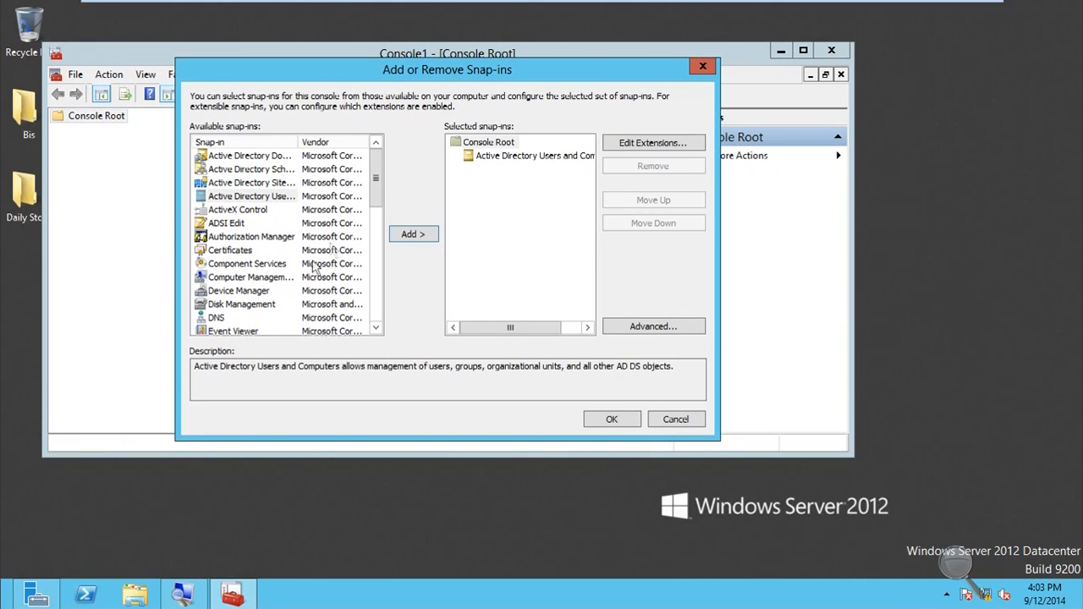
click(378, 198)
drag(377, 198, 379, 215)
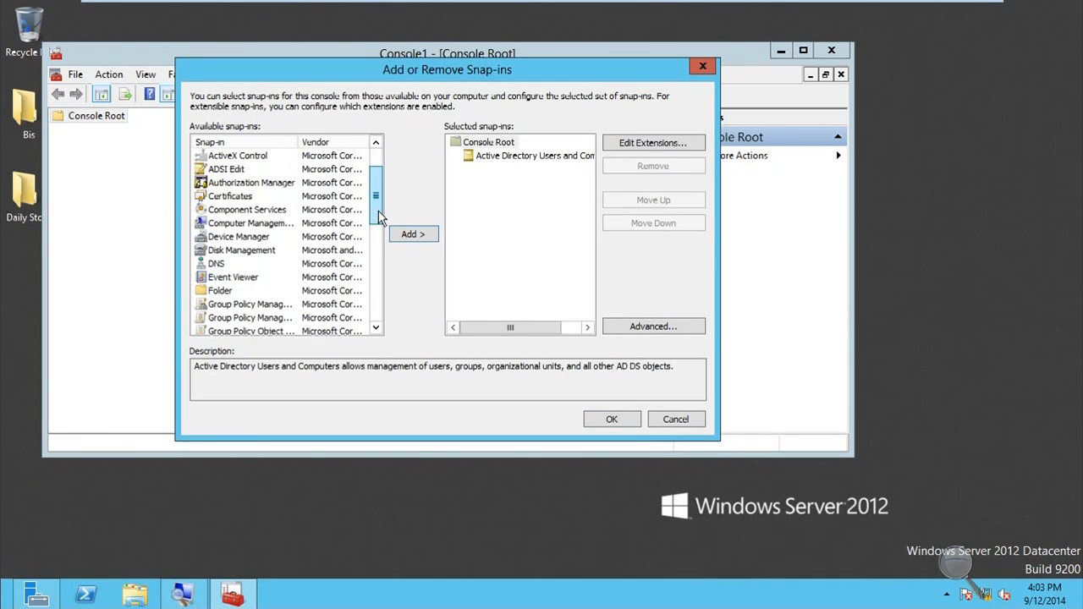
click(269, 317)
click(269, 304)
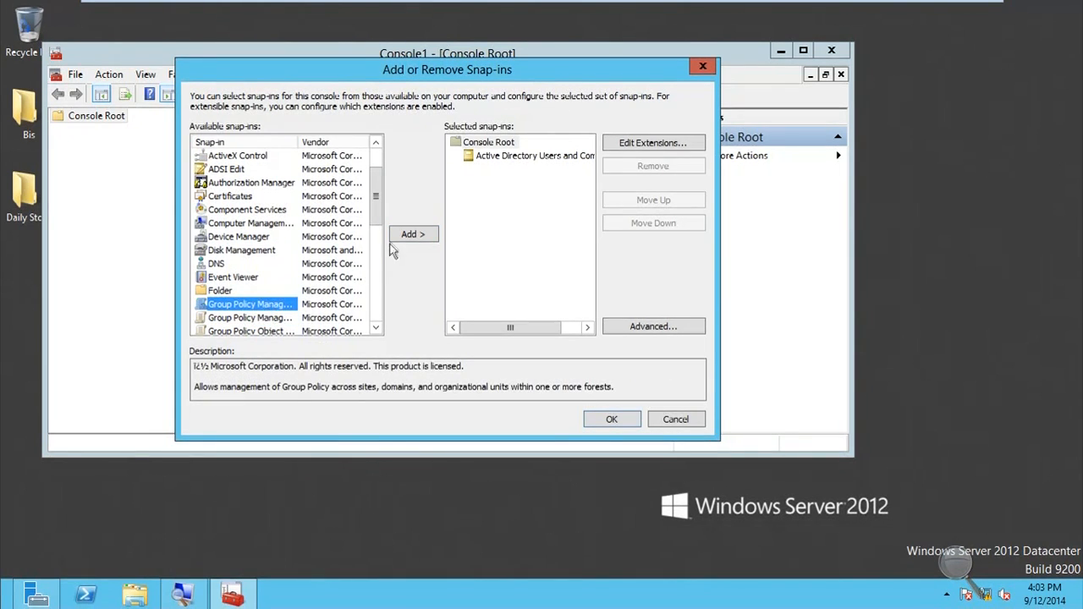
click(413, 235)
click(589, 417)
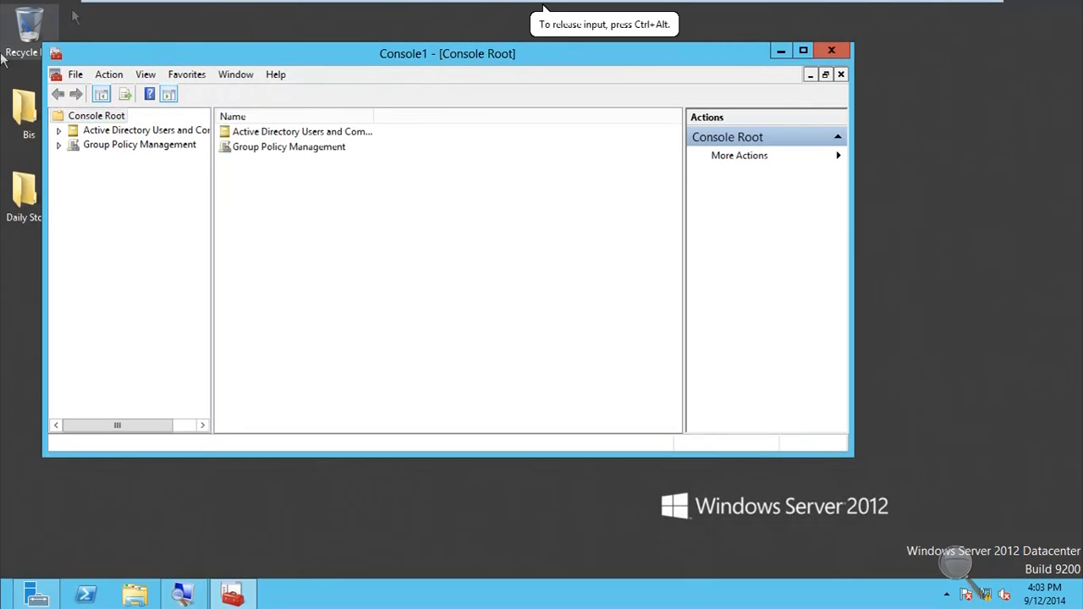
Maximise the console and expand vincenttechblog.lab > OFFICE > Cool Users
click(804, 52)
drag(165, 185, 255, 184)
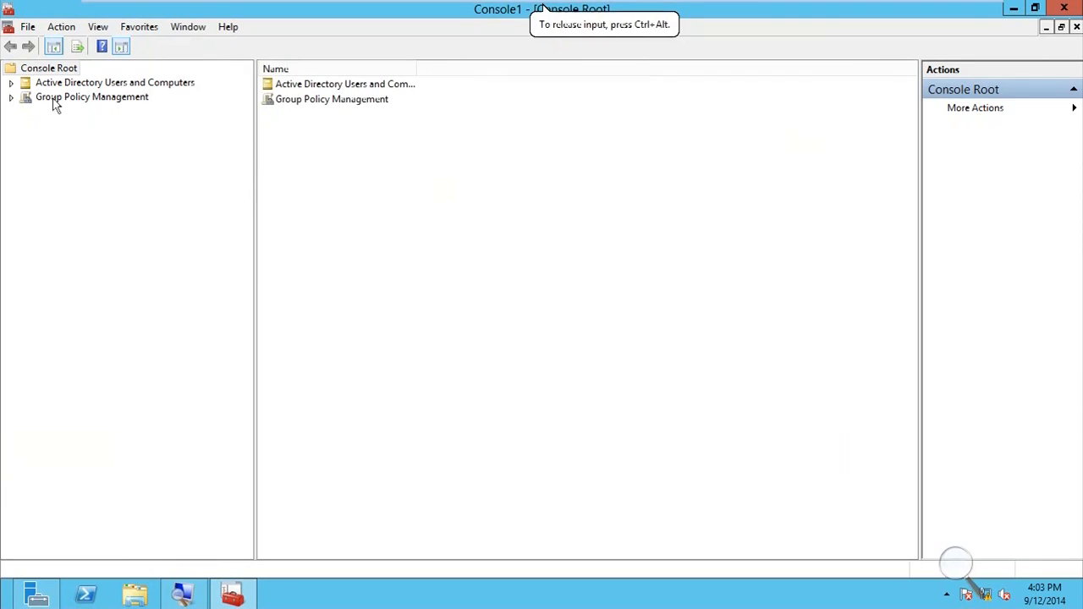
click(11, 82)
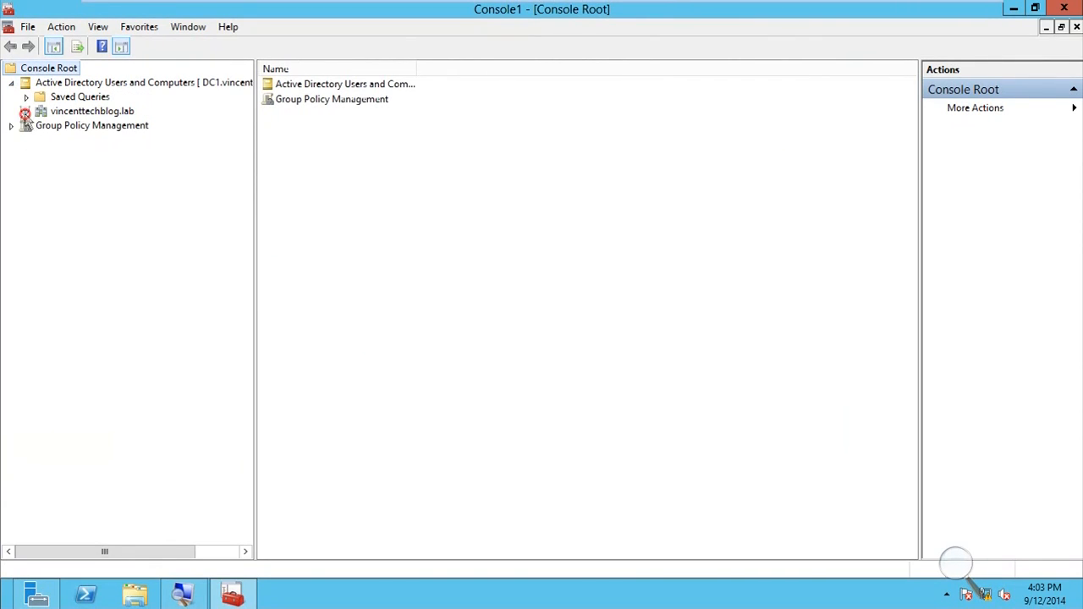
click(25, 113)
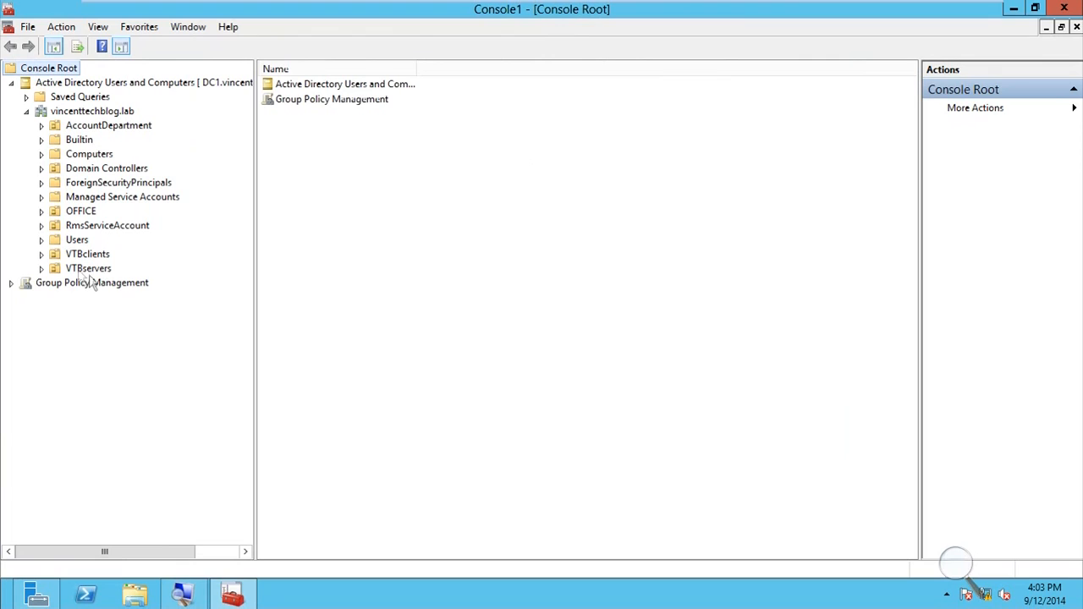
click(41, 211)
click(56, 240)
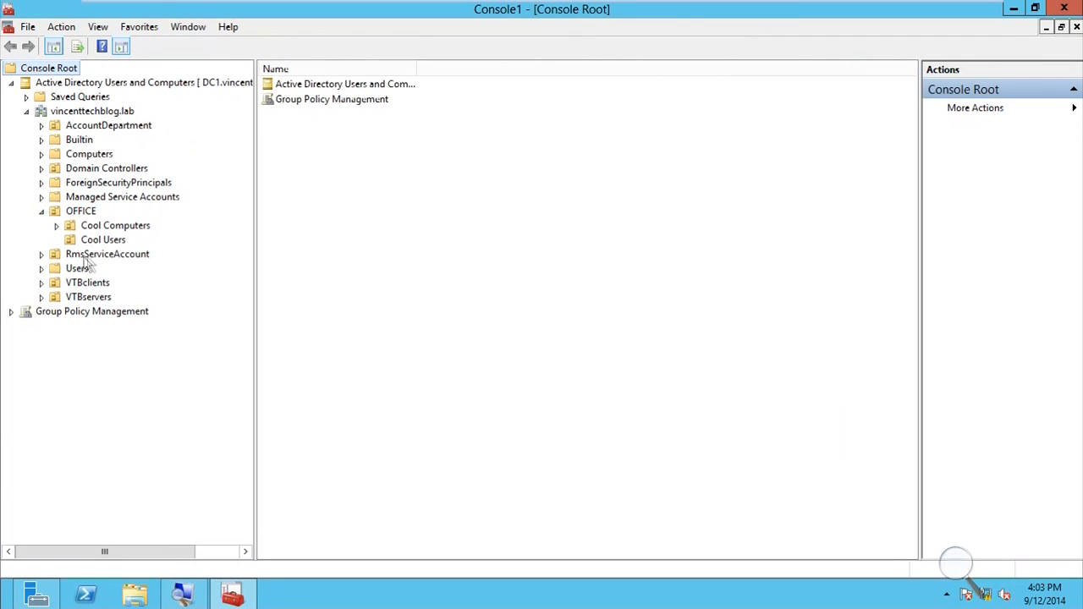
List the accounts in Cool Users and open the user account's properties
right_click(95, 243)
click(95, 242)
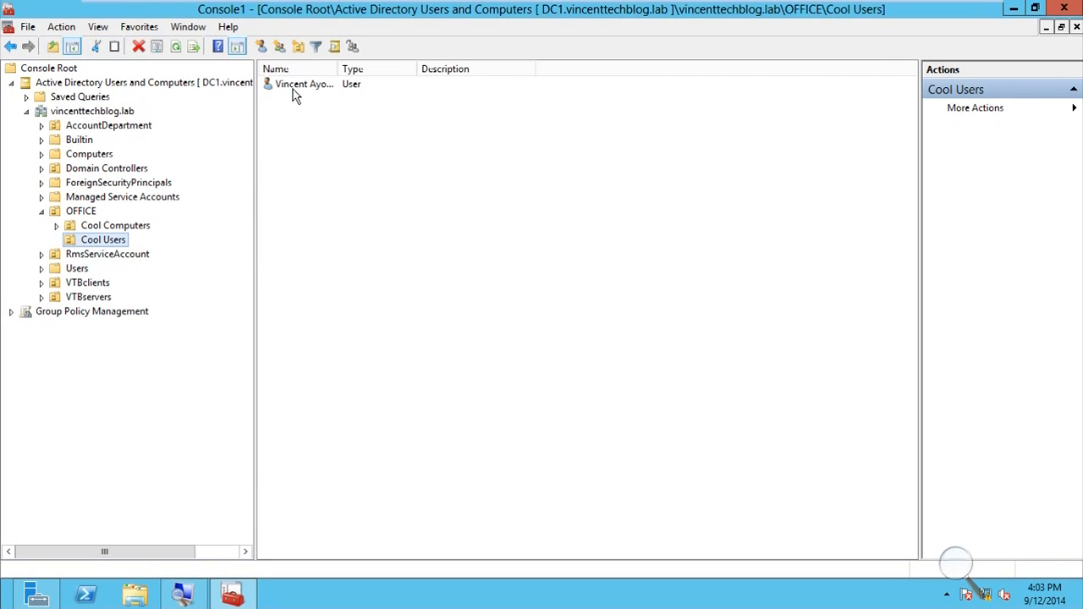
right_click(292, 91)
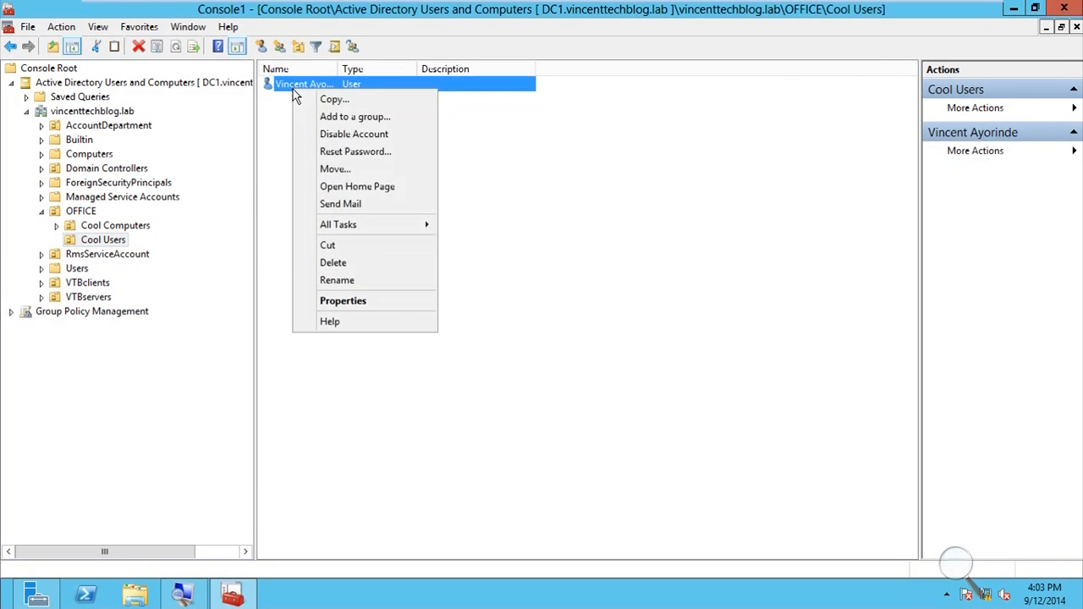
click(379, 302)
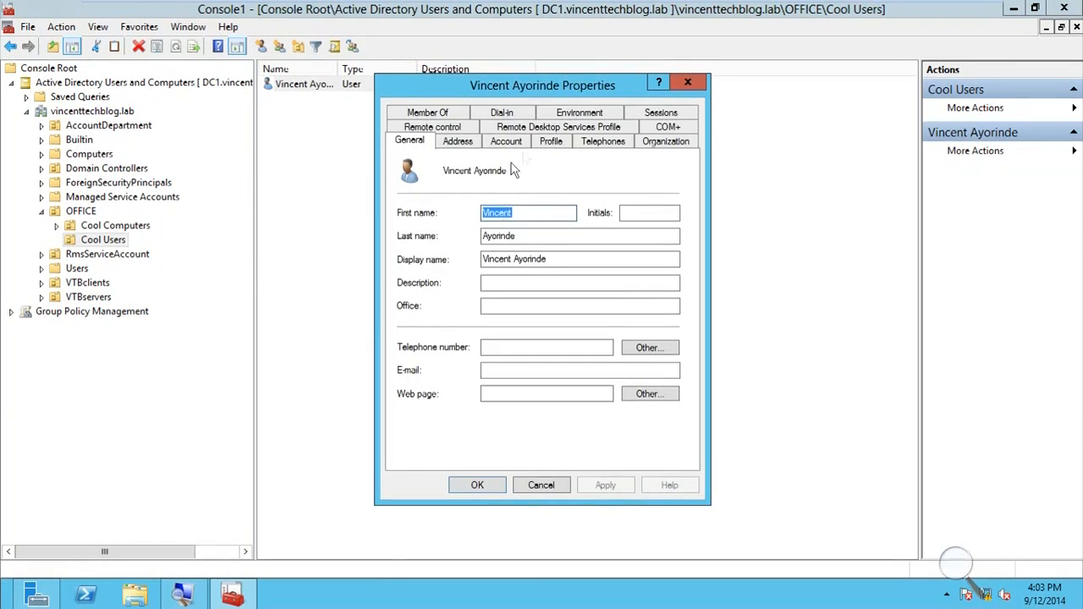
On the Profile tab, set the home folder to connect drive V:
click(549, 142)
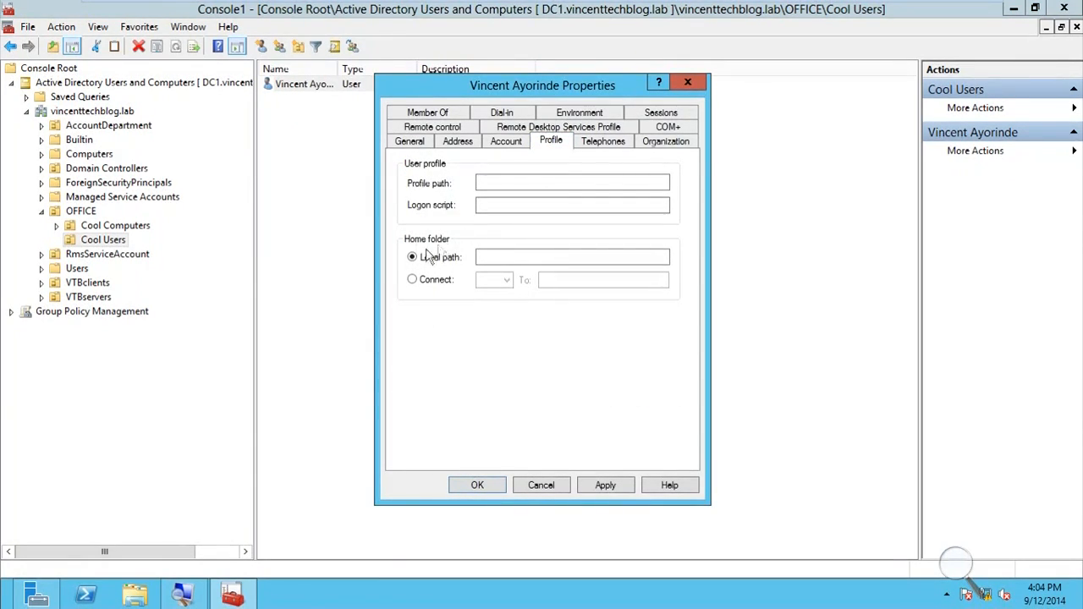
click(412, 280)
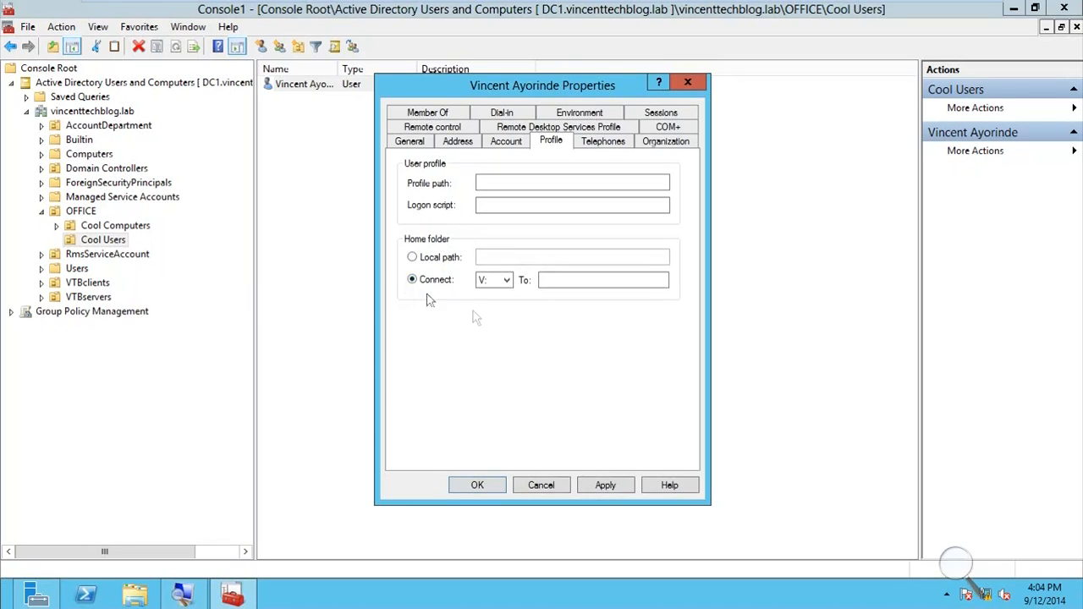
click(495, 280)
click(494, 315)
click(500, 279)
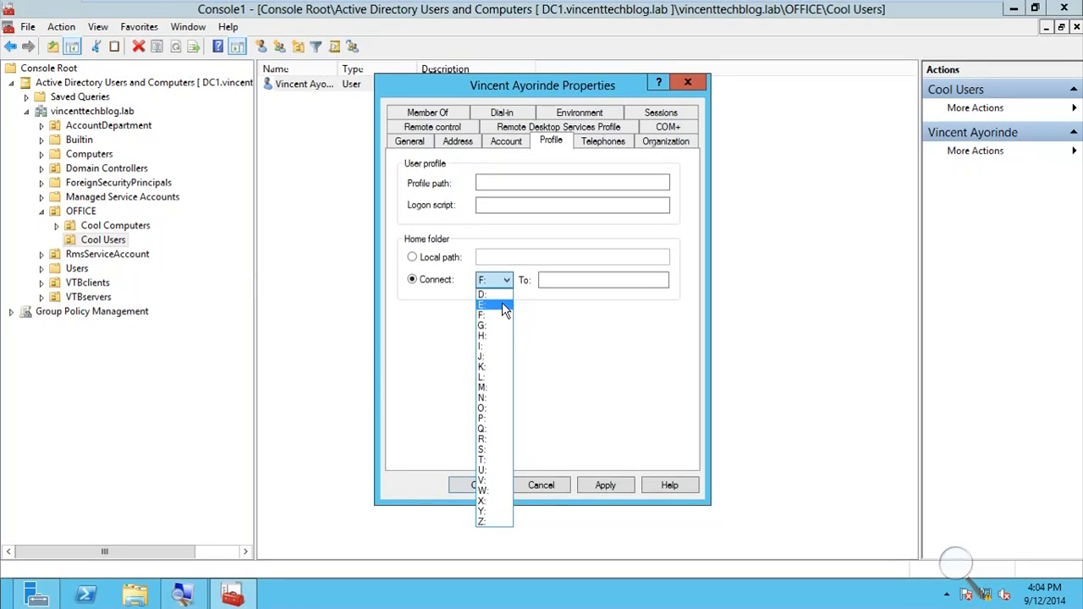
click(497, 482)
Enter \\DC1\Company Documents\%username% as the home folder path and save the properties
click(619, 281)
text(\)
click(965, 574)
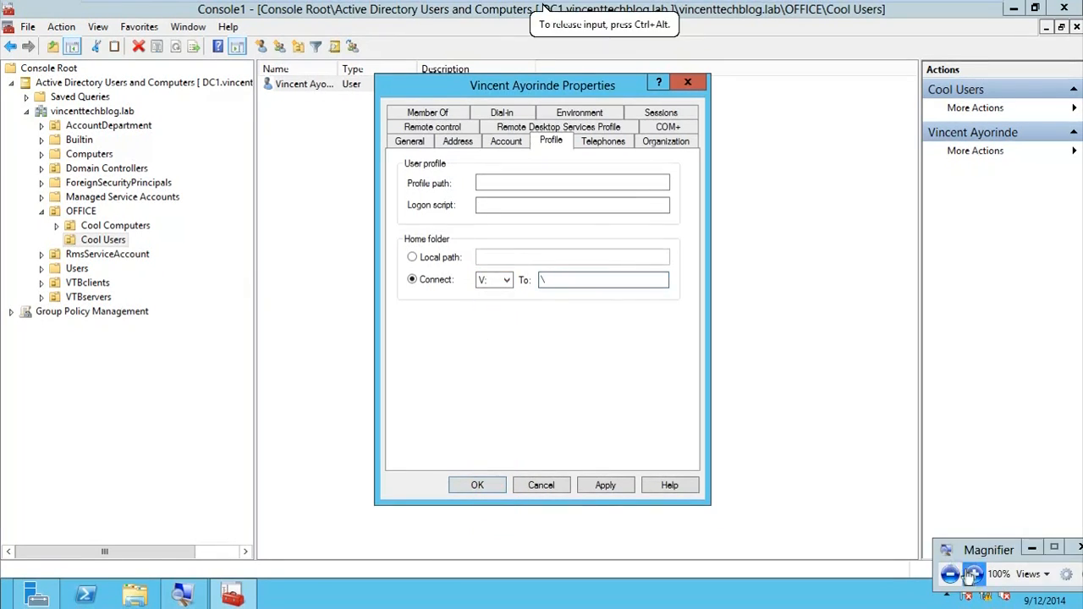
click(969, 578)
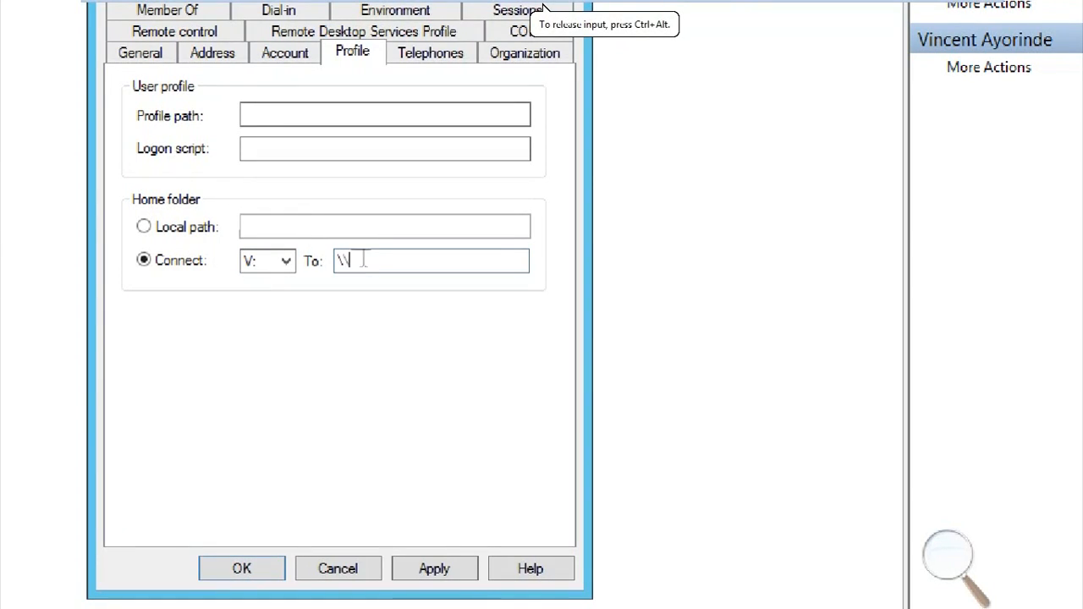
text(DC1\)
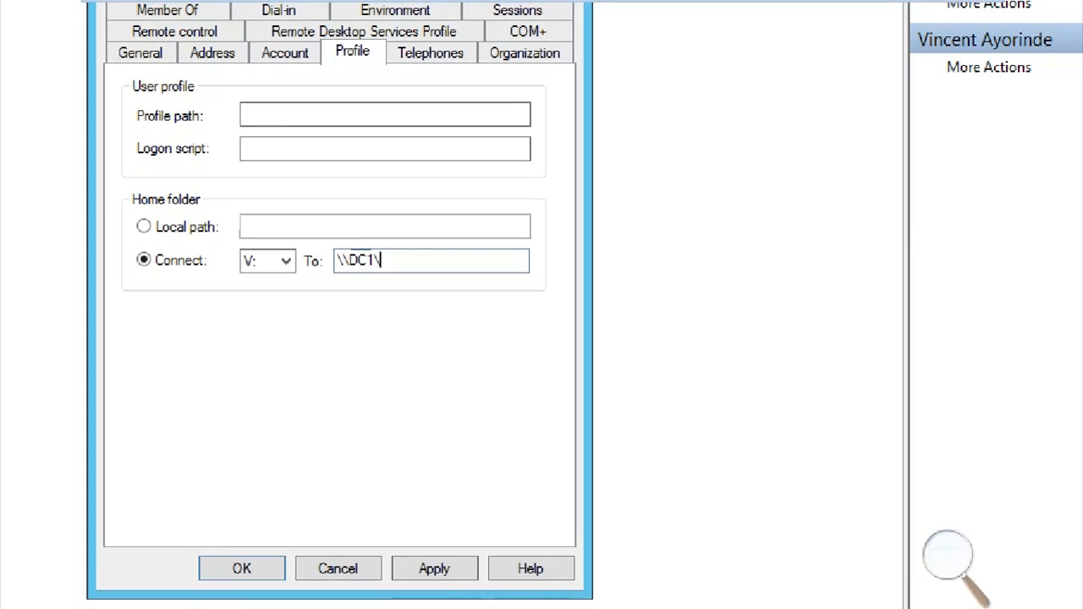
text(Company Do)
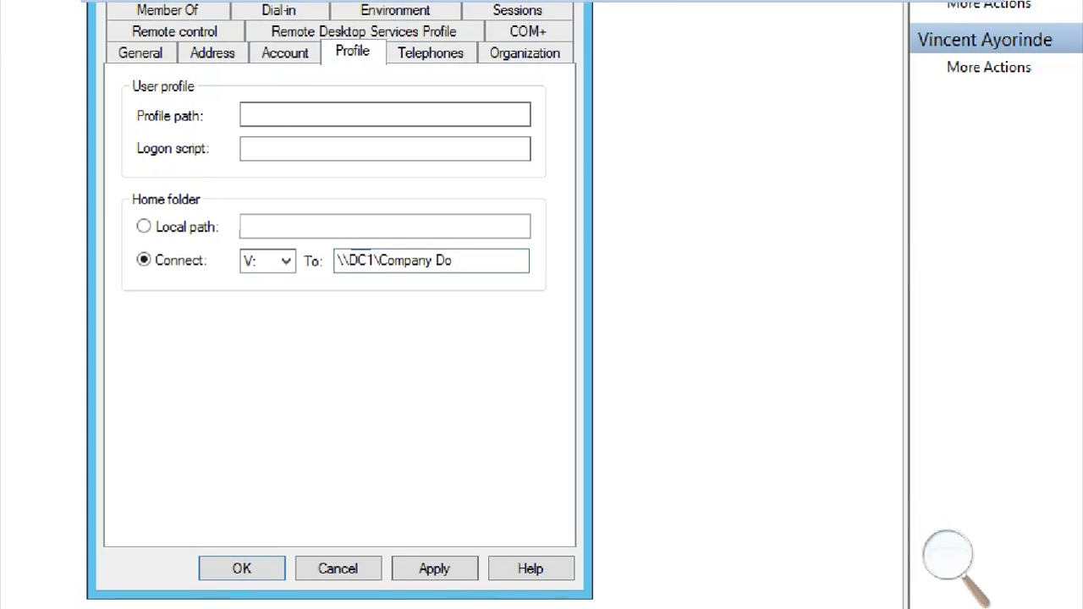
text(cuments\%)
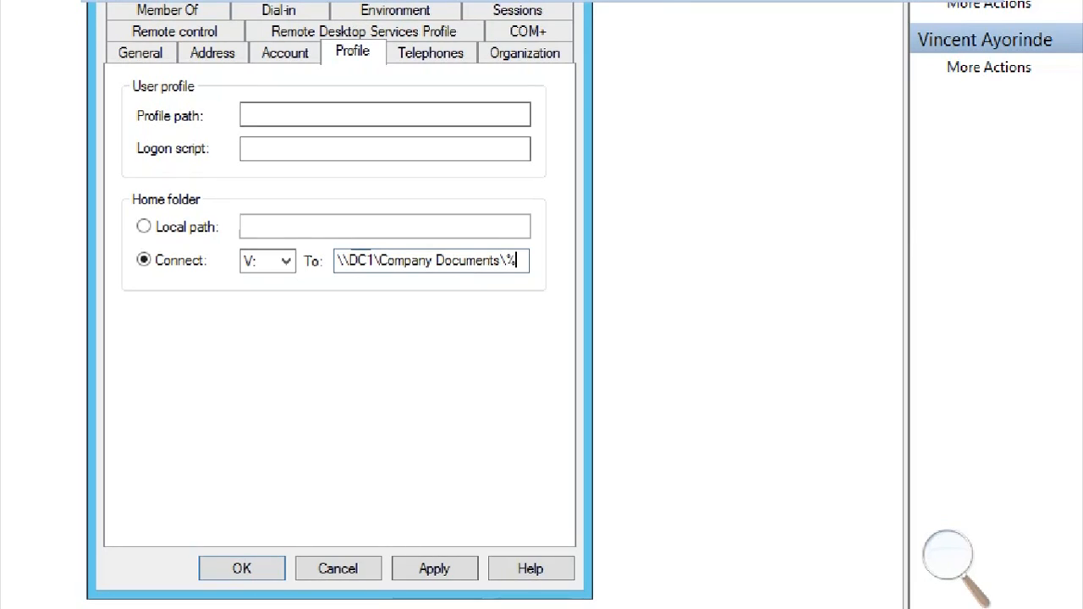
text(use)
key(BackSpace)
key(BackSpace)
text(username)
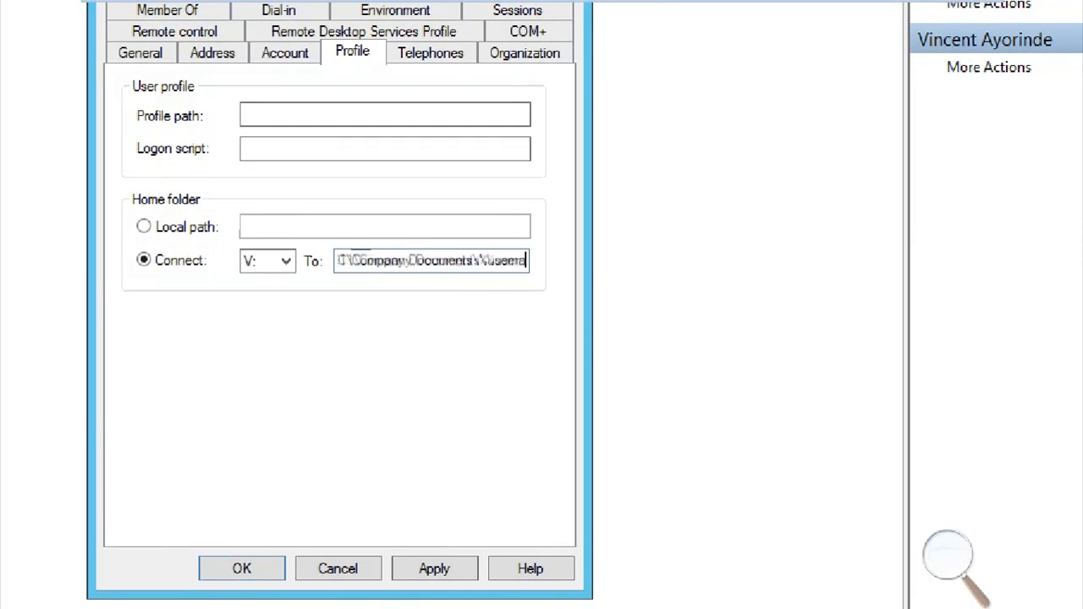
text(%)
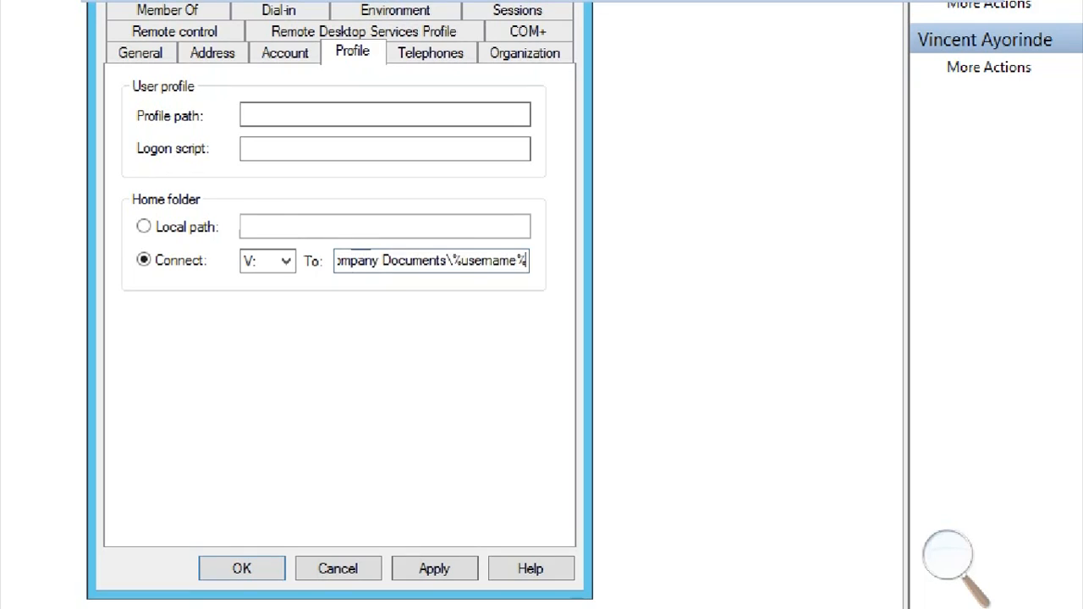
click(436, 565)
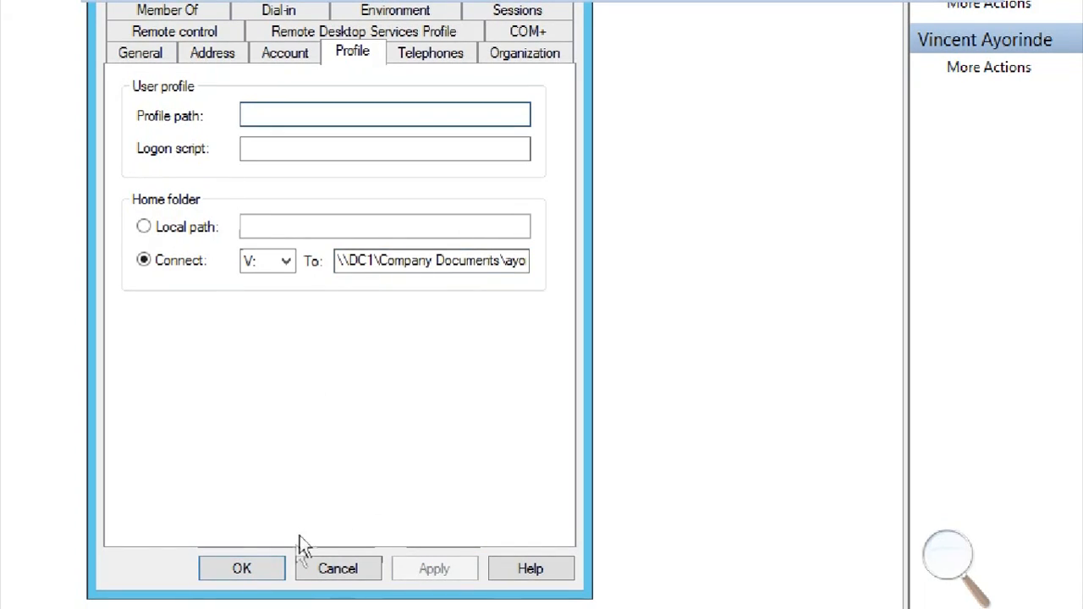
click(271, 572)
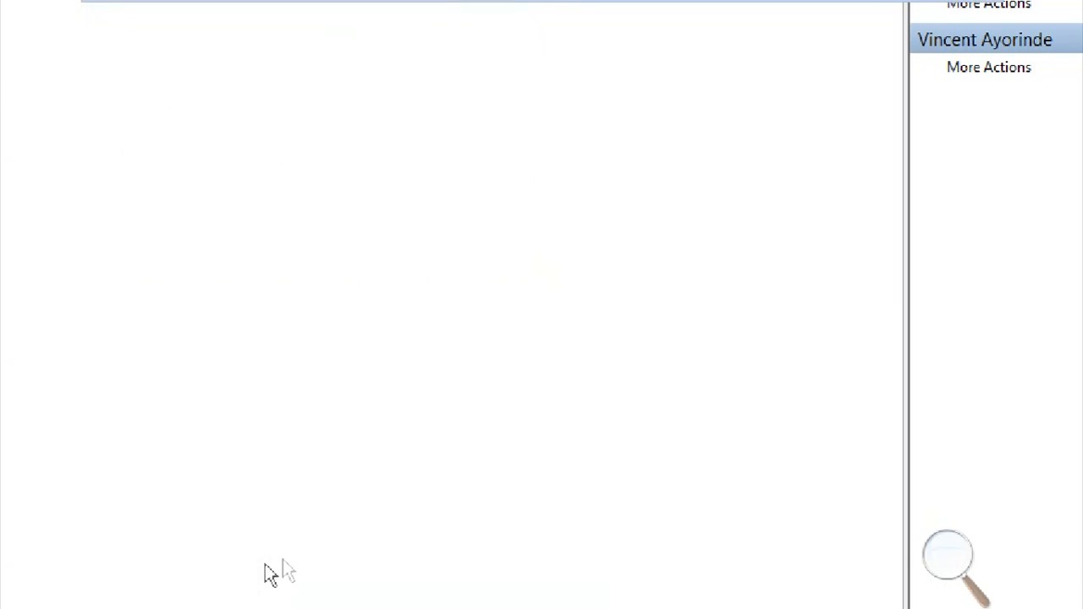
click(924, 560)
click(936, 572)
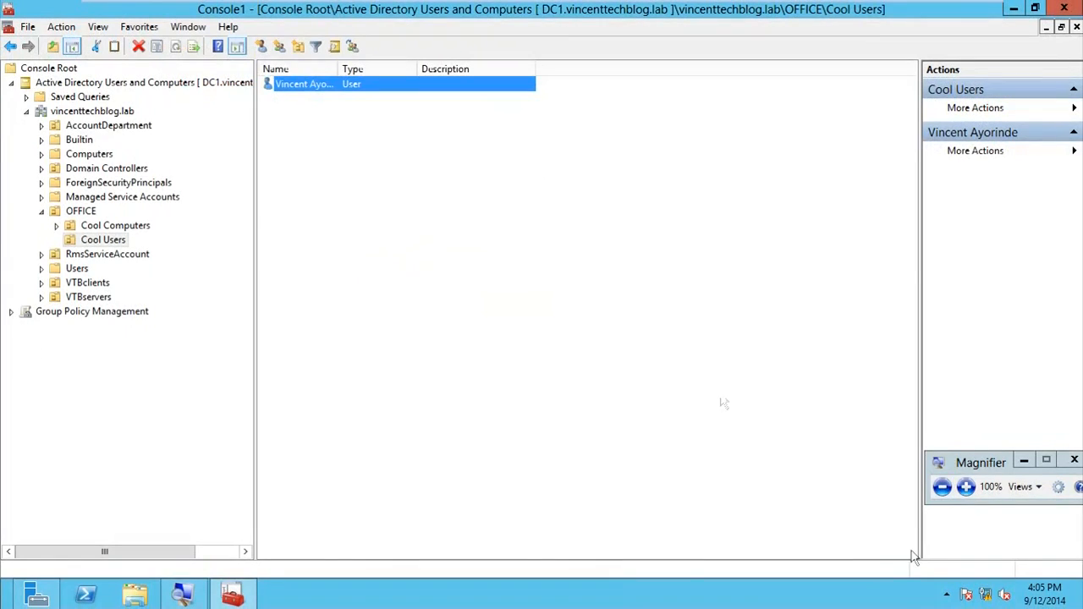
Minimise the console and confirm the user's empty home folder inside Company Documents
click(483, 273)
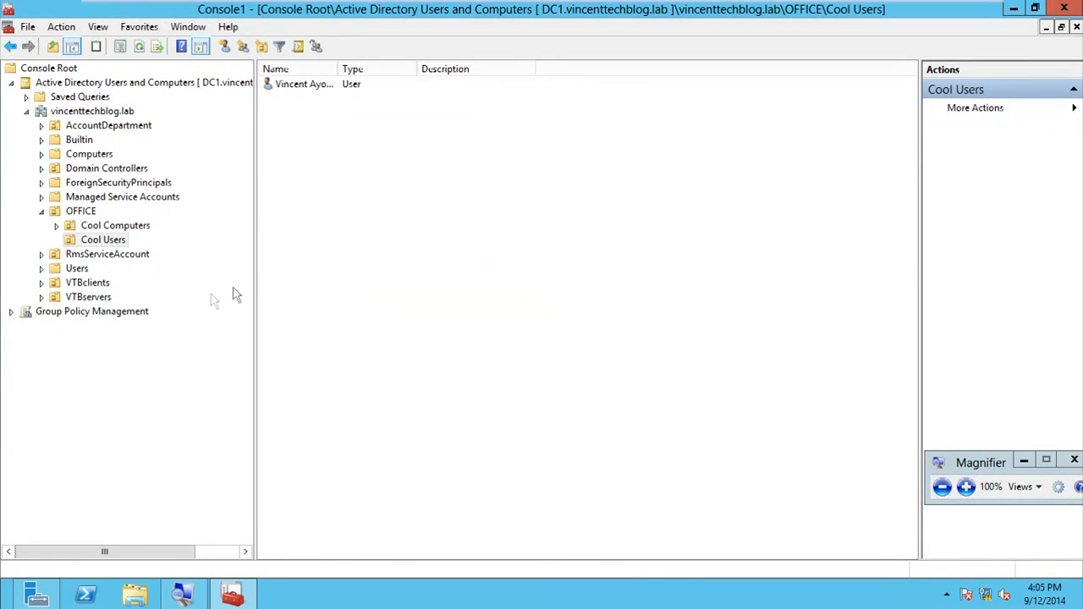
click(102, 240)
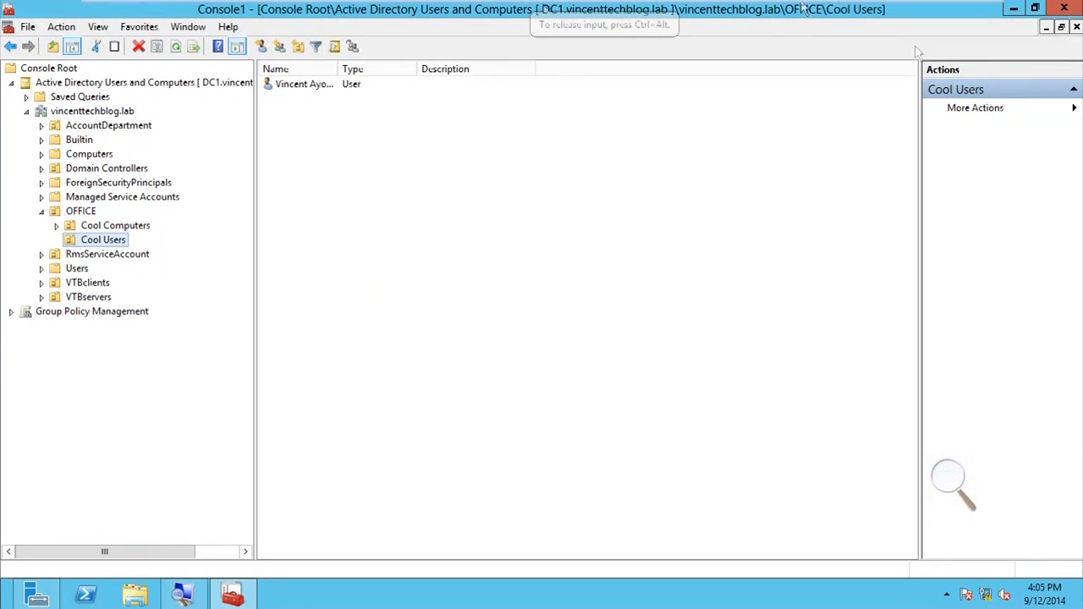
click(1010, 10)
double_click(739, 199)
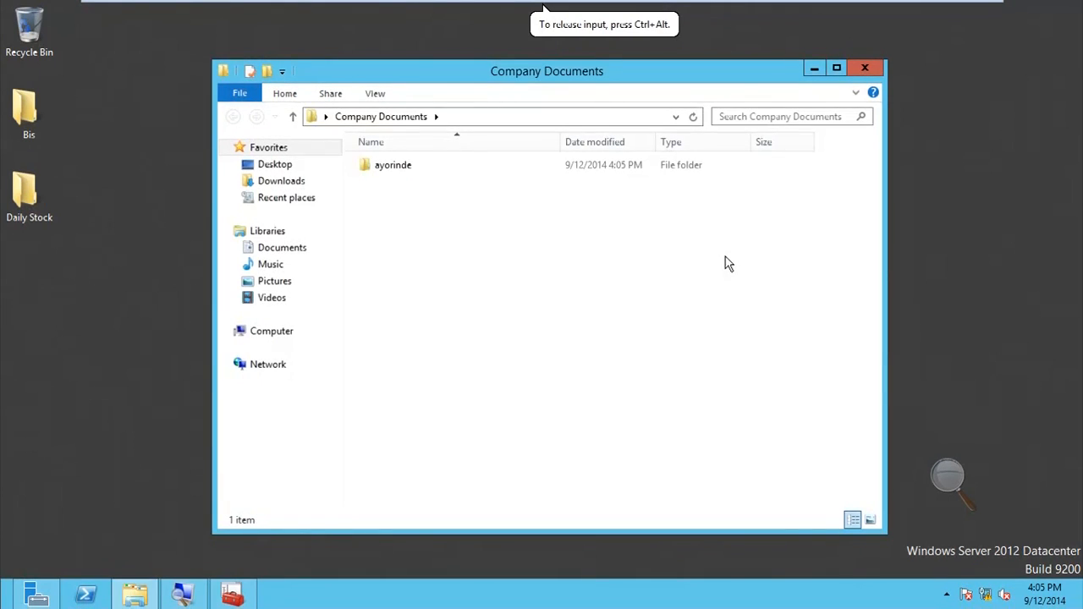
double_click(400, 176)
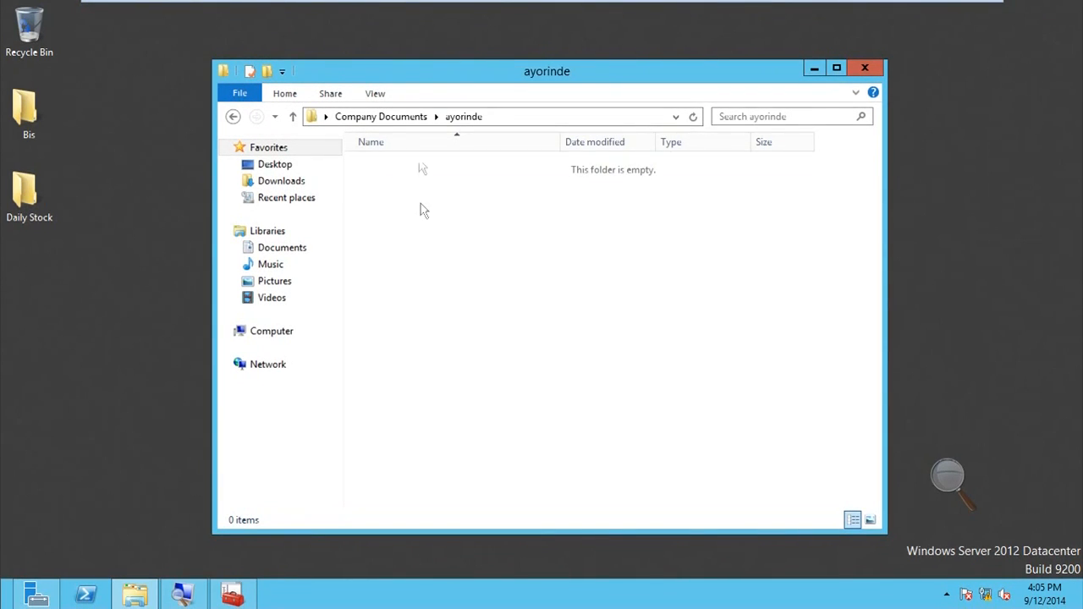
click(393, 117)
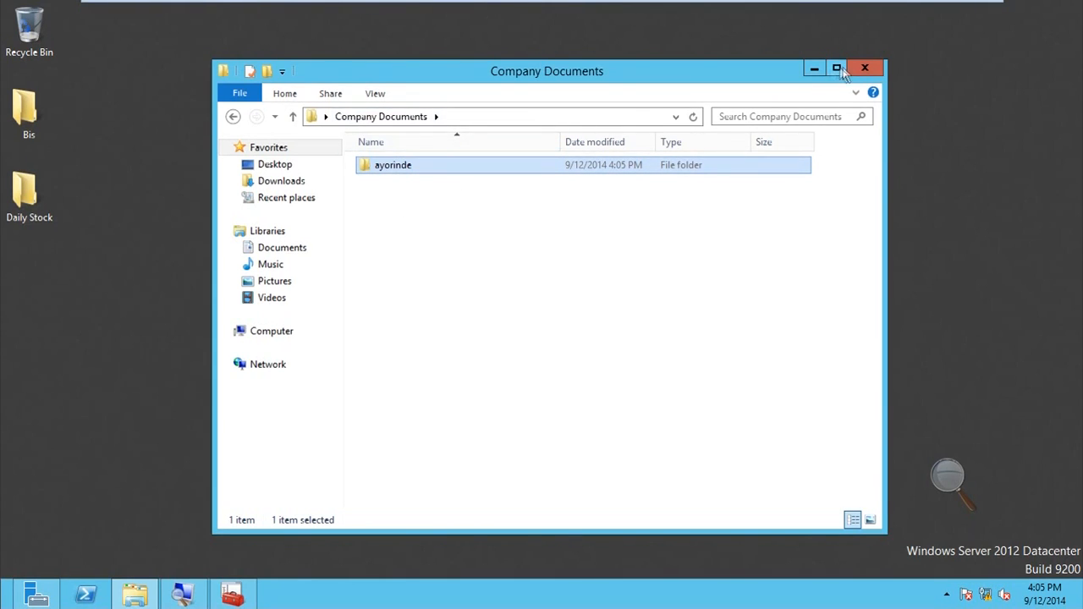
click(862, 68)
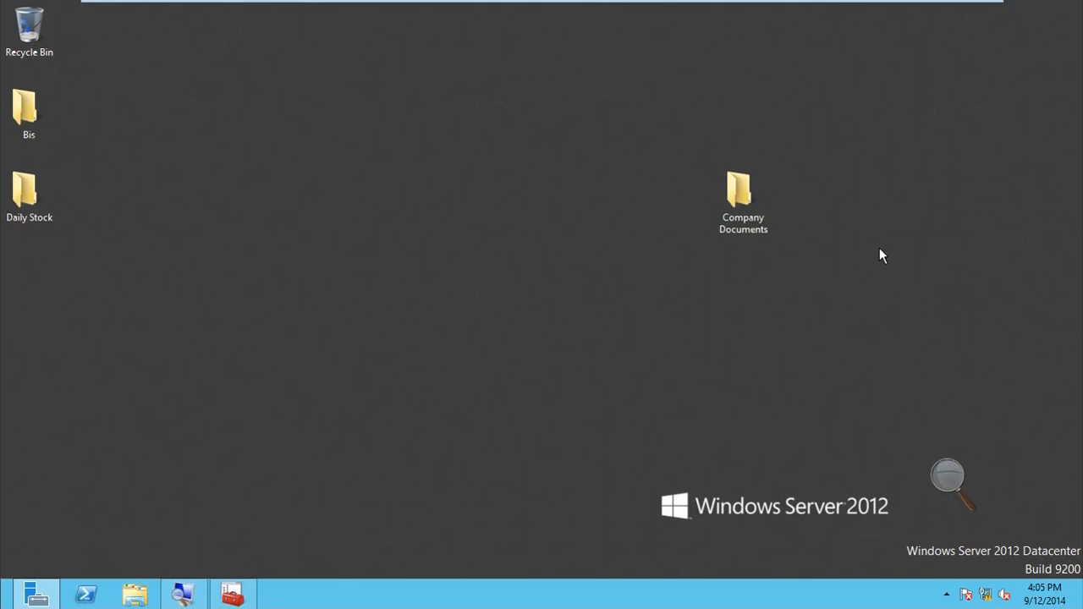
Reopen Company Documents, then bring up the client sign-in screen for the domain user
double_click(743, 212)
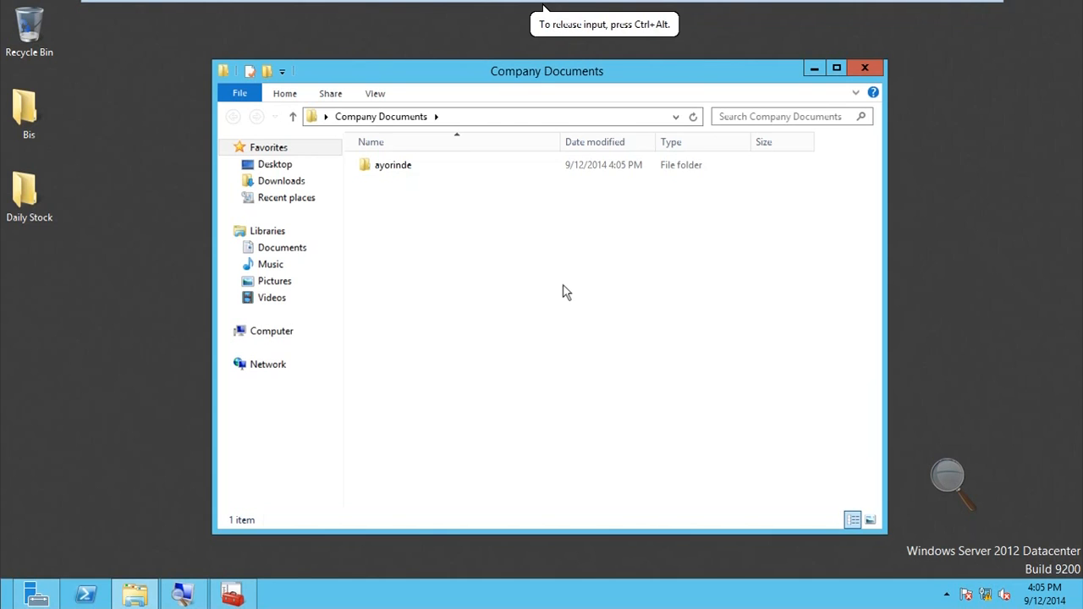
key(super+l)
click(537, 294)
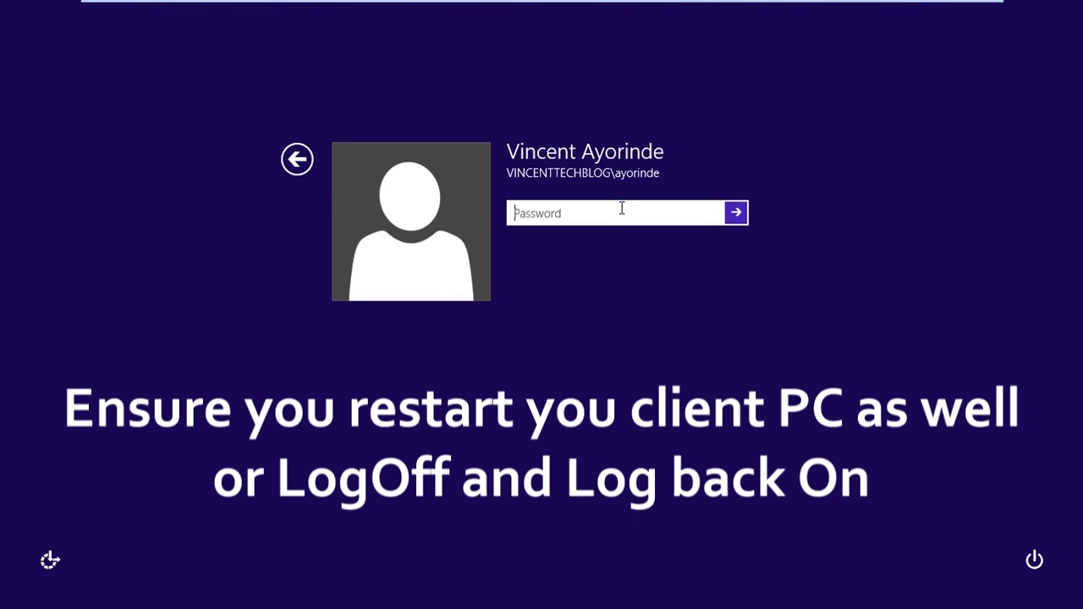
Sign in with the domain user's password, go to the desktop and open File Explorer
text(••••••••)
key(Return)
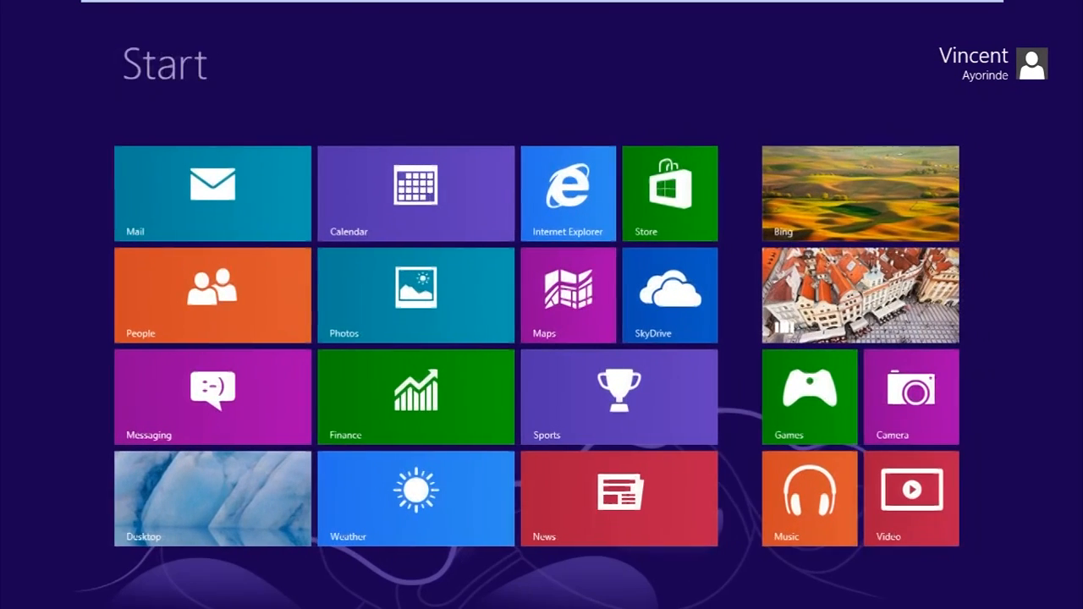
click(221, 489)
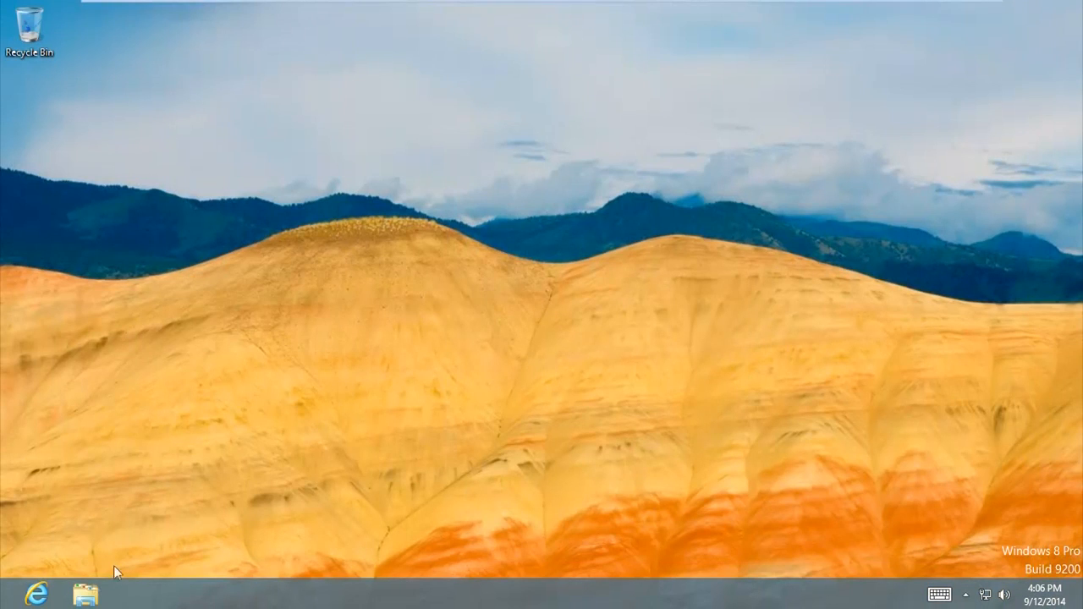
click(88, 596)
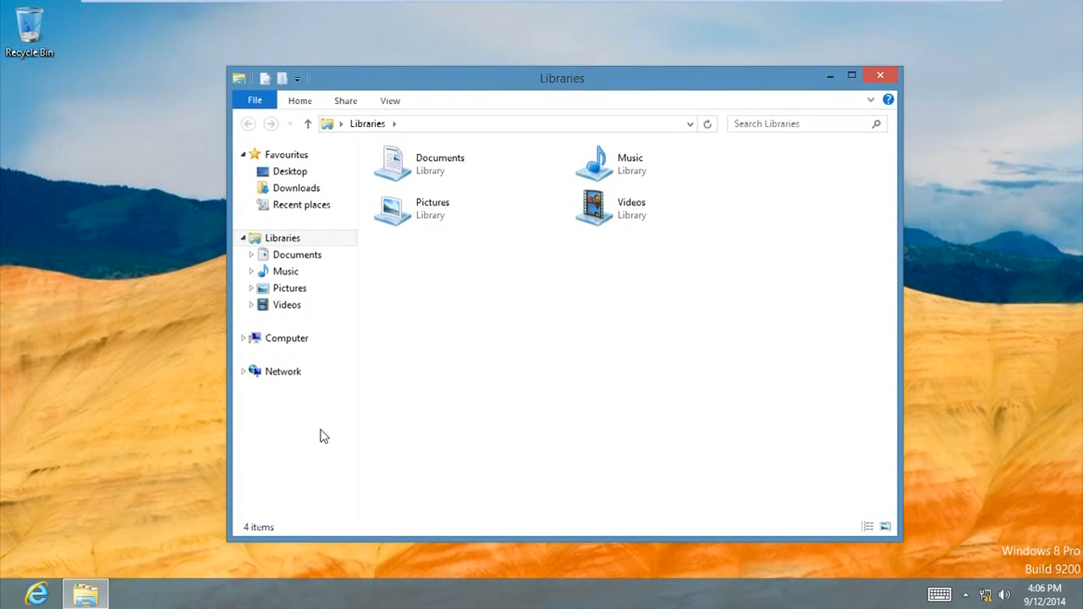
Open the mapped V: drive and create a text document named 'I created this for the BOSS'
click(279, 338)
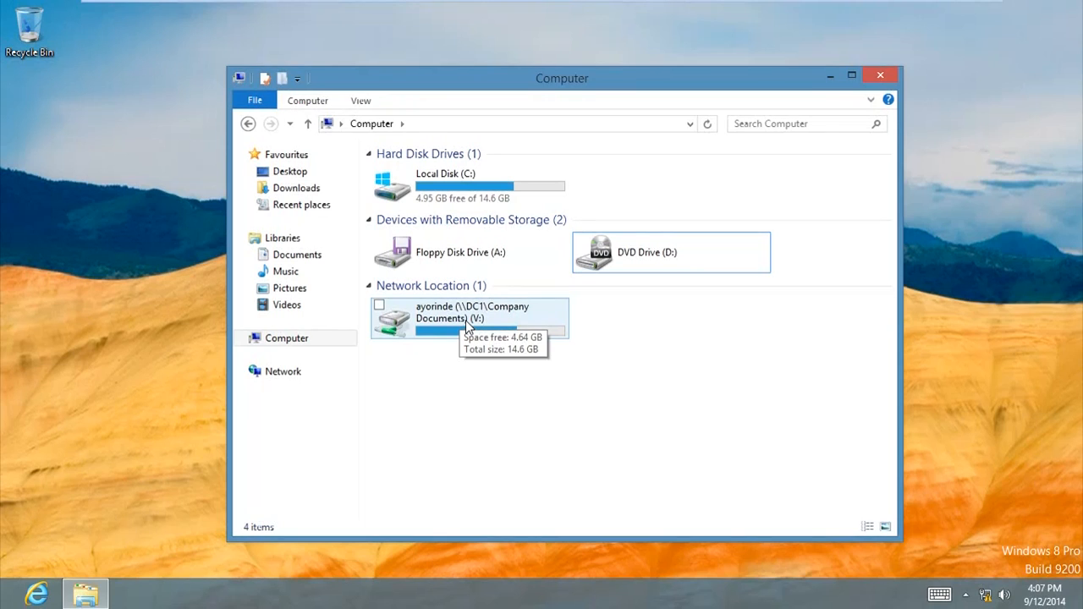
double_click(470, 321)
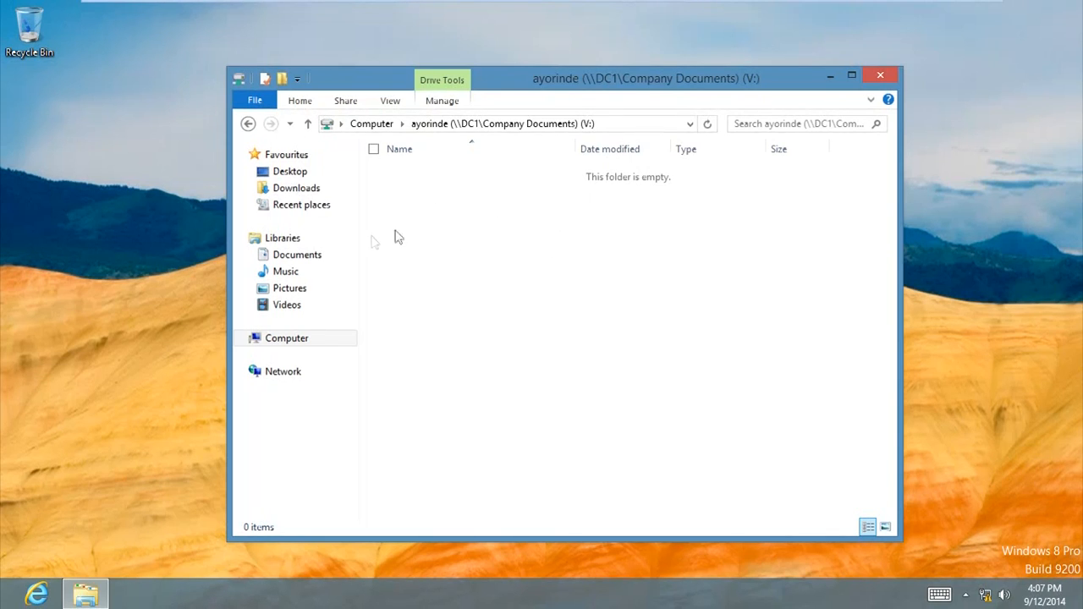
click(301, 102)
right_click(511, 314)
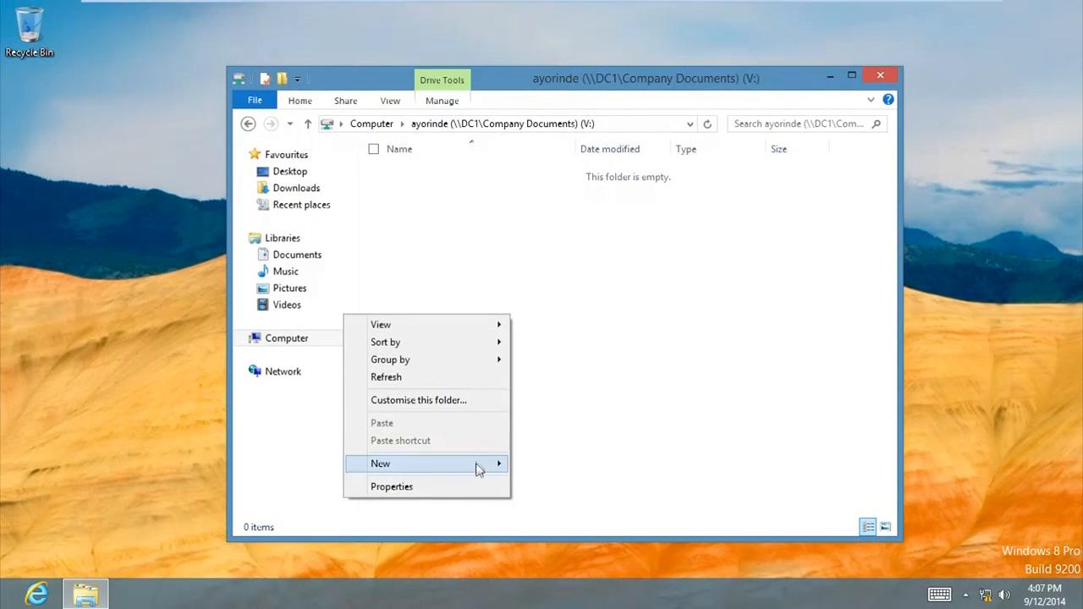
mouse_move(501, 470)
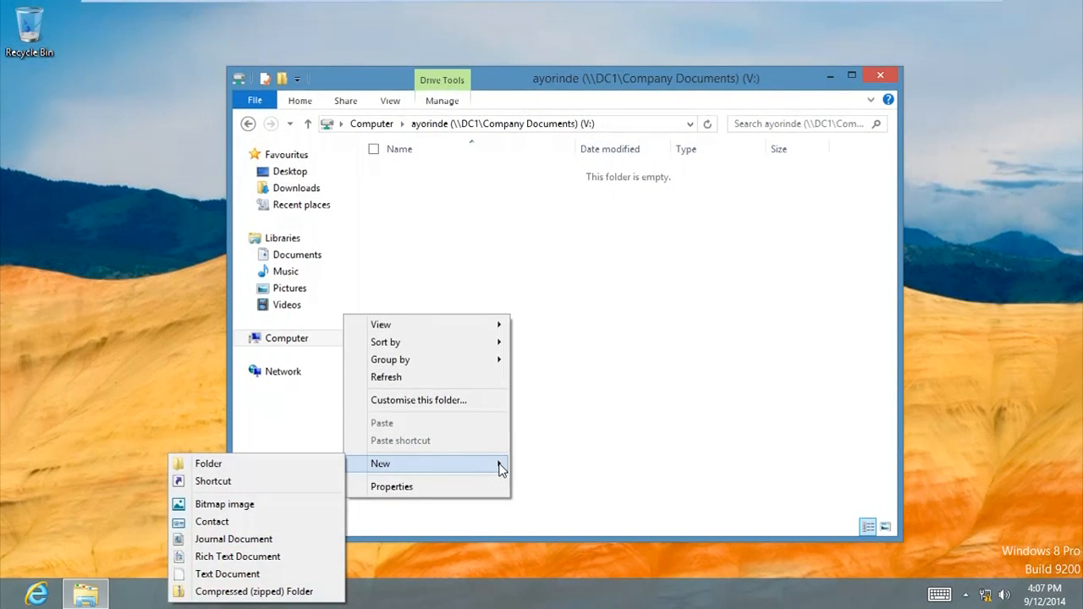
click(283, 574)
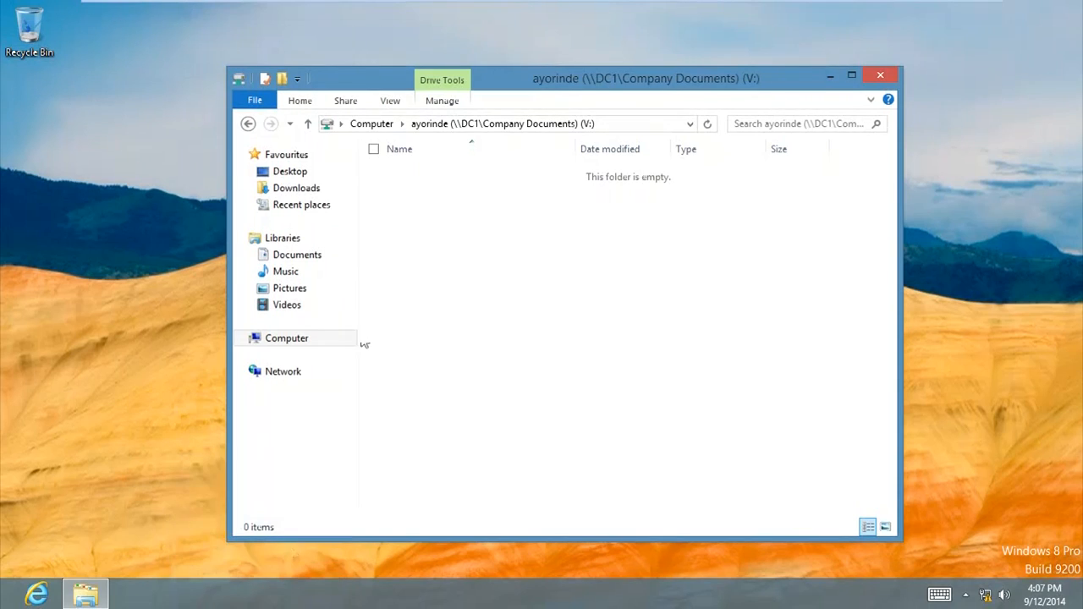
text(C)
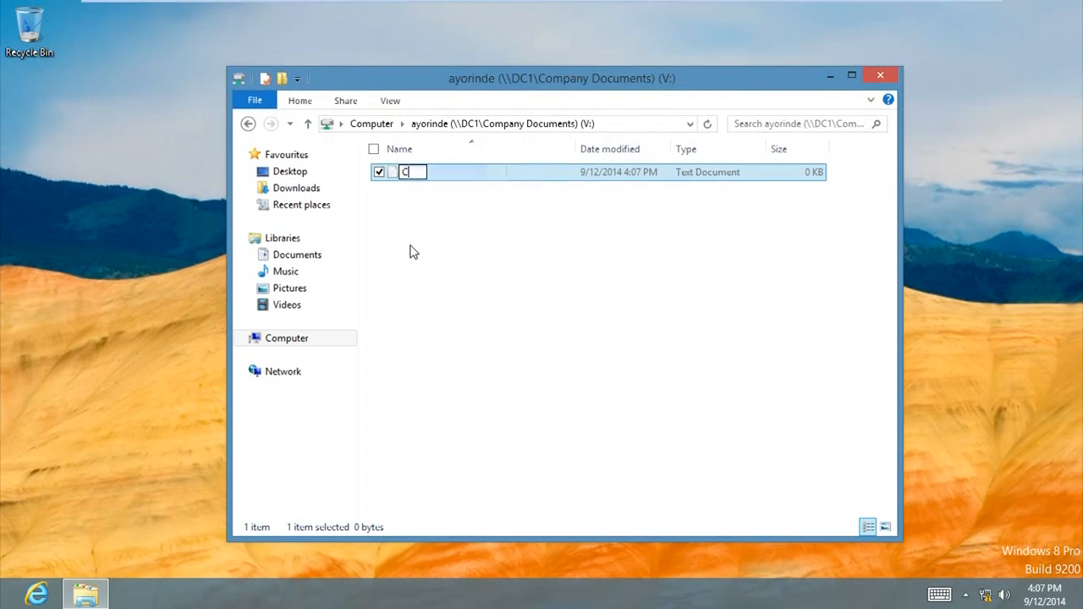
text( created this for the BOSS)
key(Return)
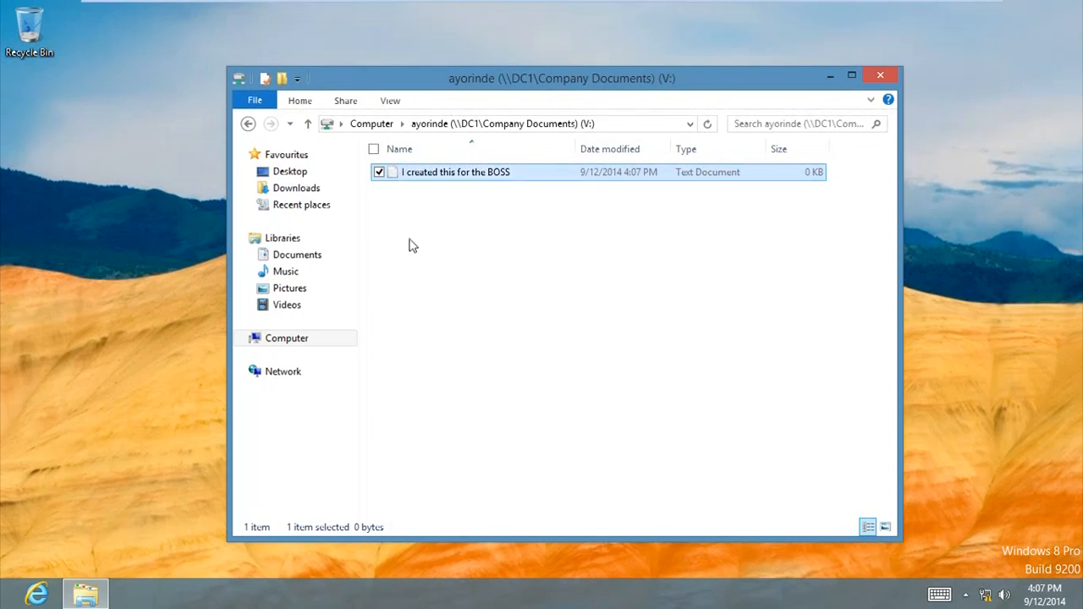
click(411, 244)
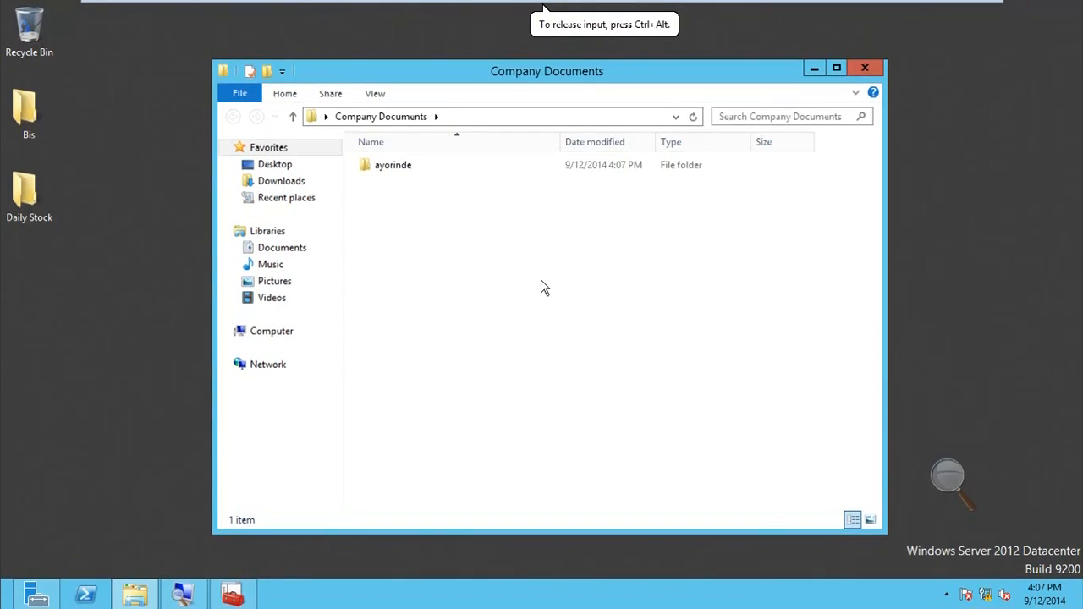
On DC1, confirm the 'I created this for the BOSS' file is in the user's Company Documents subfolder
click(865, 68)
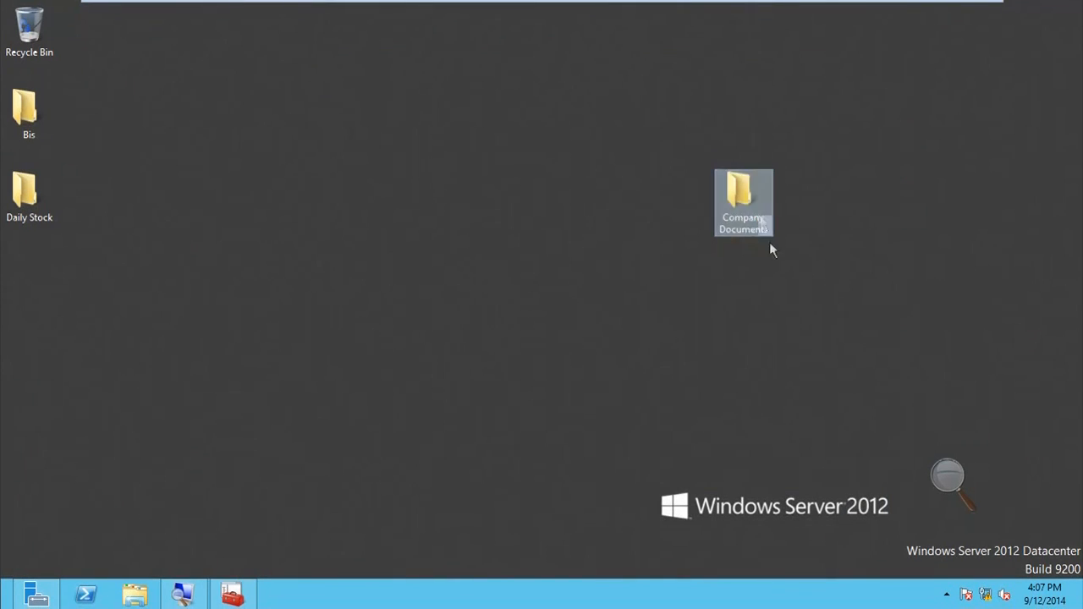
double_click(761, 222)
double_click(425, 170)
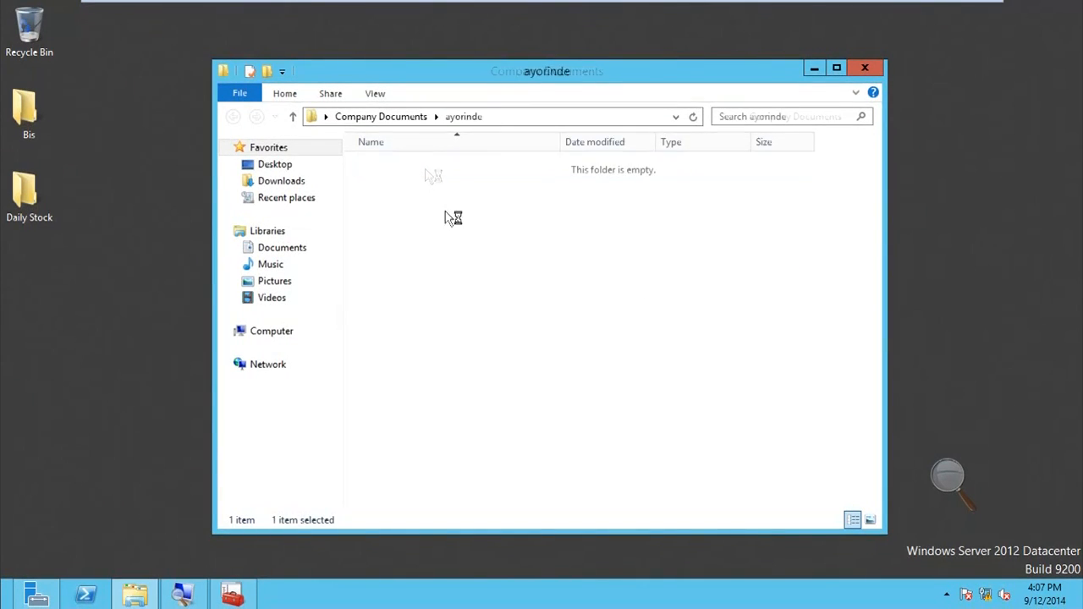
drag(457, 277, 458, 149)
click(484, 241)
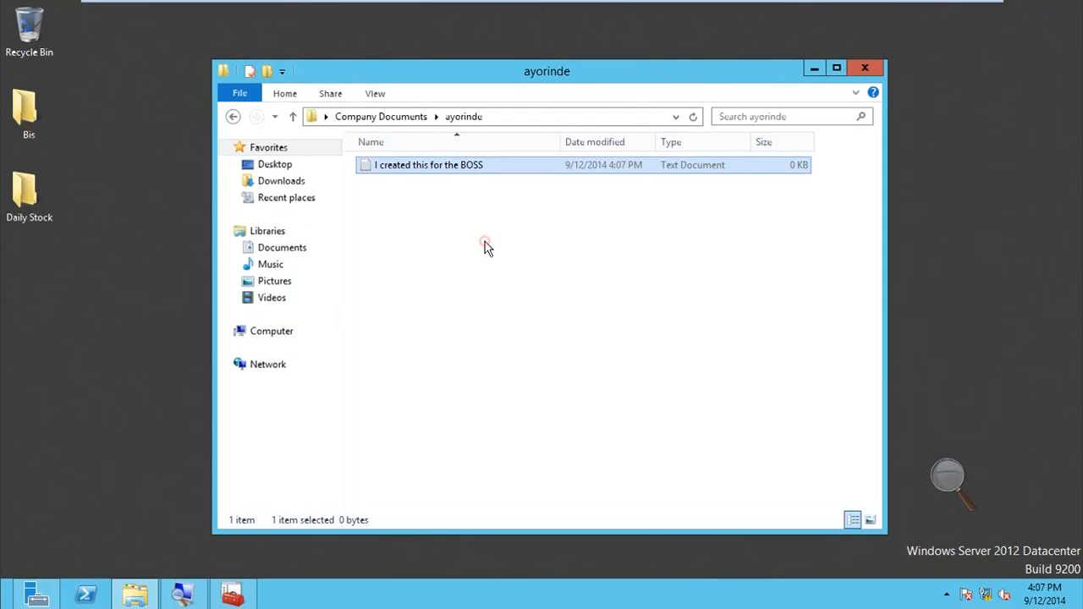
click(864, 69)
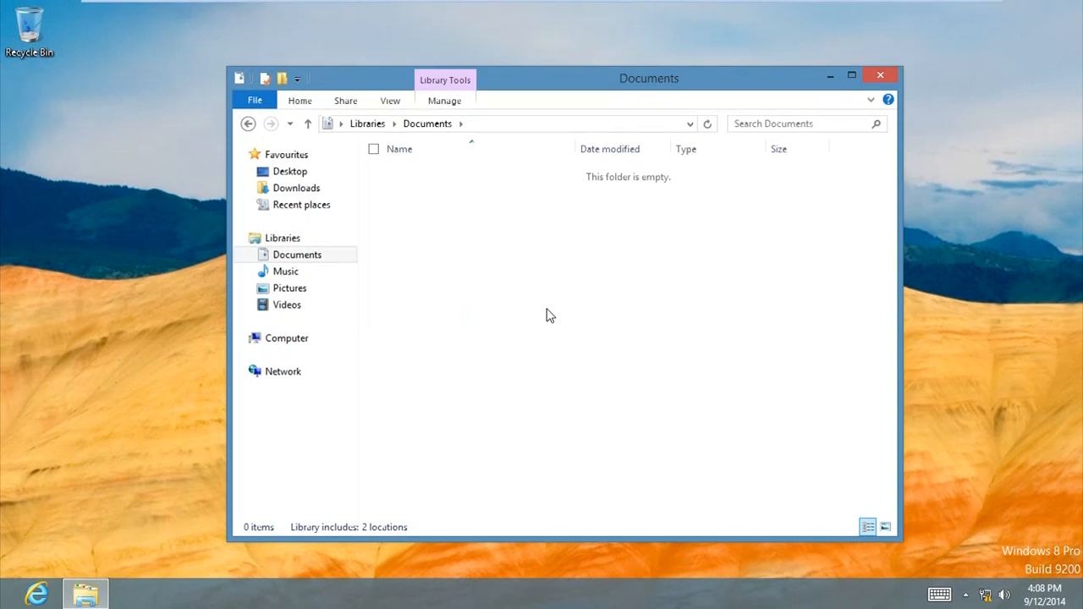
Show the Computer drive view and launch notepad from the Run box
click(287, 341)
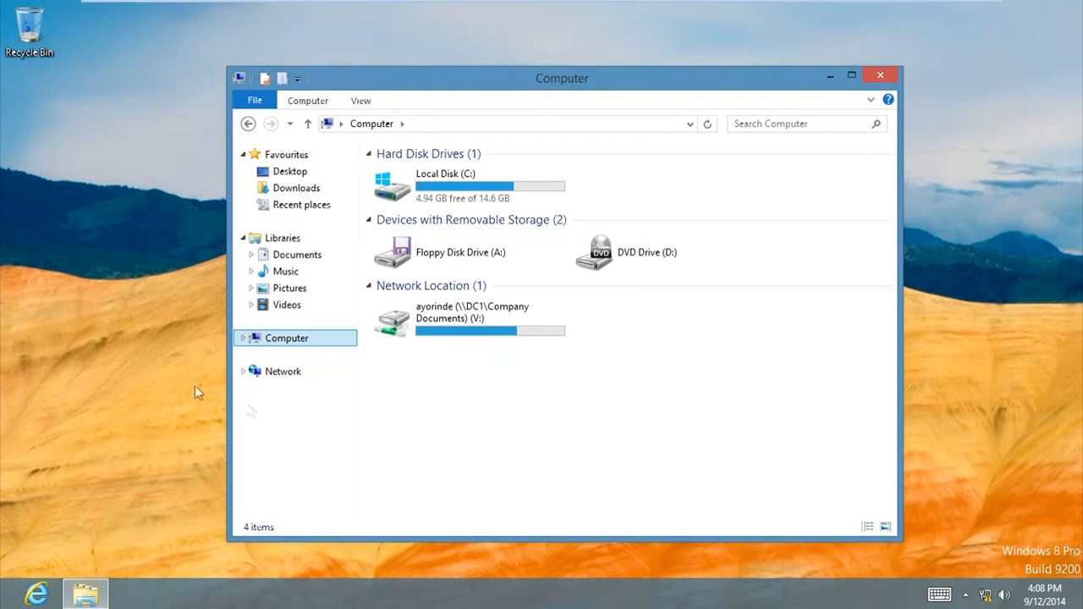
key(super+r)
text(note)
text(pade)
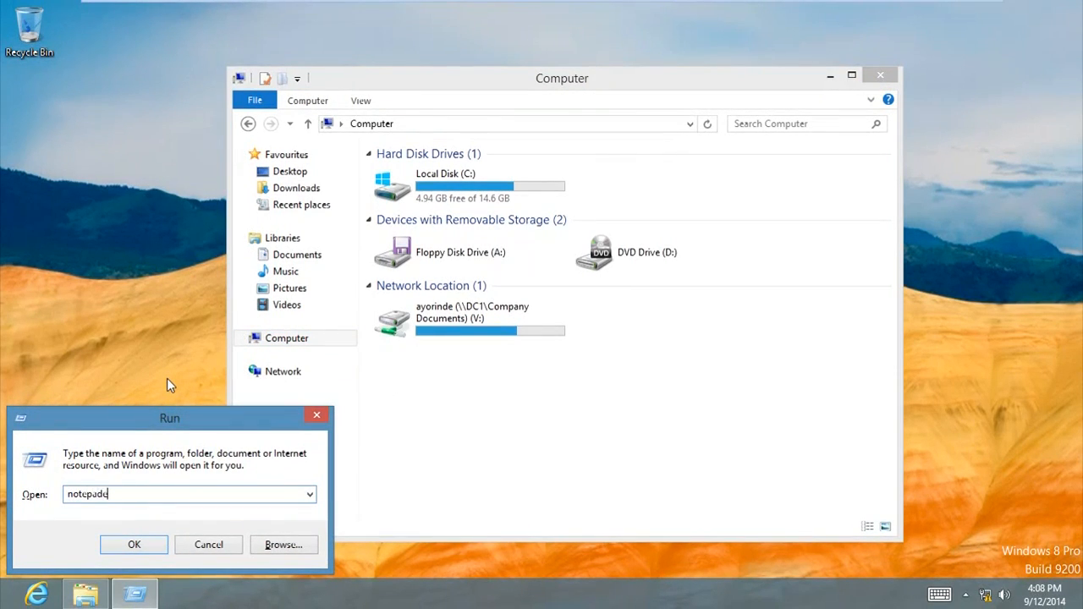
key(BackSpace)
text(fil)
key(BackSpace)
key(BackSpace)
key(BackSpace)
key(BackSpace)
key(Return)
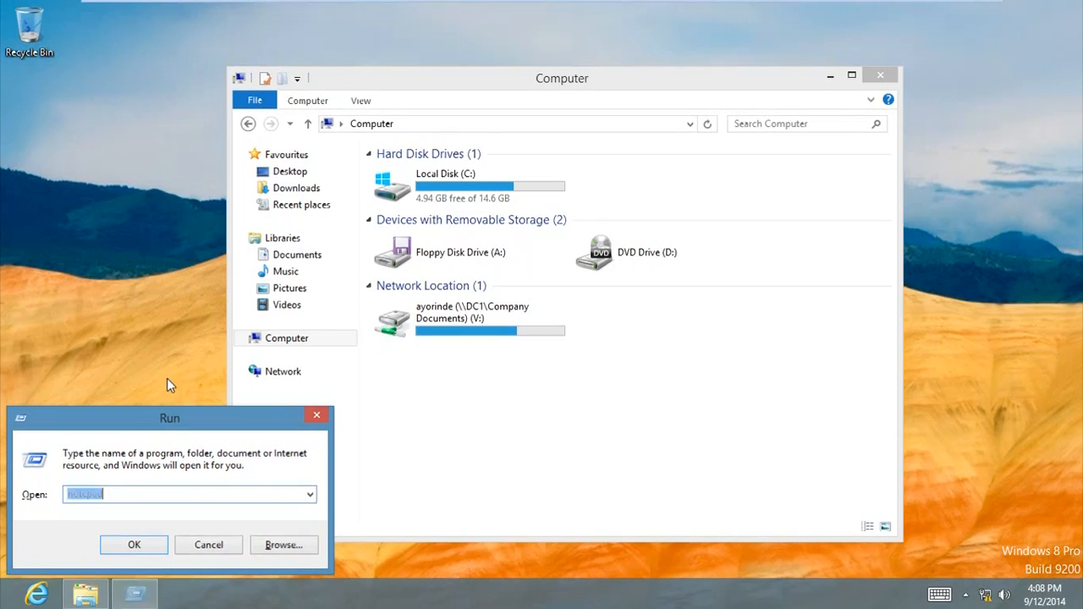
In Notepad's Save dialog, confirm the V: network drive is listed under Computer, then cancel
click(100, 116)
click(122, 168)
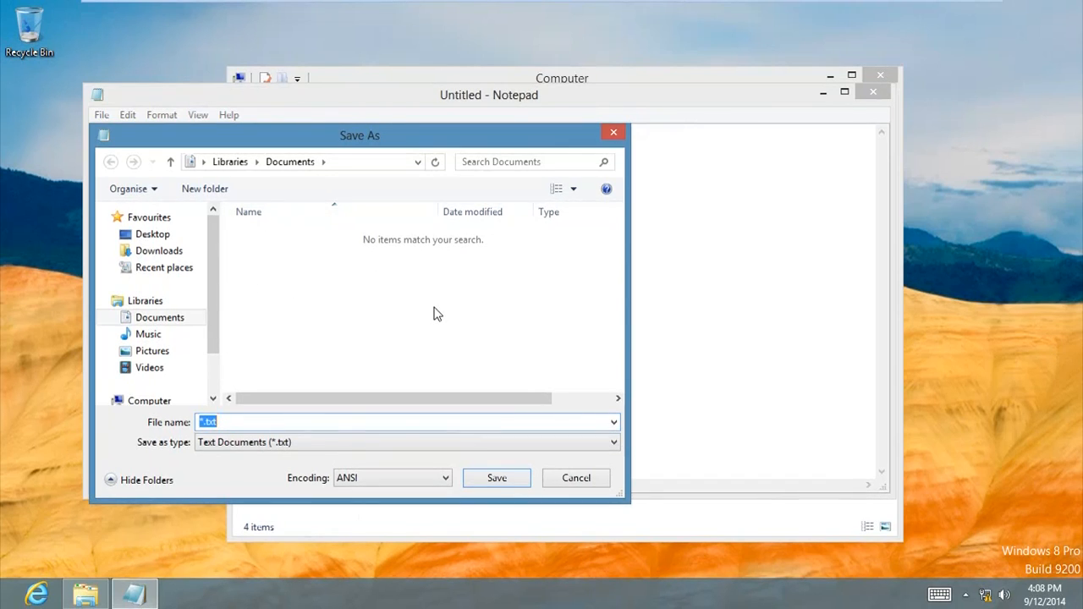
click(161, 401)
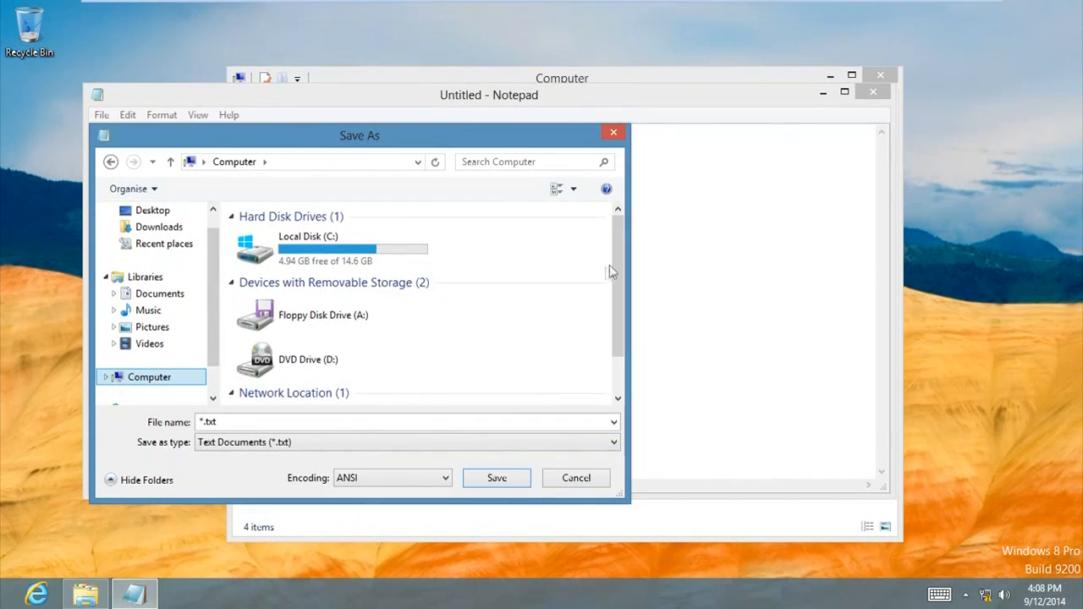
scroll(614, 264, down, 1)
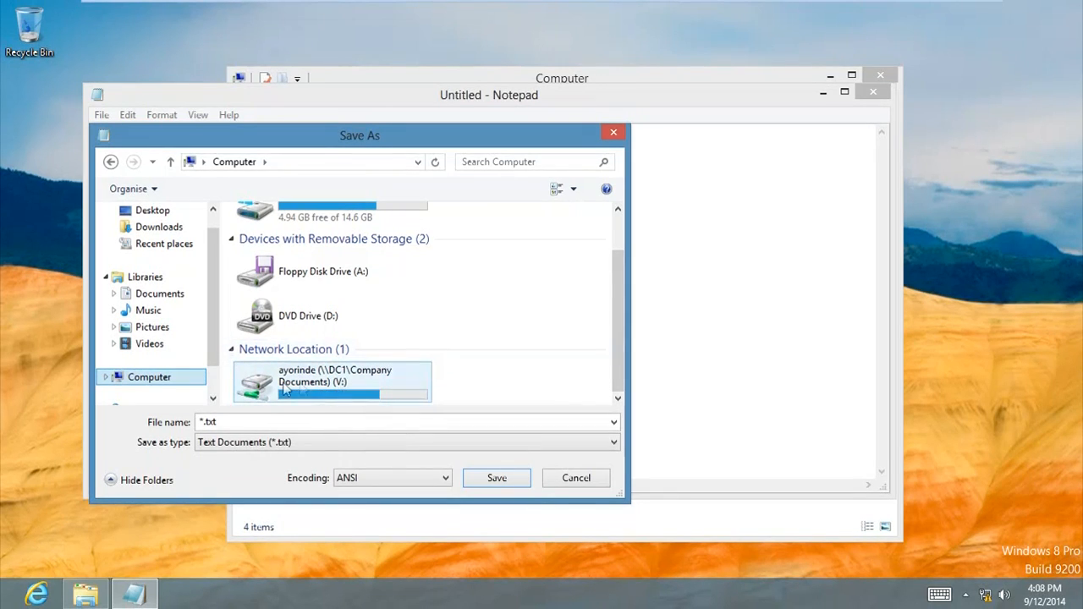
click(613, 133)
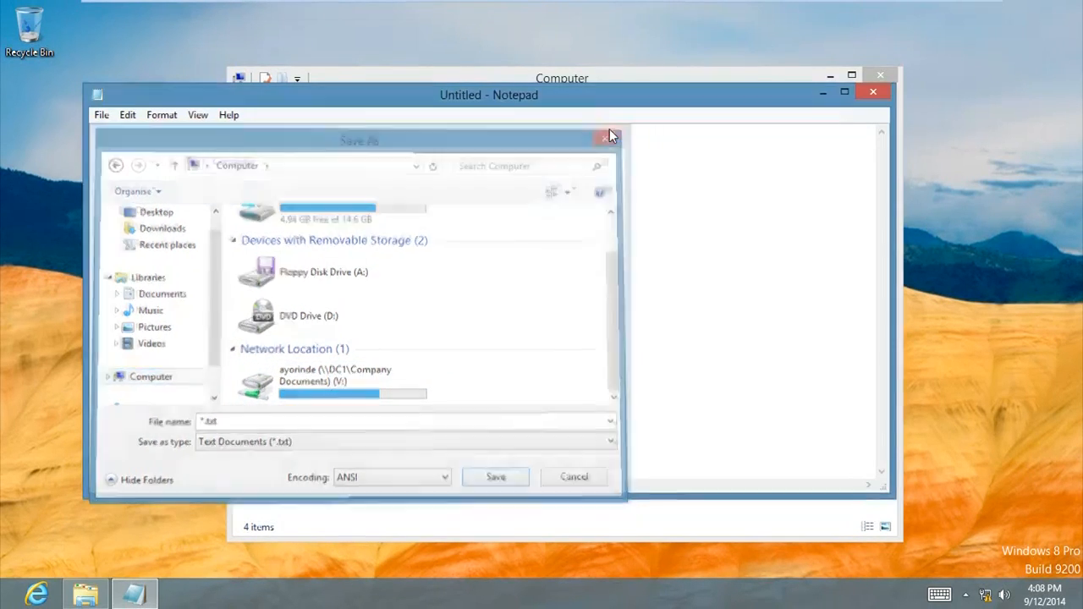
Check the Documents library and Computer drives, then close Notepad without saving
click(591, 77)
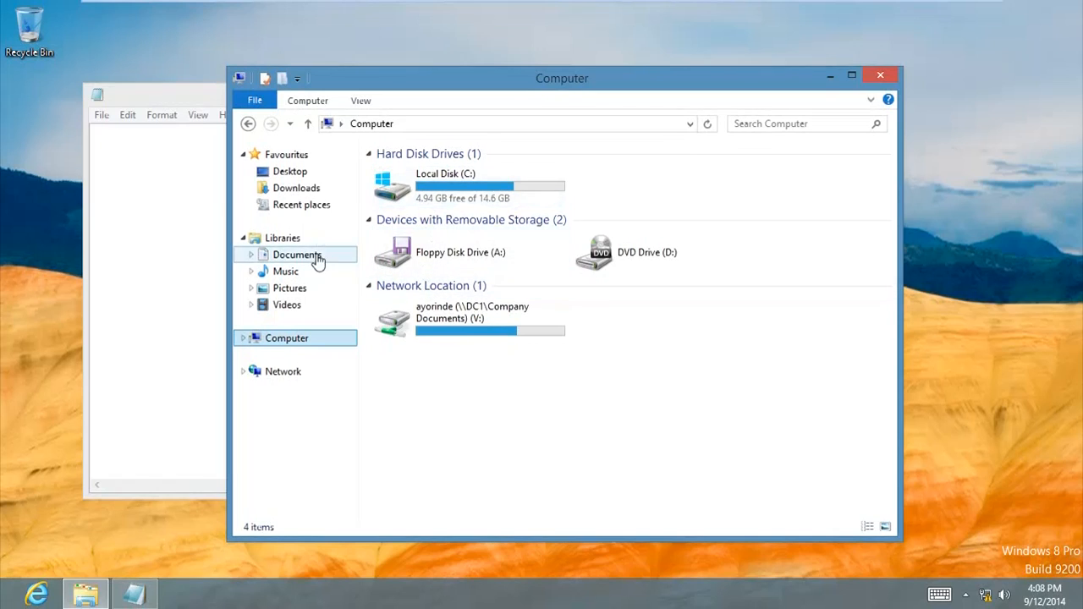
click(315, 257)
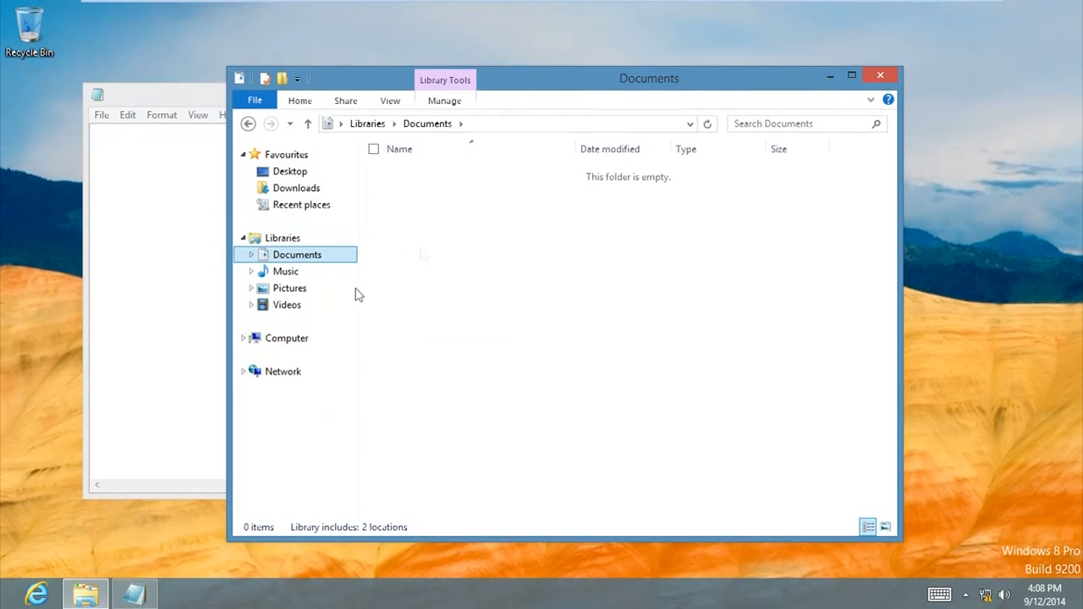
click(286, 339)
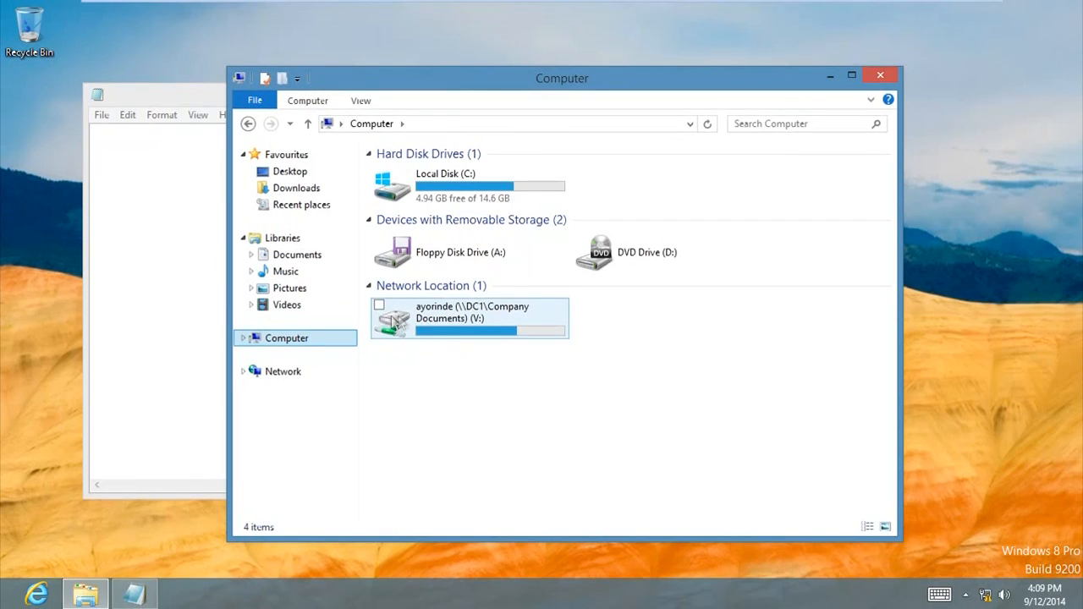
mouse_move(396, 321)
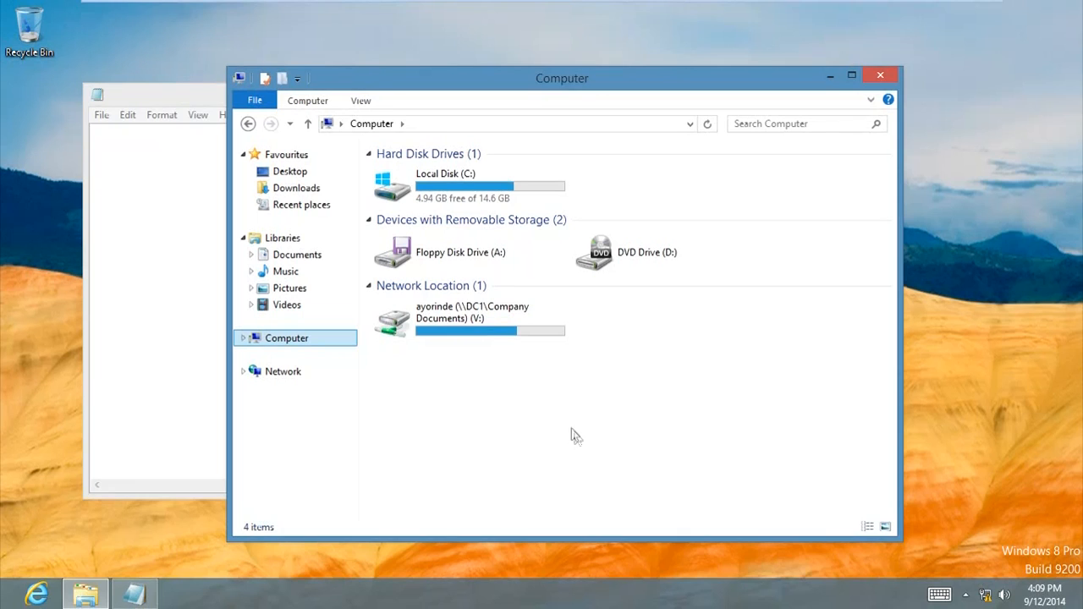
mouse_move(550, 327)
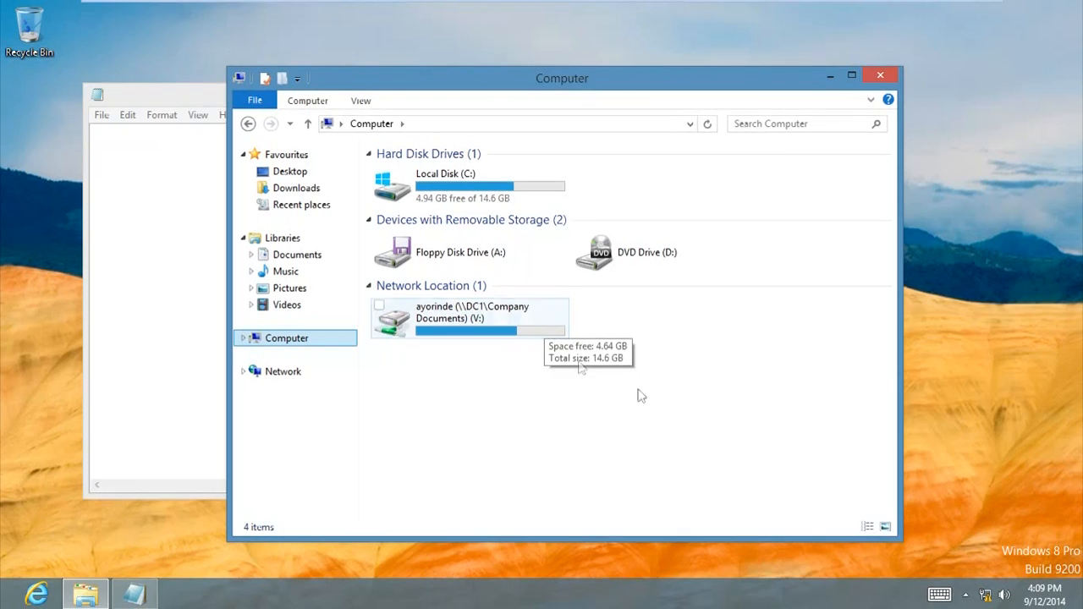
click(193, 201)
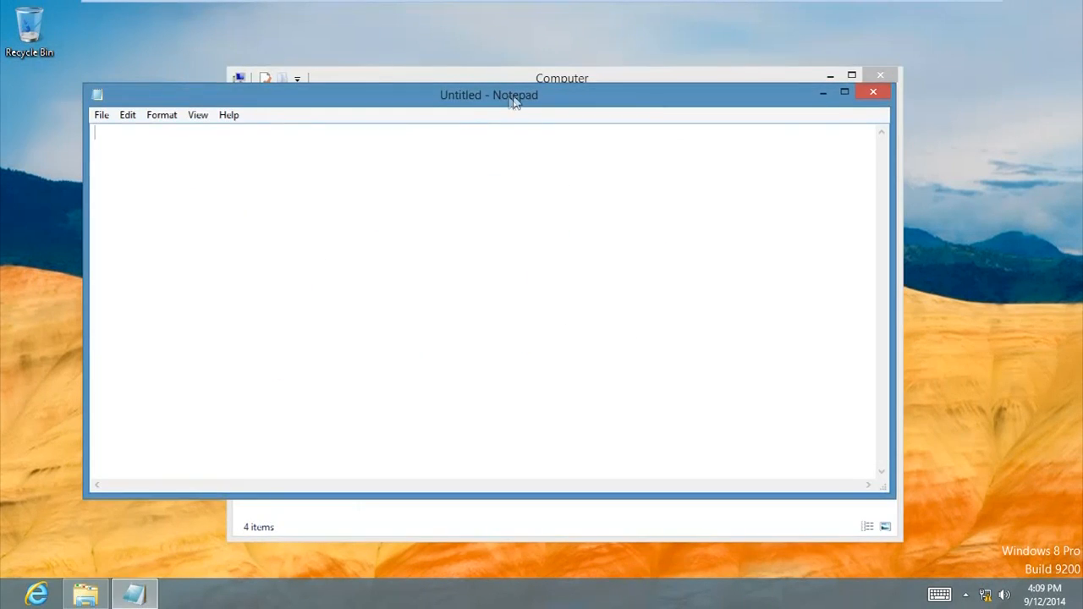
click(865, 93)
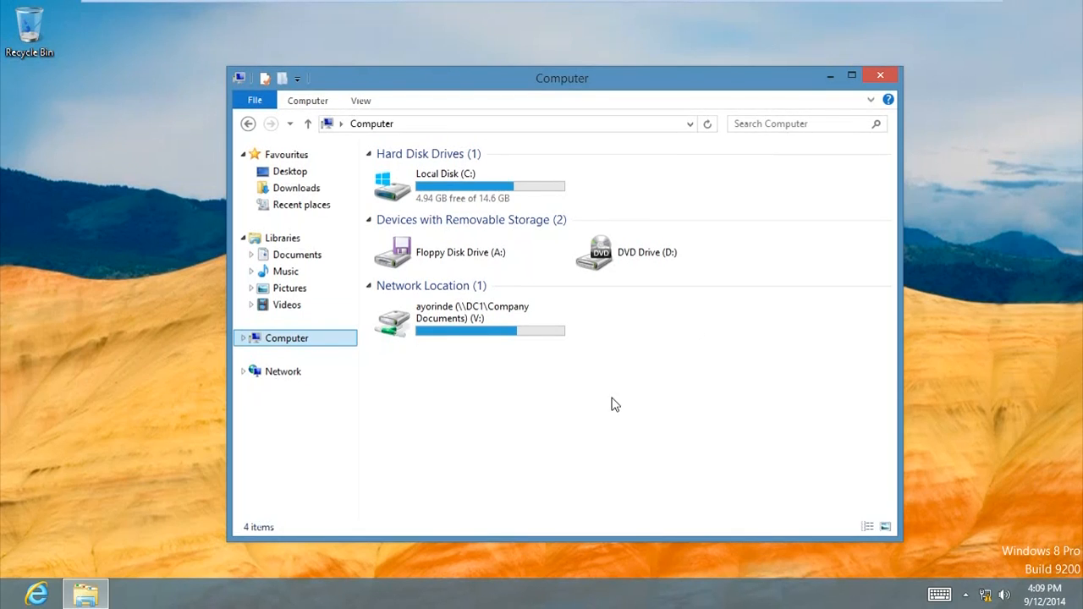
drag(549, 79, 497, 91)
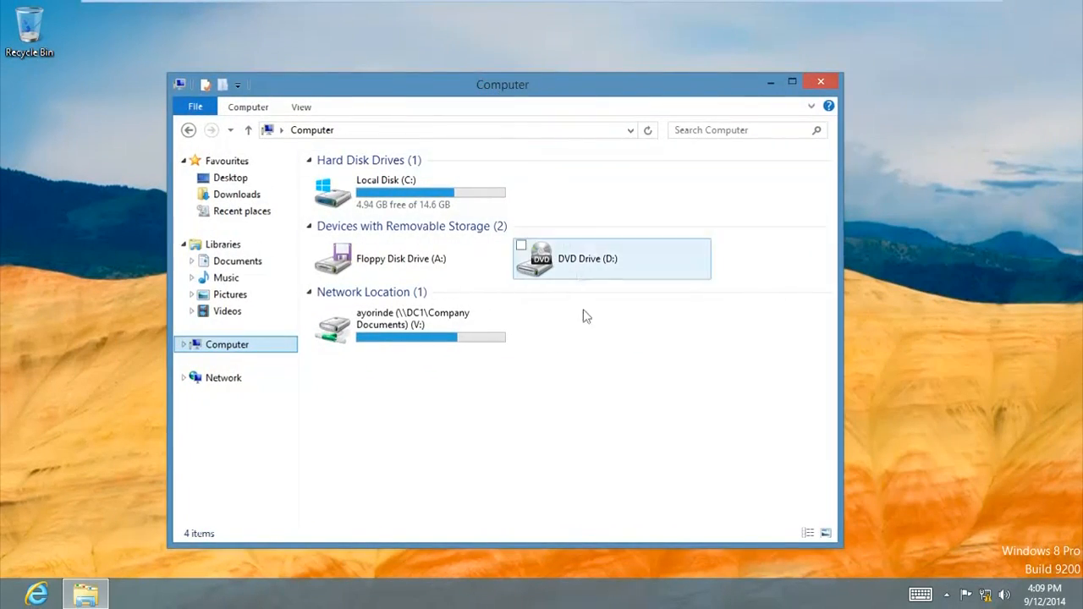
Launch Manage from Computer's context menu and enter the Administrator user name and password at UAC
right_click(198, 348)
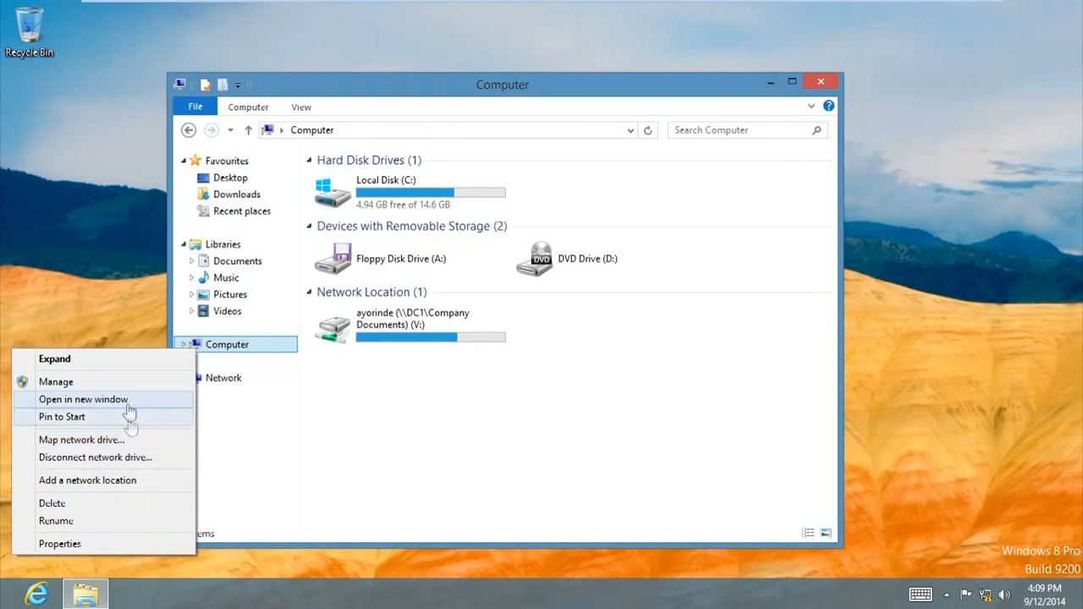
click(56, 382)
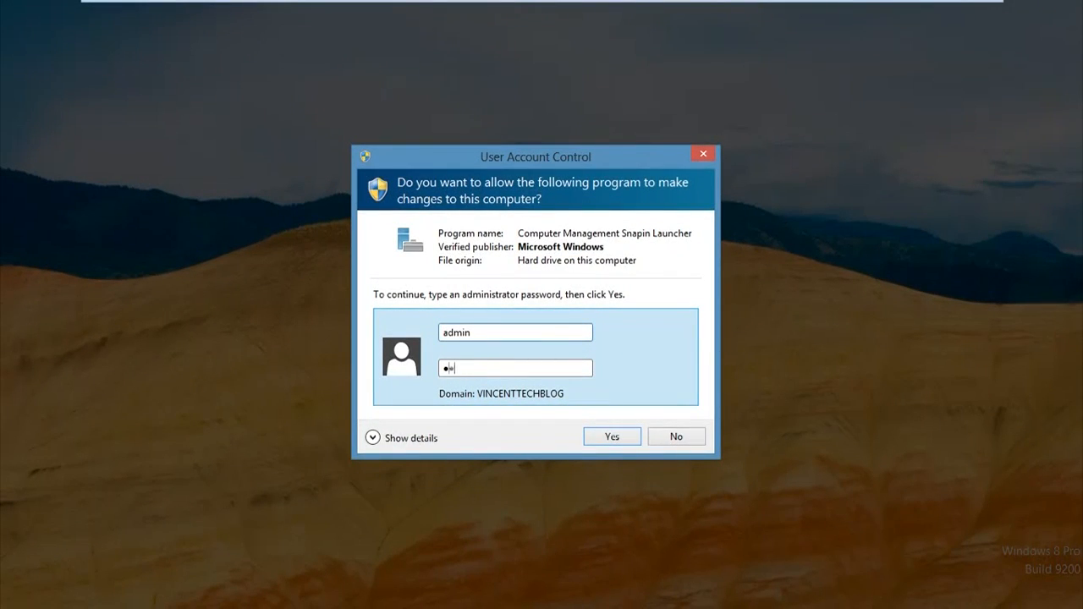
click(517, 329)
text(istrator)
key(Tab)
text(•)
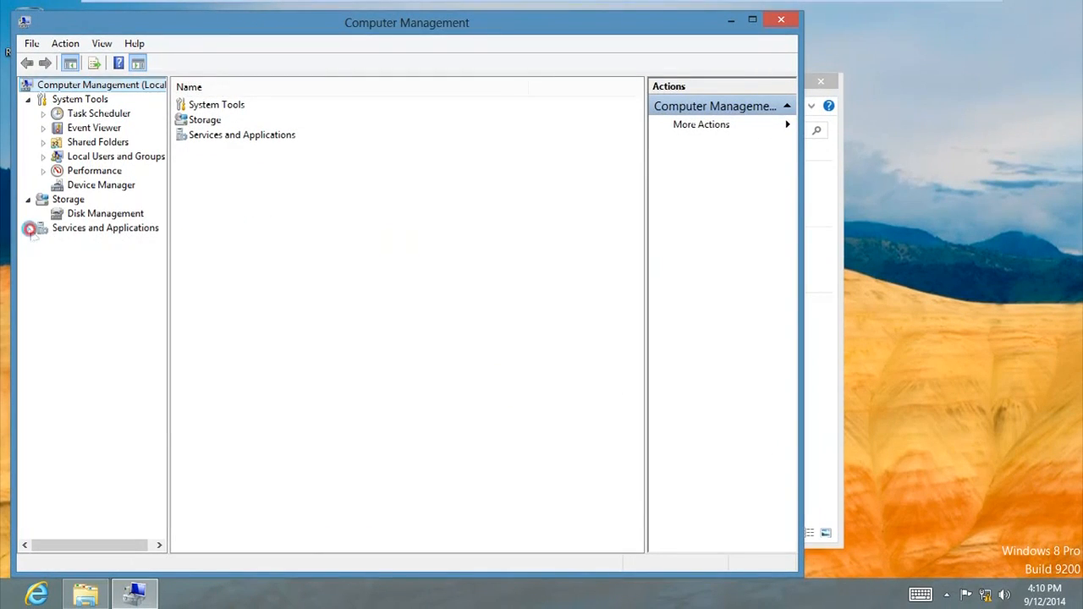
List the Windows services and glance at the Background Intelligent Transfer Service properties
click(29, 228)
click(78, 243)
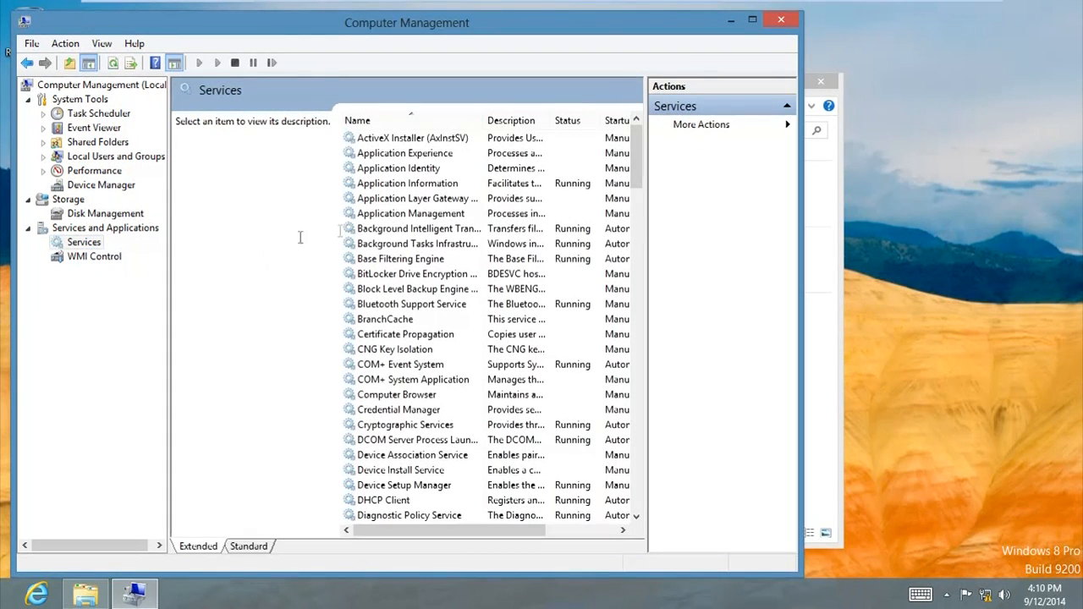
click(361, 234)
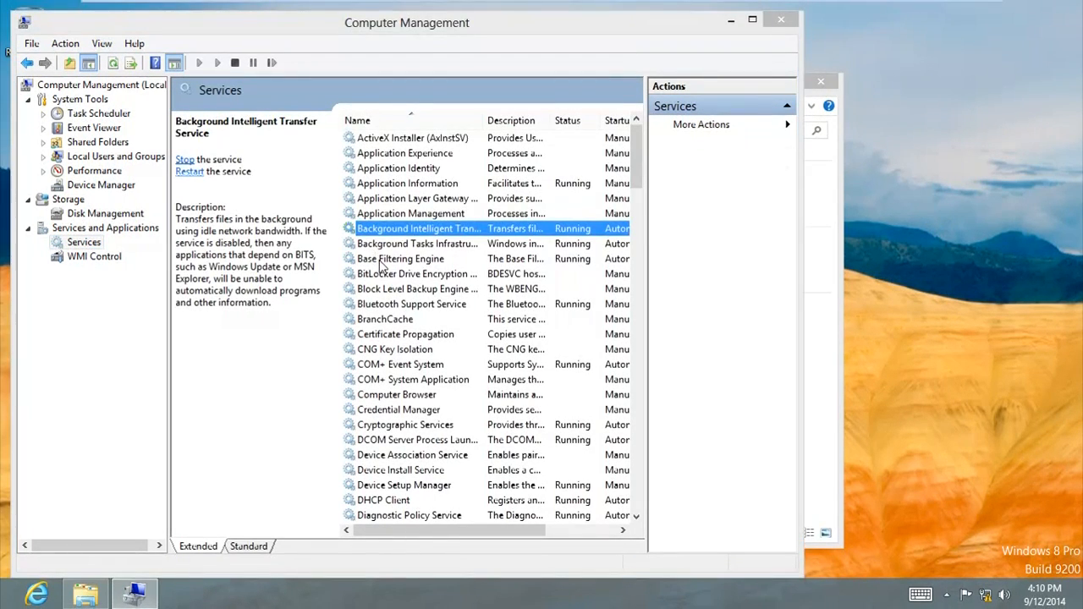
click(560, 116)
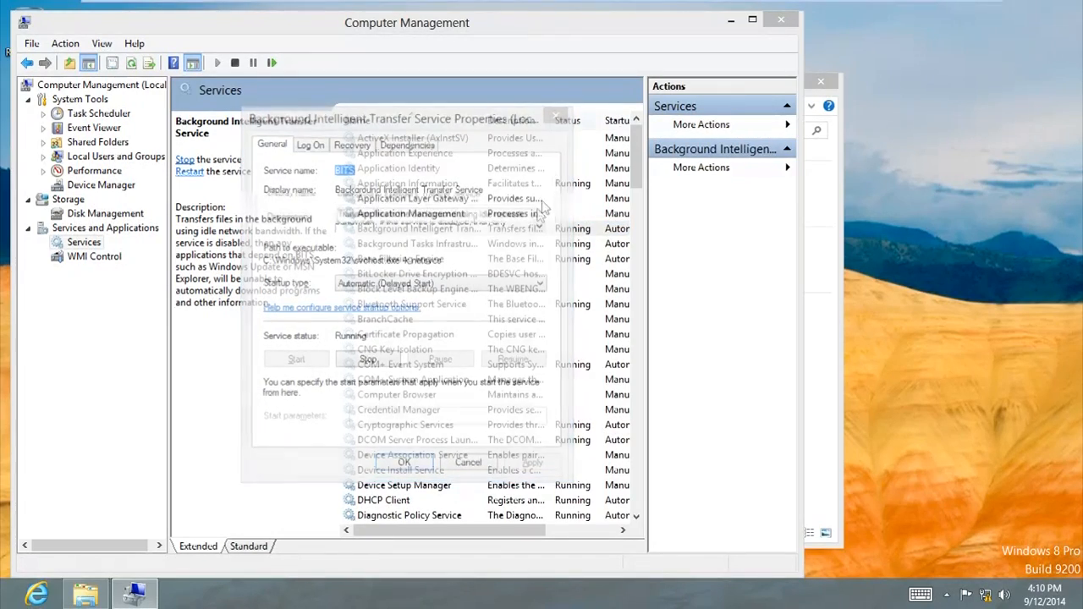
Review the stopped, Manual-start Offline Files service, then close its properties and Computer Management
click(471, 212)
key(o)
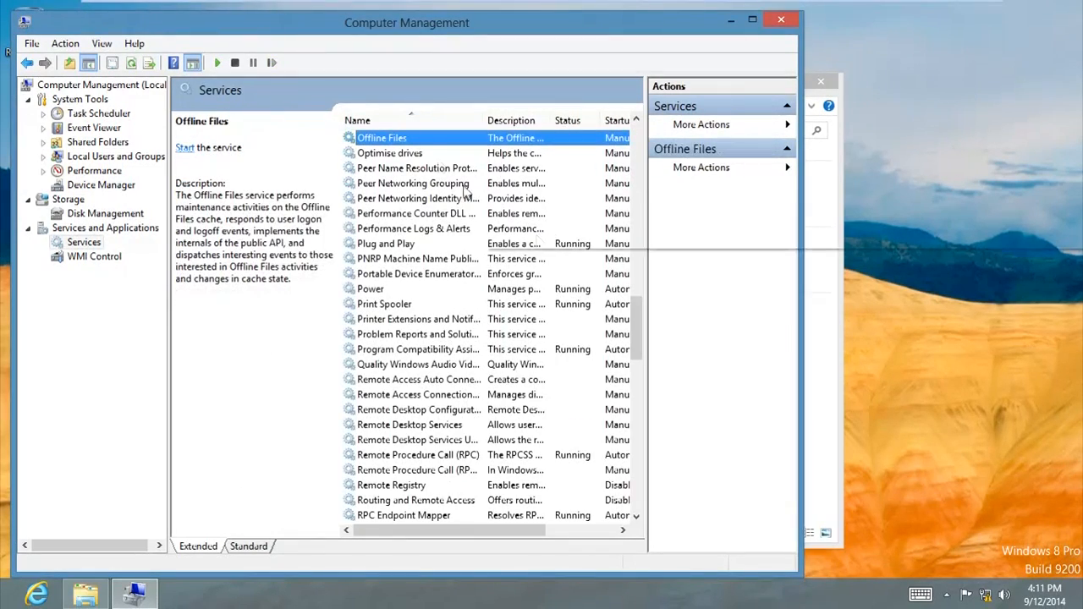
scroll(536, 258, up, 3)
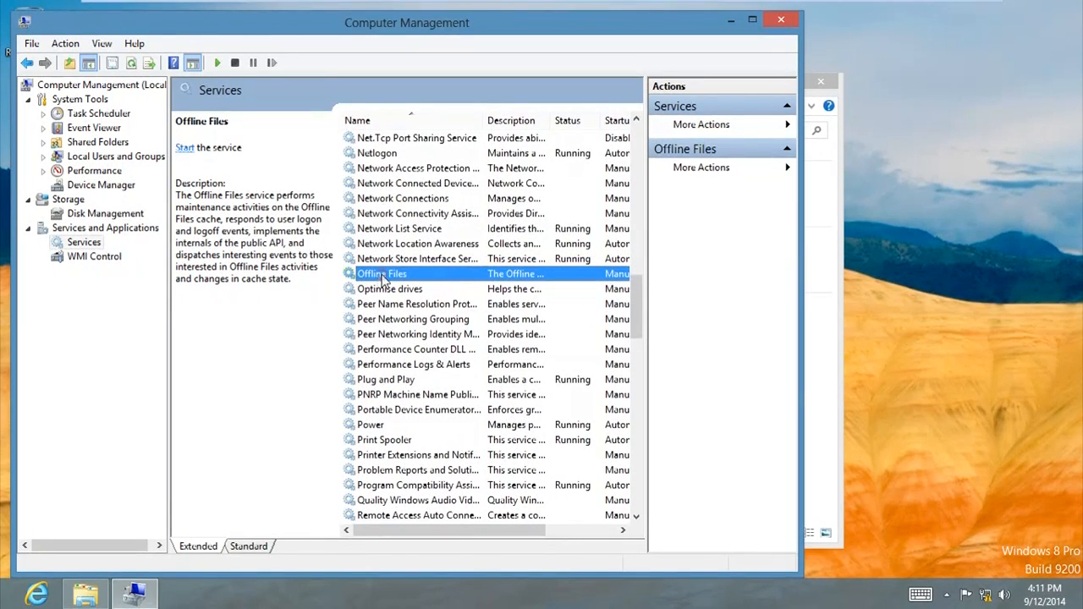
double_click(382, 275)
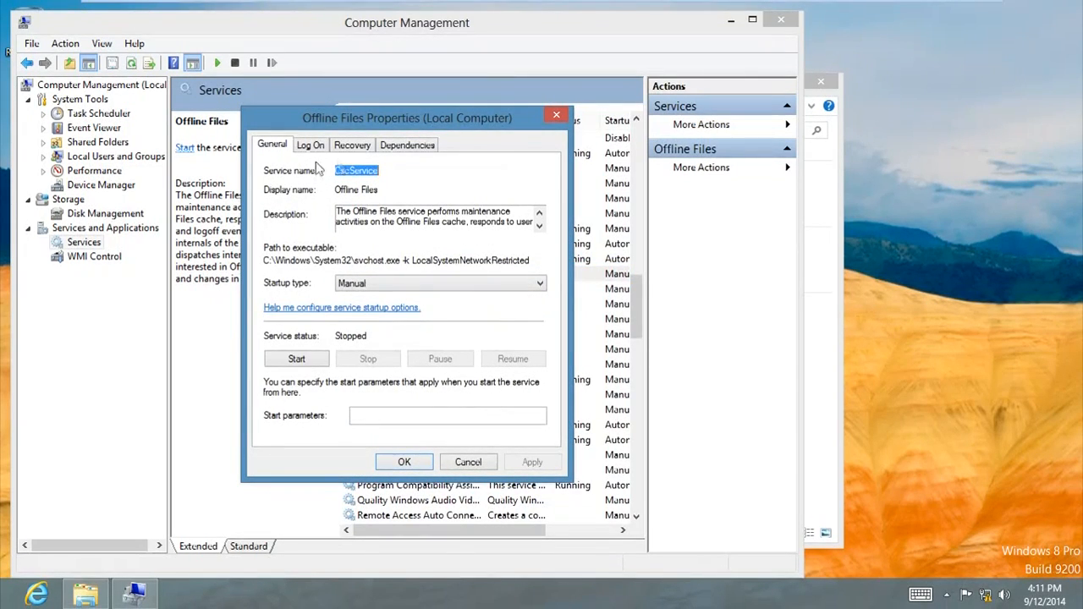
click(554, 118)
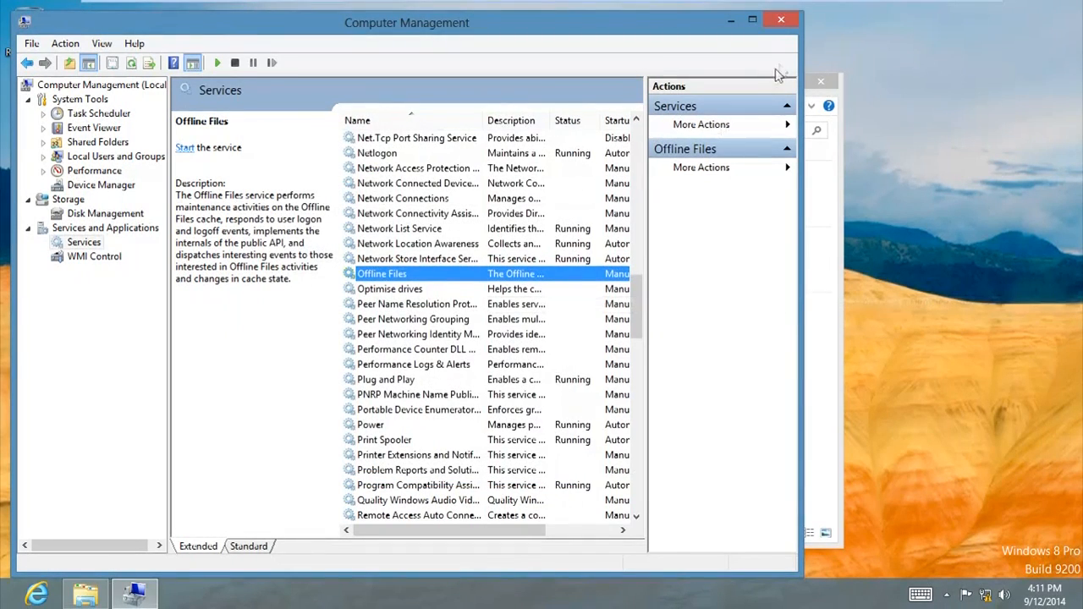
click(780, 19)
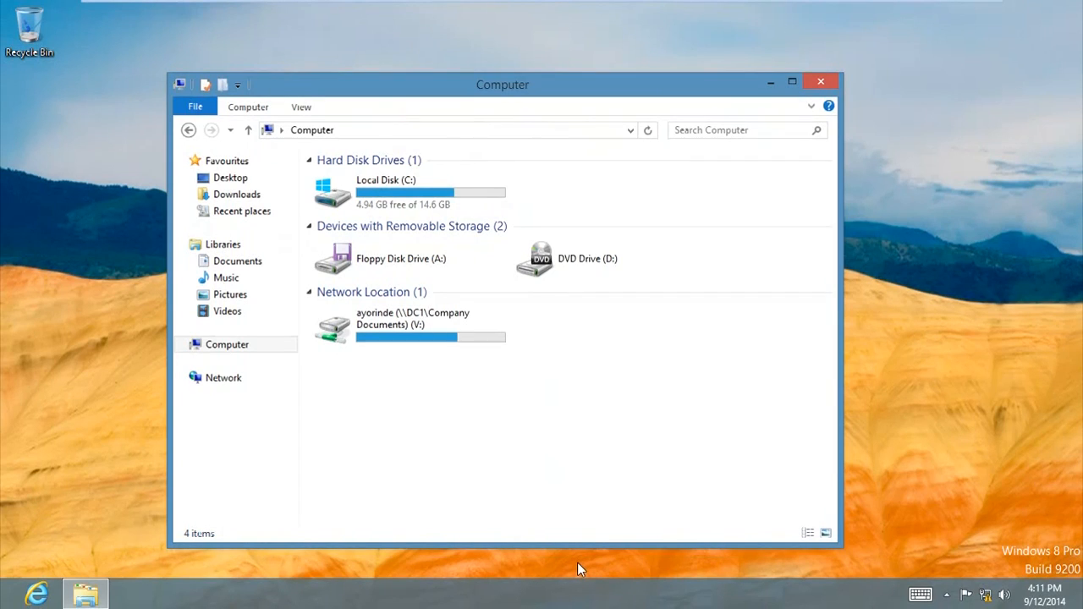
On the server, open Console1, review Cool Computers and Cool Users, and collapse Active Directory Users and Computers
click(126, 4)
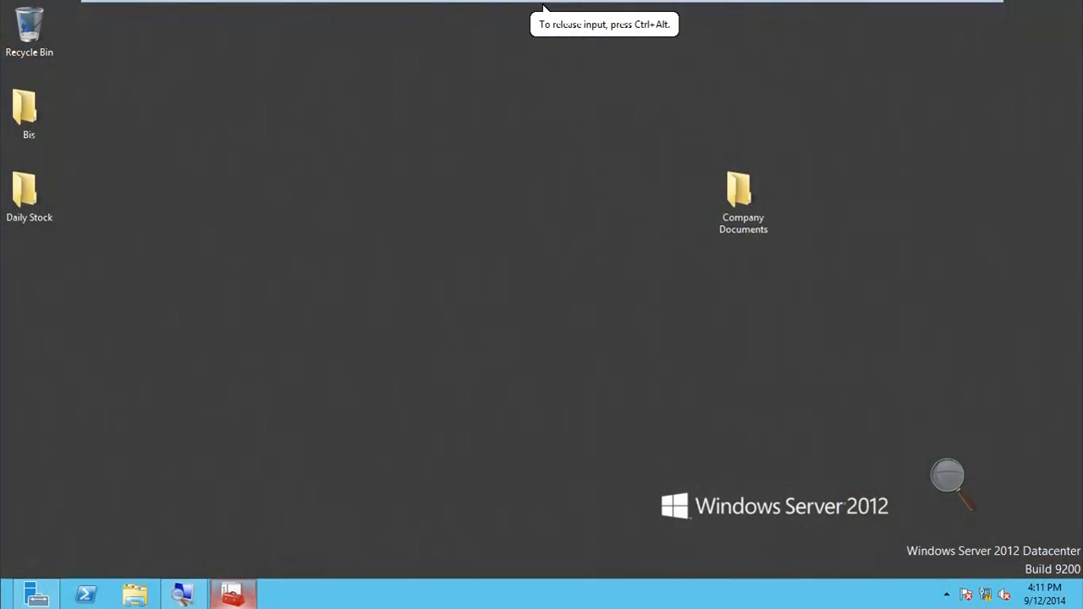
click(234, 596)
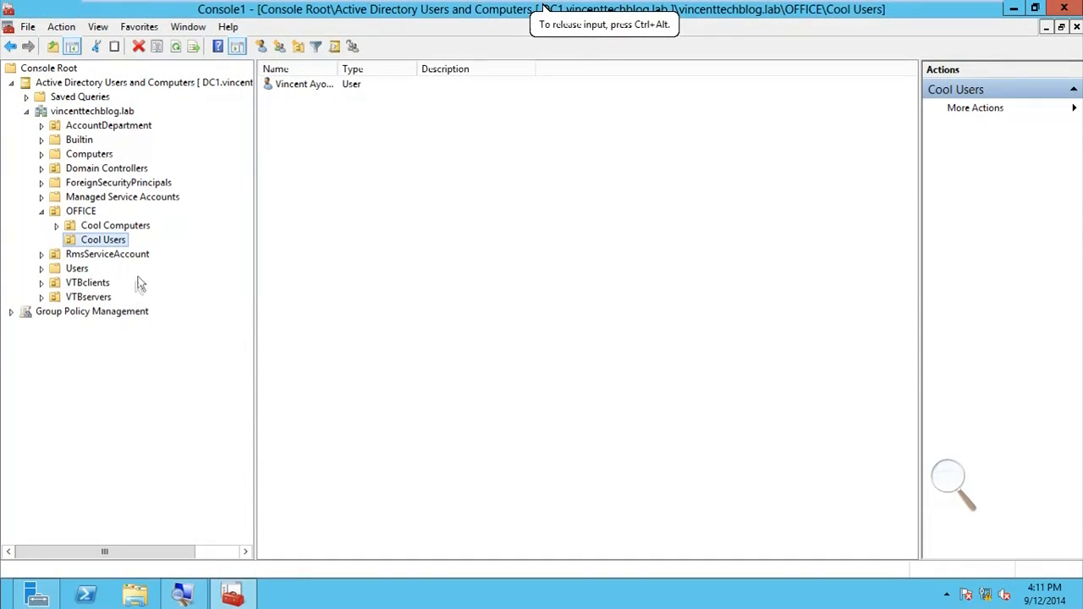
click(108, 227)
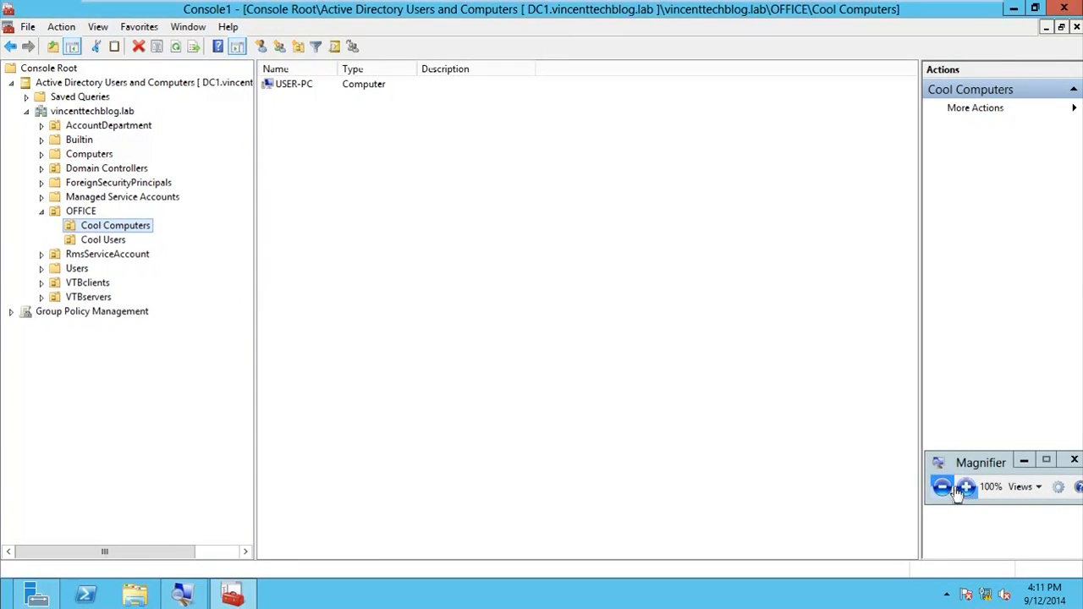
click(965, 488)
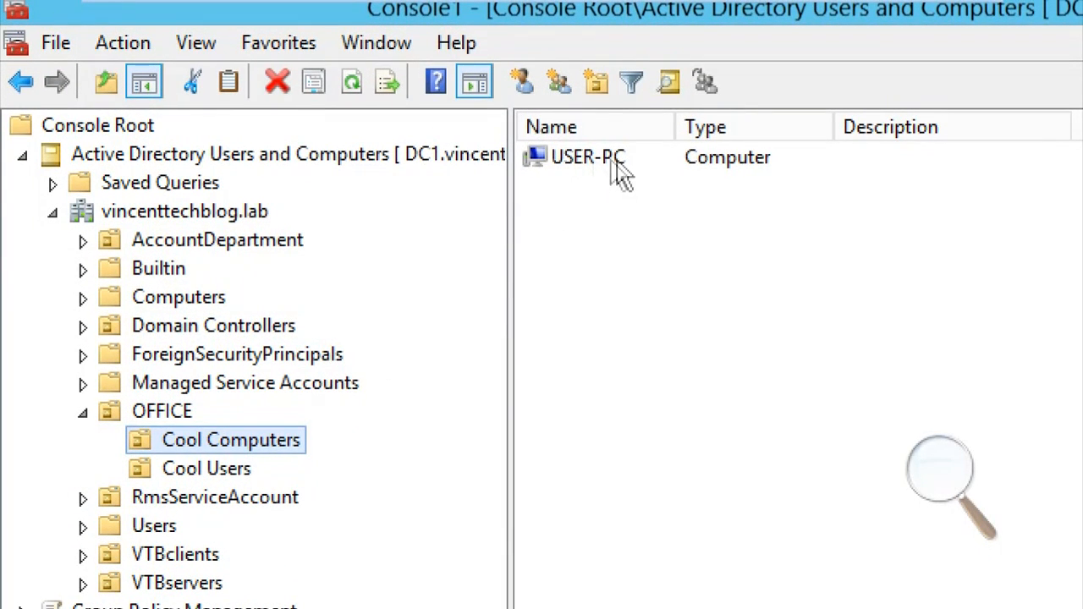
click(226, 462)
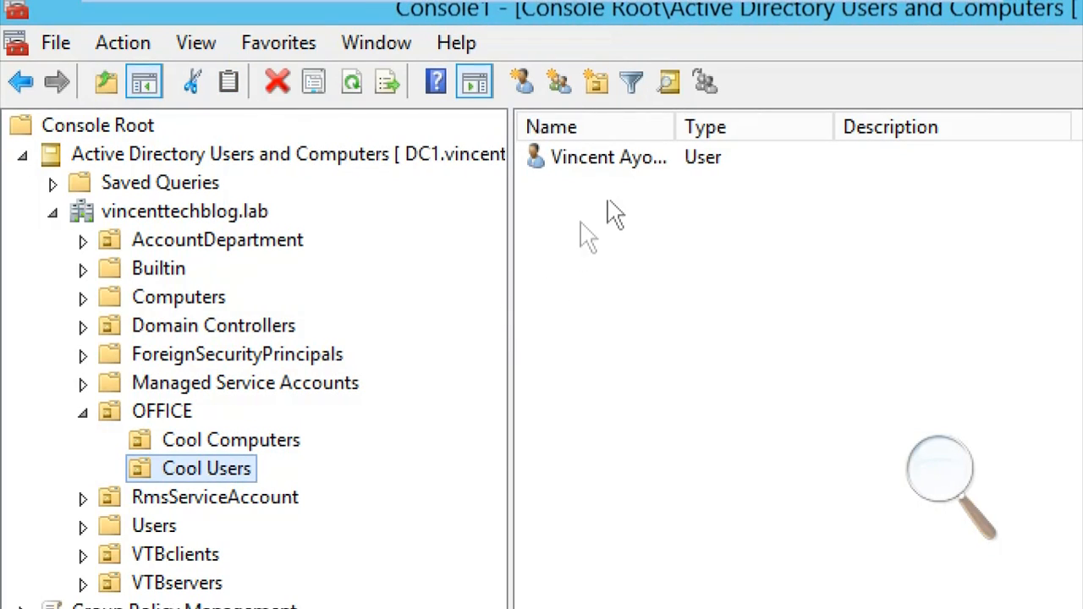
drag(674, 126, 805, 126)
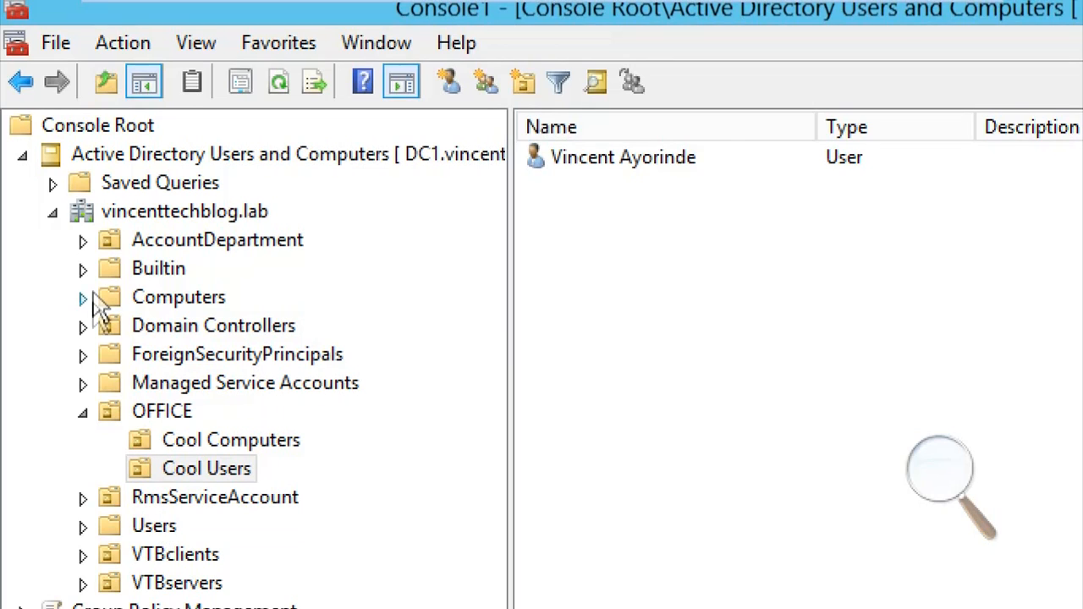
click(23, 155)
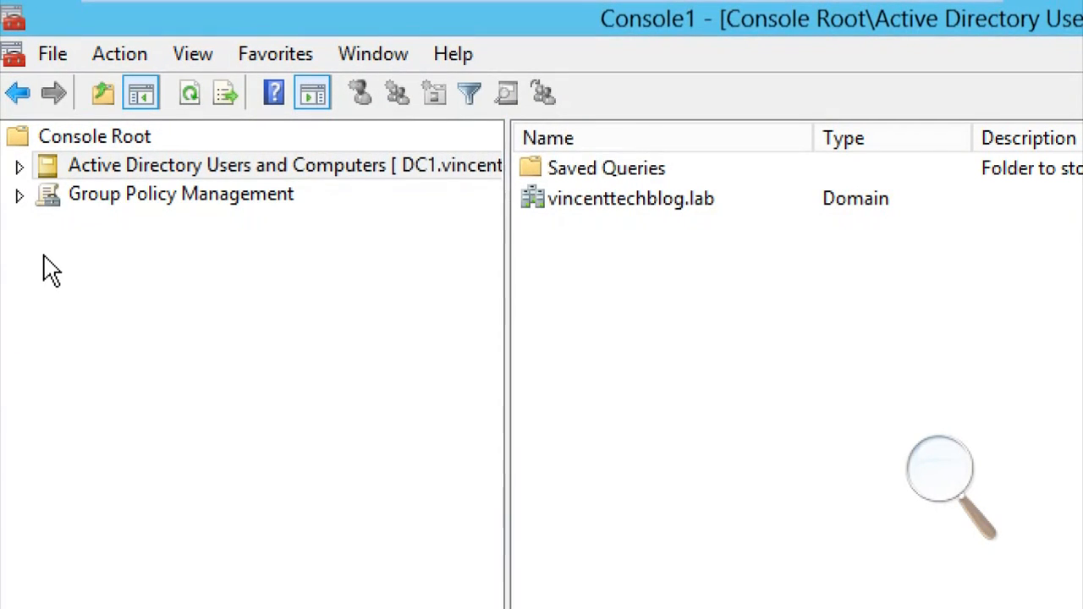
Expand Group Policy Management > Forest > Domains > vincenttechblog.lab and select the OFFICE OU
click(20, 197)
click(20, 198)
click(18, 195)
click(49, 225)
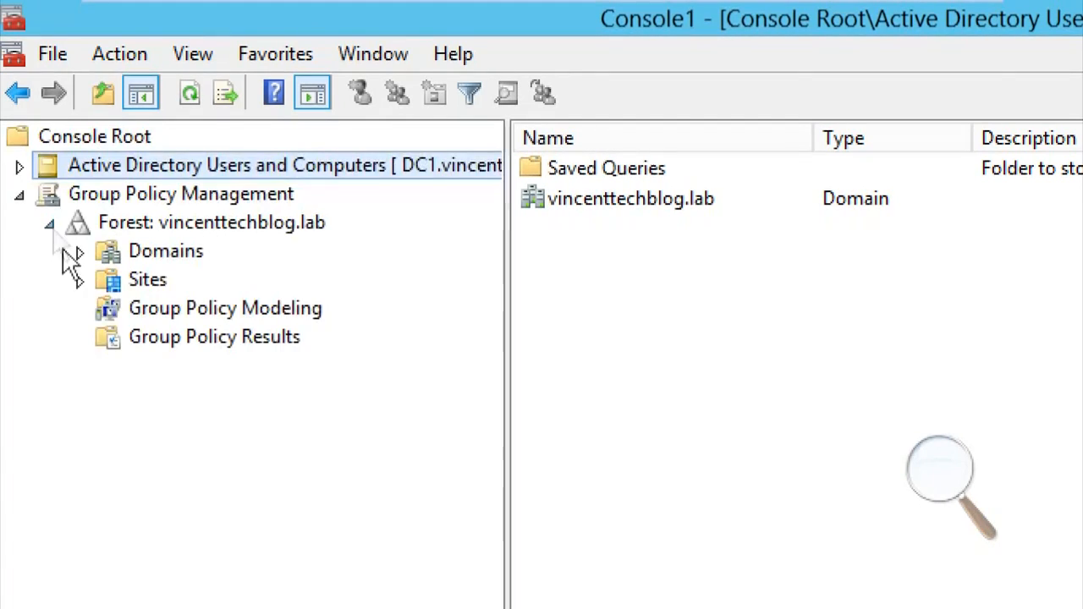
click(78, 252)
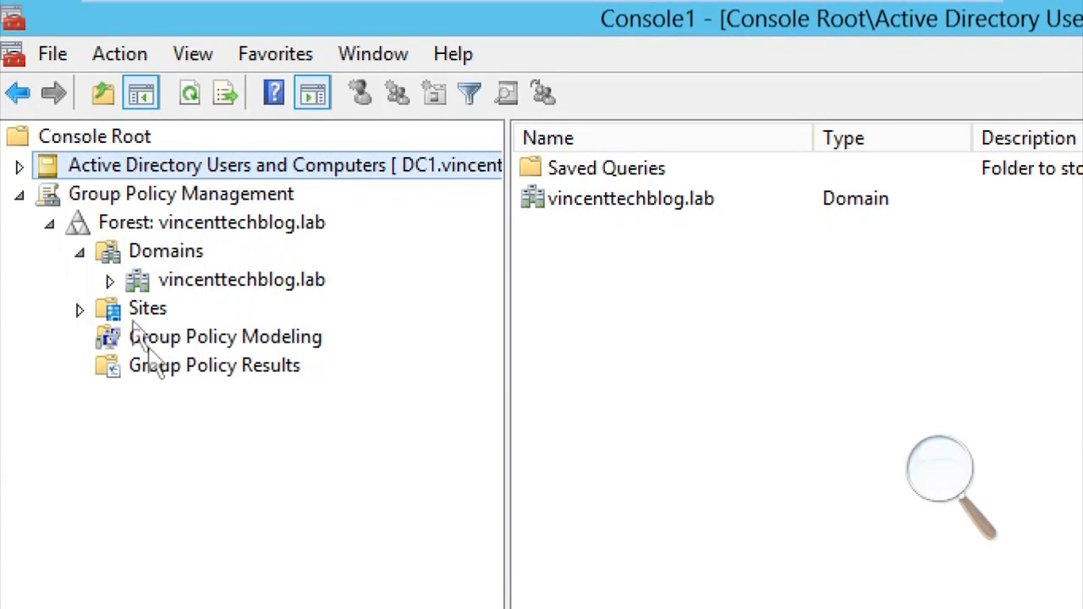
click(109, 281)
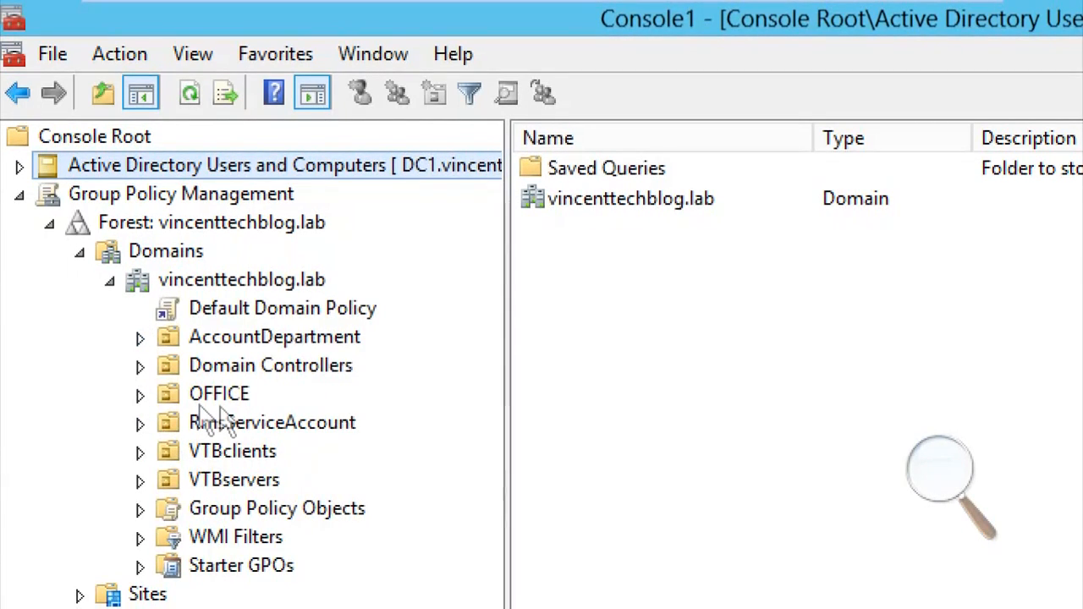
click(142, 395)
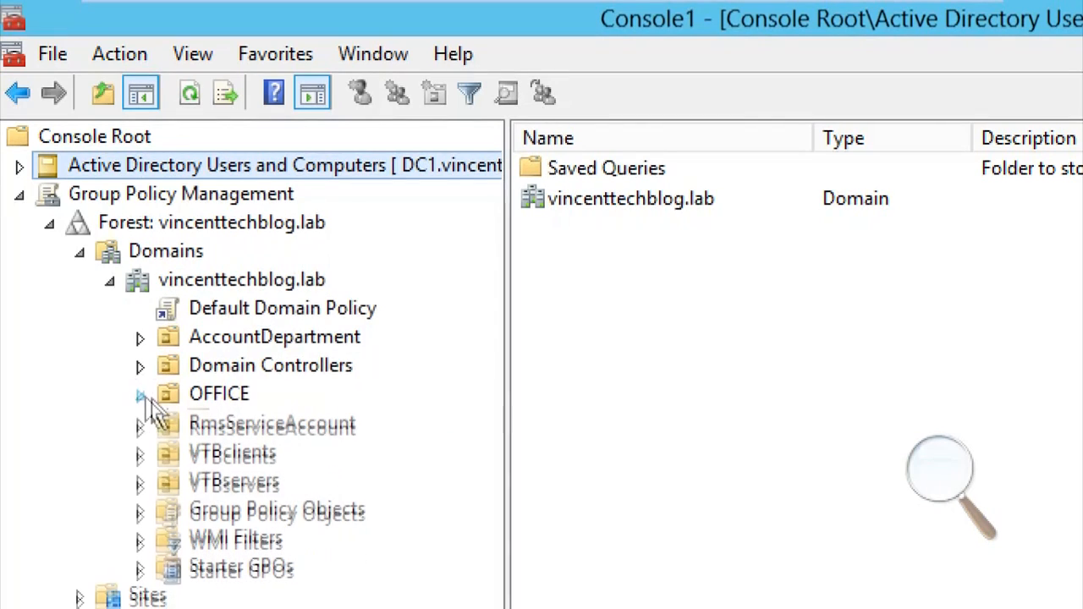
click(141, 396)
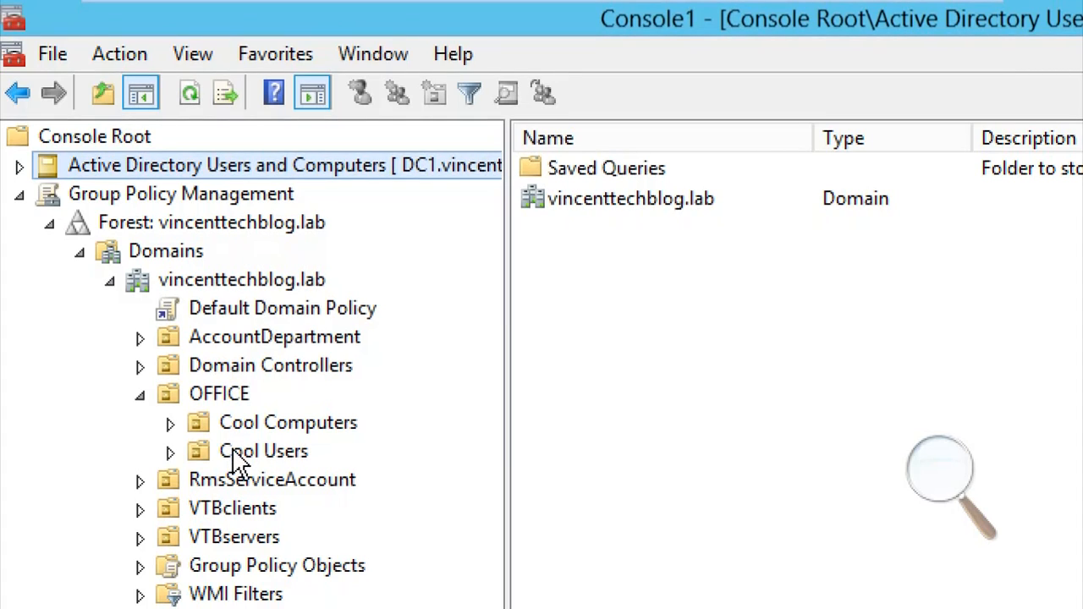
Try creating a GPO linked to OFFICE named 'Folder Redirection Policy', hitting a duplicate-name warning
right_click(229, 405)
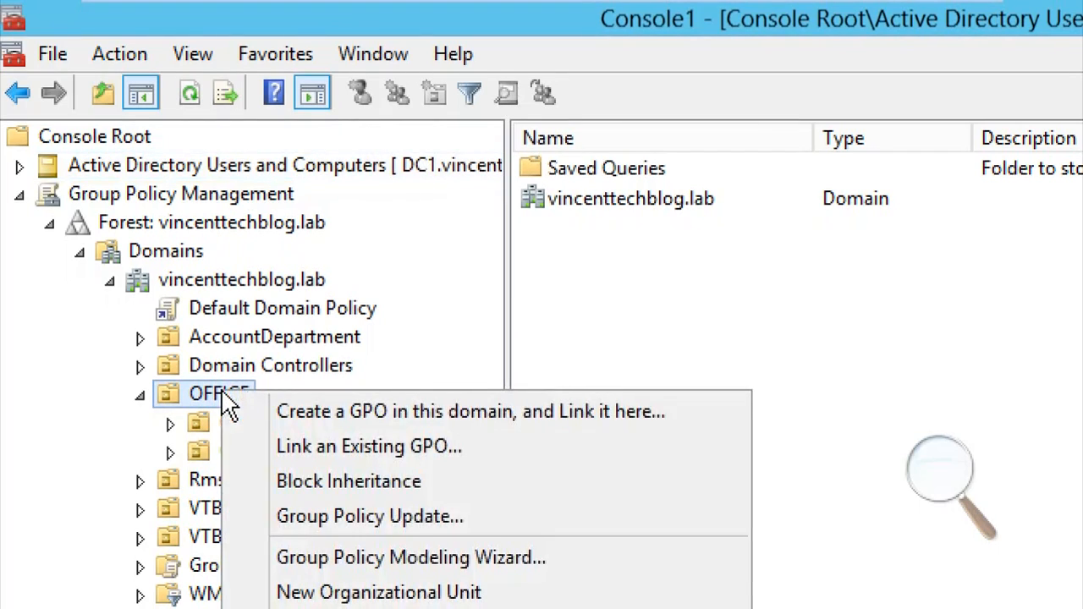
click(277, 413)
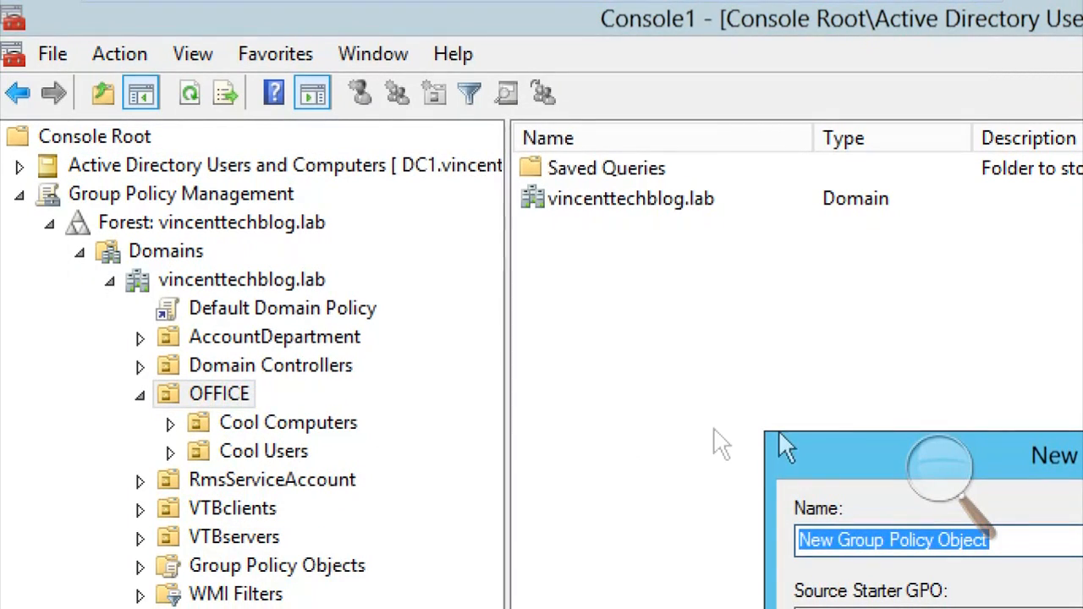
drag(798, 449, 284, 222)
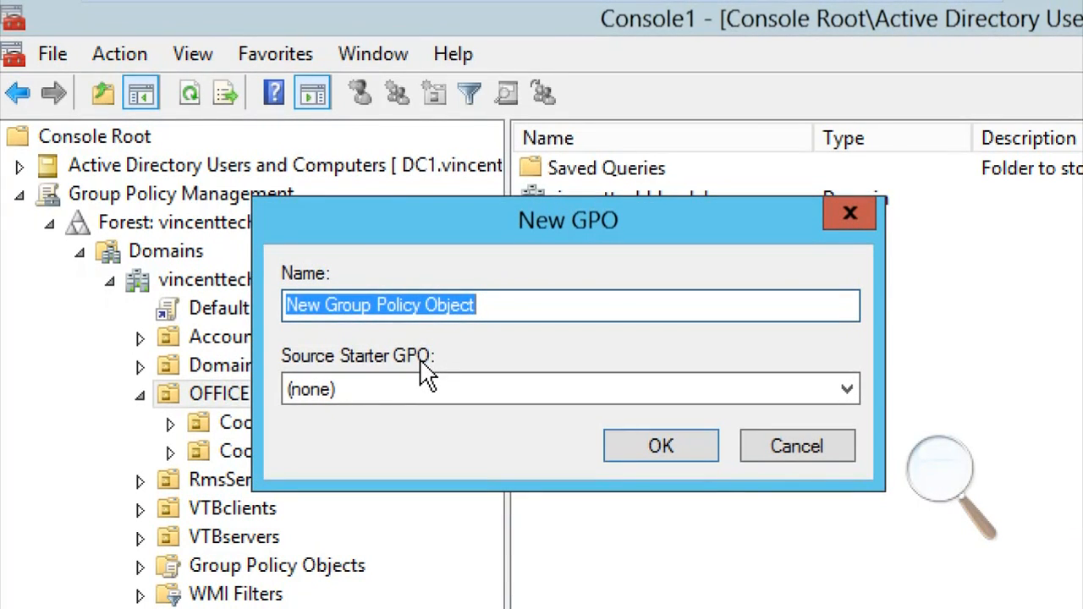
text(Fo)
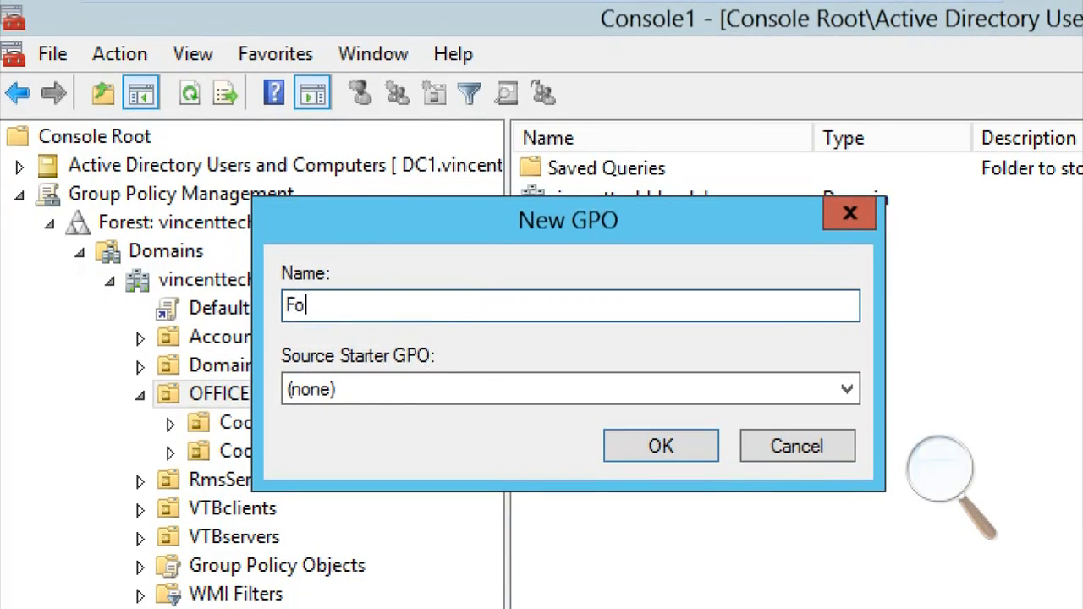
text(l)
text(se)
key(BackSpace)
key(BackSpace)
text(der Re)
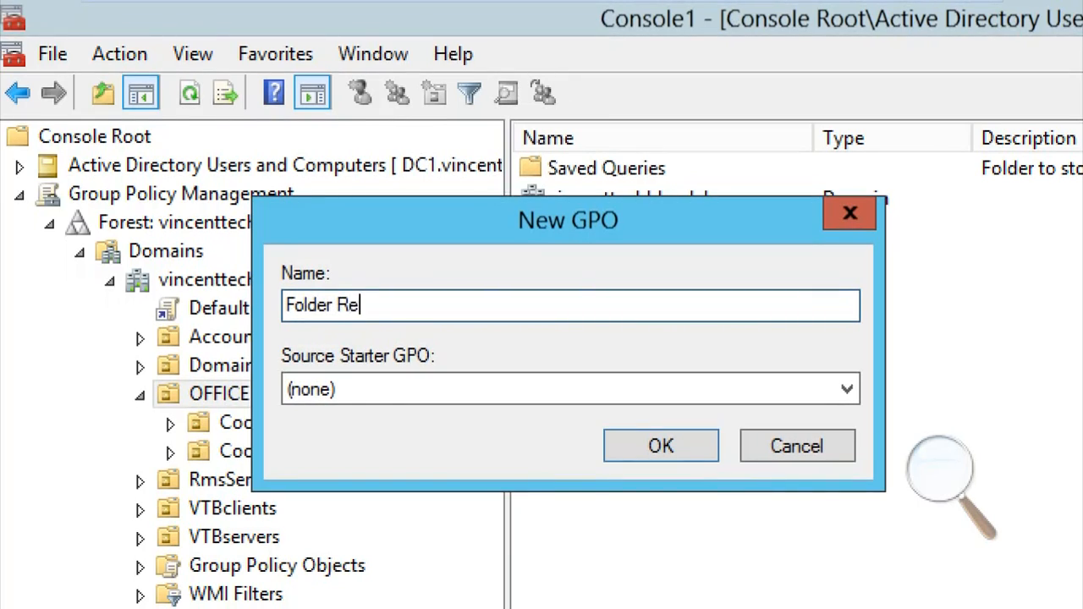
text(direction Policy)
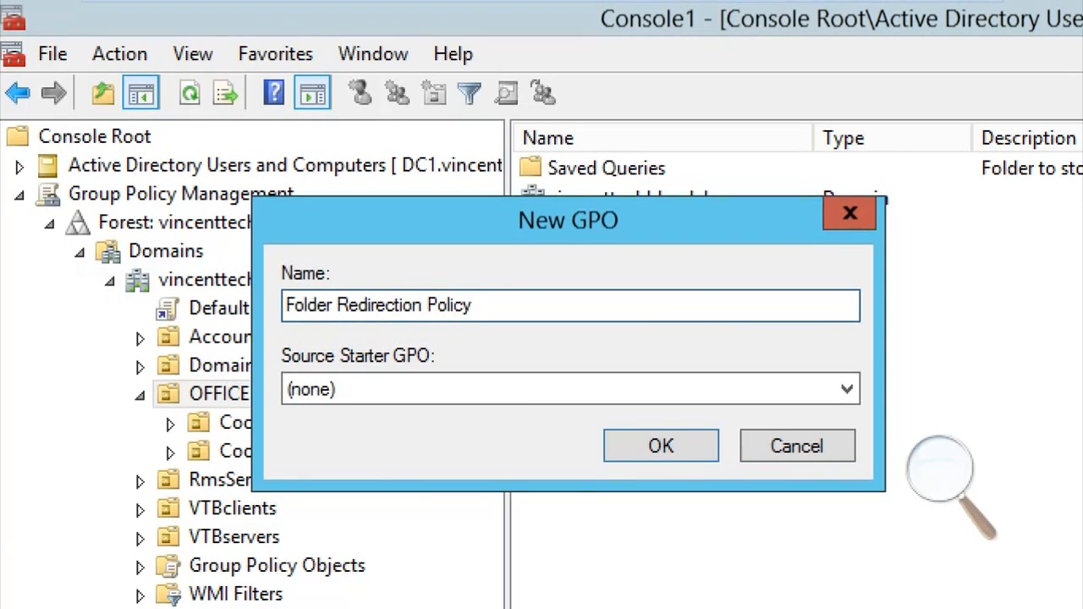
click(609, 450)
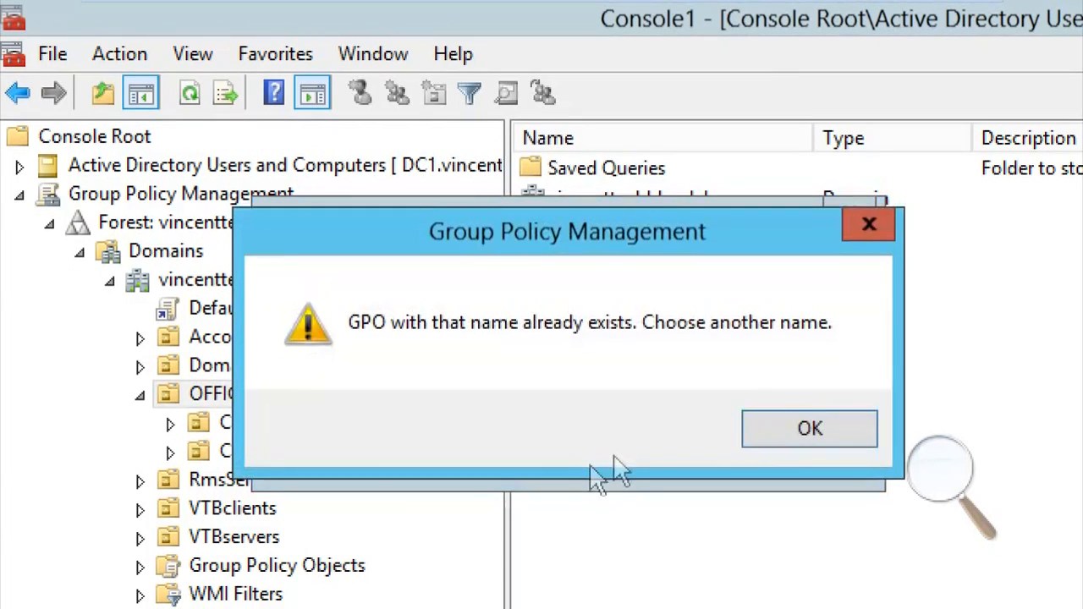
click(761, 429)
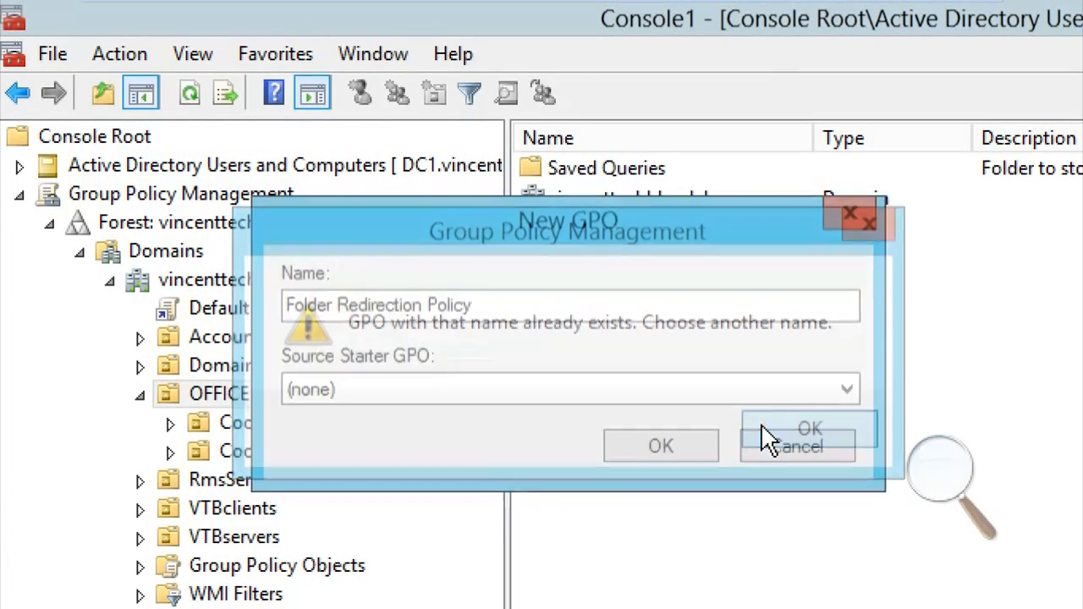
Rename it 'Folder Redirection New Policy' and create the linked GPO
click(481, 306)
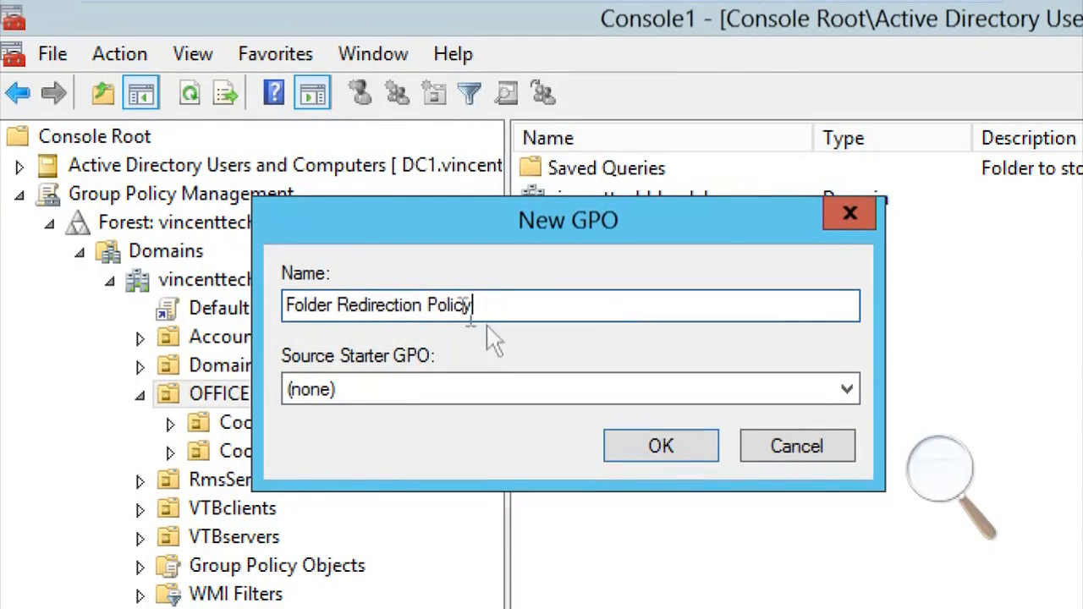
click(425, 305)
text(NEW)
key(BackSpace)
key(BackSpace)
text(ew)
click(612, 443)
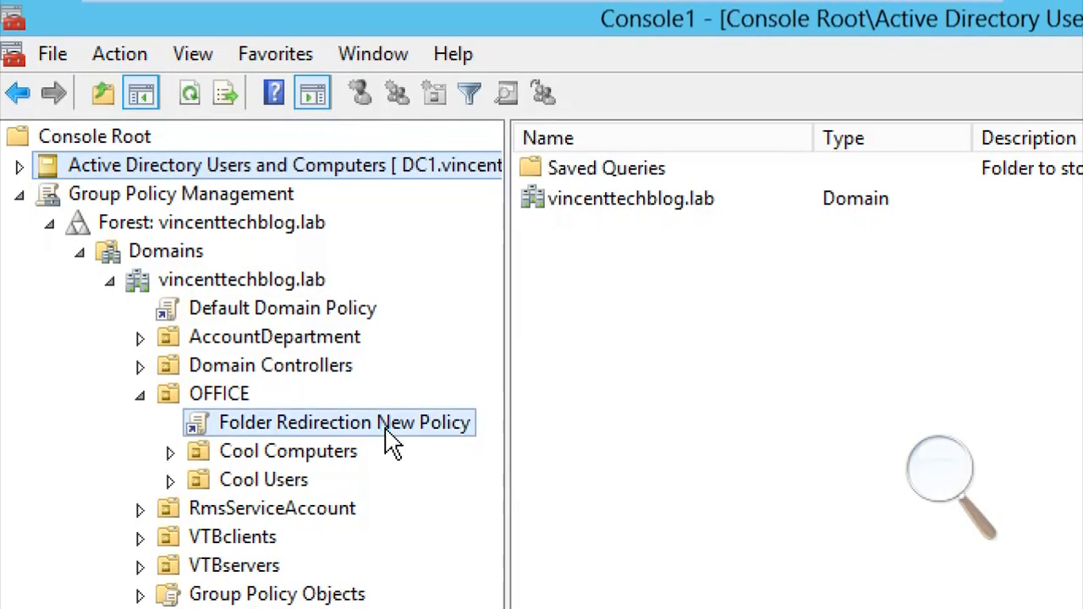
right_click(386, 435)
Edit the new GPO and browse Computer Configuration > Administrative Templates > Network > Offline Files in Standard view
click(412, 455)
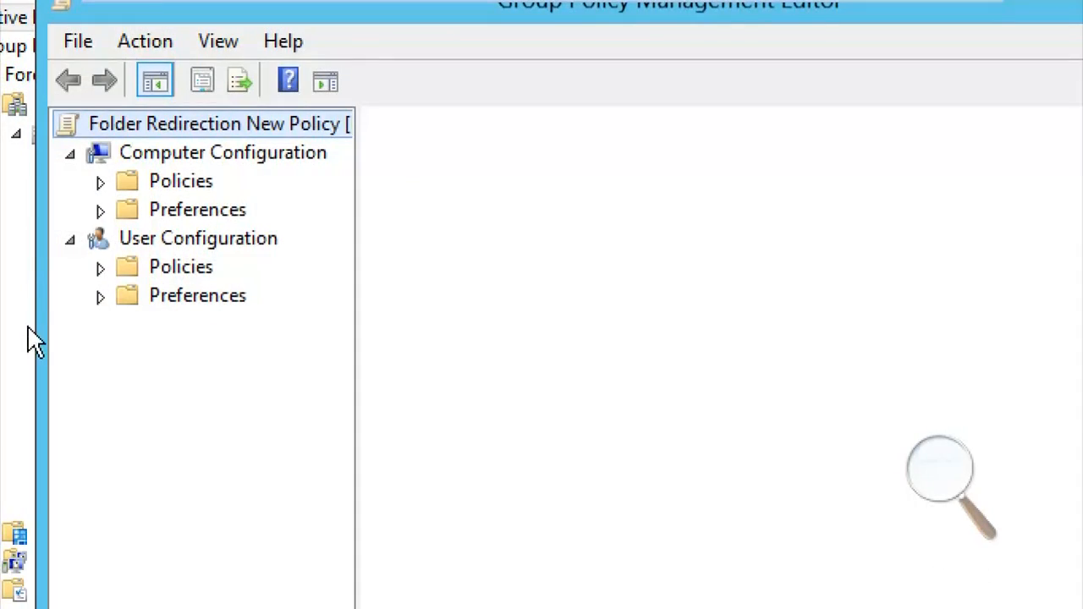
click(99, 181)
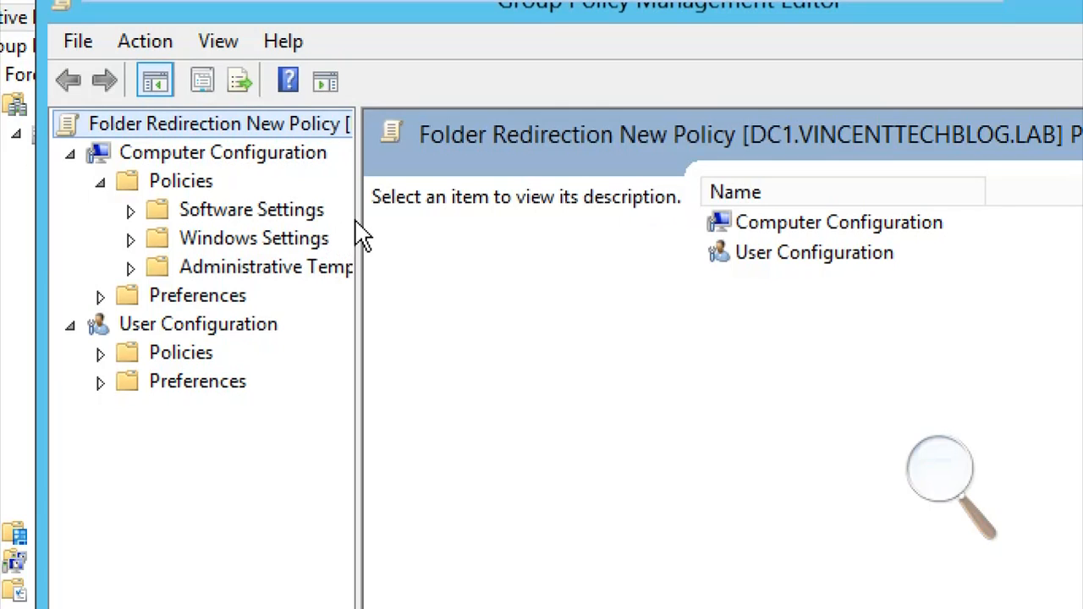
drag(355, 220, 597, 223)
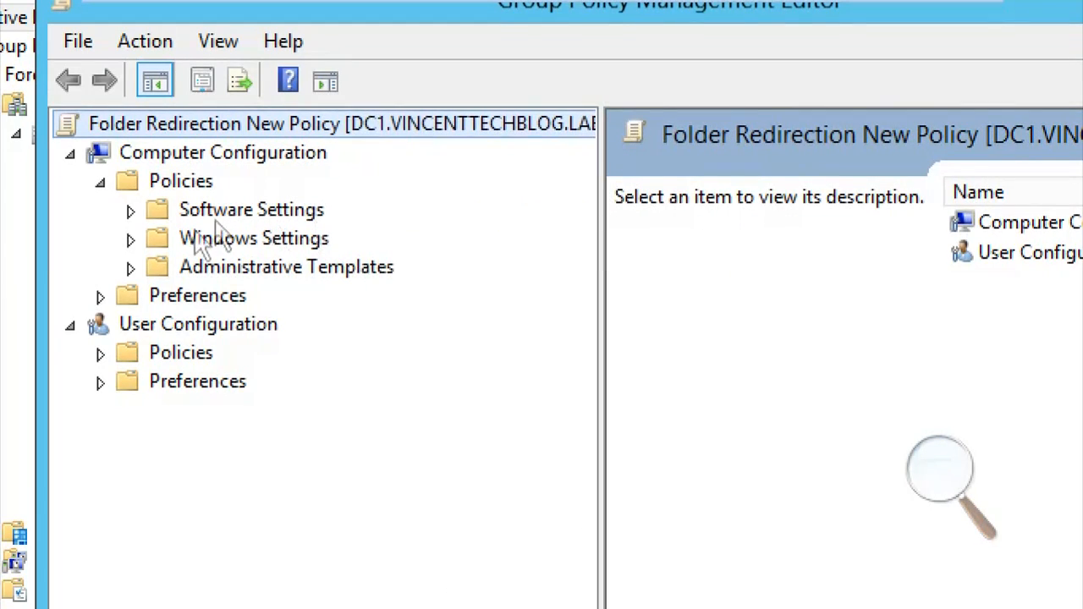
click(132, 267)
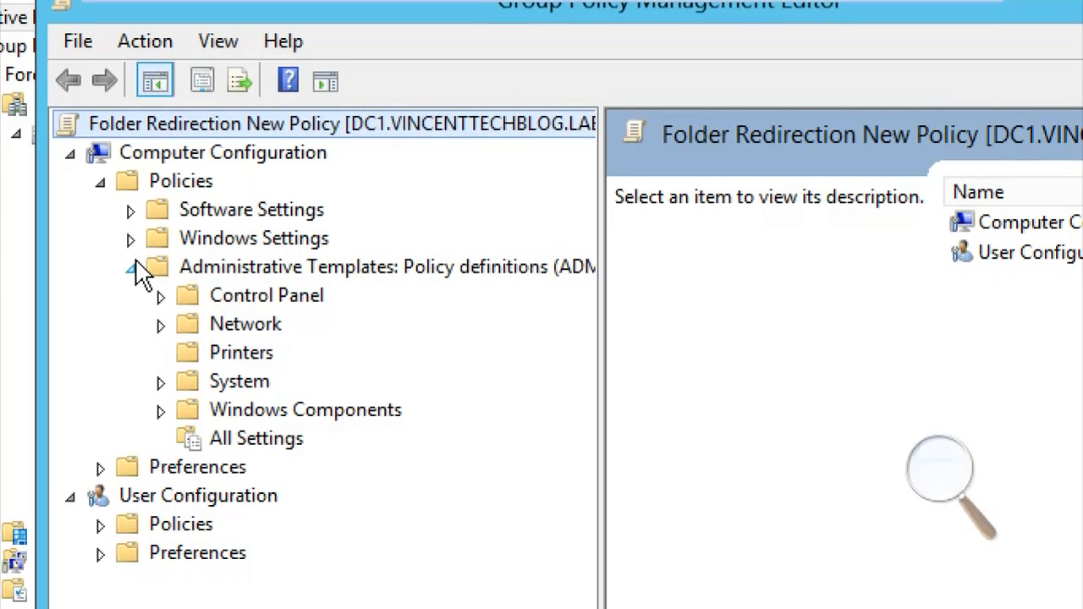
click(160, 325)
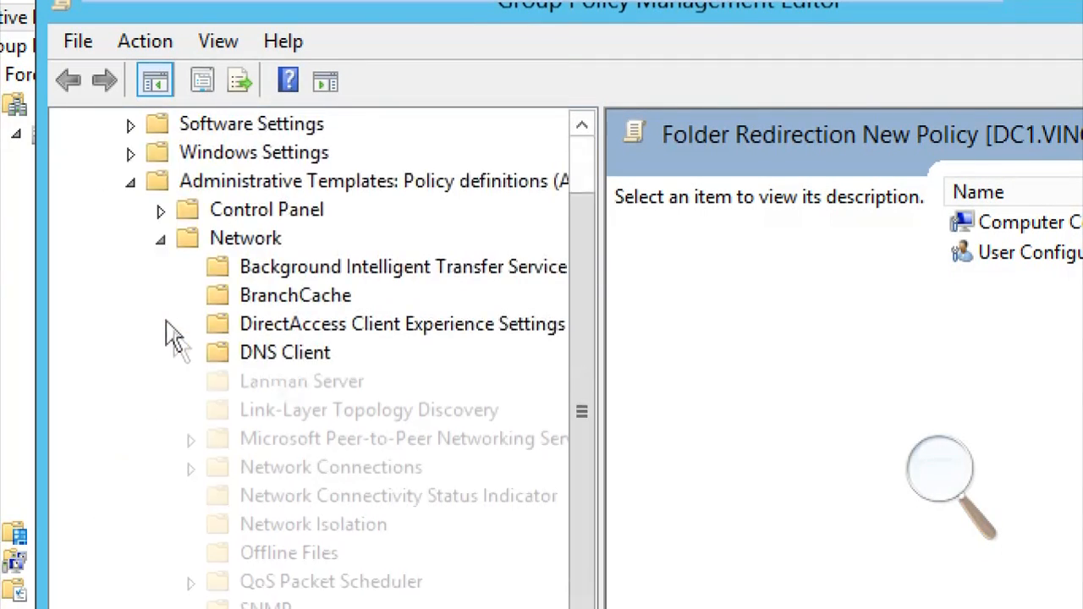
drag(578, 292, 576, 350)
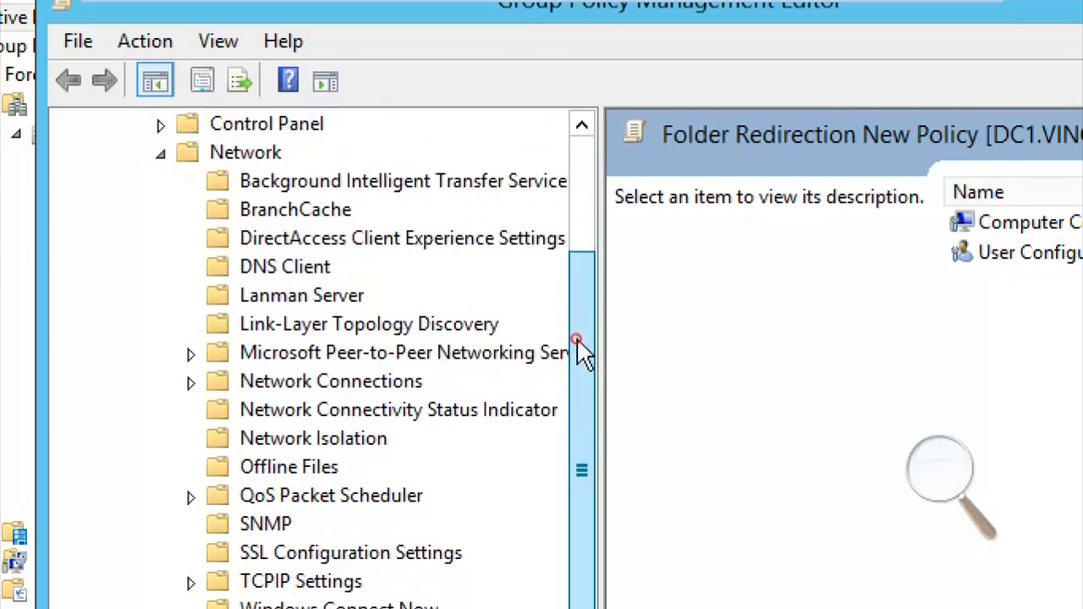
click(329, 465)
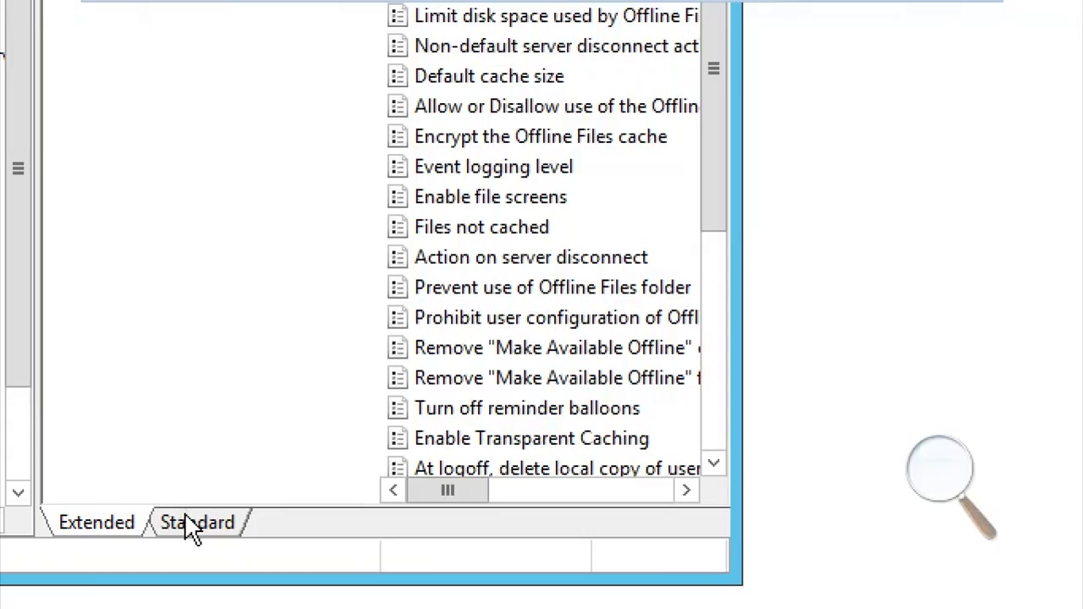
click(190, 520)
click(934, 472)
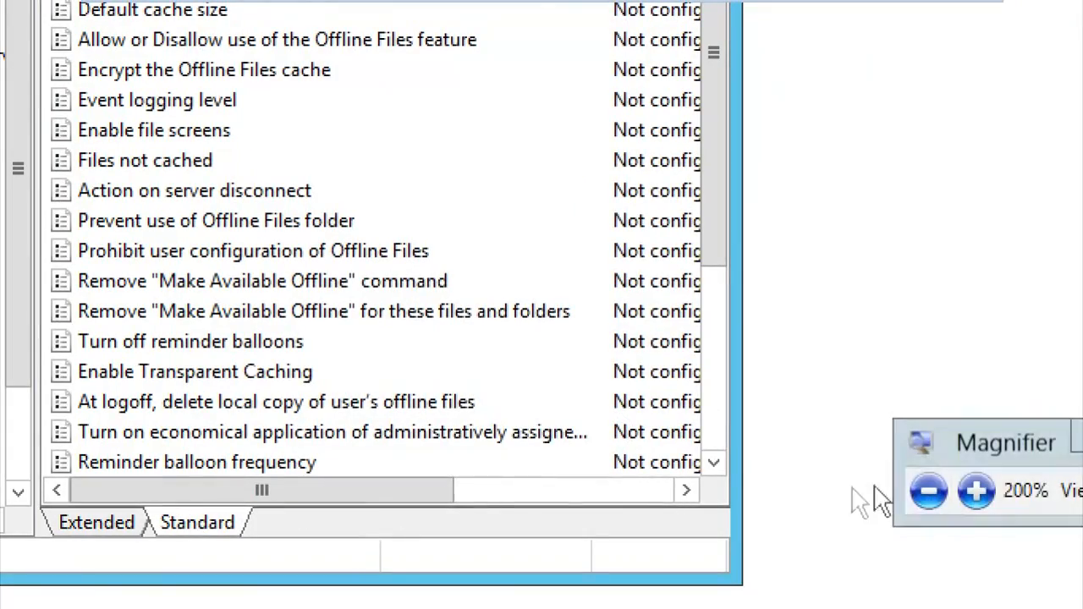
click(916, 493)
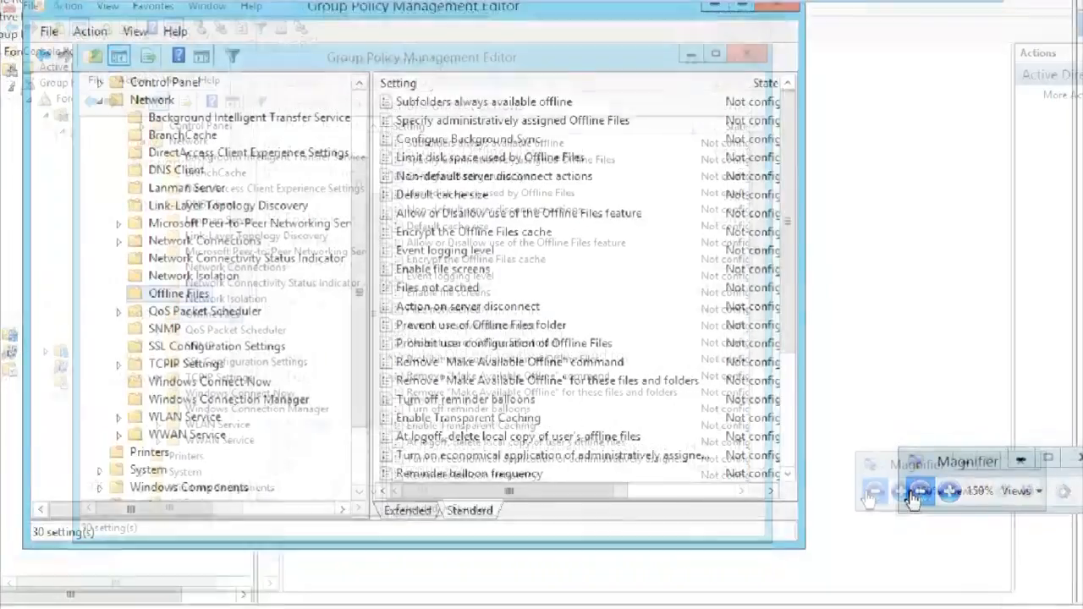
Set 'Allow or Disallow use of the Offline Files feature' to Disabled and confirm with OK
click(918, 492)
drag(700, 285, 895, 285)
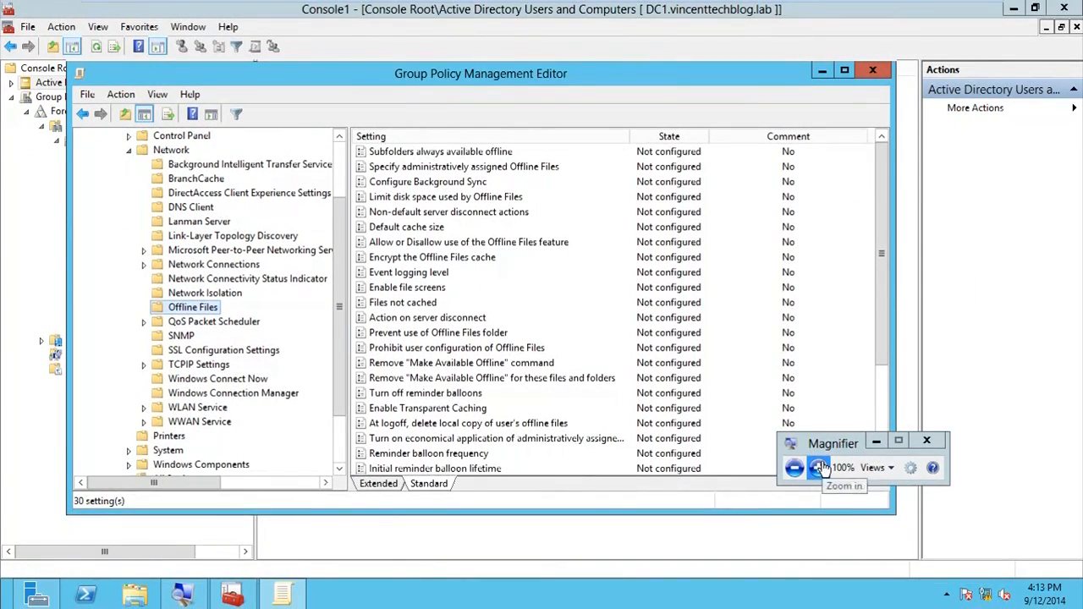
click(464, 244)
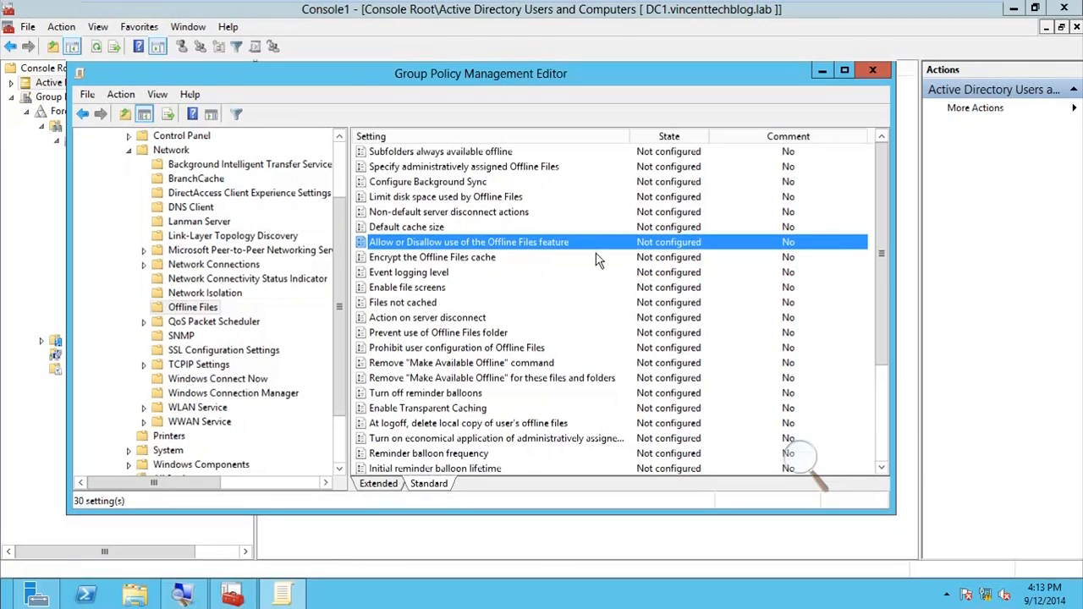
click(802, 461)
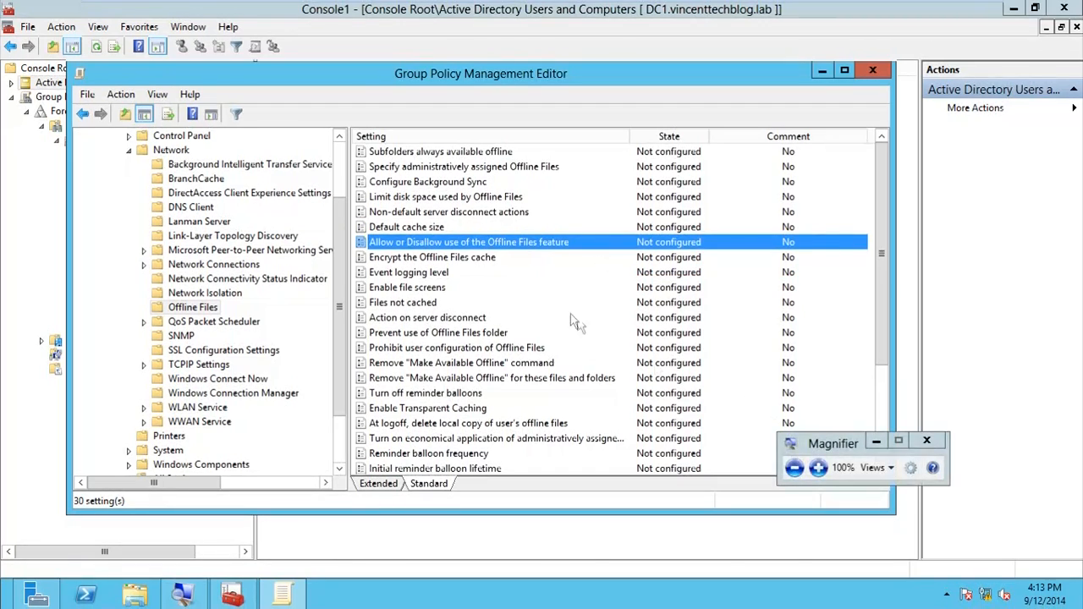
click(817, 467)
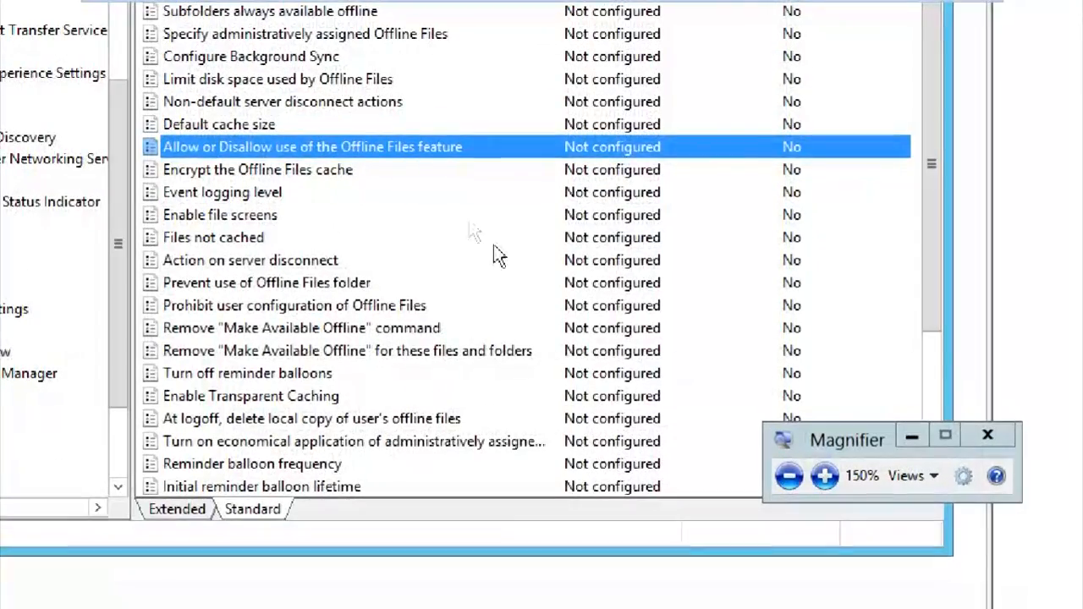
right_click(300, 145)
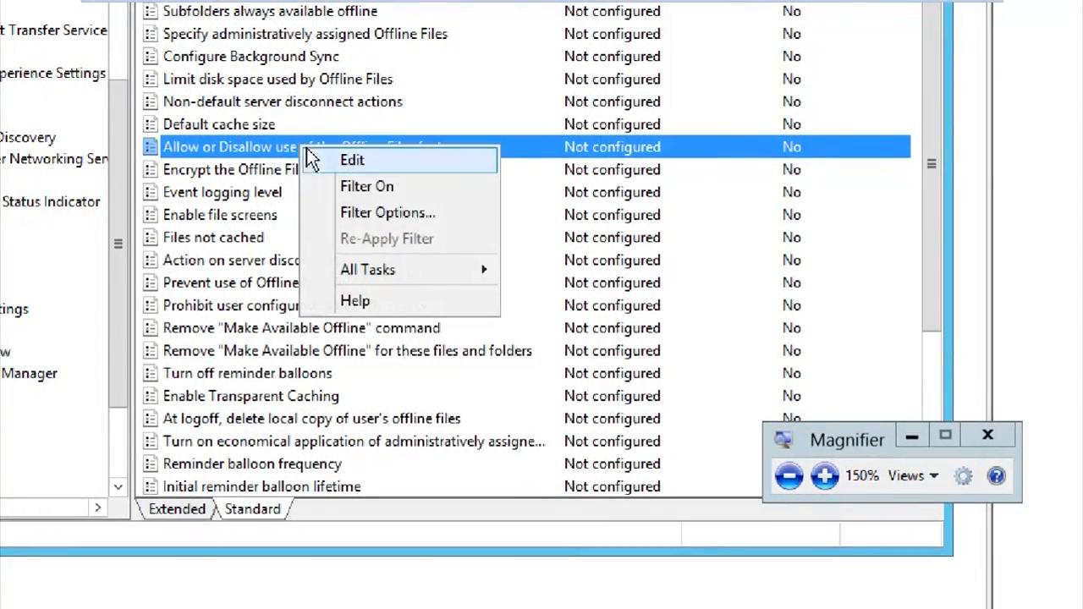
click(285, 146)
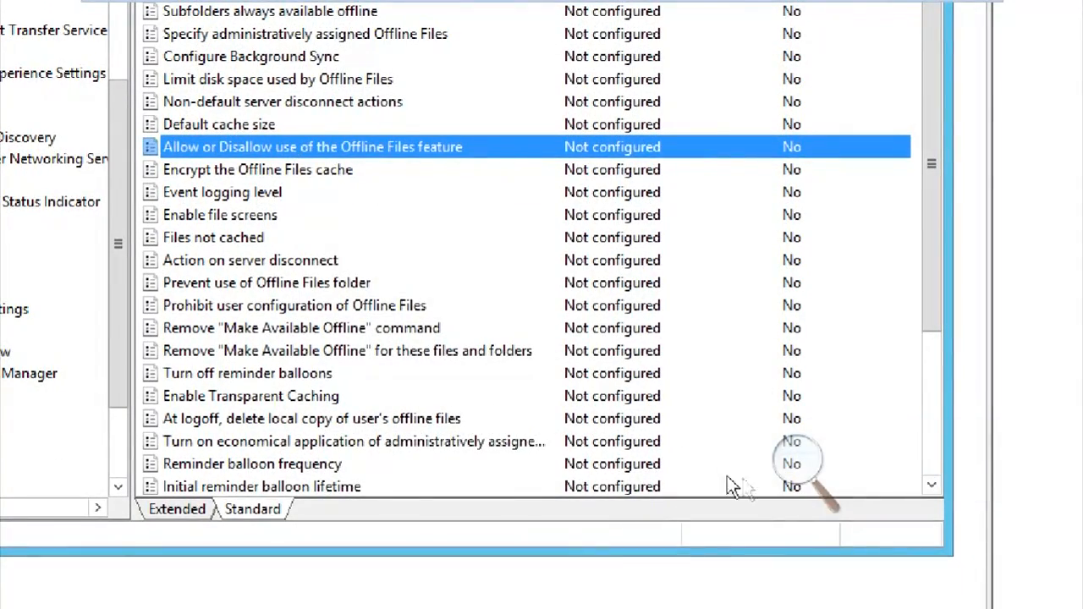
click(793, 462)
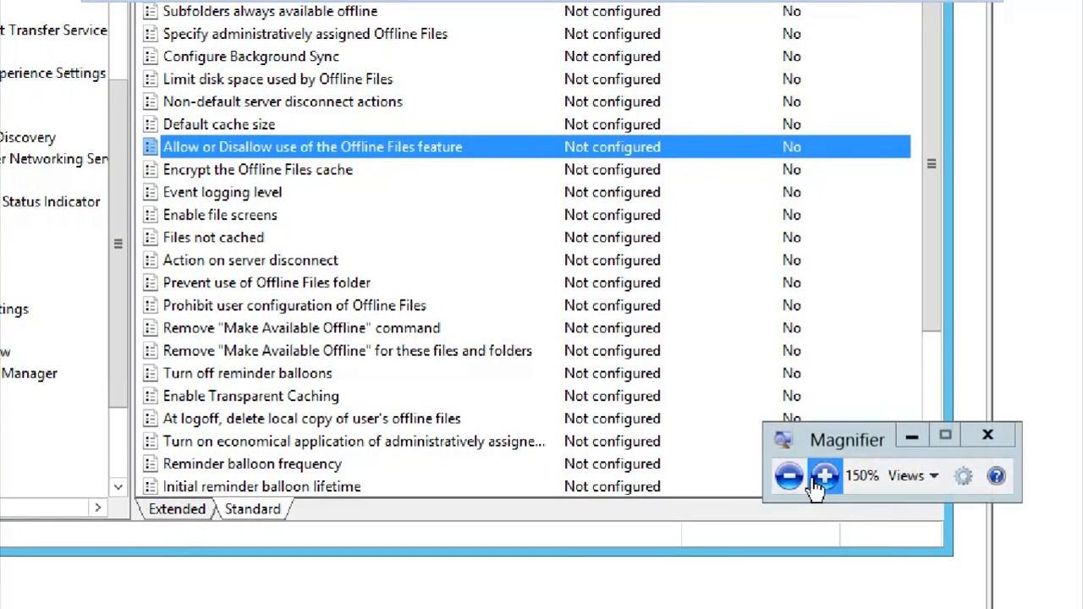
click(789, 475)
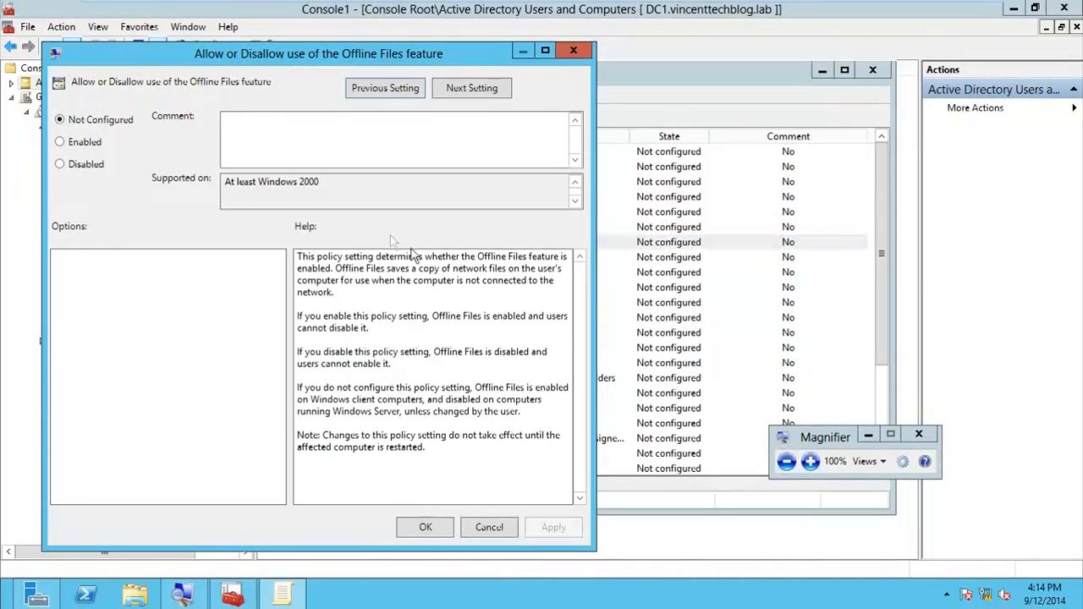
click(85, 164)
click(426, 527)
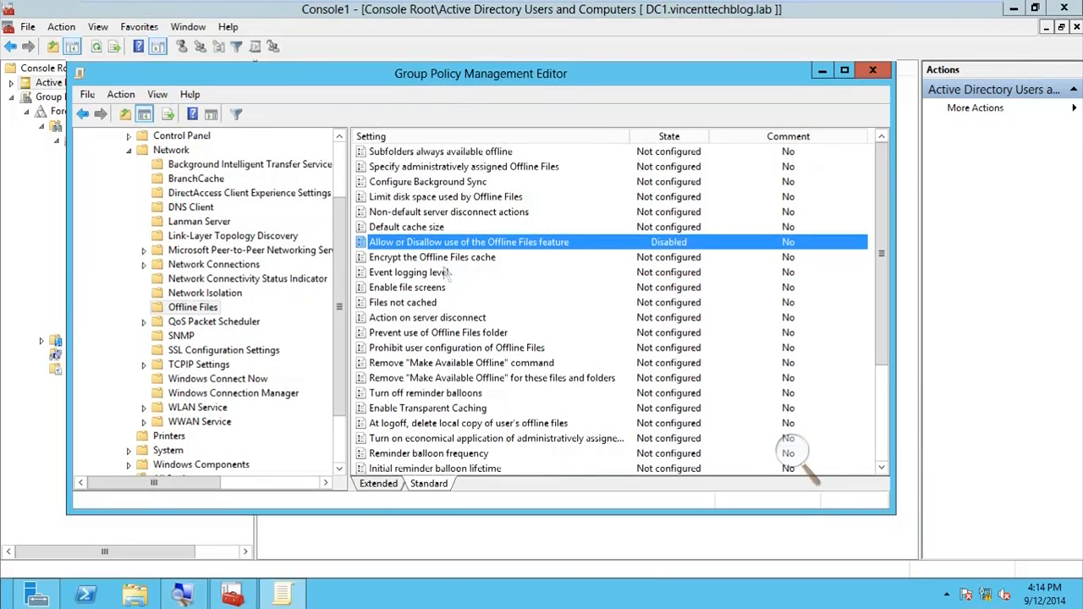
Collapse Computer Configuration and open User Configuration > Policies > Windows Settings > Folder Redirection > Documents
scroll(254, 279, up, 2)
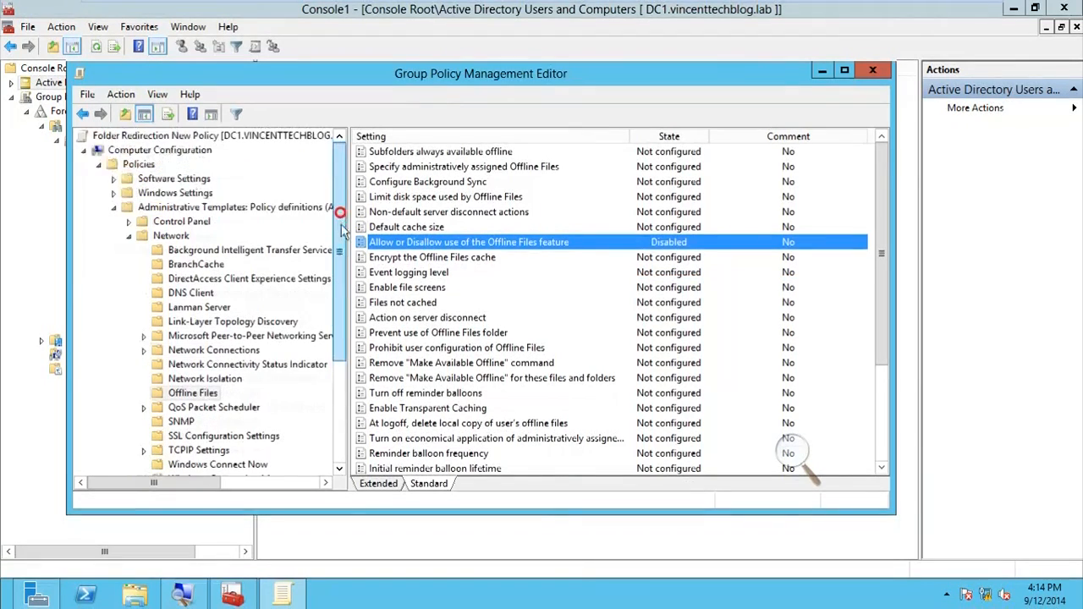
click(113, 207)
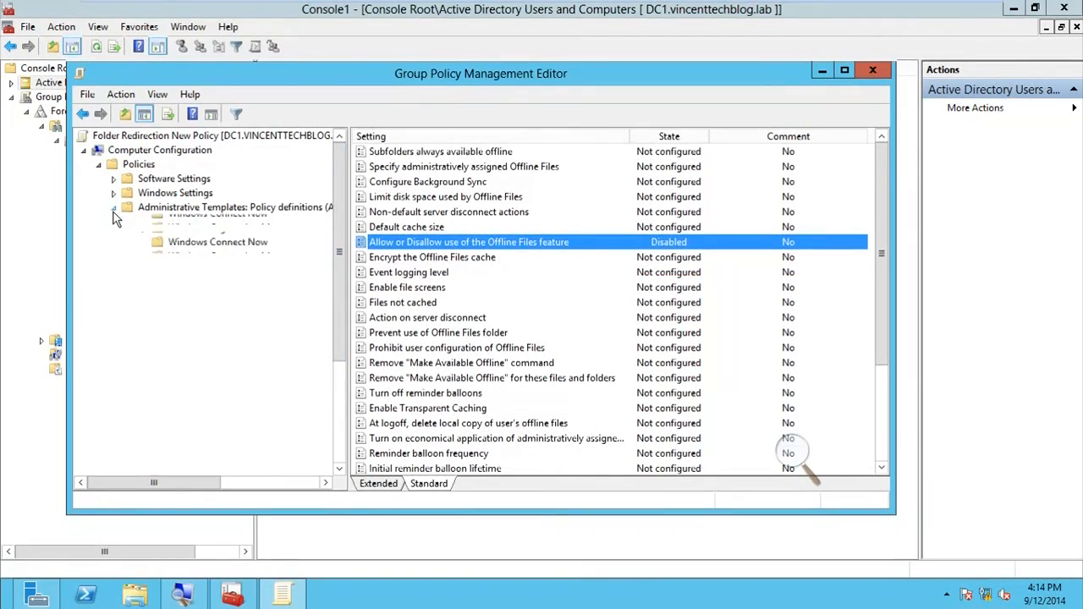
click(99, 165)
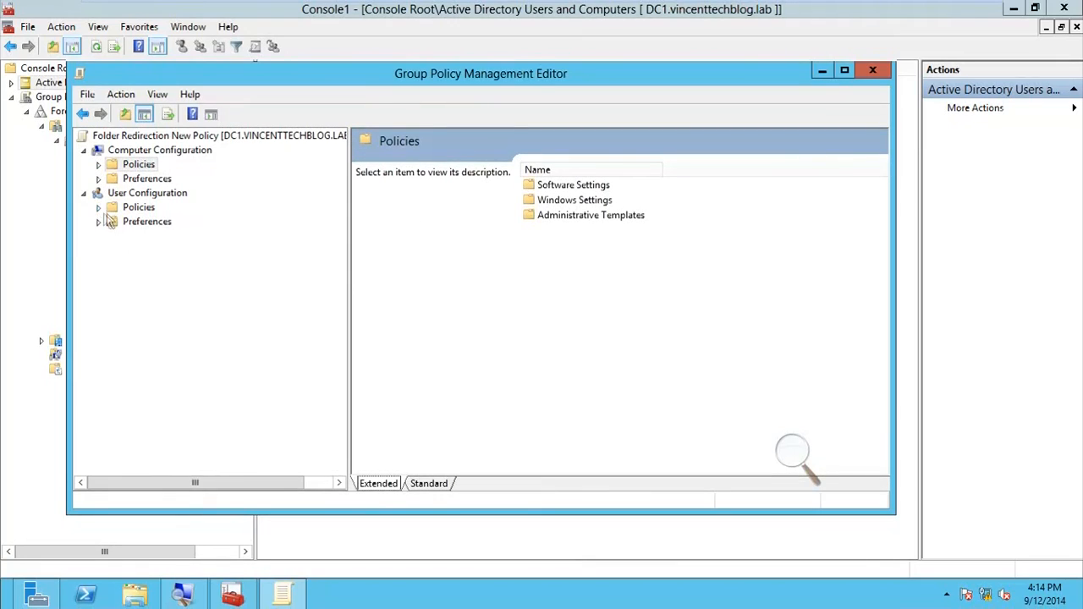
click(98, 207)
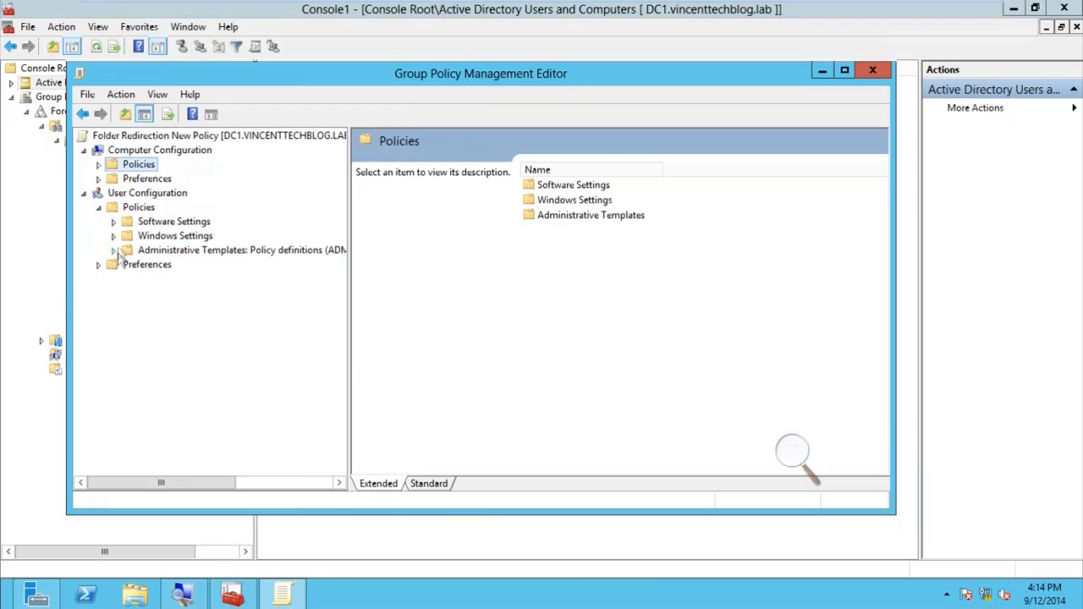
click(115, 251)
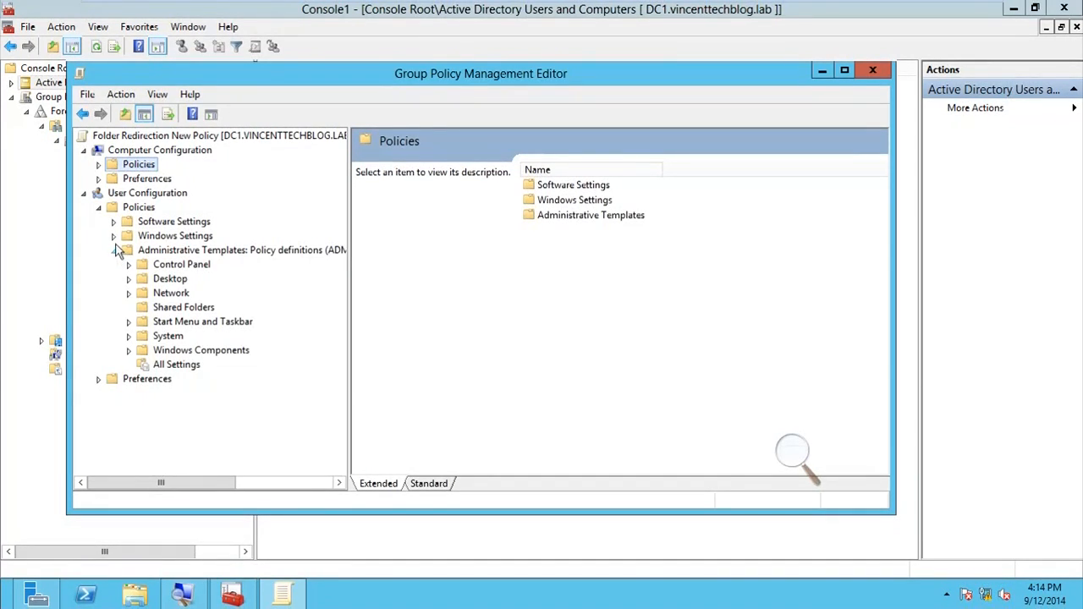
click(115, 250)
click(113, 236)
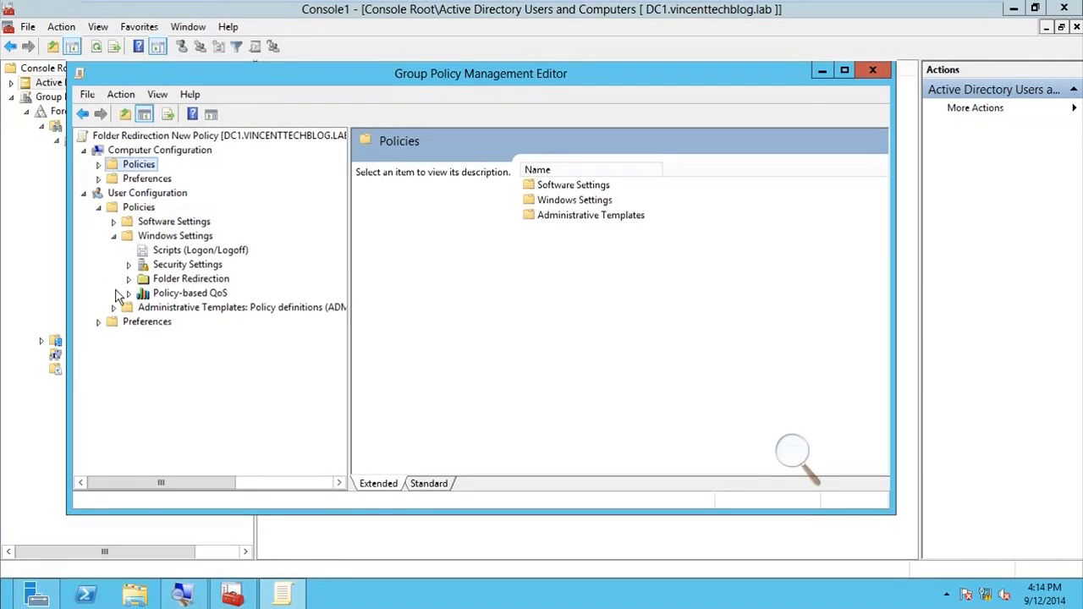
click(126, 283)
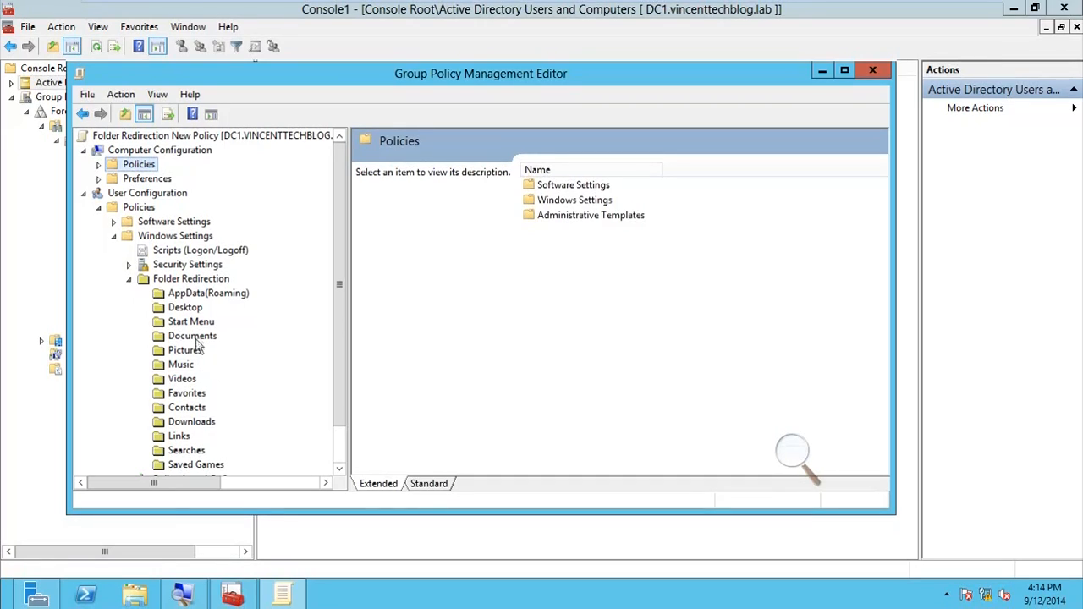
click(193, 337)
click(190, 351)
click(190, 365)
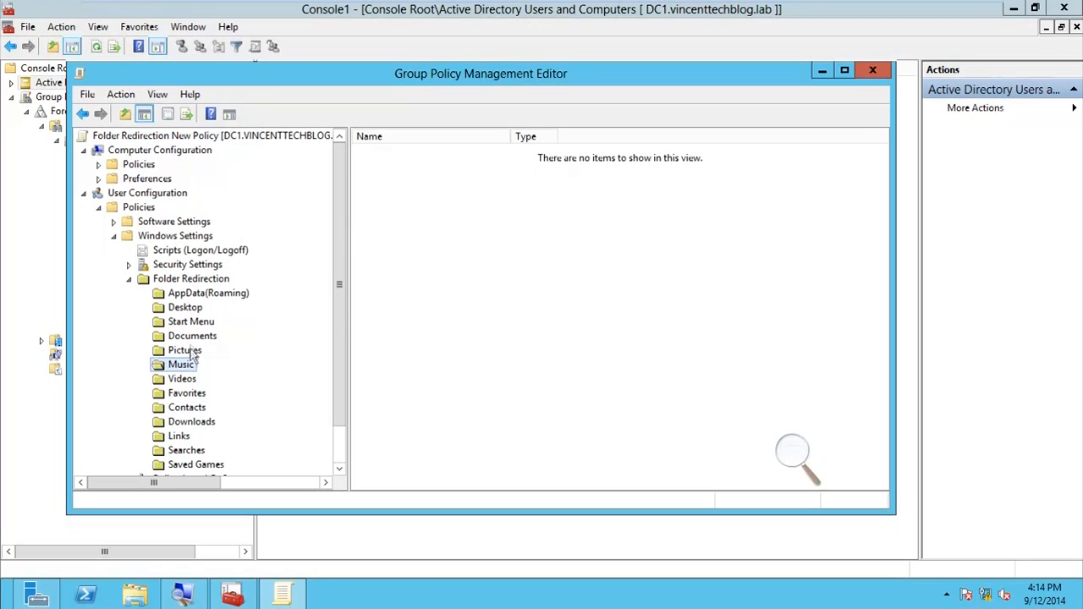
click(192, 338)
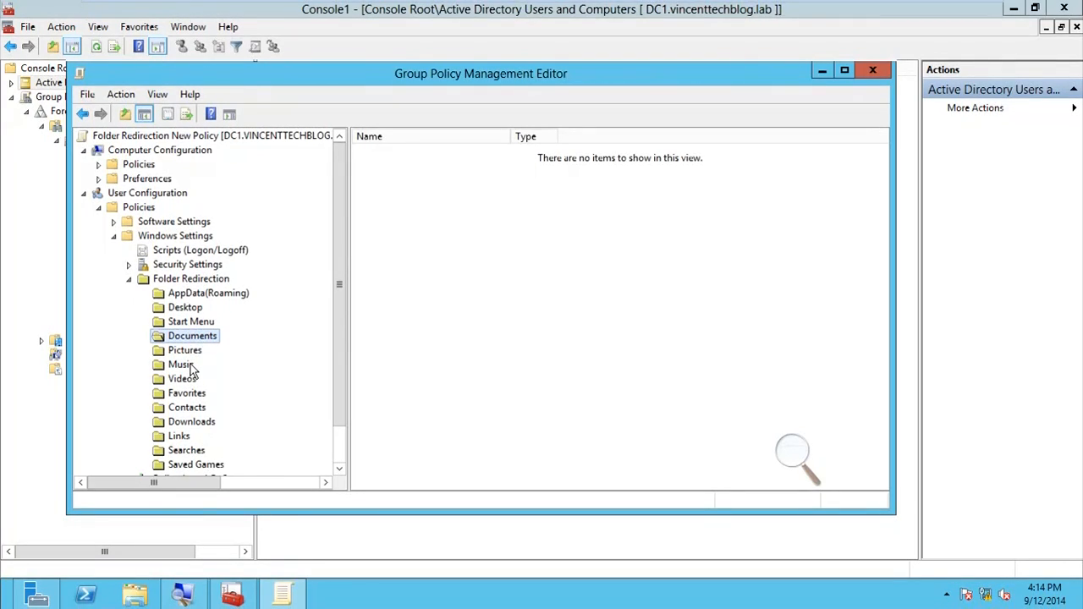
Set Documents redirection to Basic, creating a folder for each user under a root path
right_click(191, 343)
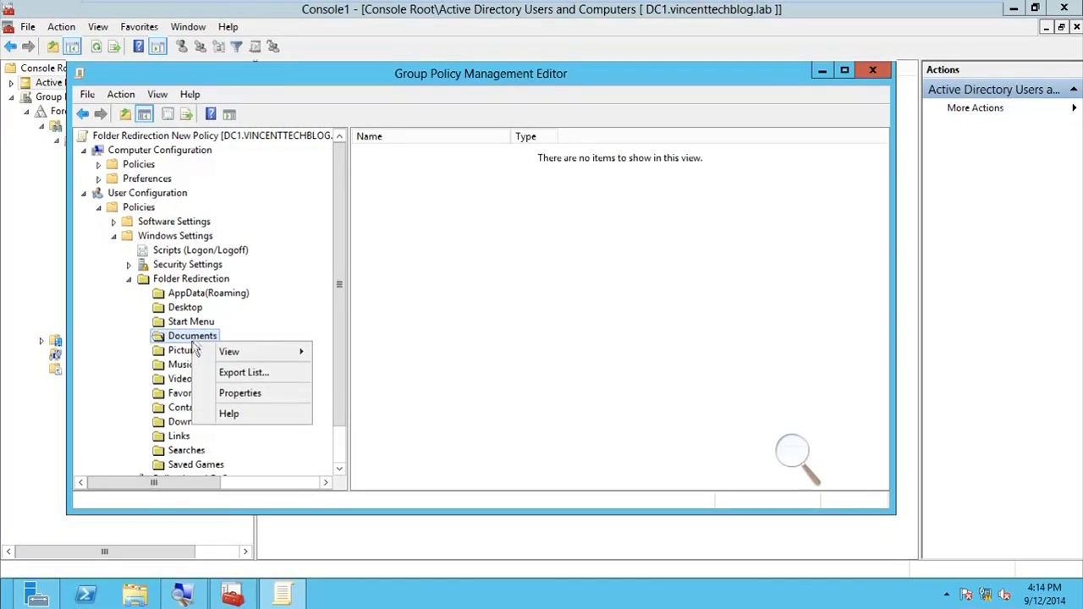
click(226, 389)
click(437, 207)
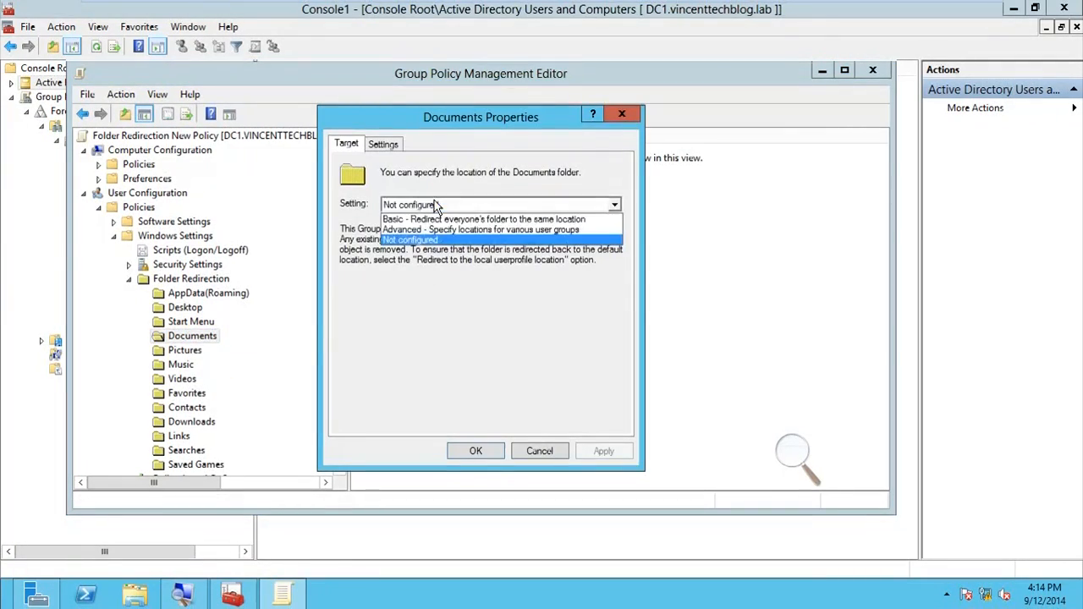
click(437, 220)
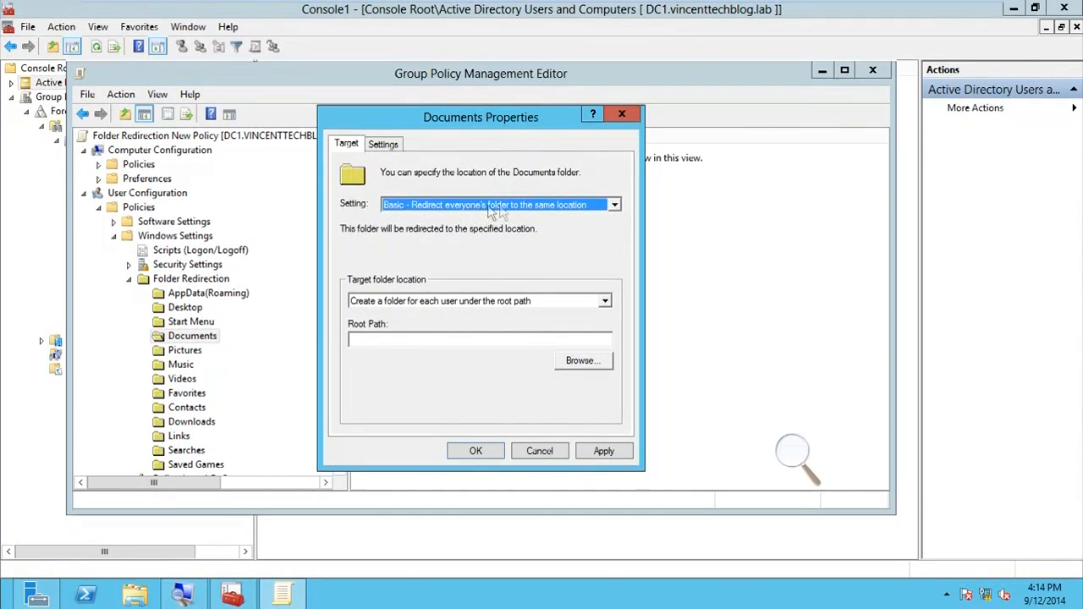
click(511, 301)
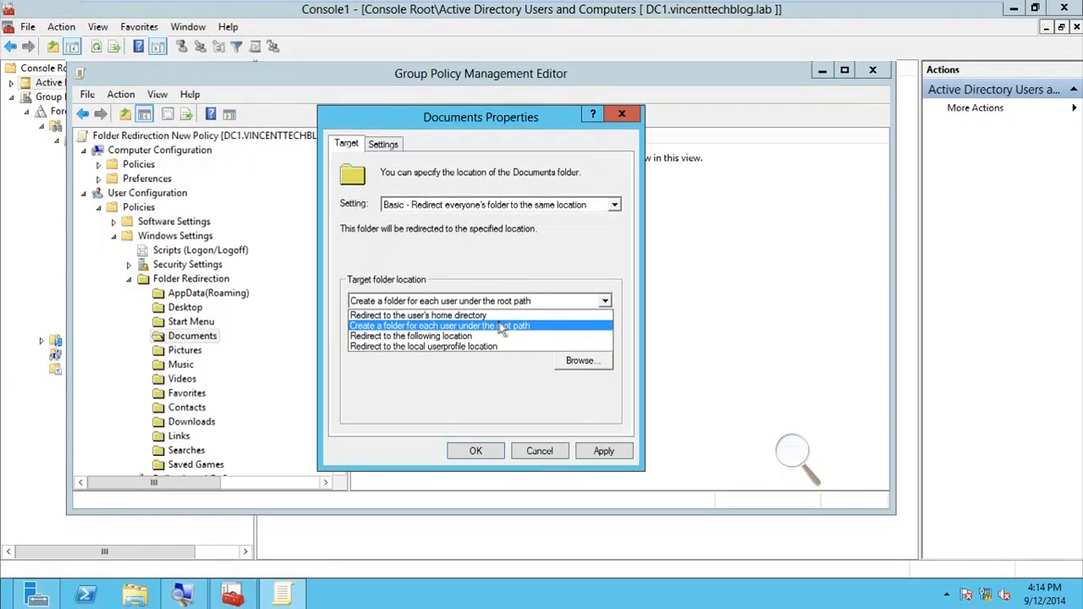
click(524, 327)
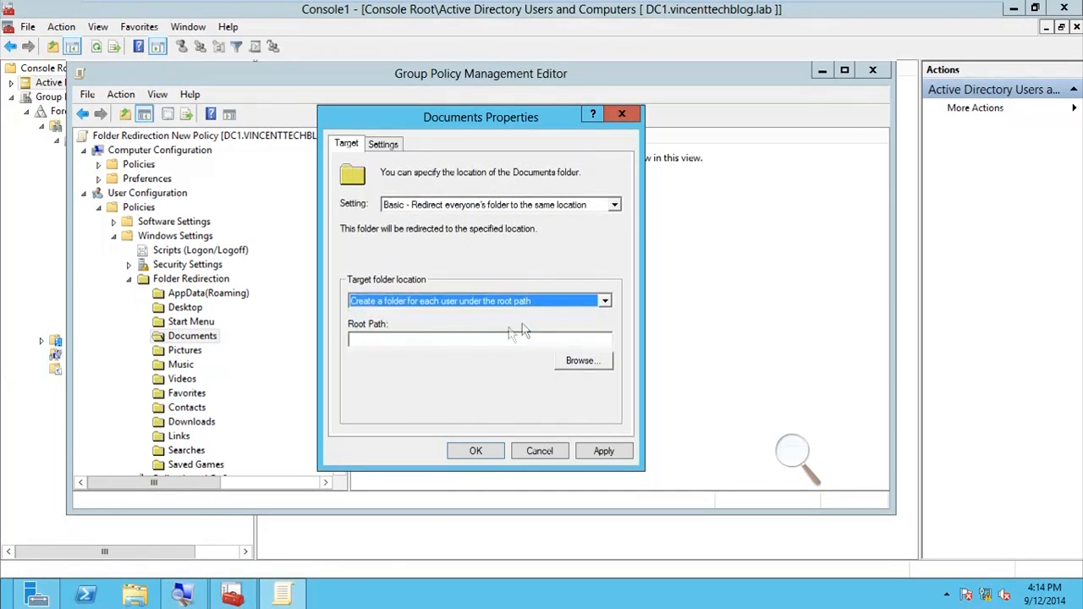
Enter root path \\DC1\Company Documents and apply, accepting the compatibility warning
click(501, 340)
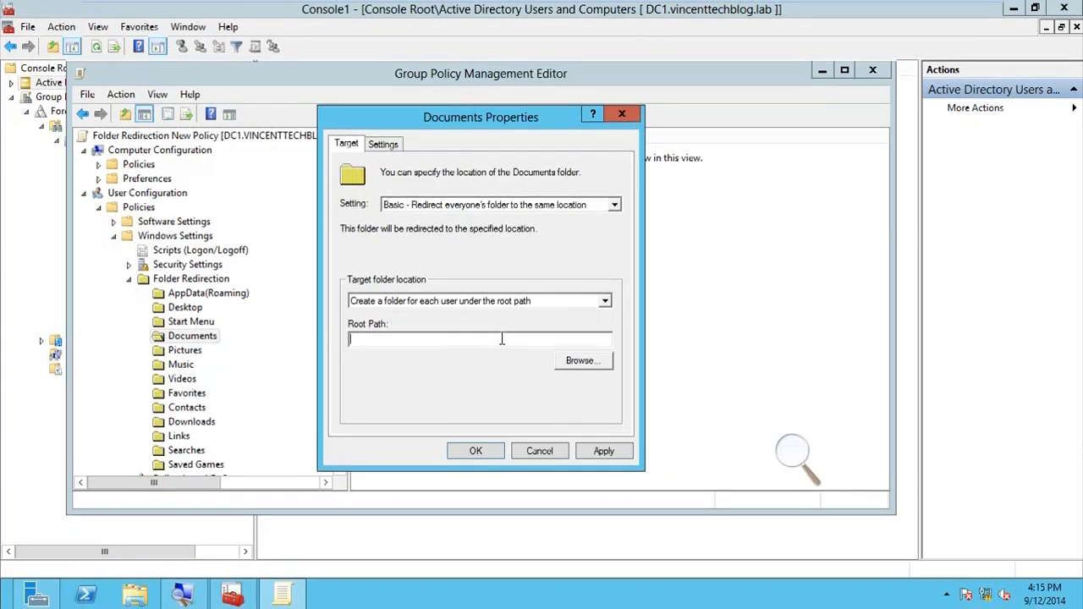
text(\)
text(DC)
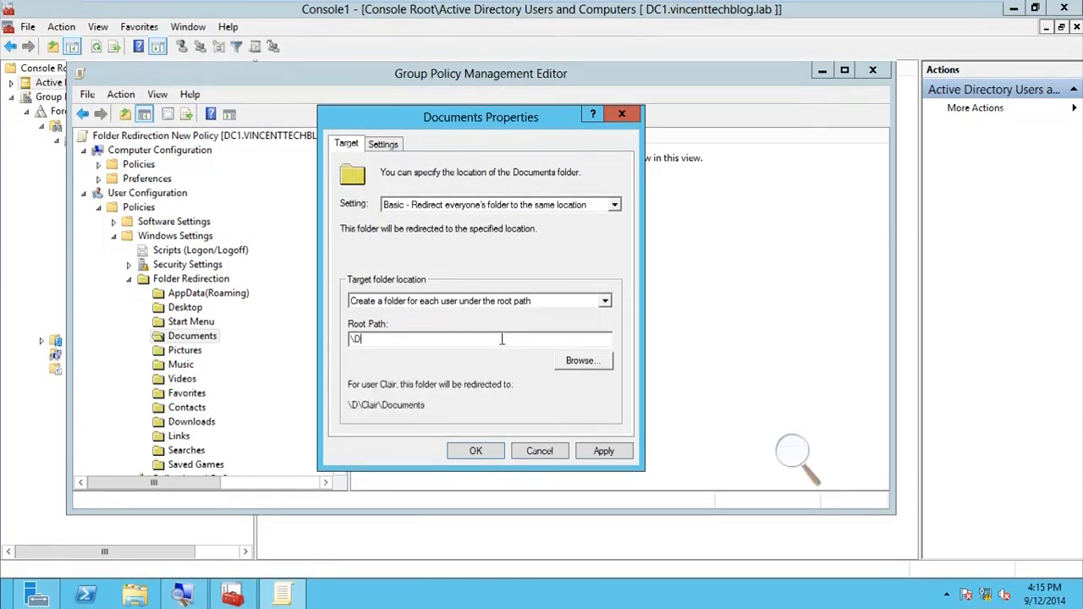
key(BackSpace)
key(BackSpace)
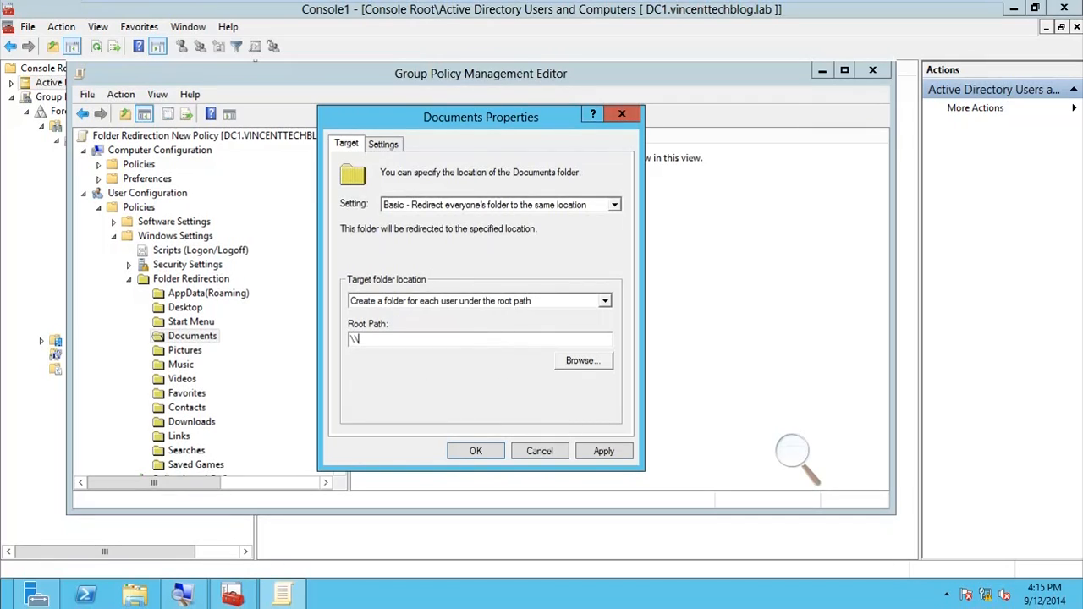
text(DC1)
text(\Compan)
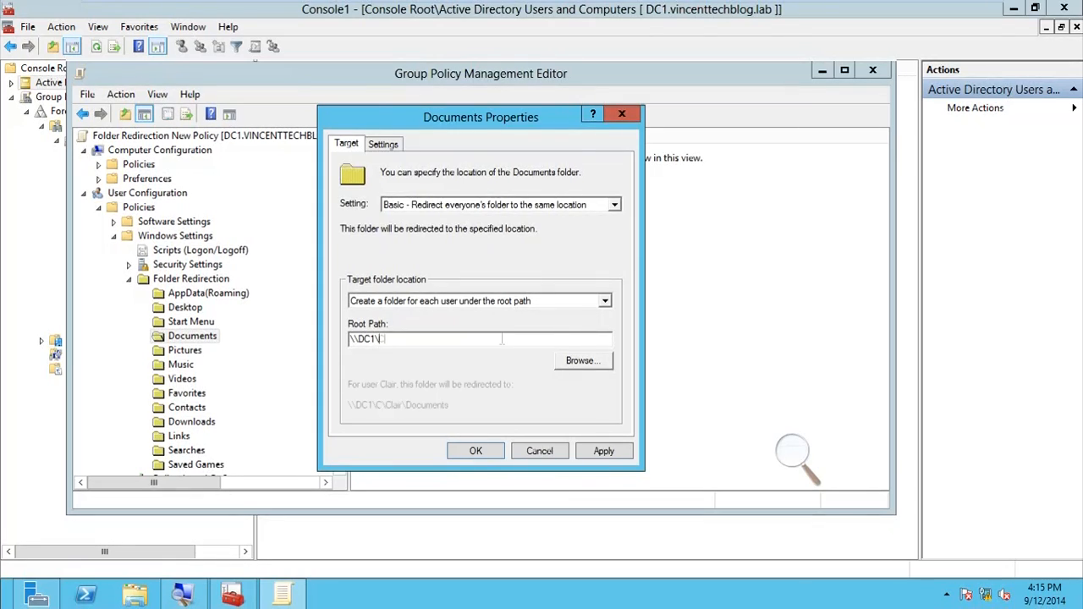
text(y )
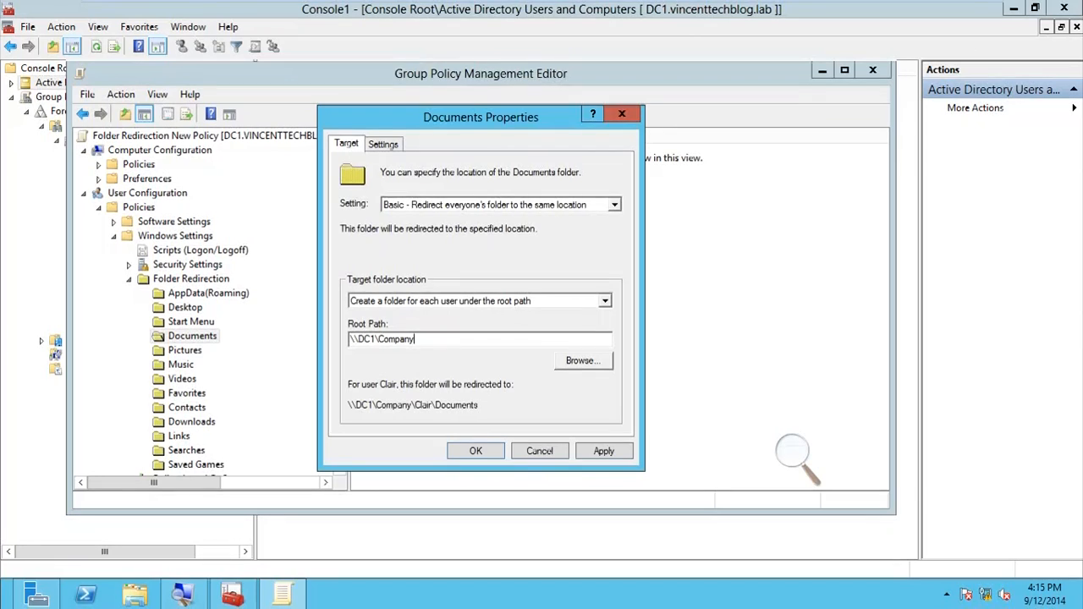
text(Documents)
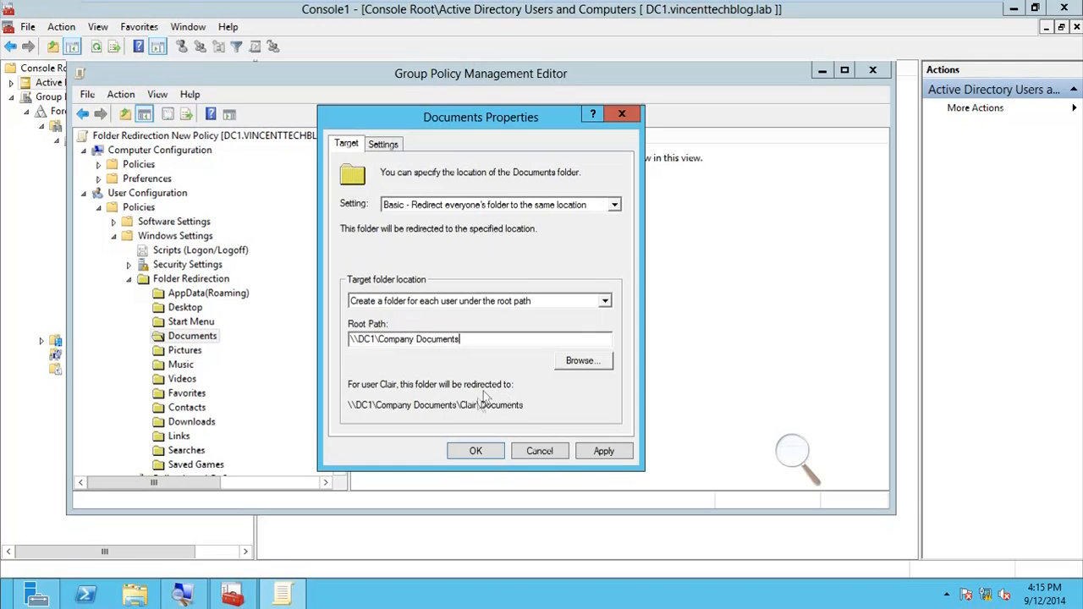
drag(472, 342, 314, 339)
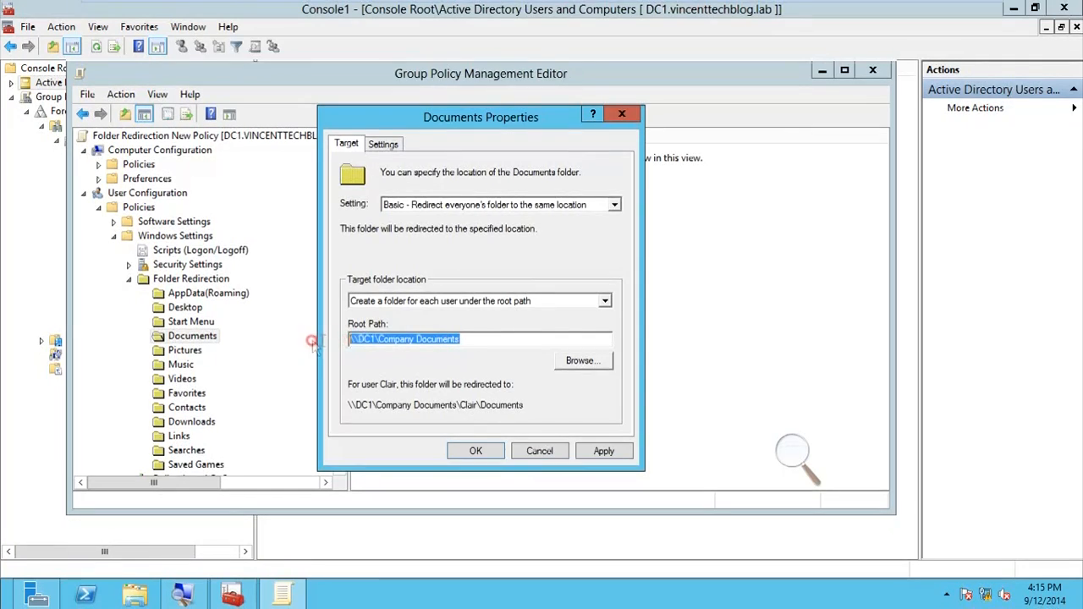
click(468, 336)
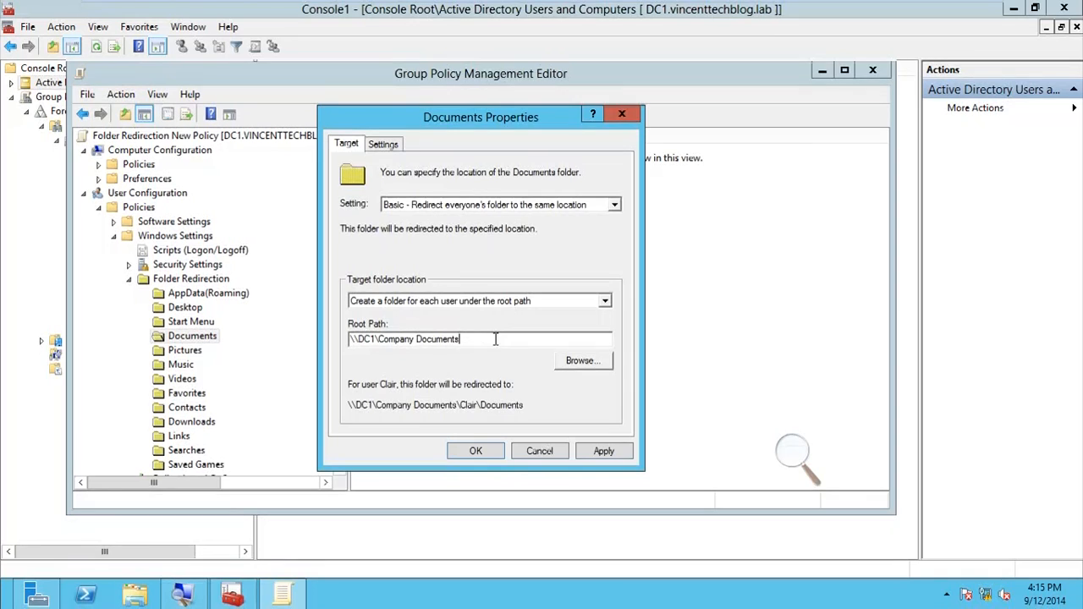
drag(495, 339, 347, 339)
click(586, 455)
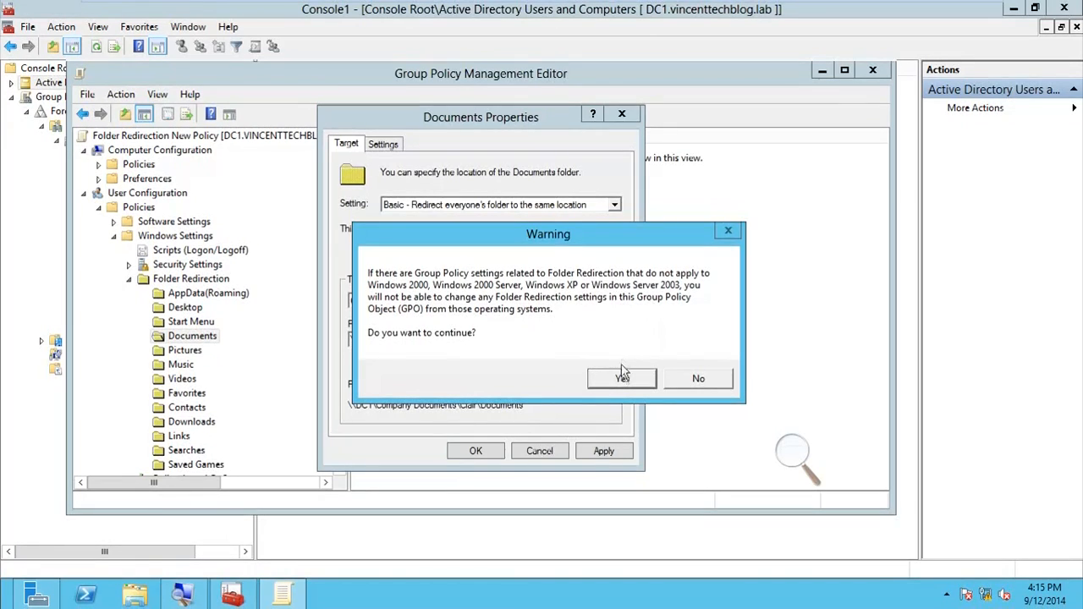
click(622, 377)
click(494, 450)
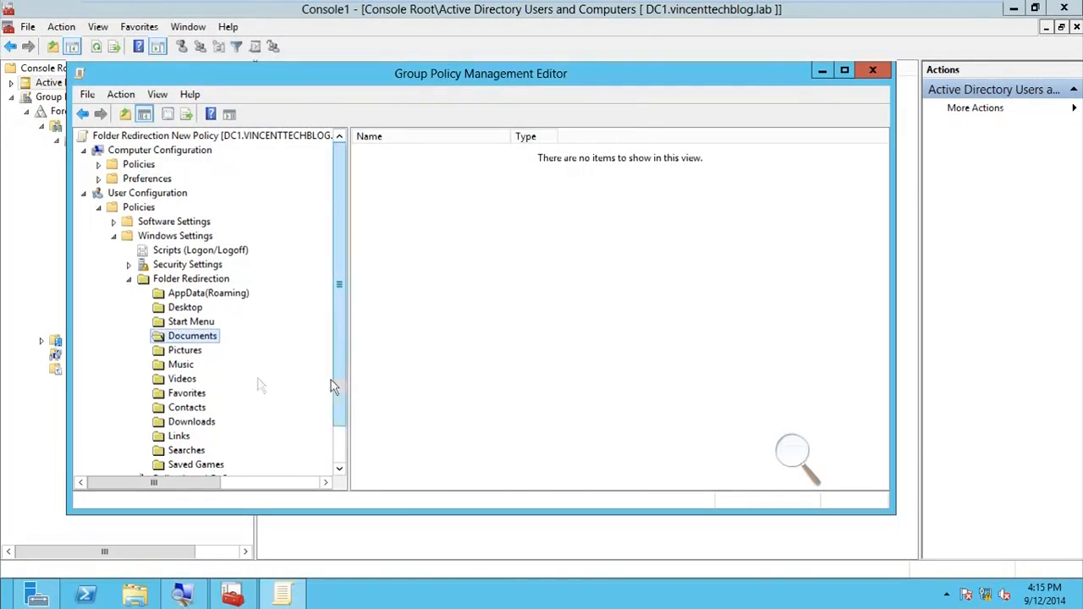
Set Pictures to Basic redirection with root path \\DC1\Company Documents, accepting the warning
right_click(174, 348)
click(202, 356)
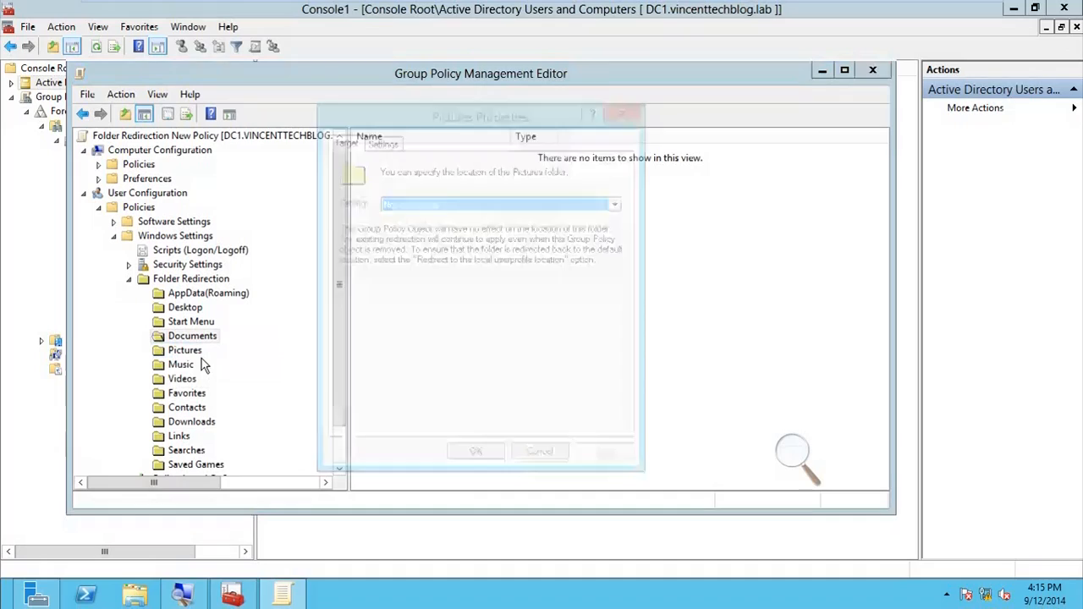
click(403, 205)
click(407, 230)
click(476, 336)
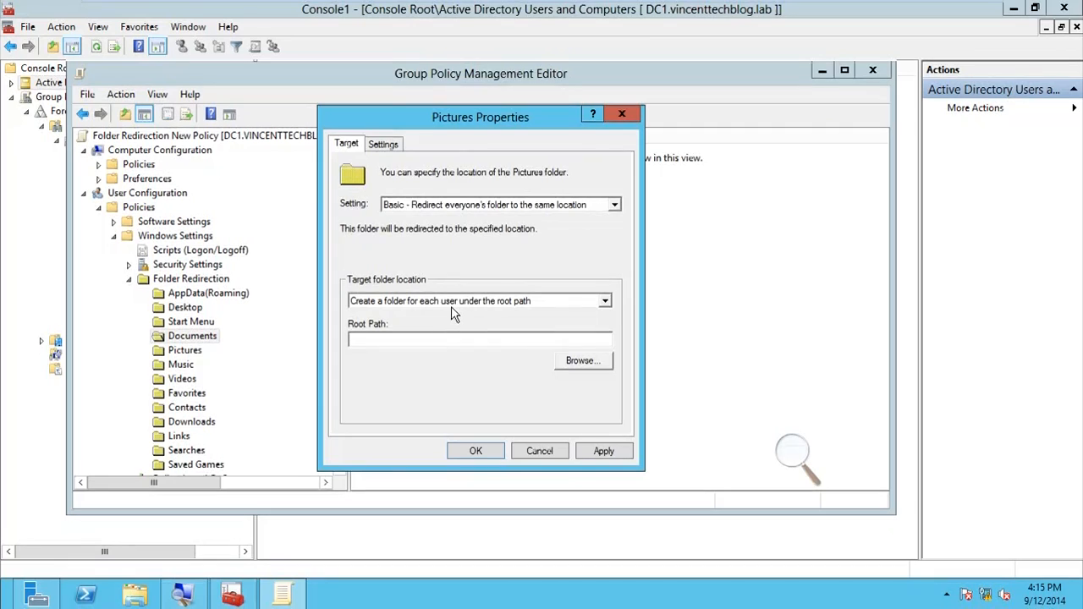
text(\\DC1\Company Do)
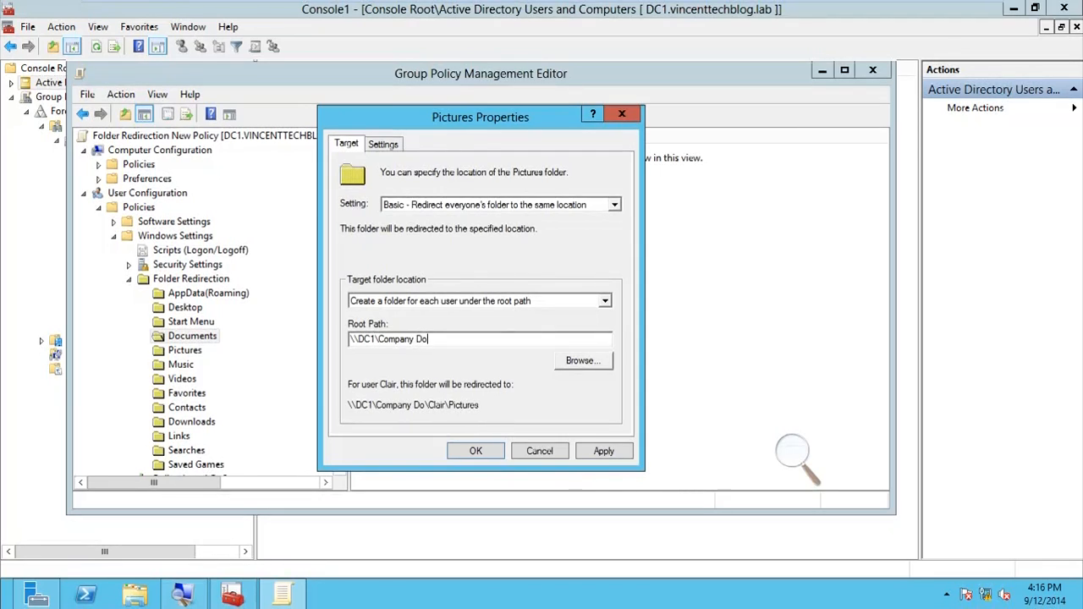
text(cuments)
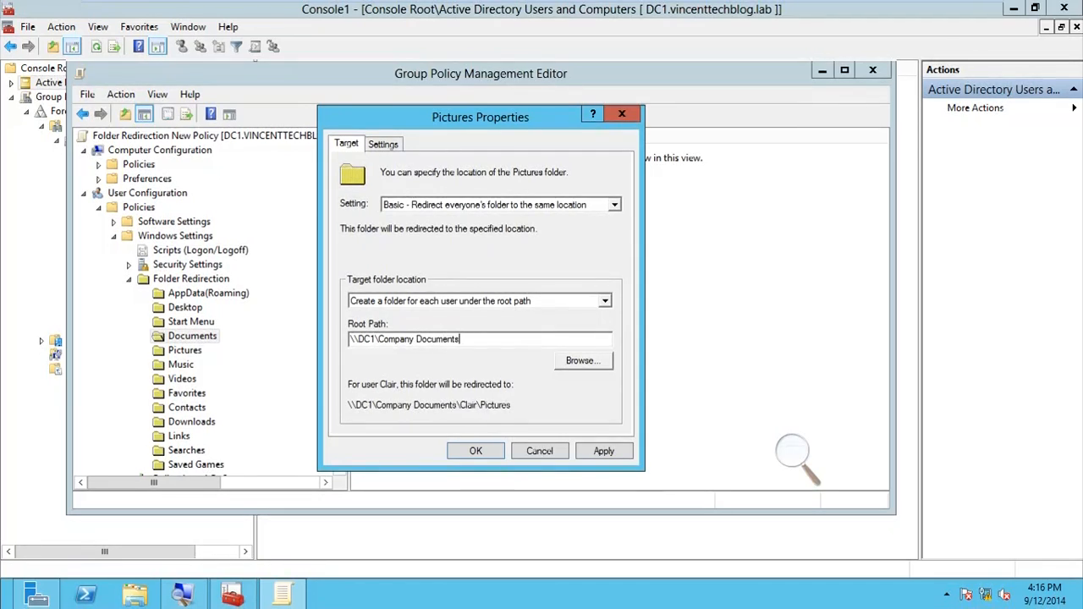
click(602, 450)
click(606, 386)
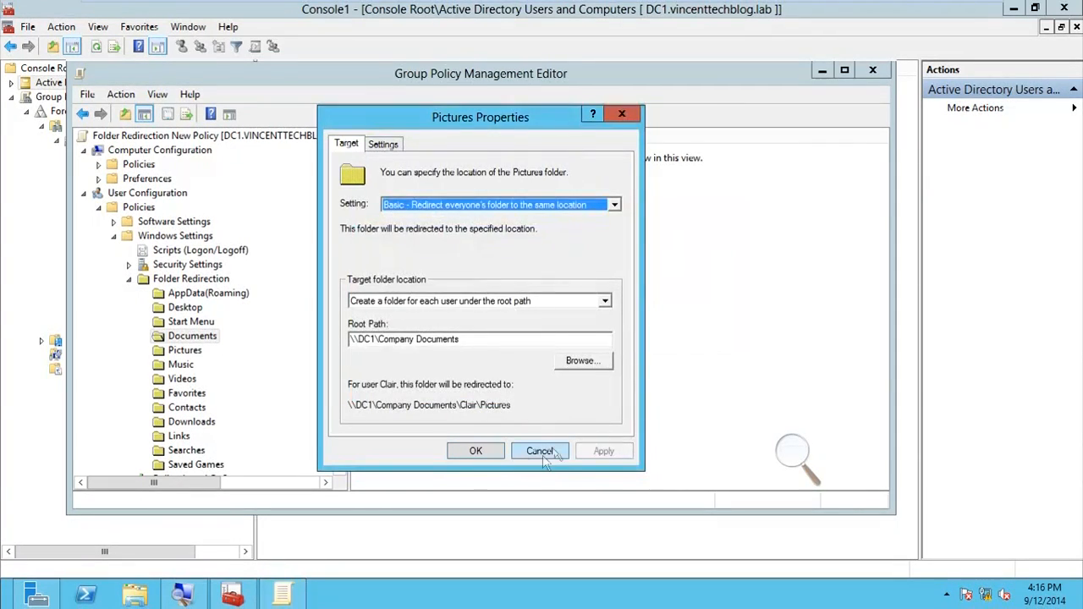
click(478, 451)
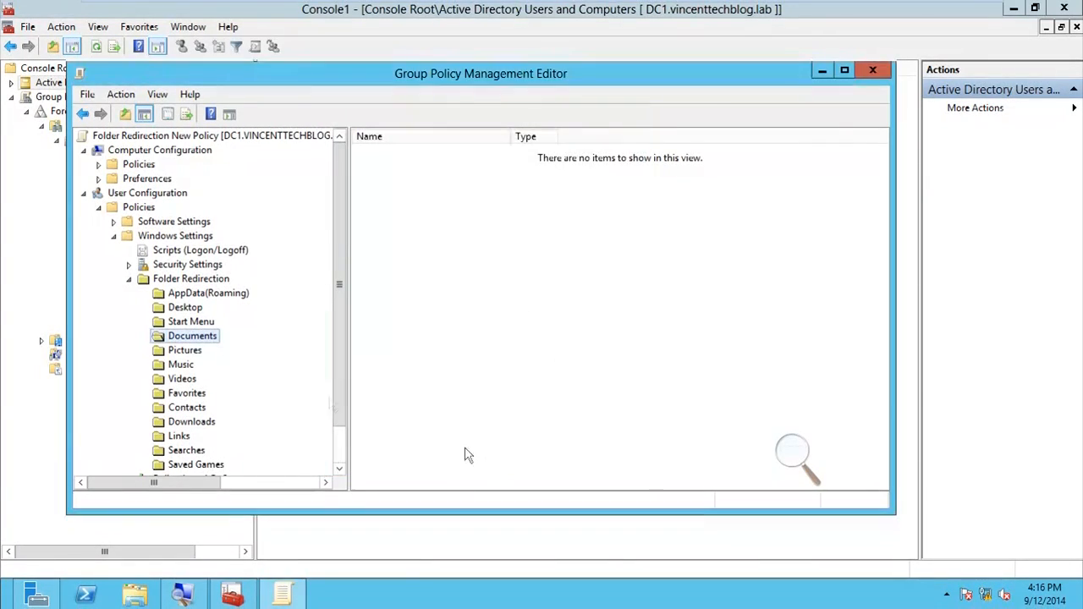
Reopen the Pictures properties to verify the settings, then close without changes
right_click(185, 354)
click(203, 369)
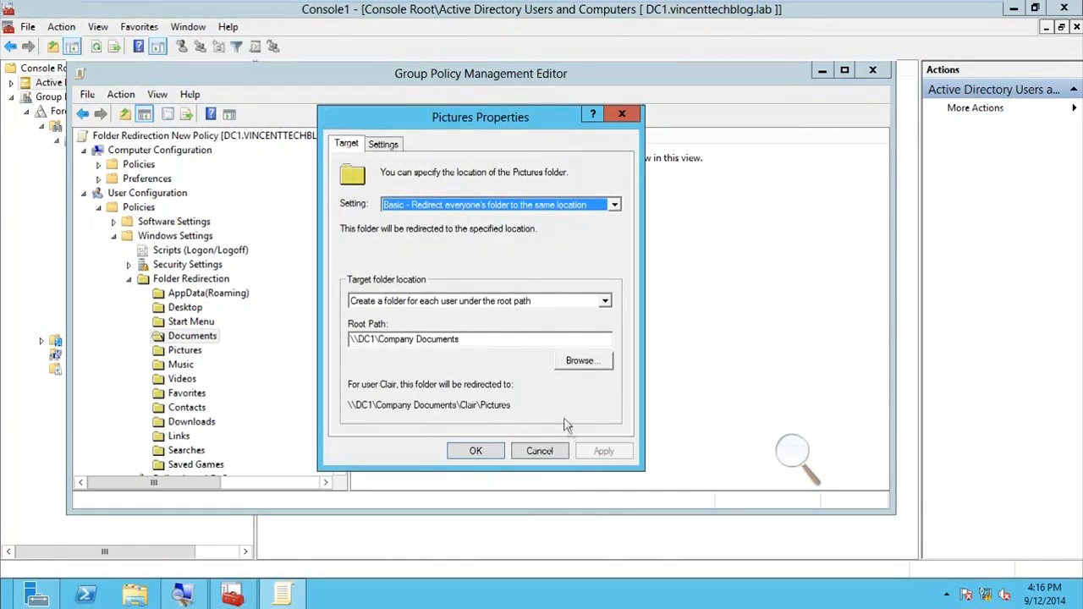
click(540, 450)
right_click(182, 354)
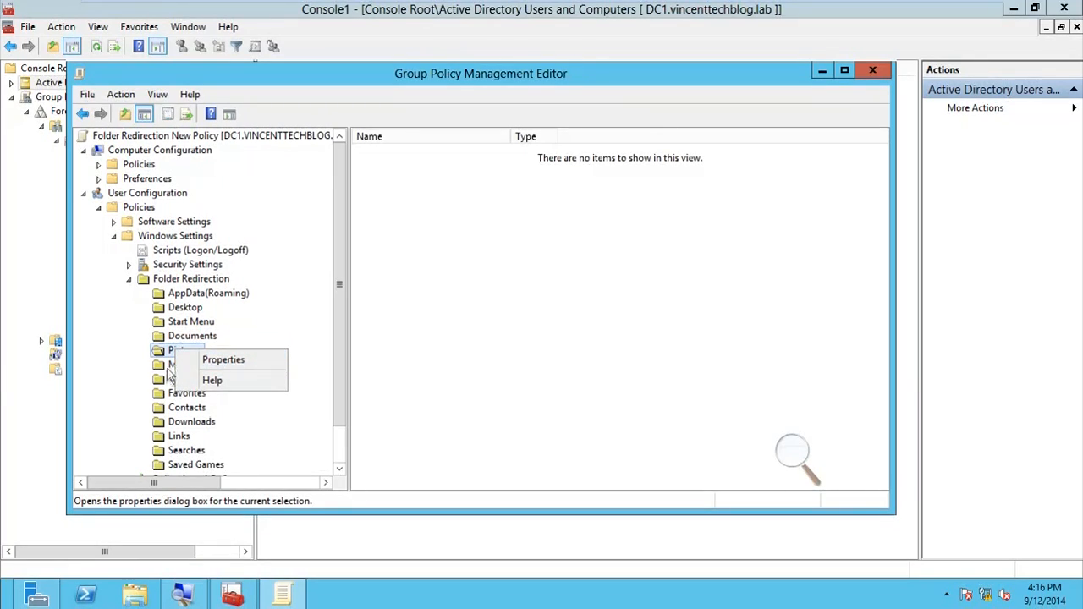
Open the Videos redirection properties and choose Basic redirection for everyone
click(176, 366)
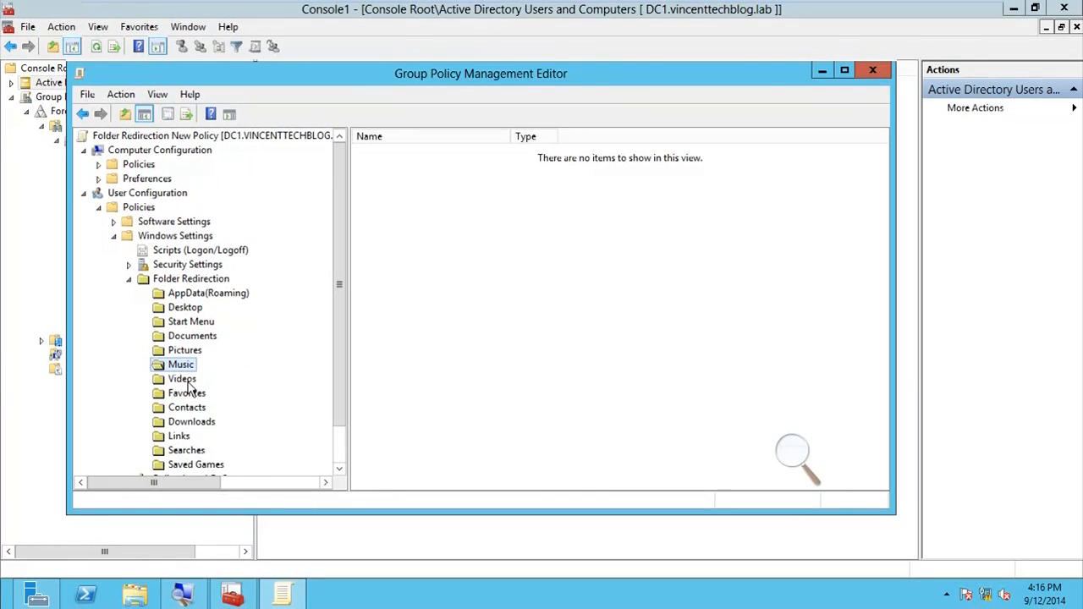
right_click(184, 382)
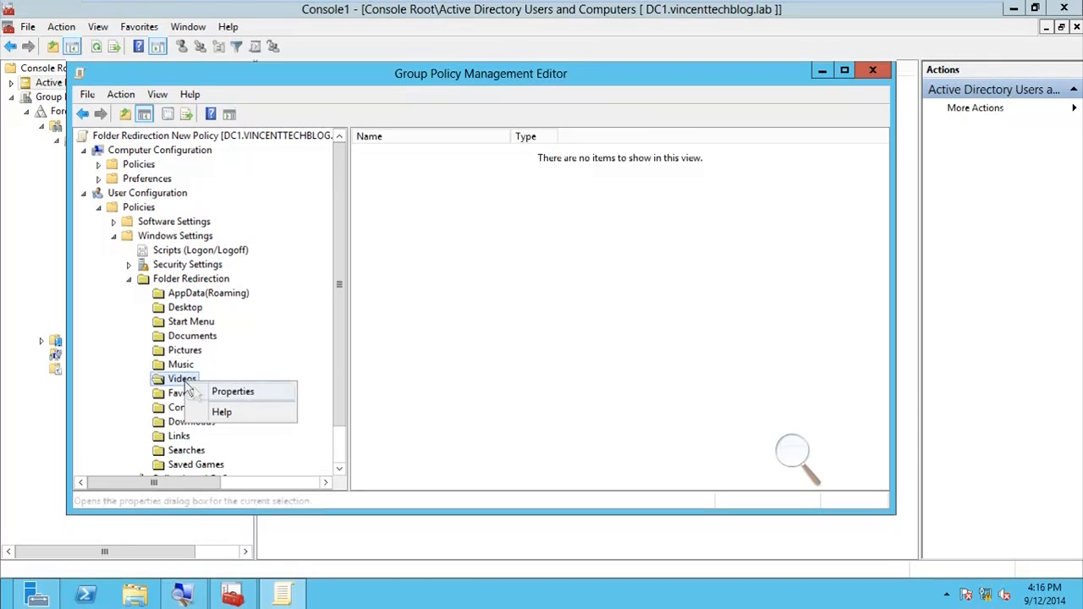
click(231, 390)
click(525, 204)
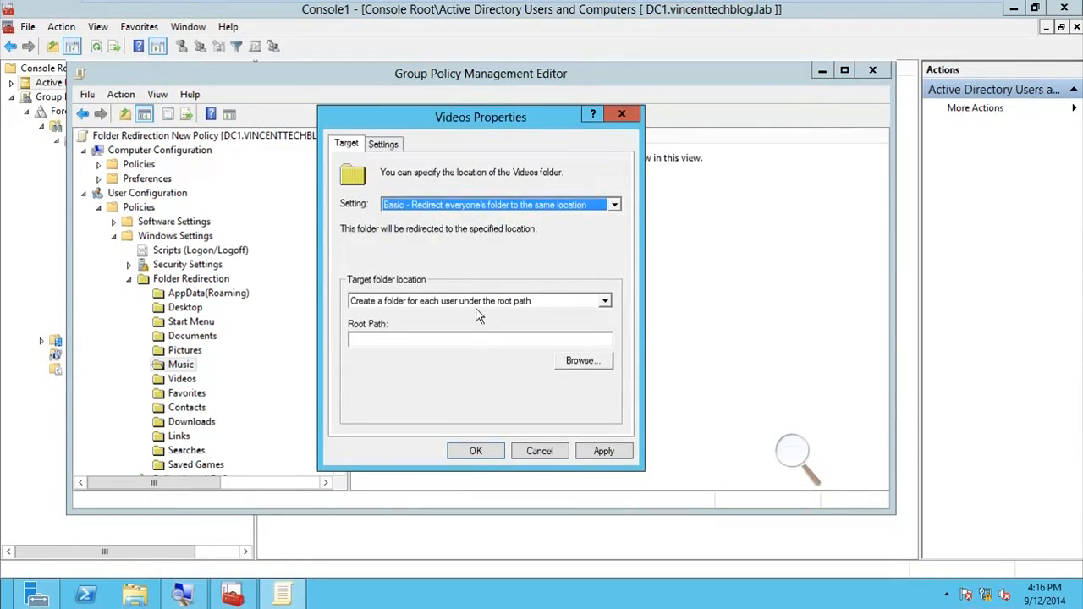
Enter root path \\DC1\Company Documents for Videos and apply, accepting the warning
click(461, 338)
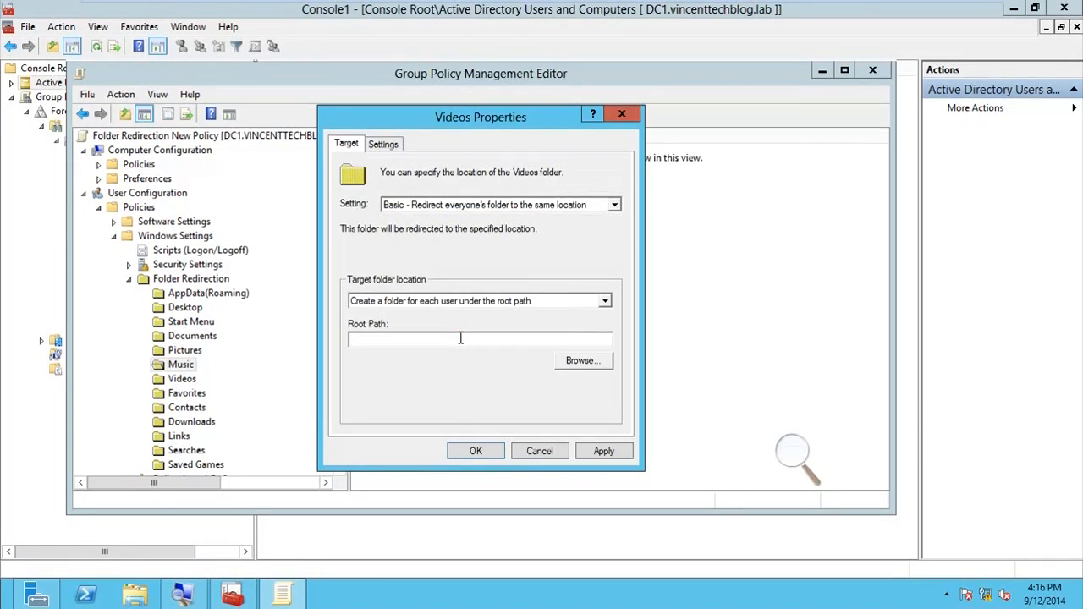
text(\d)
key(BackSpace)
text(DC!\)
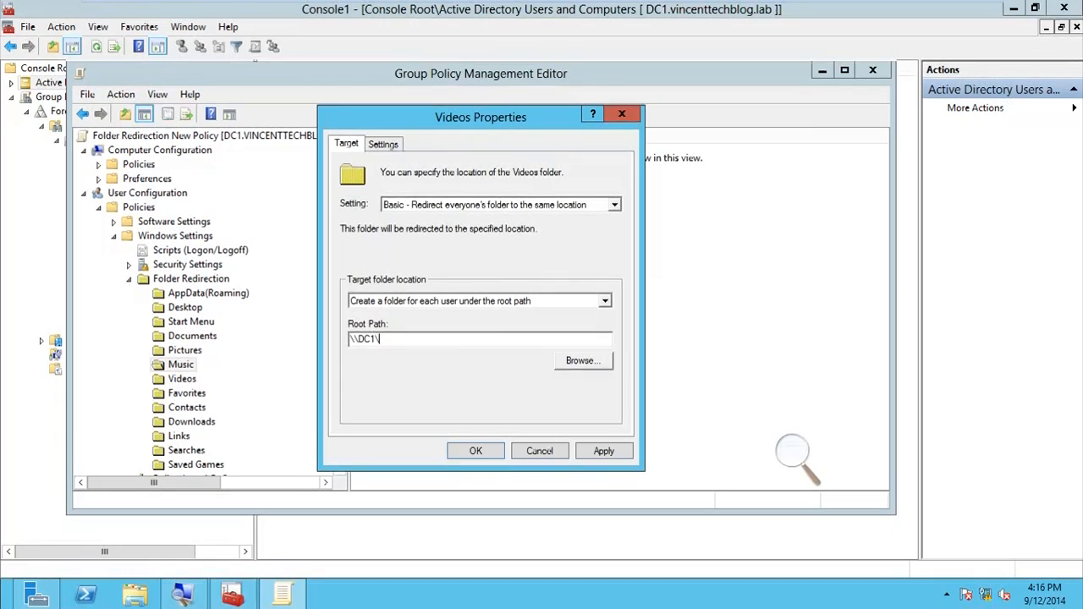
text(Company D)
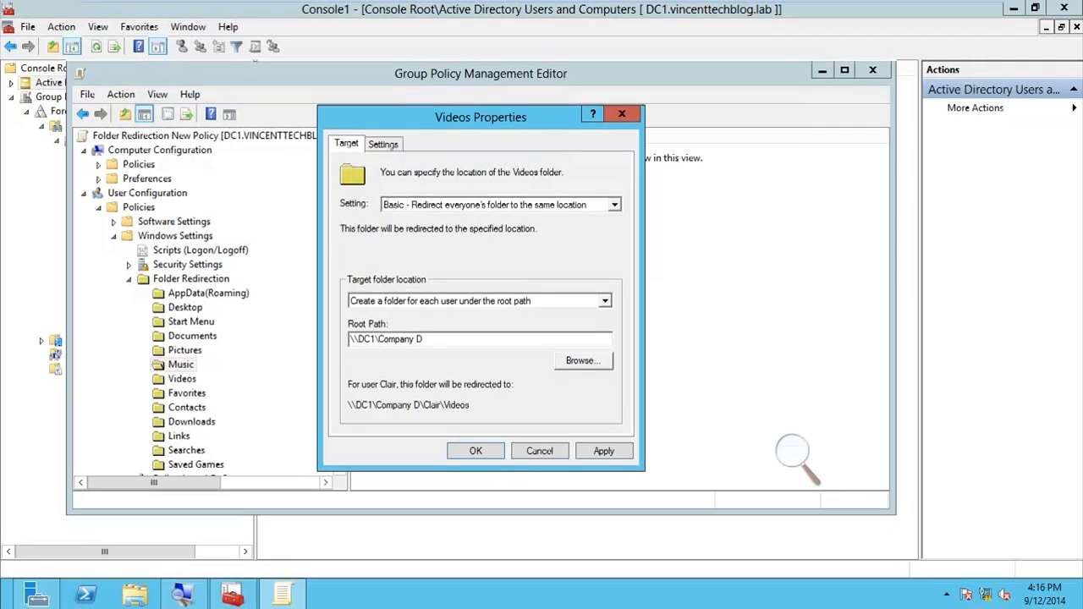
text(ocu)
key(BackSpace)
key(BackSpace)
key(BackSpace)
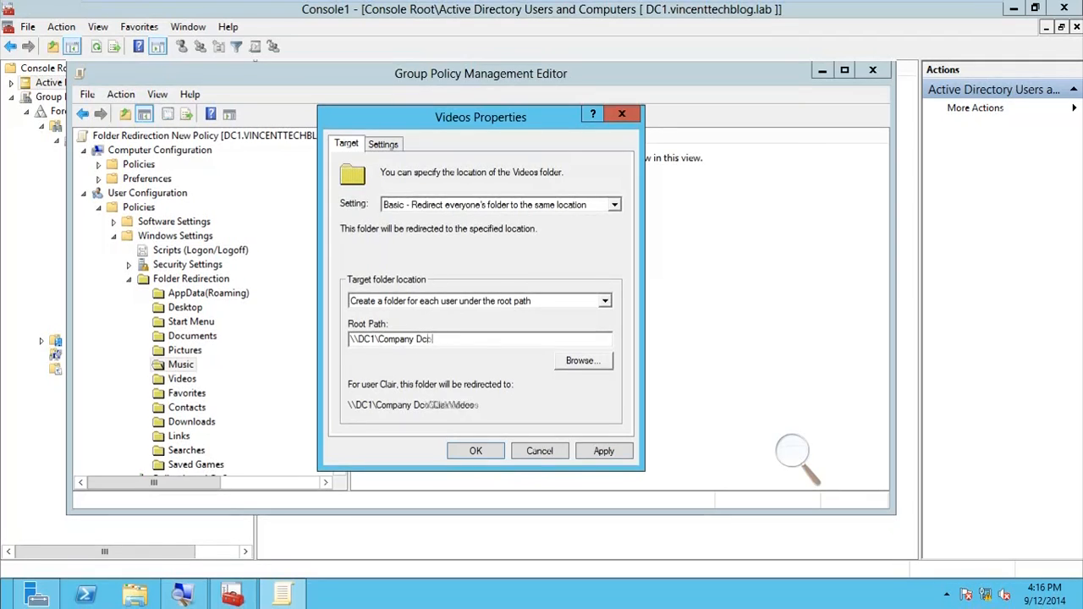
text(ocuments)
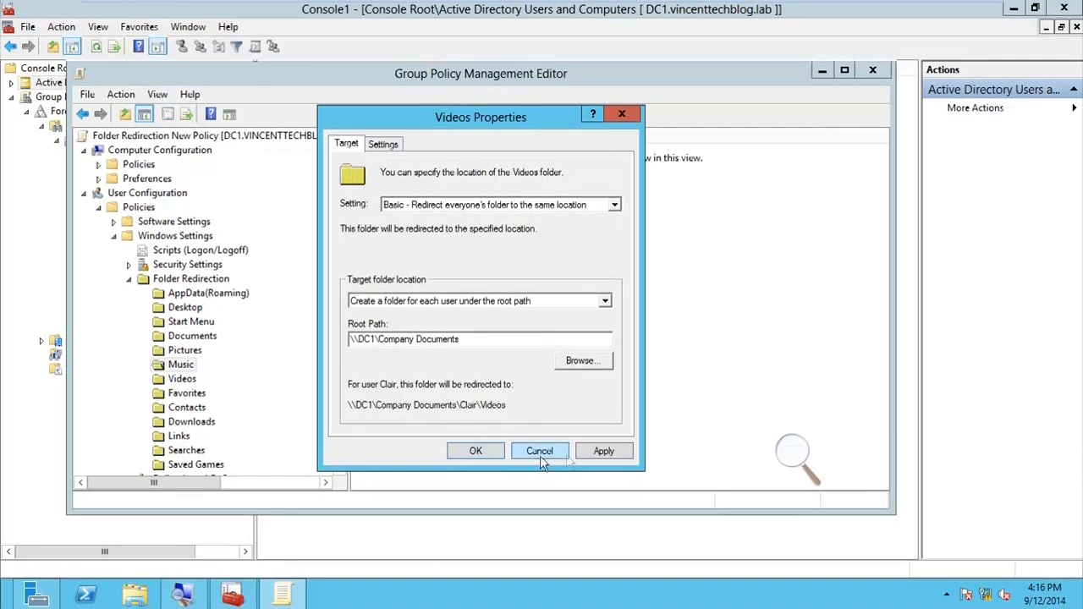
click(603, 453)
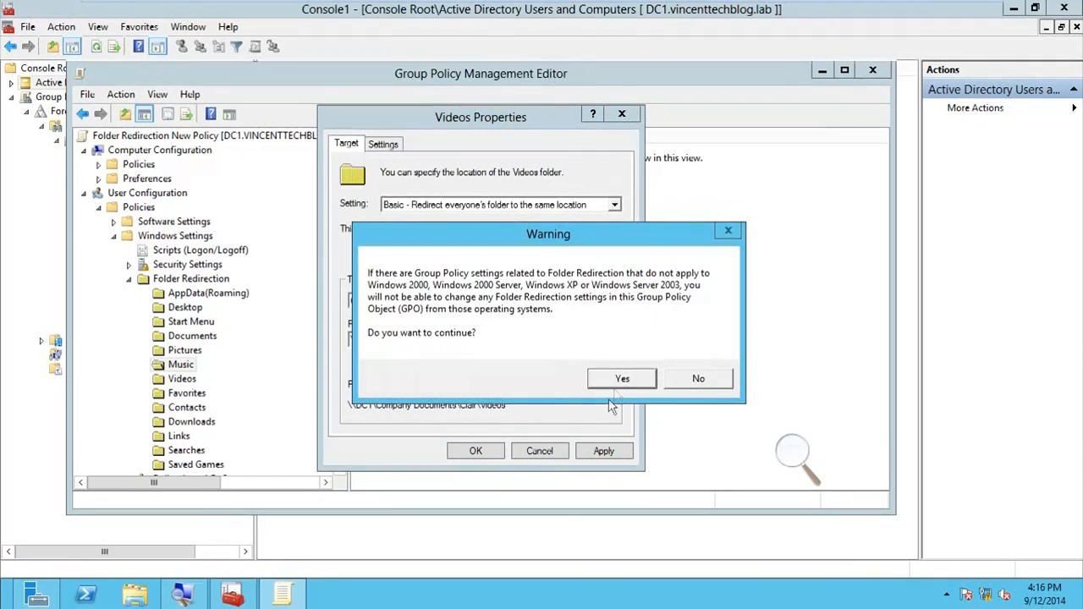
key(Return)
click(478, 449)
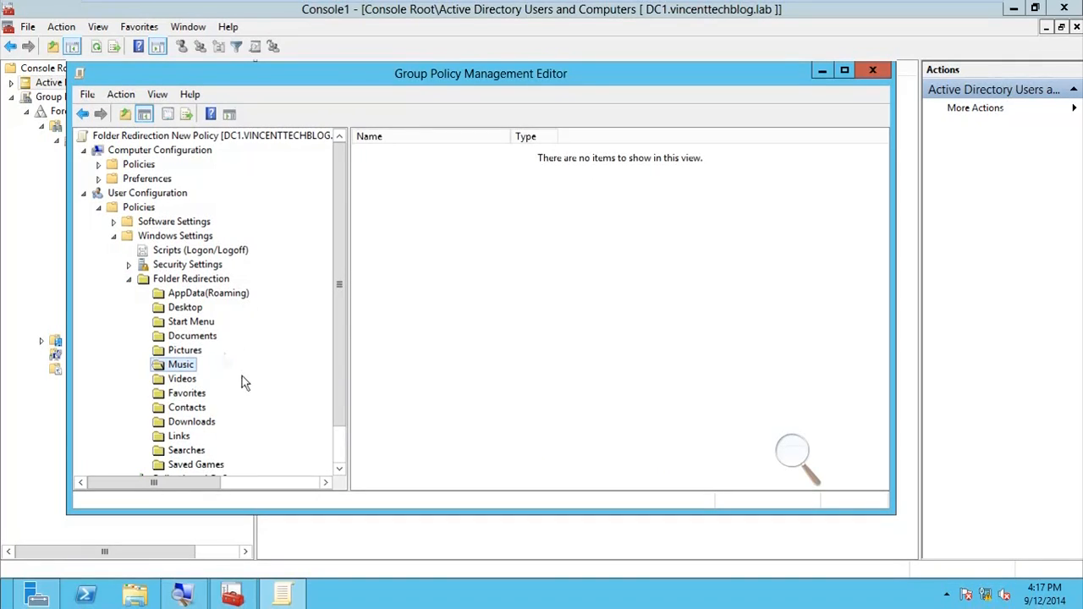
Close the policy editor and set the Folder Redirection New Policy link under OFFICE to Enforced
click(131, 280)
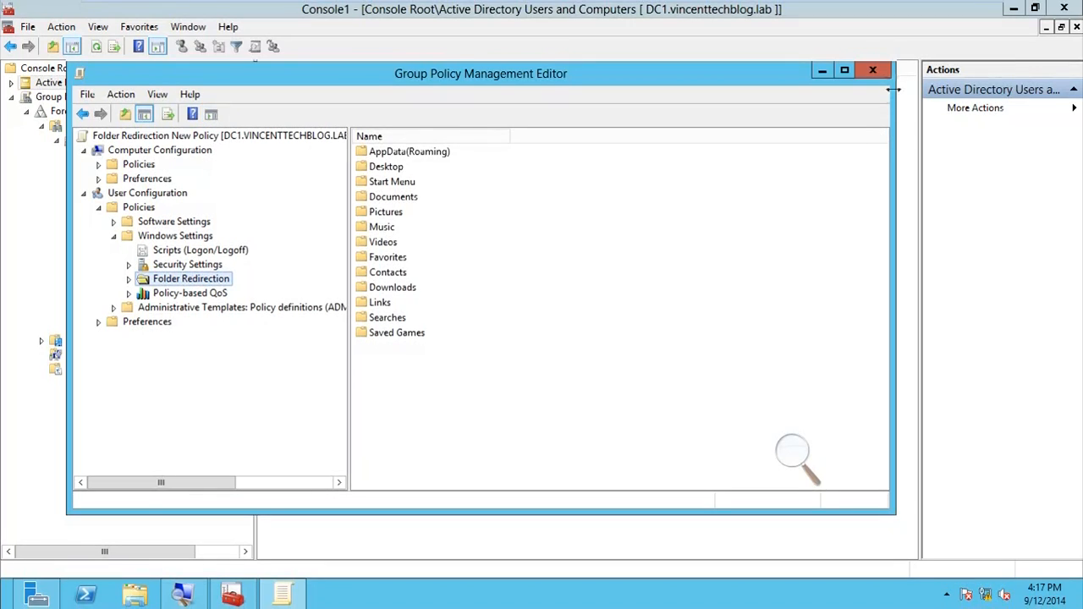
click(873, 69)
right_click(186, 280)
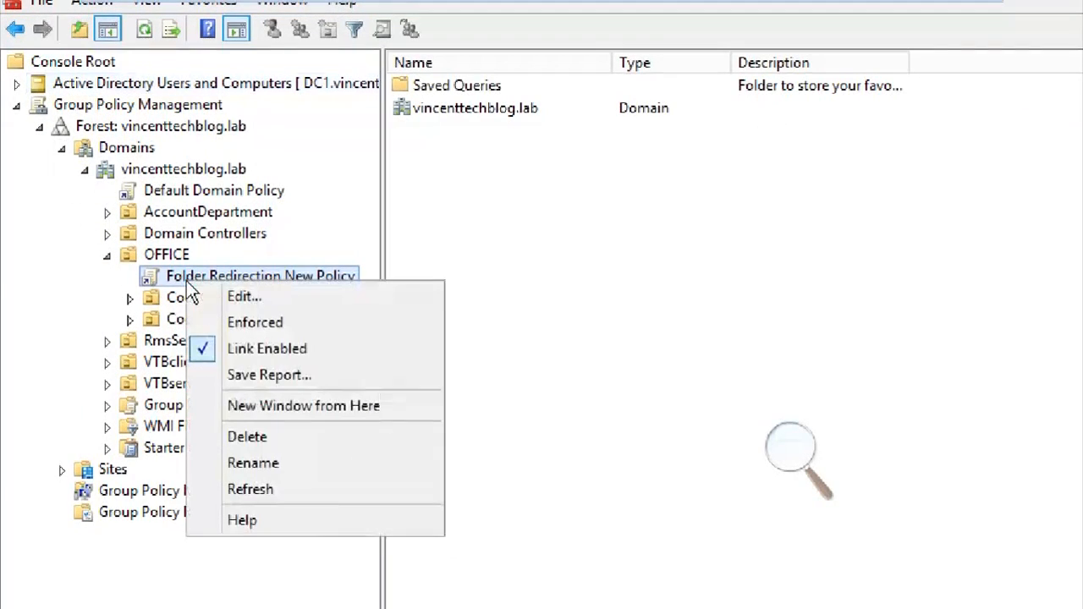
click(223, 319)
click(556, 506)
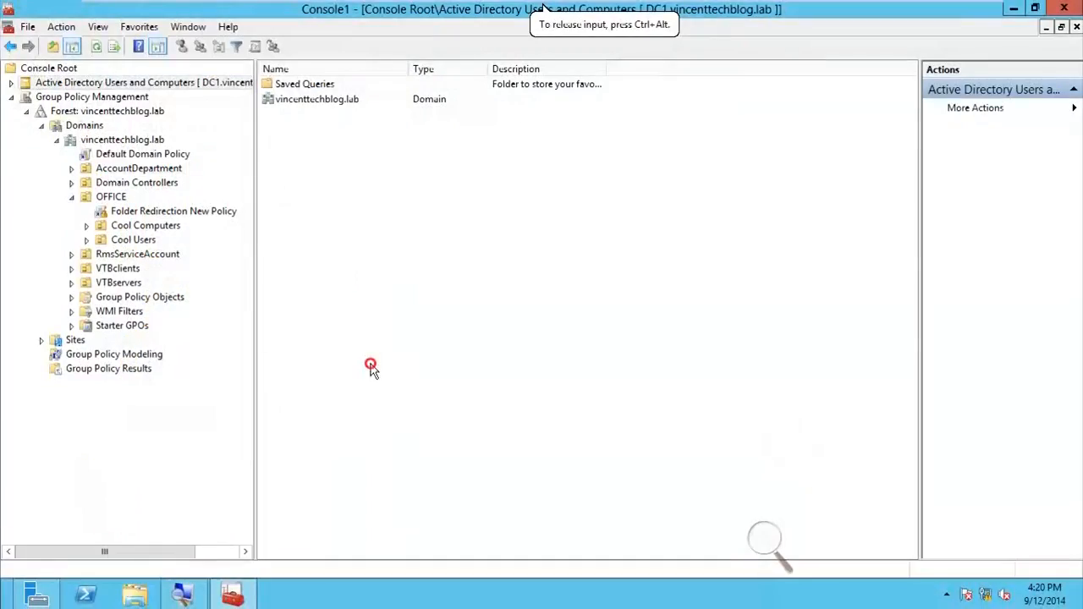
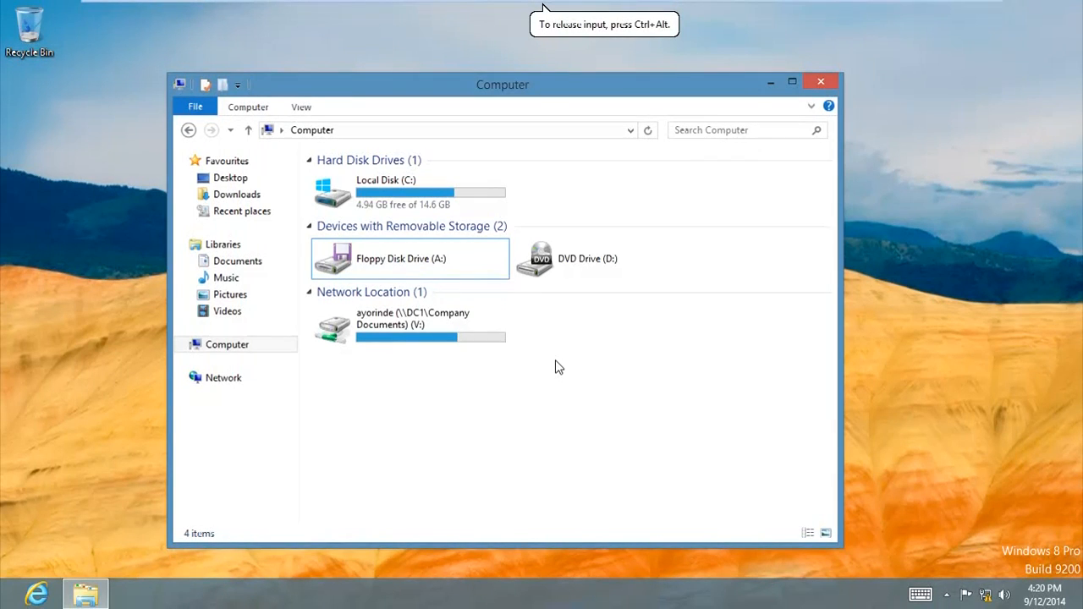
Restart the Windows 8 client from the Settings charm and sign back in with the domain password
key(super+i)
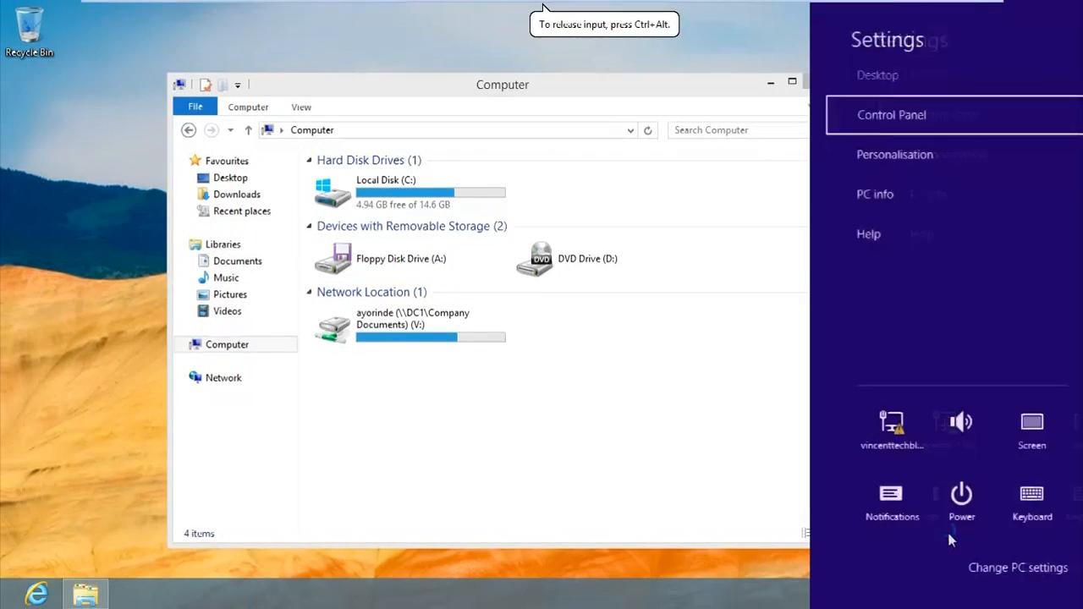
click(949, 512)
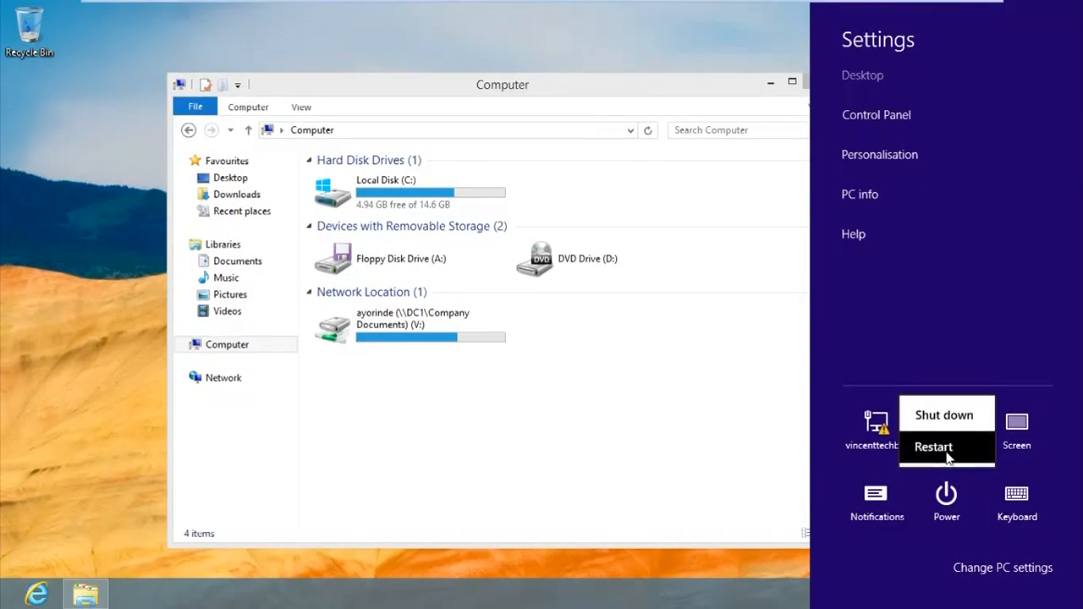
click(931, 447)
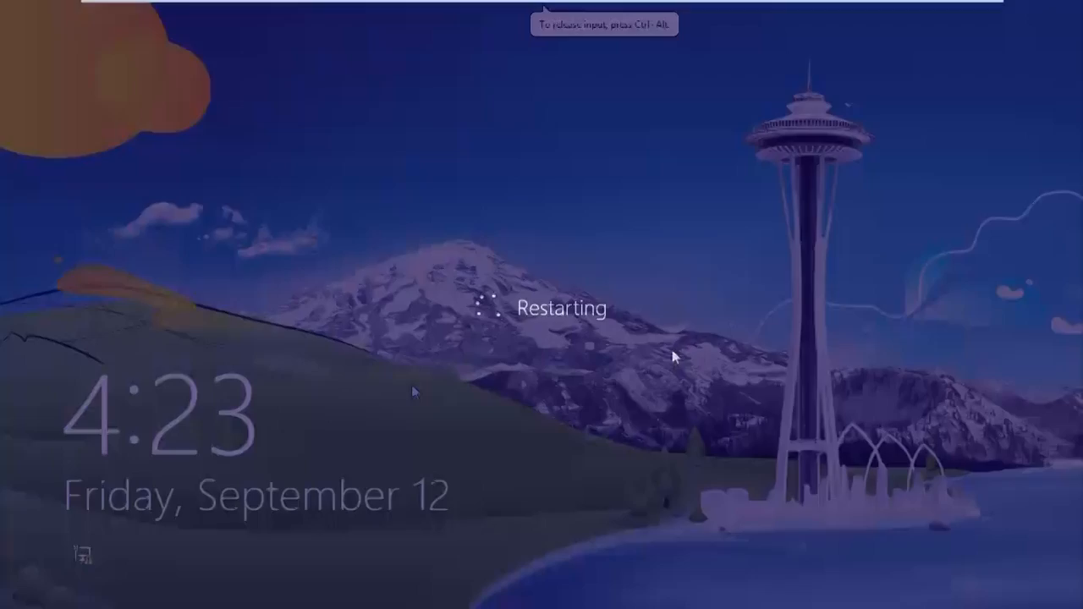
click(671, 356)
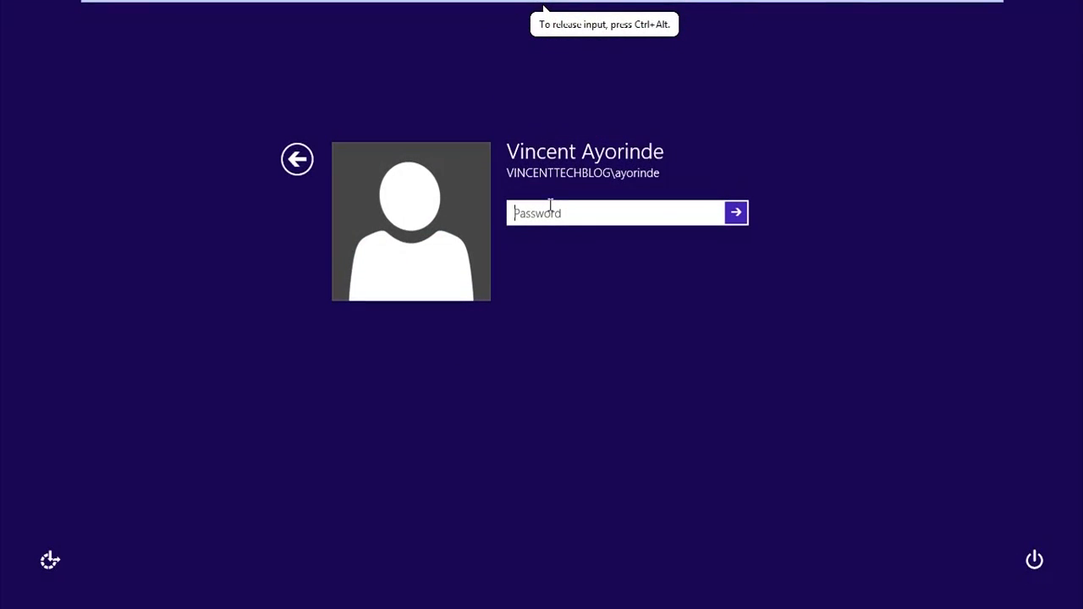
text(******)
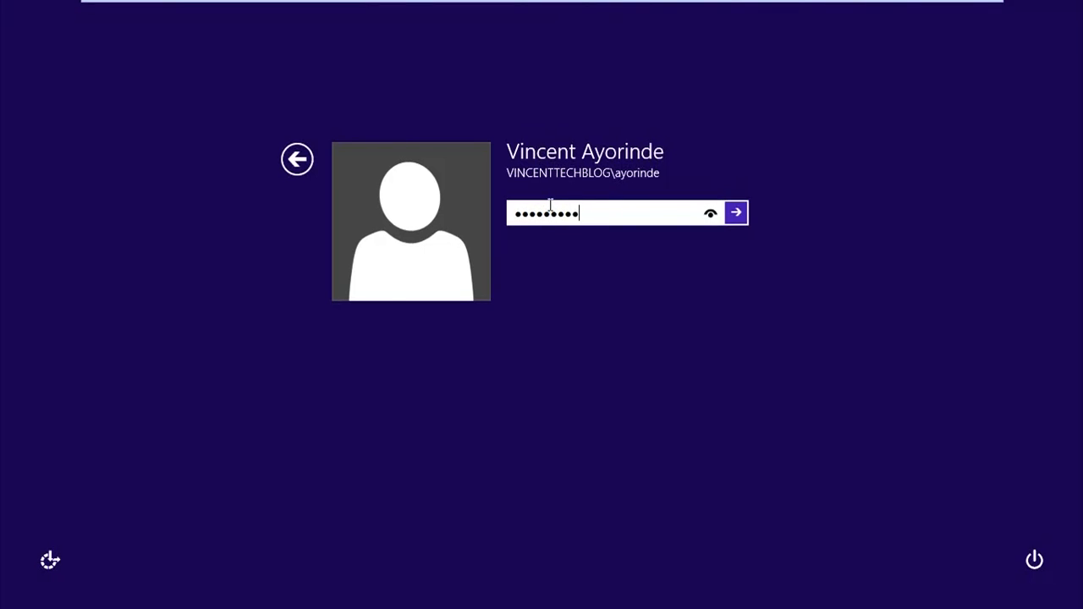
text(****)
key(Return)
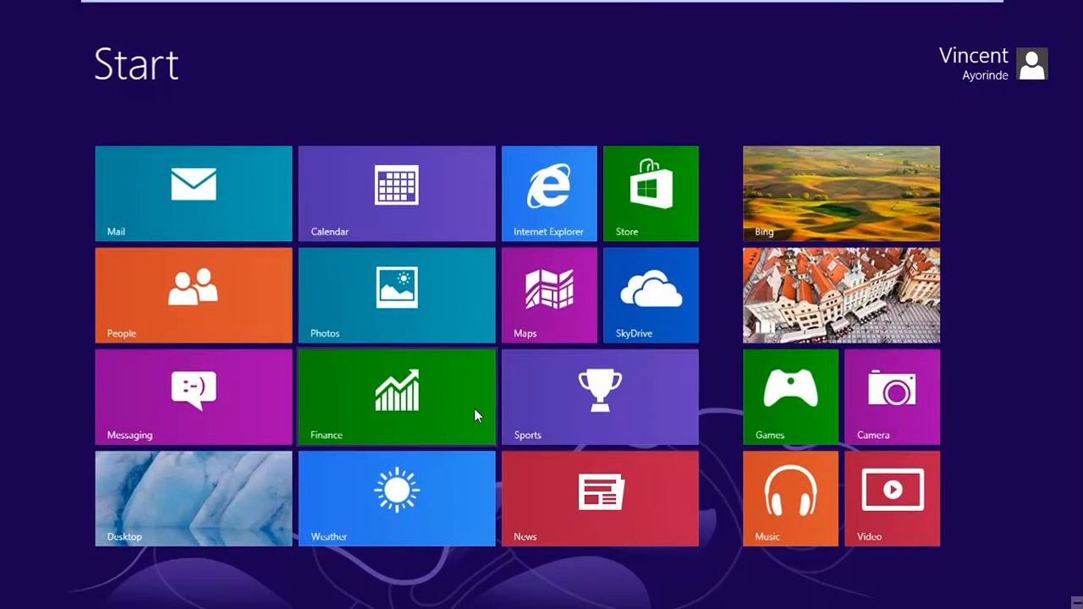
In File Explorer's Computer view, confirm drive V: still maps to \\DC1\Company Documents
click(253, 500)
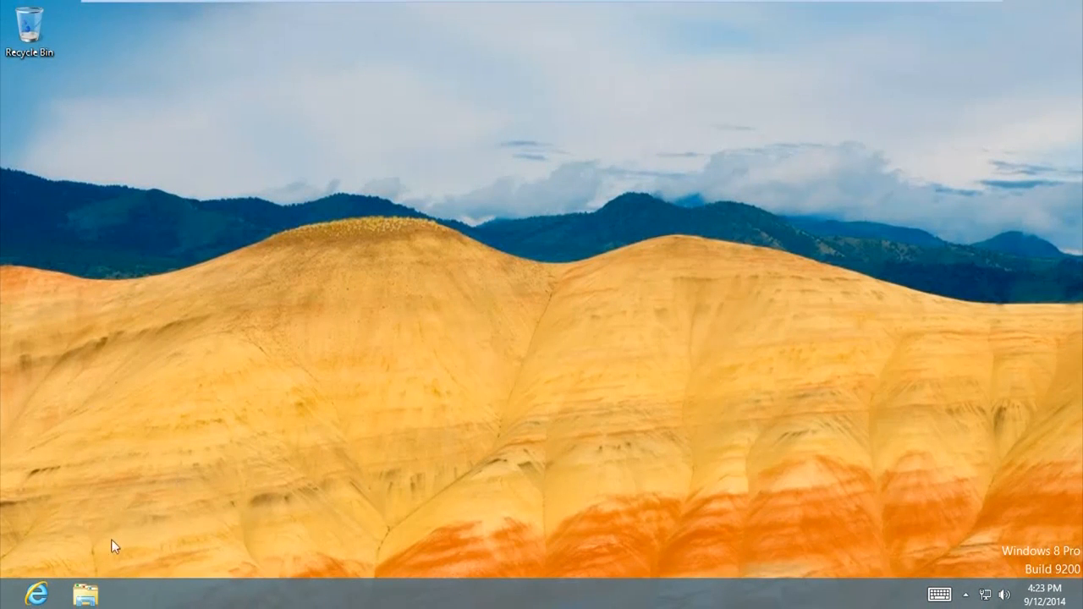
click(86, 592)
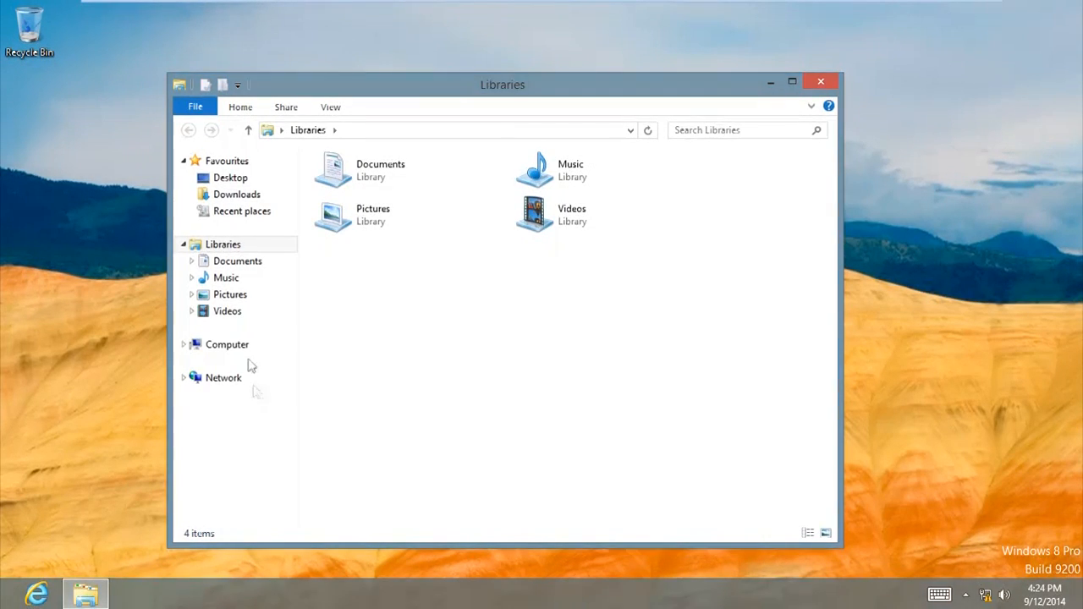
click(246, 345)
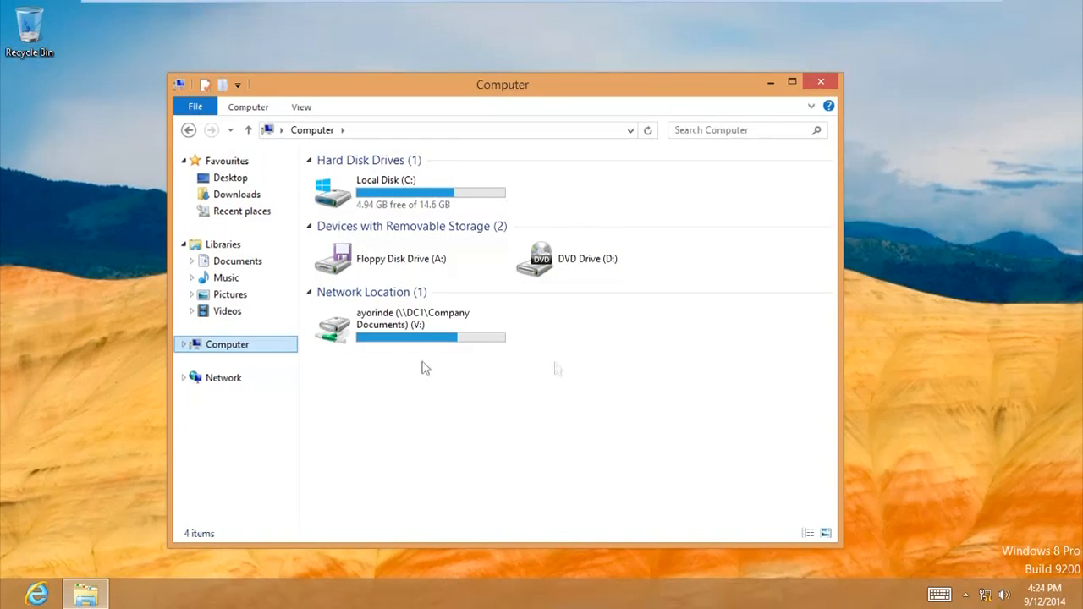
click(577, 409)
drag(453, 353, 311, 305)
click(398, 380)
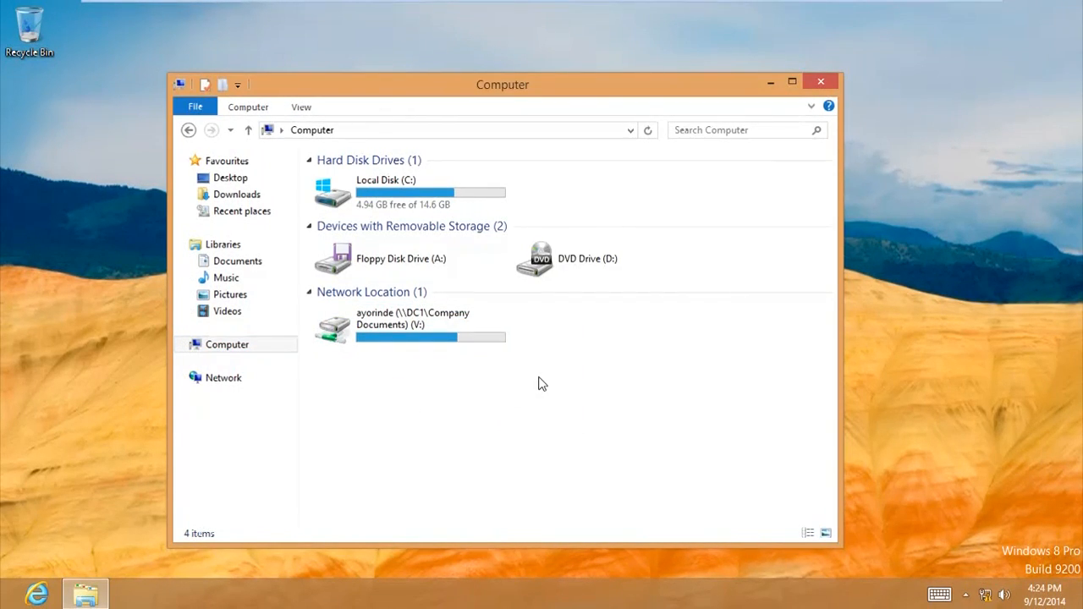
Run gpupdate /force from the Run history and answer y to log off
key(super+r)
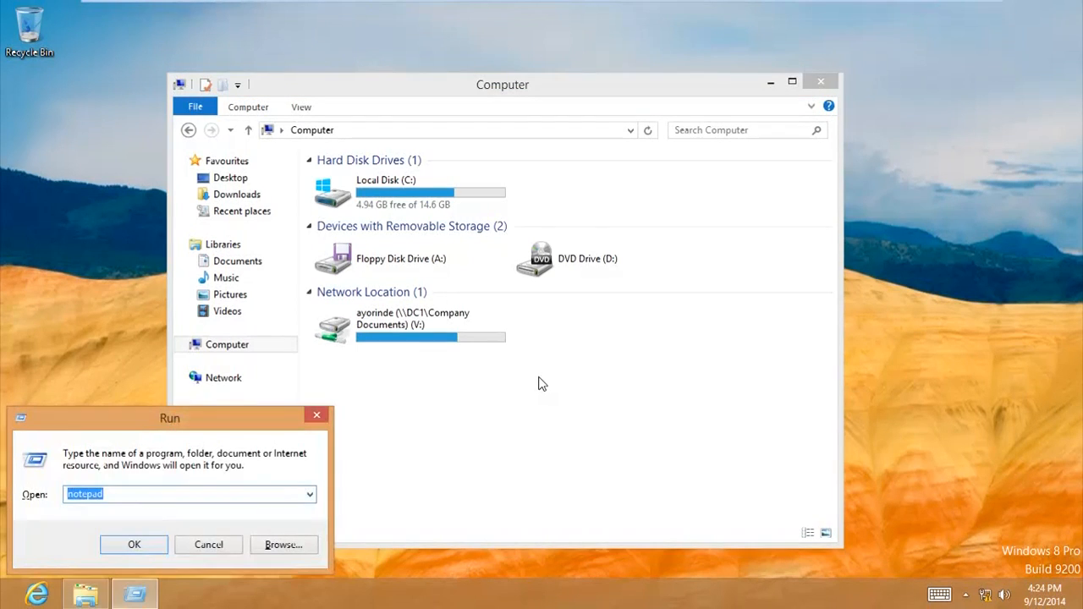
key(Down)
key(Down)
key(End)
key(Return)
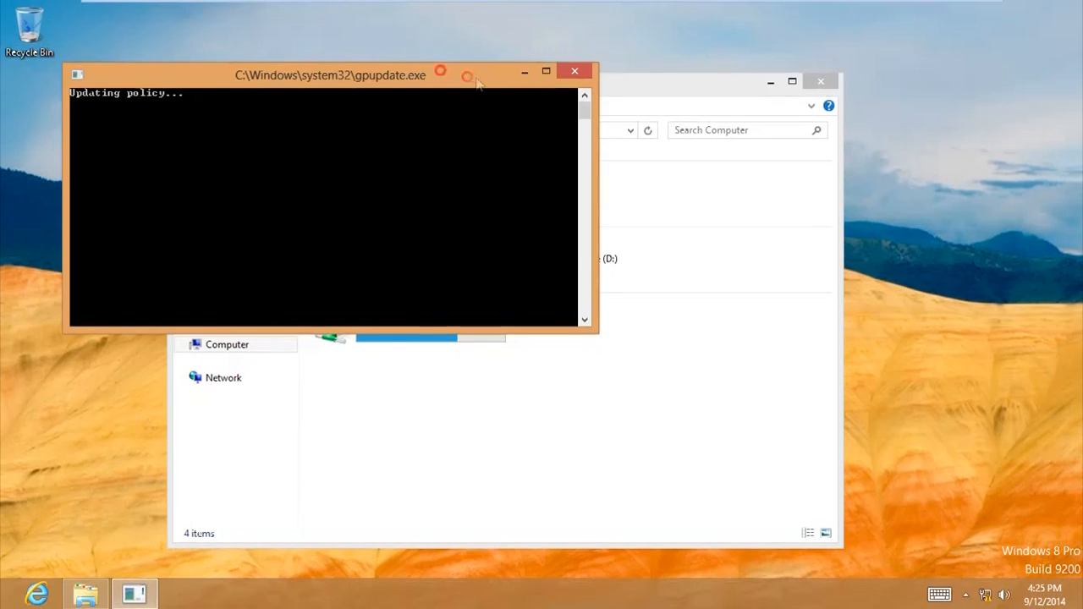
drag(475, 79, 427, 67)
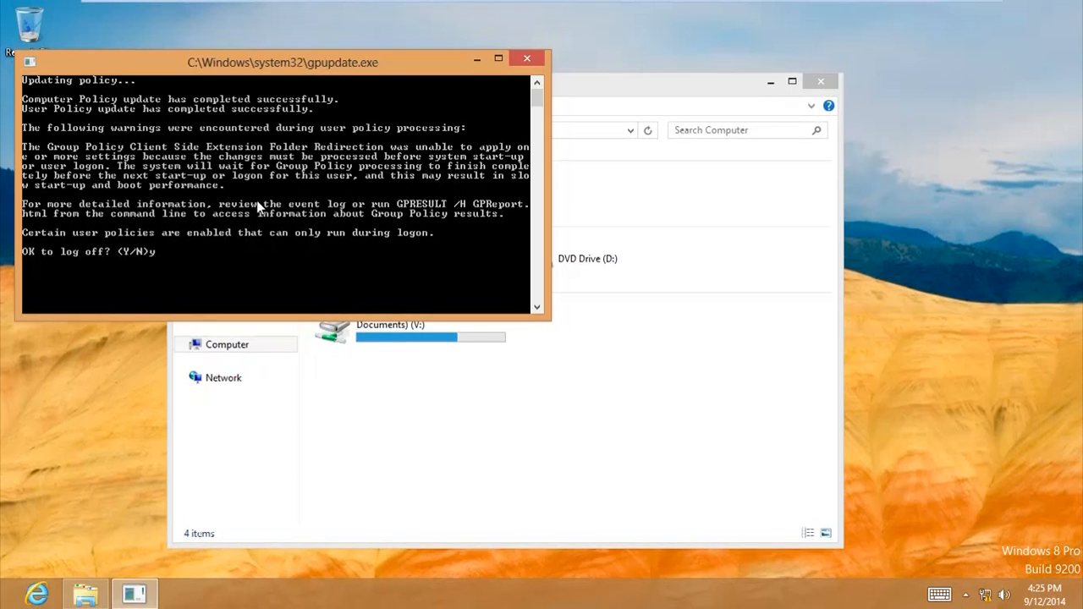
key(Return)
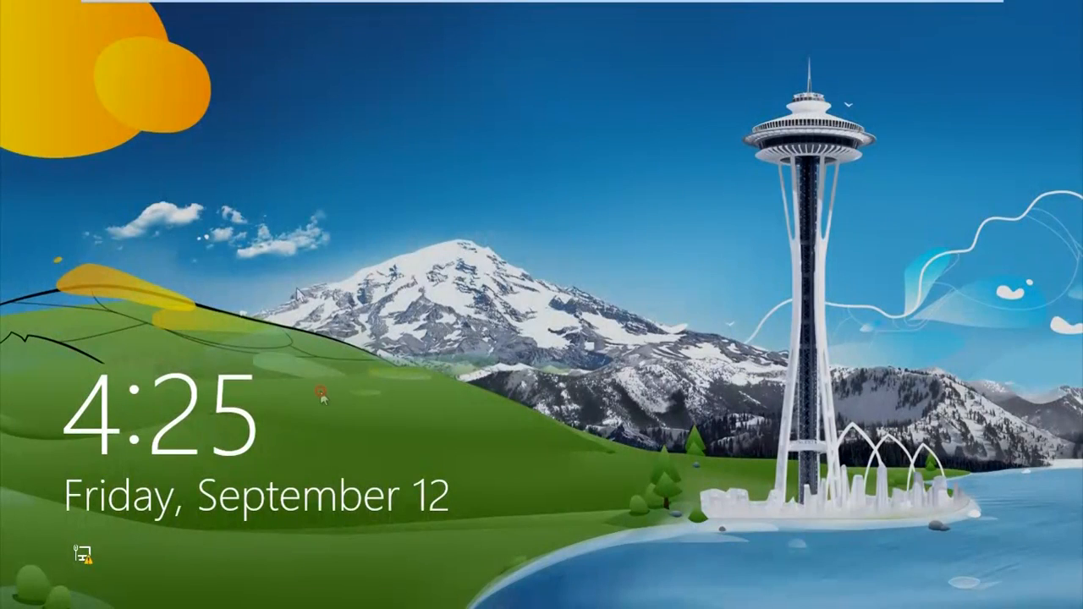
Sign back in to the domain user account with its password
click(460, 391)
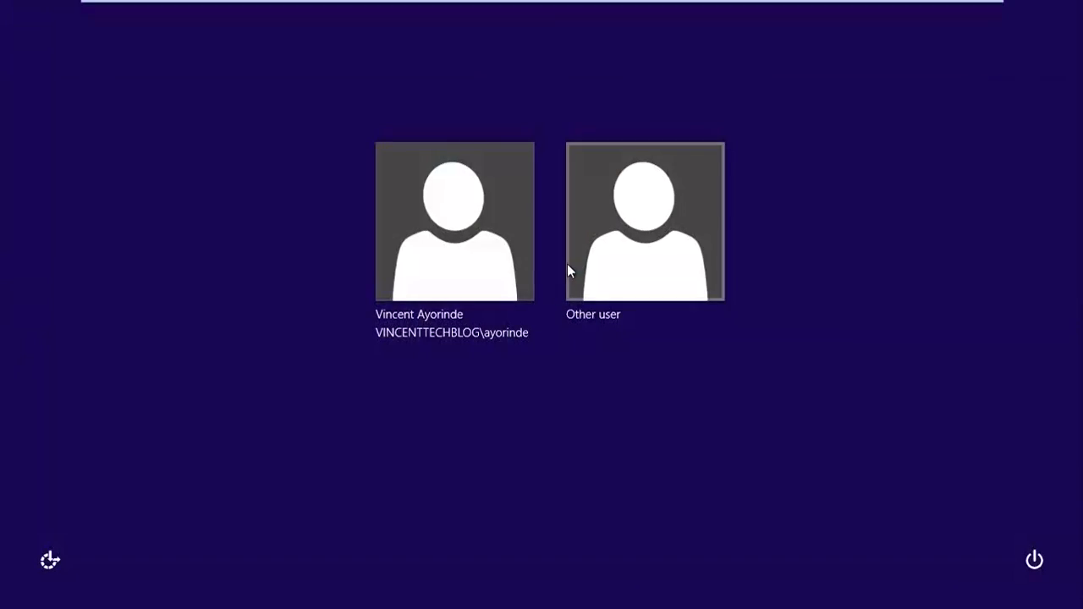
click(520, 292)
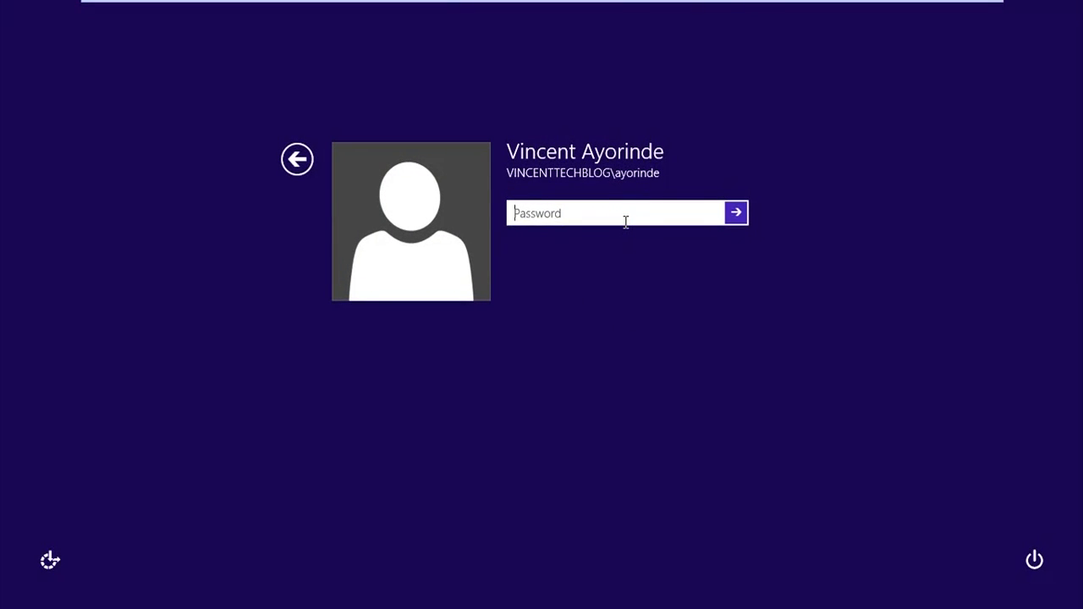
text(*******)
key(Return)
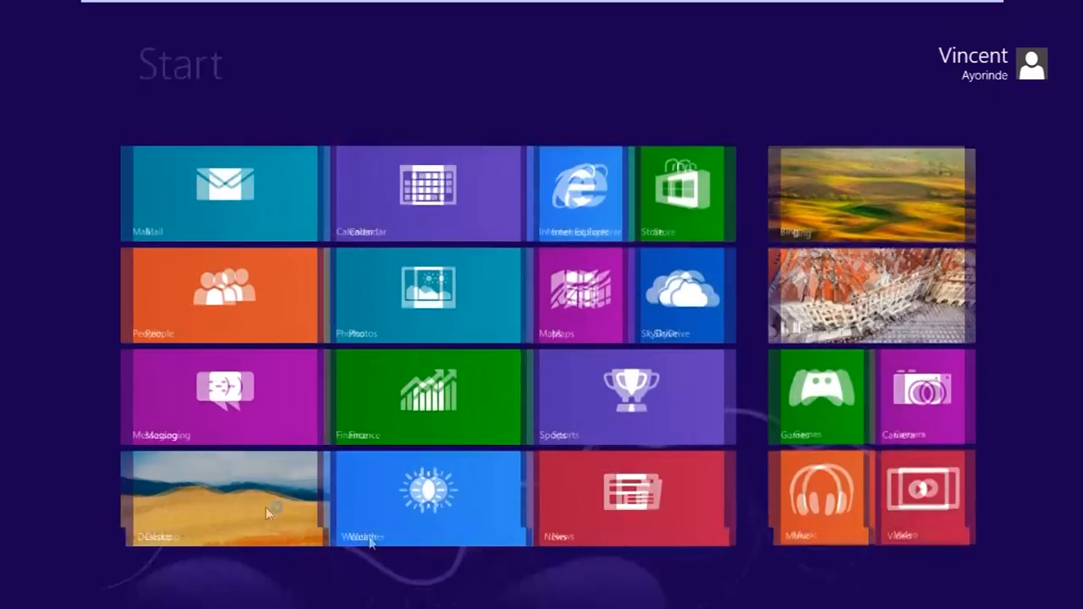
Verify in Documents library properties that My Documents now points to \\DC1\Company Documents
click(189, 511)
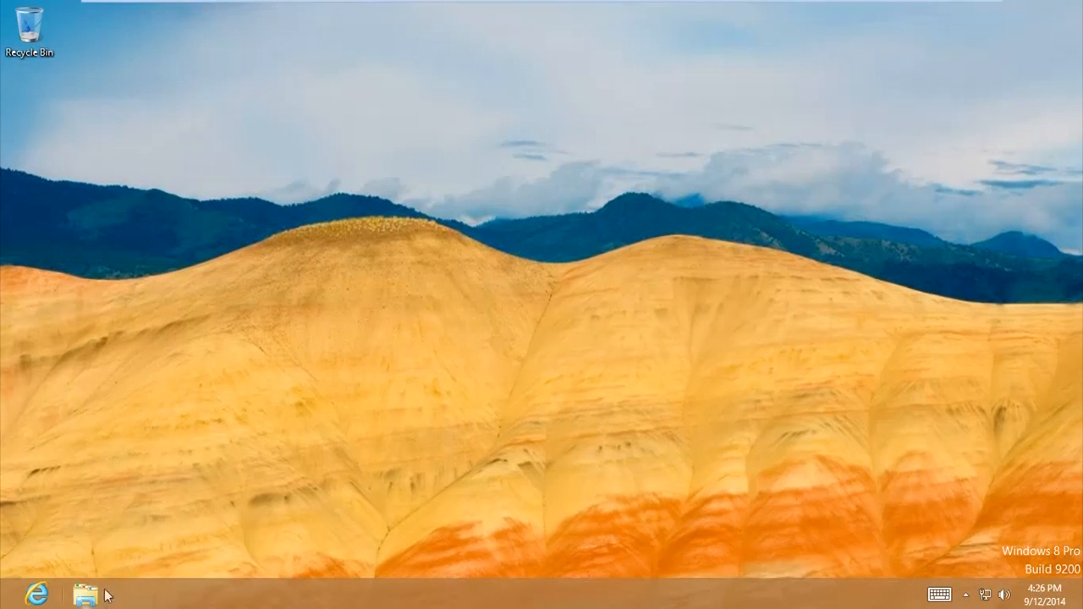
click(88, 595)
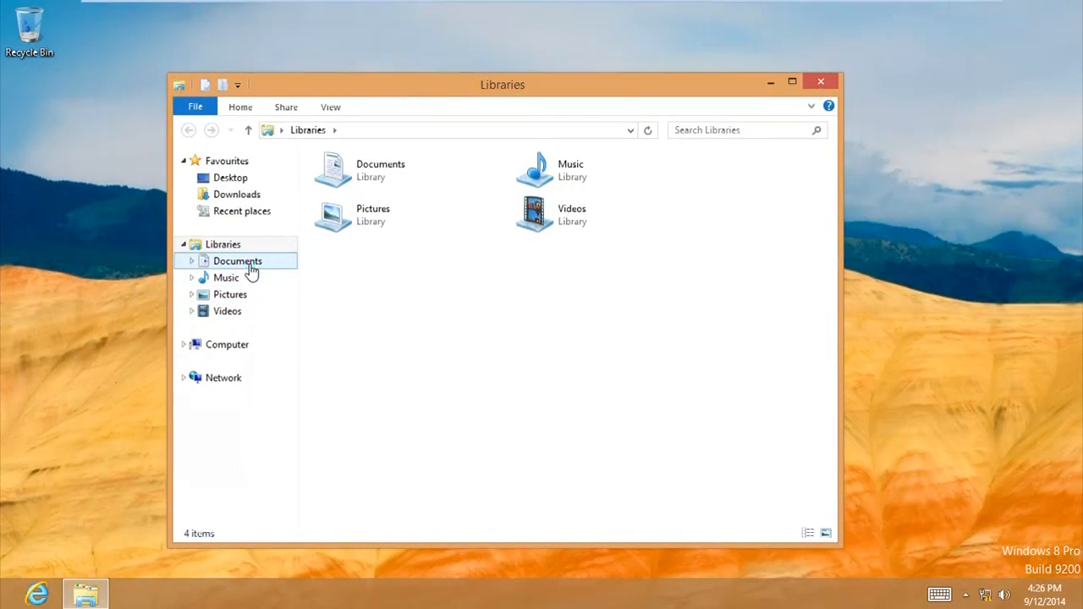
right_click(248, 263)
click(203, 489)
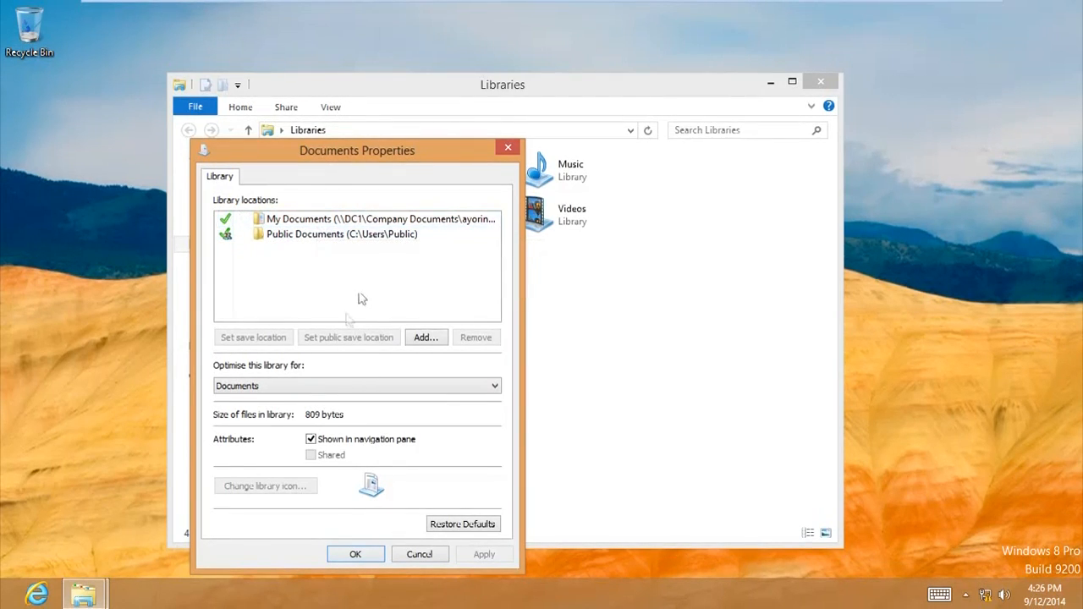
click(373, 554)
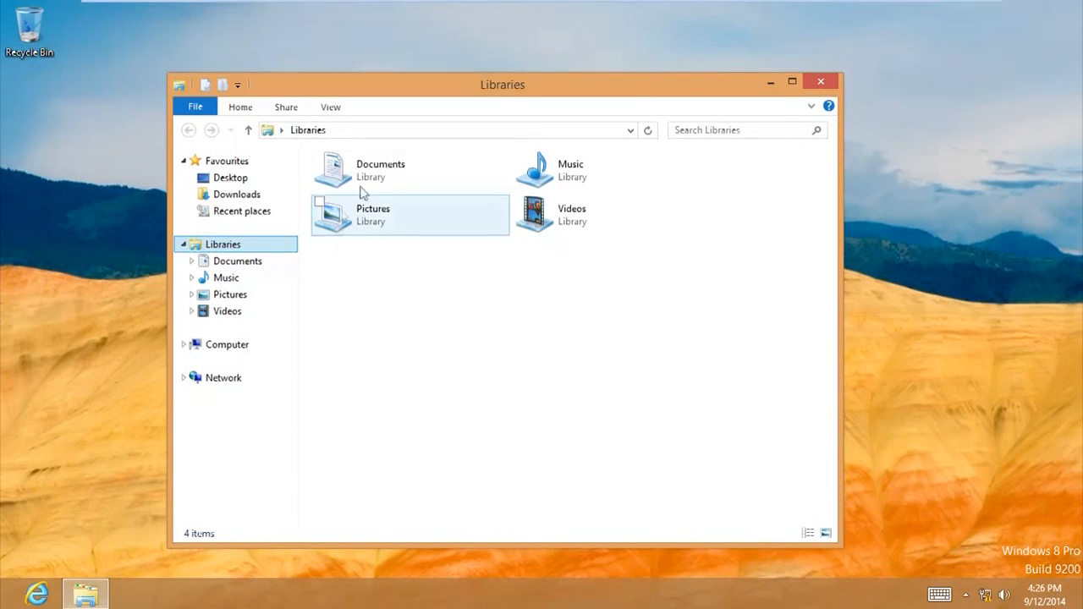
click(821, 81)
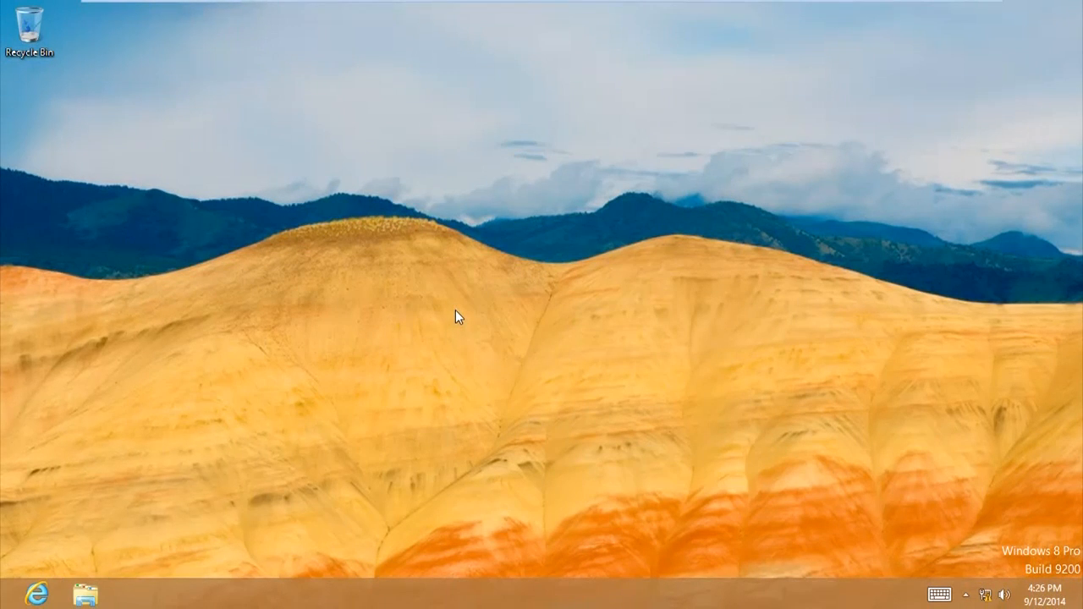
Launch notepad from the Run box and type a one-line test note
key(super+r)
text(notepad)
key(Return)
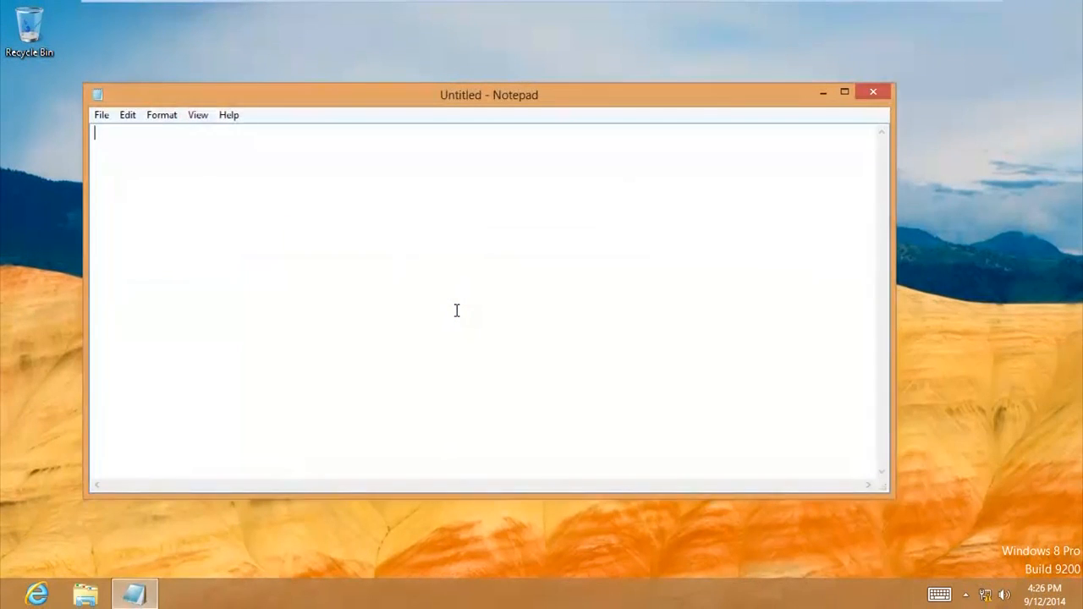
text(THis is the new notepad)
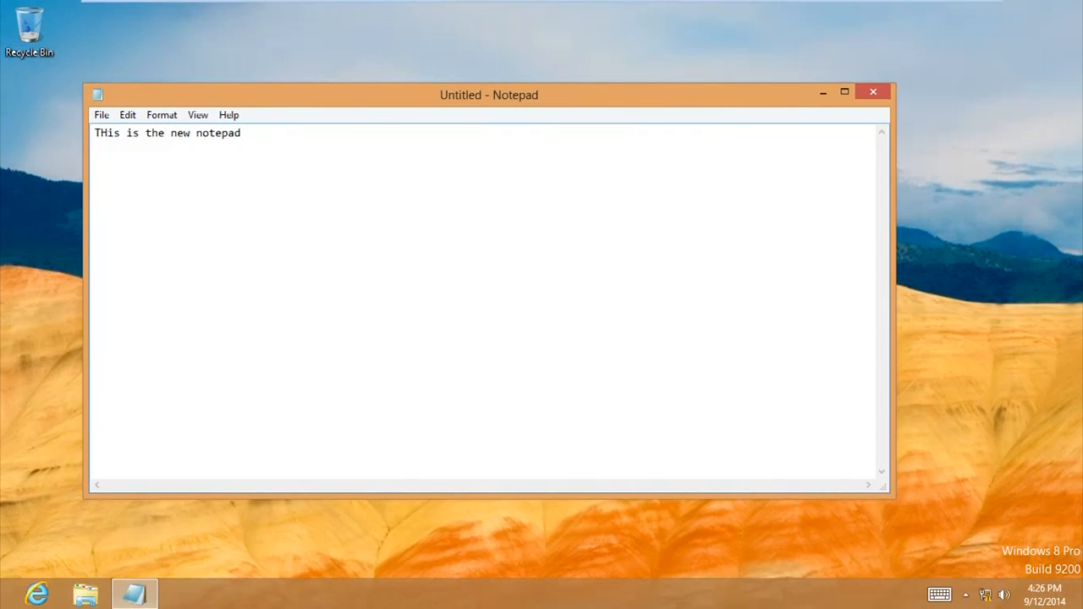
text( file for me and ai want )
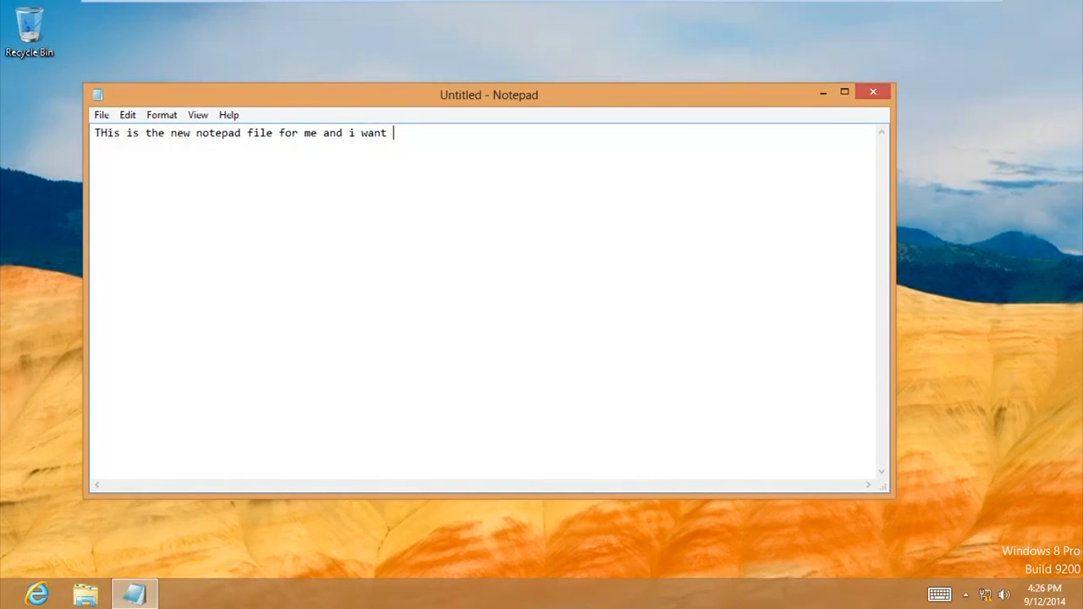
text(you to see it.)
Save the note as NO PROBLEM in the Documents library and close Notepad
click(102, 115)
click(121, 169)
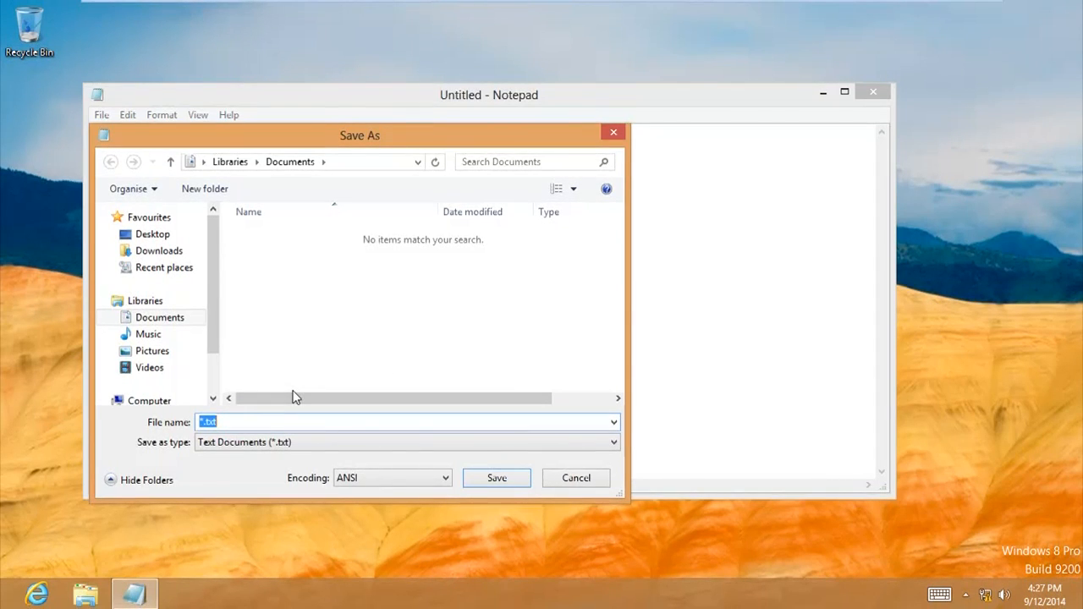
text(NO PROBLEM)
key(Return)
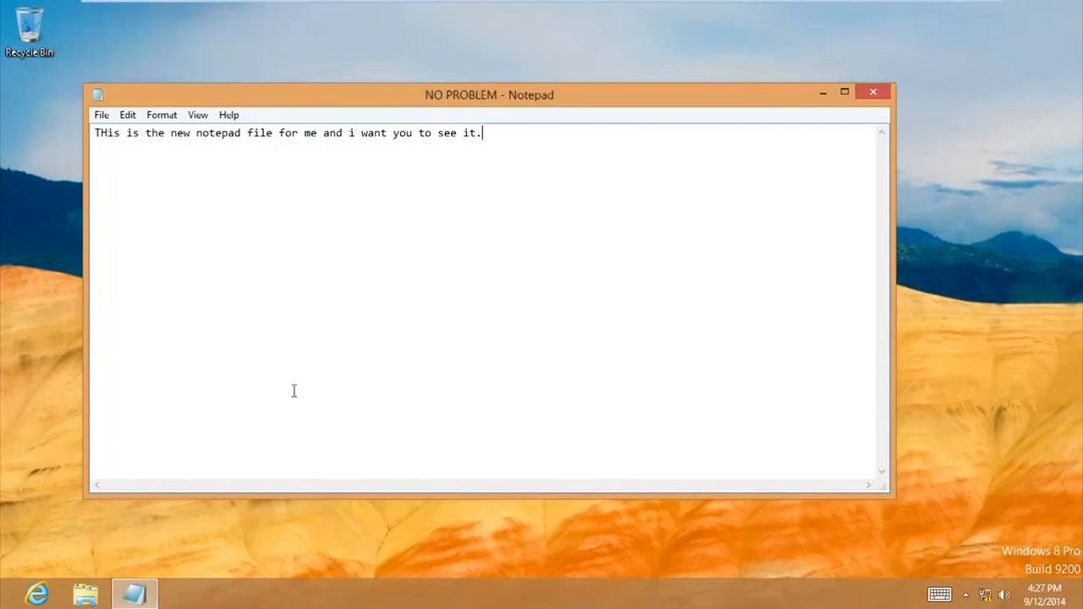
click(872, 92)
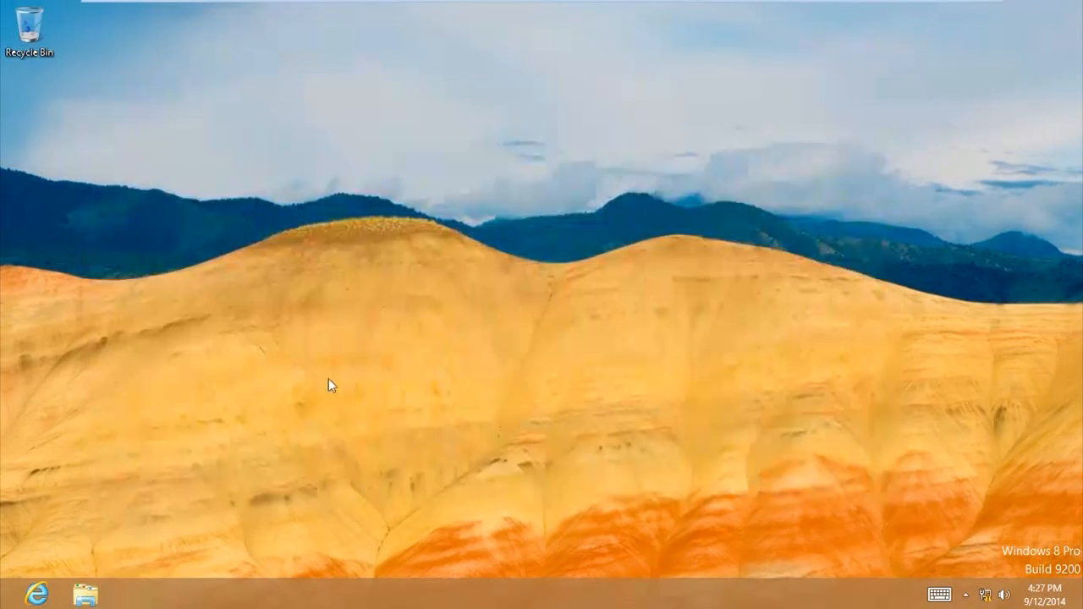
Find NO PROBLEM inside My Documents on the V: Company Documents drive
key(super+e)
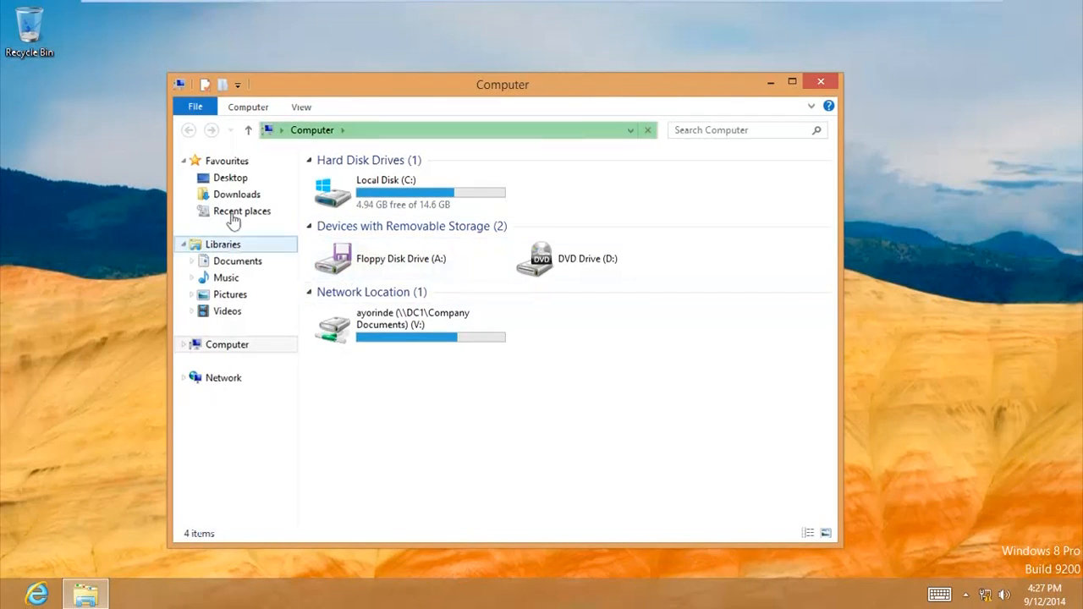
click(240, 263)
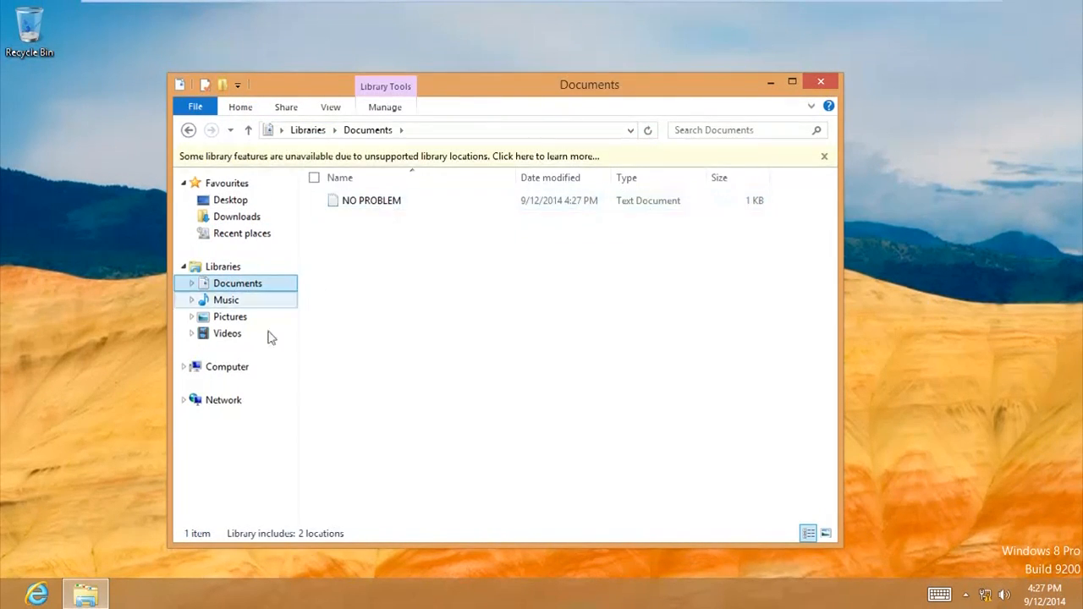
click(237, 369)
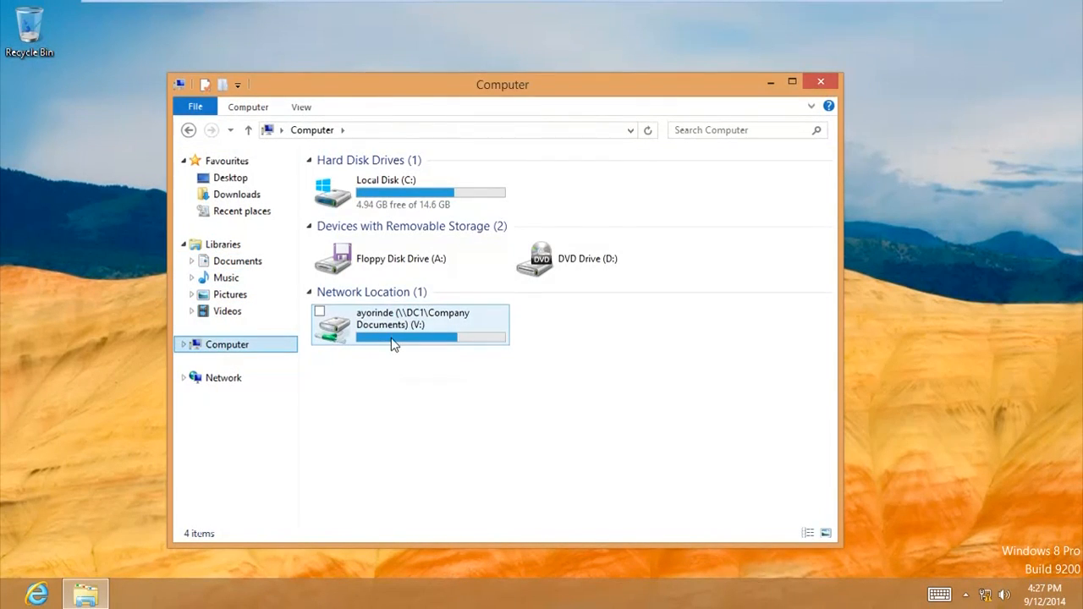
click(362, 329)
double_click(364, 330)
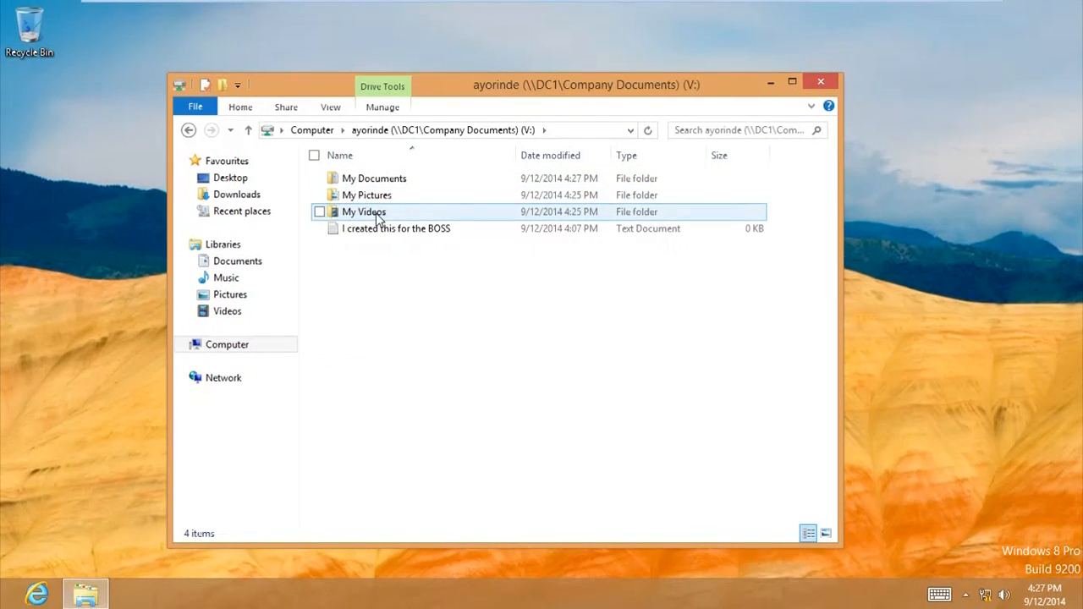
click(375, 181)
double_click(375, 181)
drag(377, 260, 374, 182)
click(373, 228)
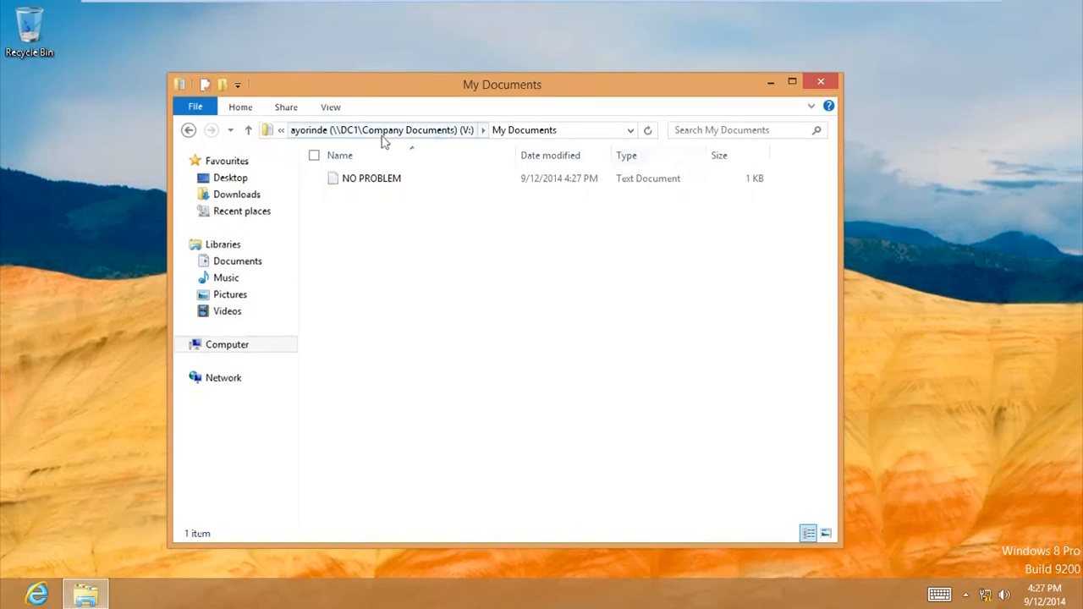
click(318, 134)
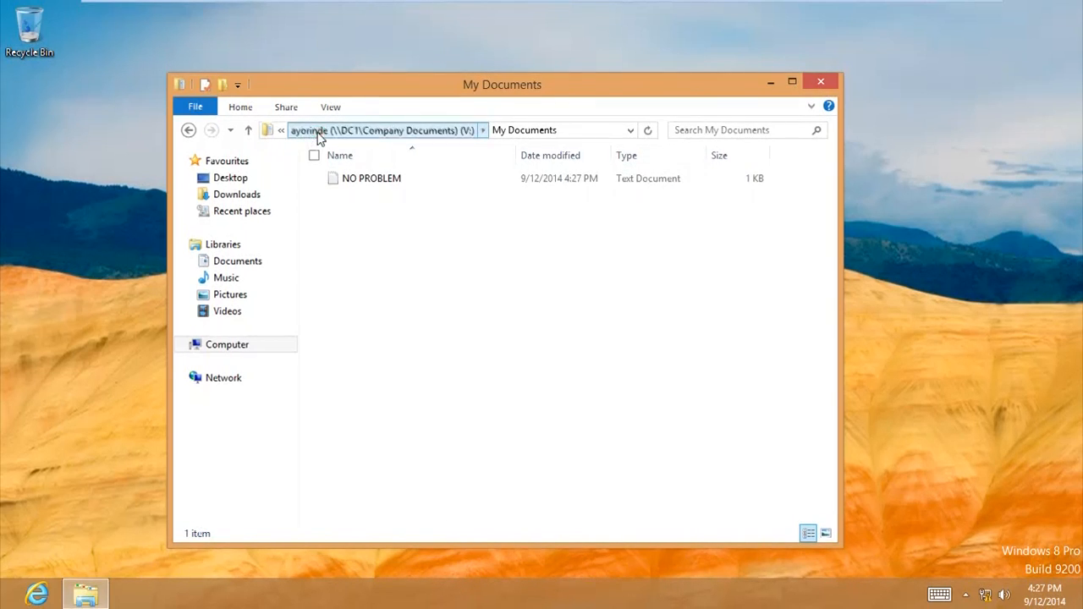
click(258, 345)
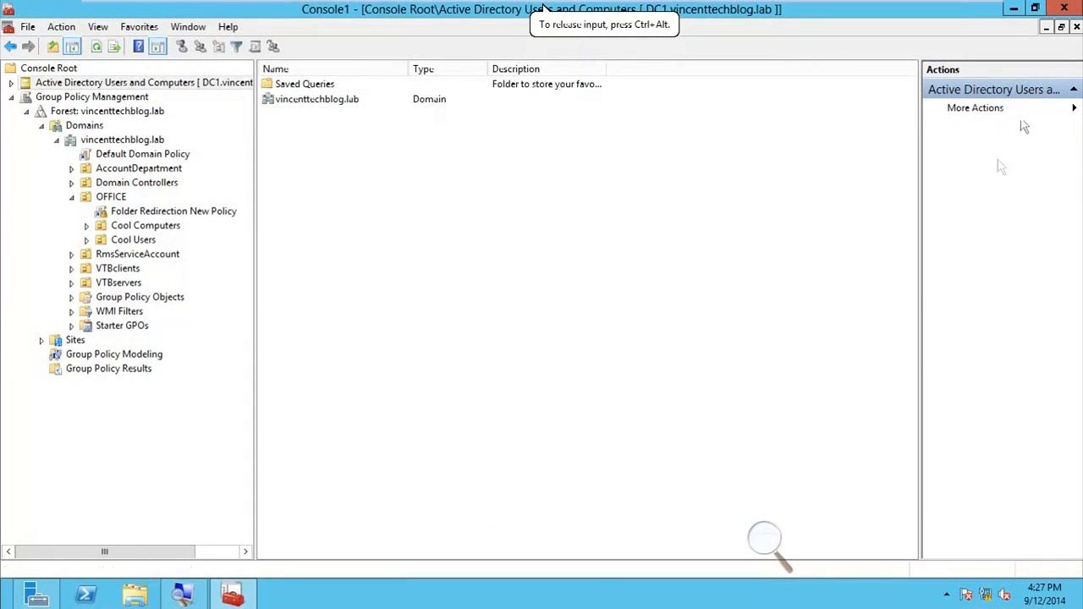
click(1012, 9)
double_click(748, 220)
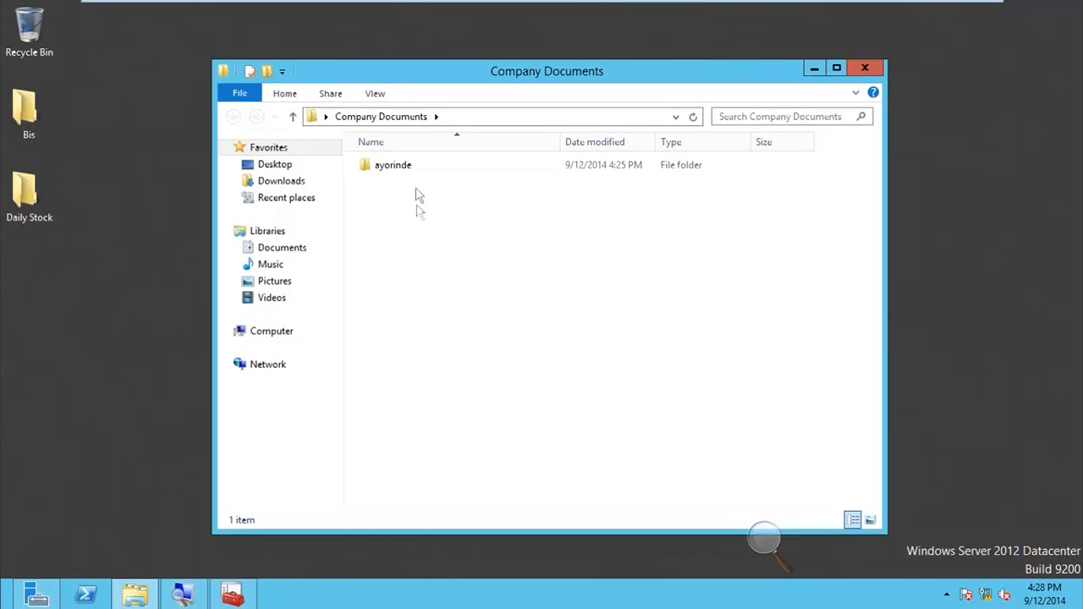
double_click(394, 166)
drag(403, 302, 396, 161)
click(399, 284)
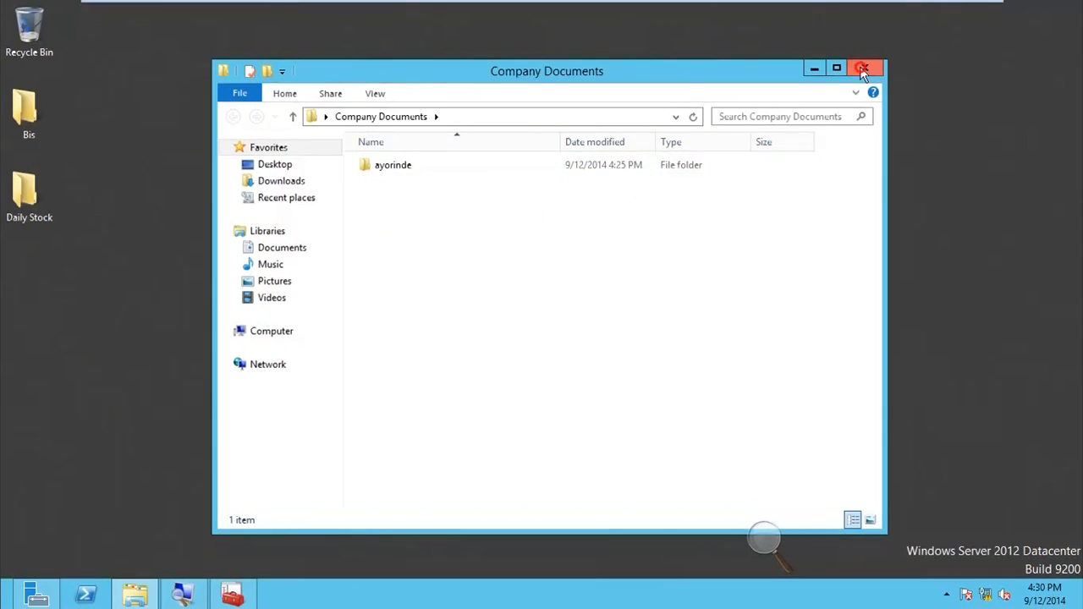
click(865, 68)
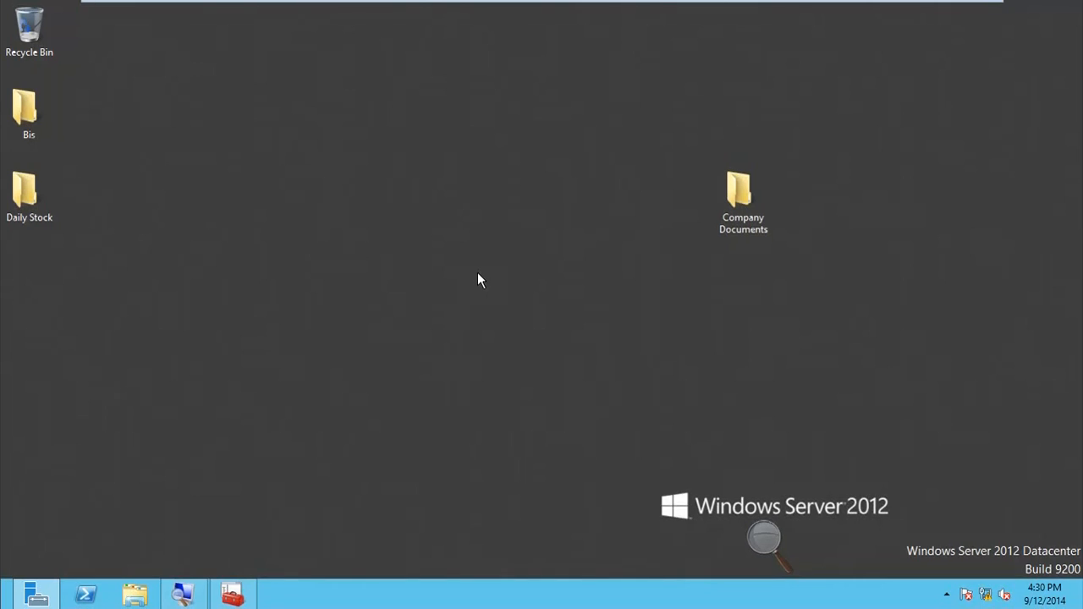
click(236, 593)
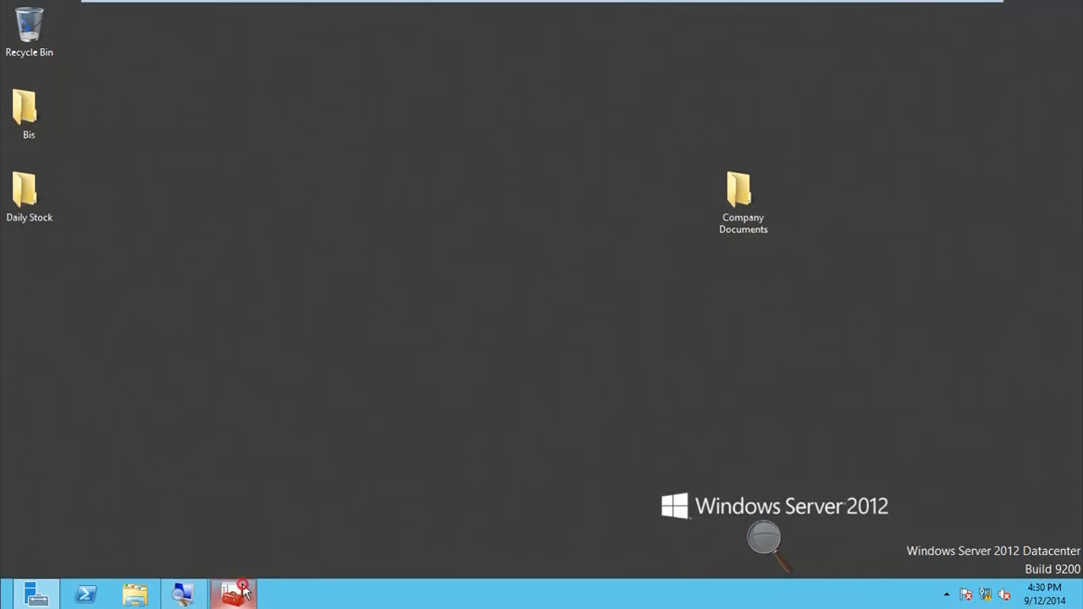